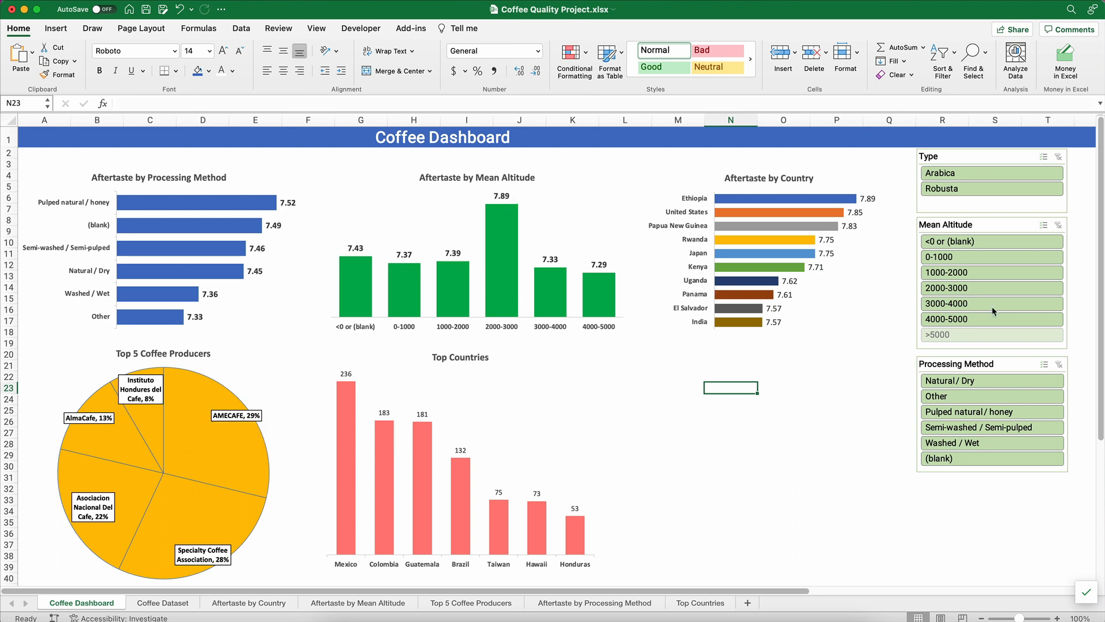
Preview the dashboard filtered by Arabica, by Robusta and by mean altitude 2000-3000, clearing the Type and Mean Altitude slicer filters.
{"action": "left_click", "coordinate": [972, 176]}
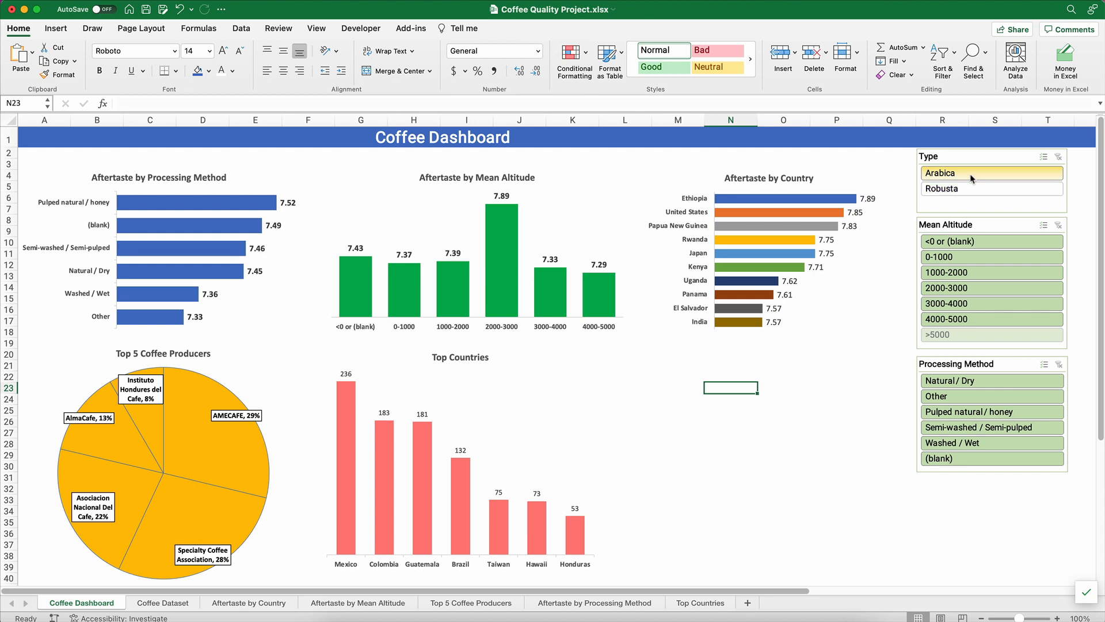
{"action": "left_click", "coordinate": [971, 192]}
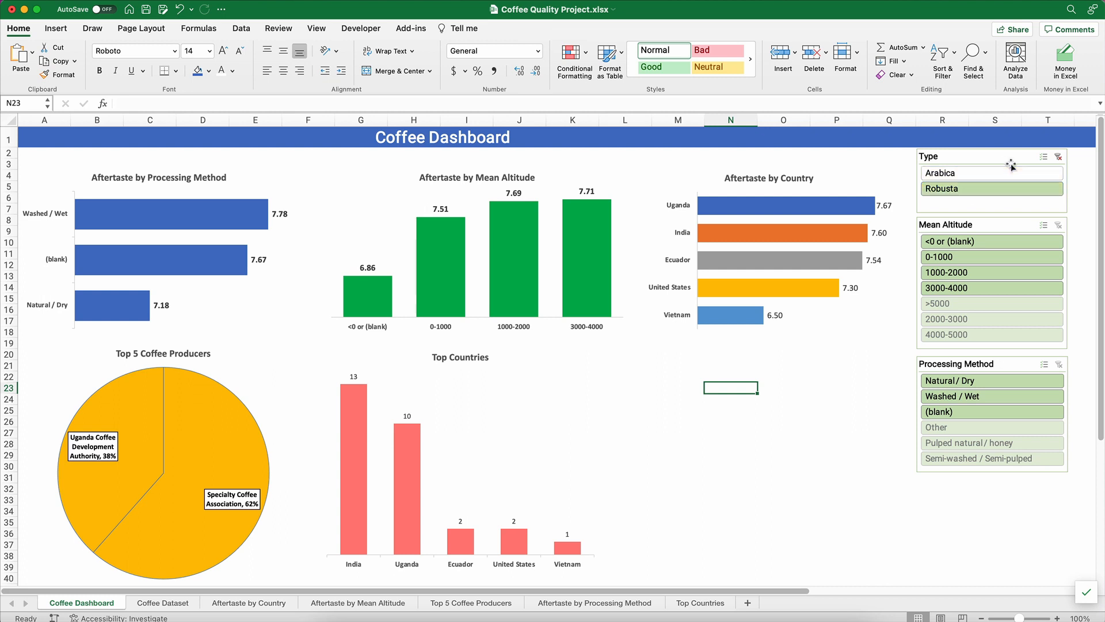
{"action": "left_click", "coordinate": [1057, 158]}
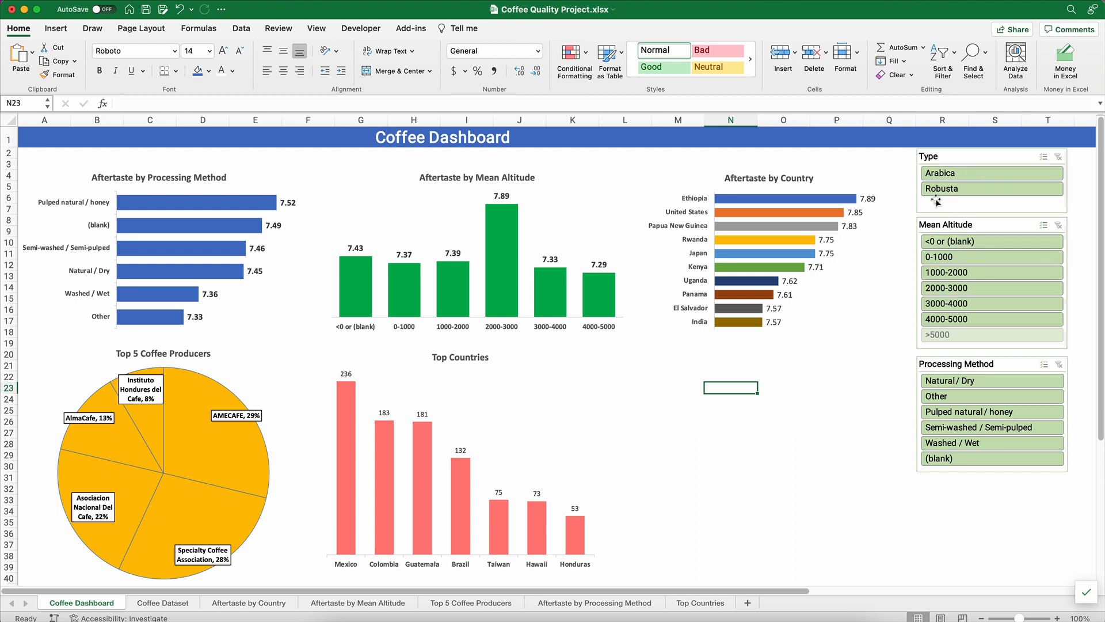
{"action": "left_click", "coordinate": [937, 288]}
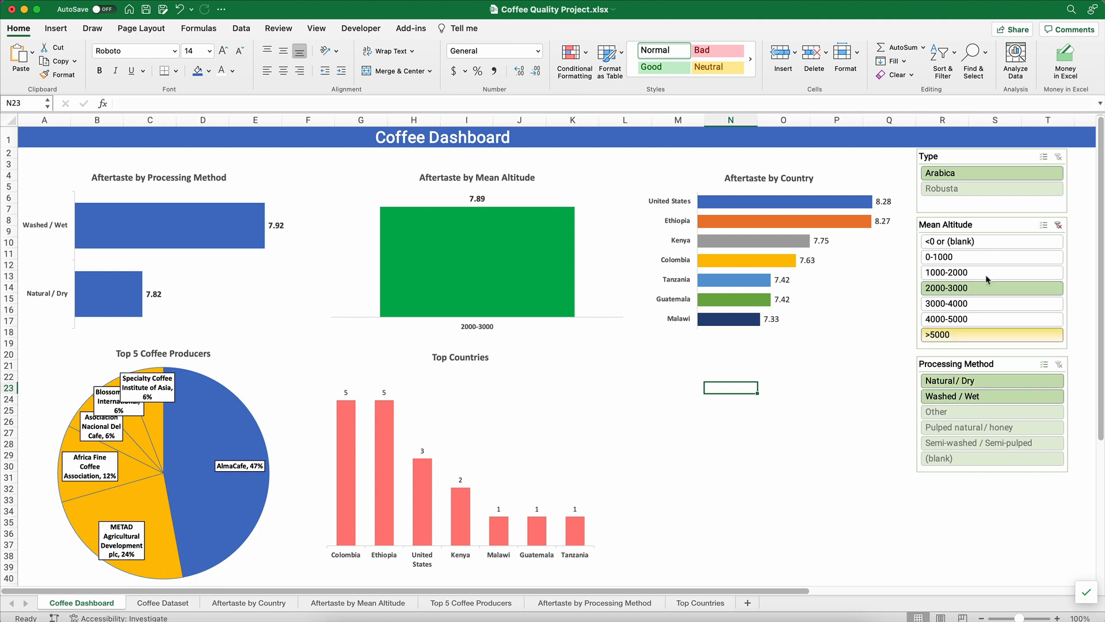
{"action": "left_click", "coordinate": [1058, 225]}
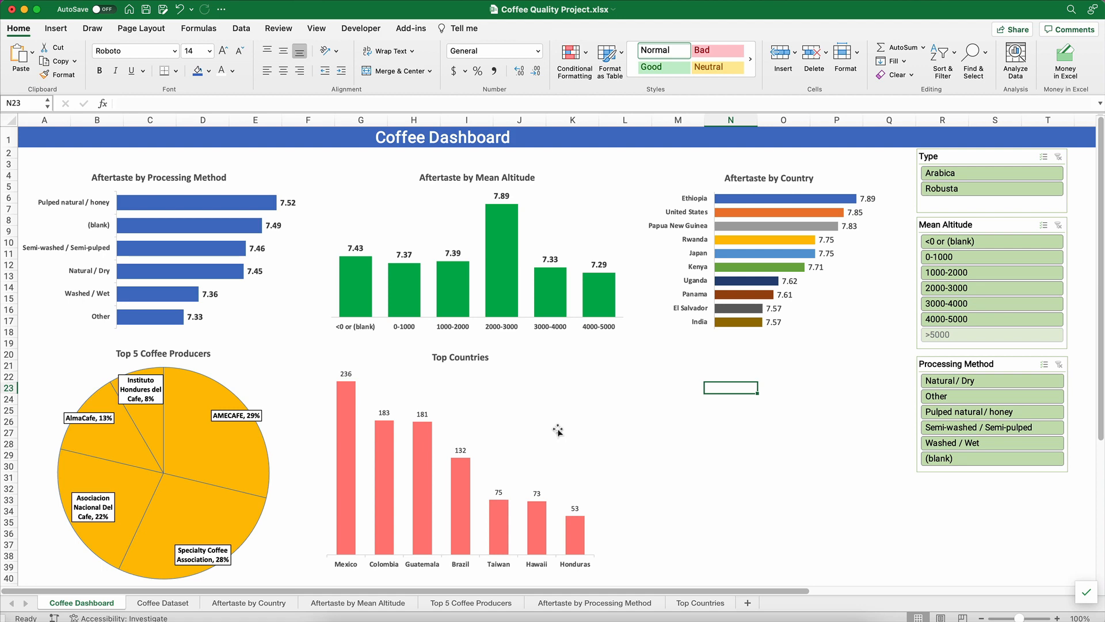
Switch to the Coffee Quality Project Video.xlsx workbook and open the Coffee Dataset original sheet.
{"action": "key", "text": "super"}
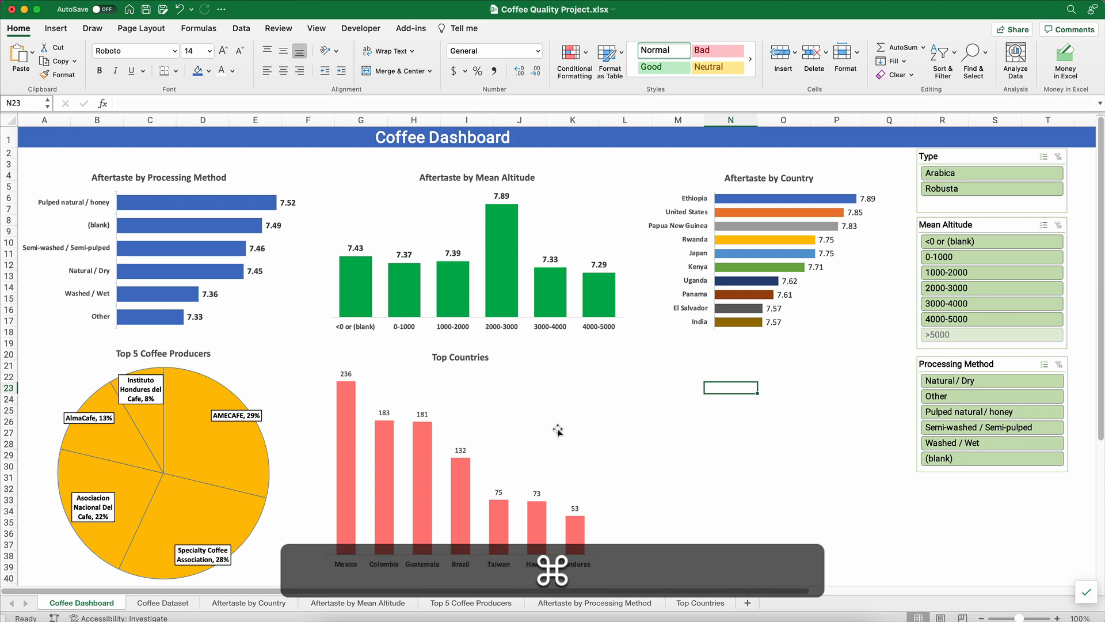
{"action": "key", "text": "super+grave"}
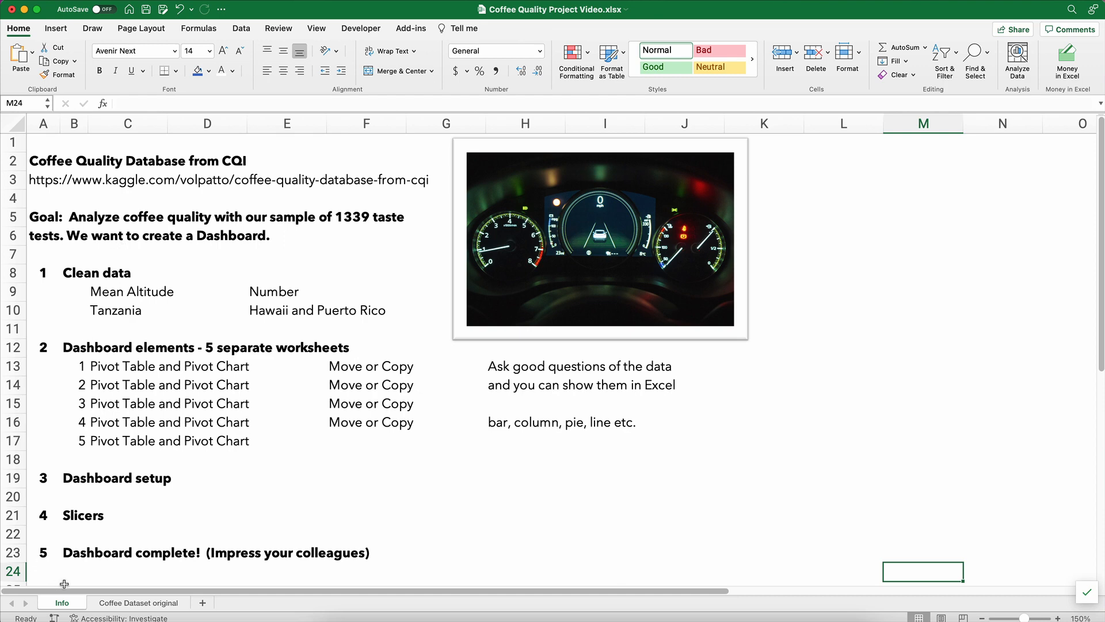
{"action": "left_click", "coordinate": [109, 604]}
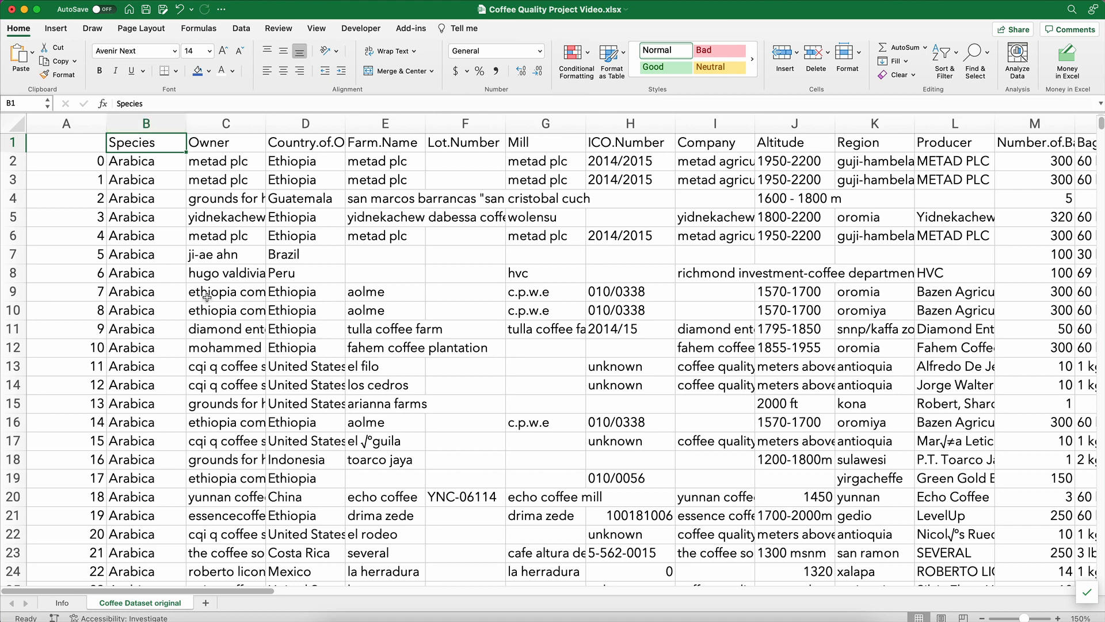
Enter the header Number in cell A1 above the unlabelled index column.
{"action": "left_click", "coordinate": [57, 142]}
{"action": "type", "text": "Number"}
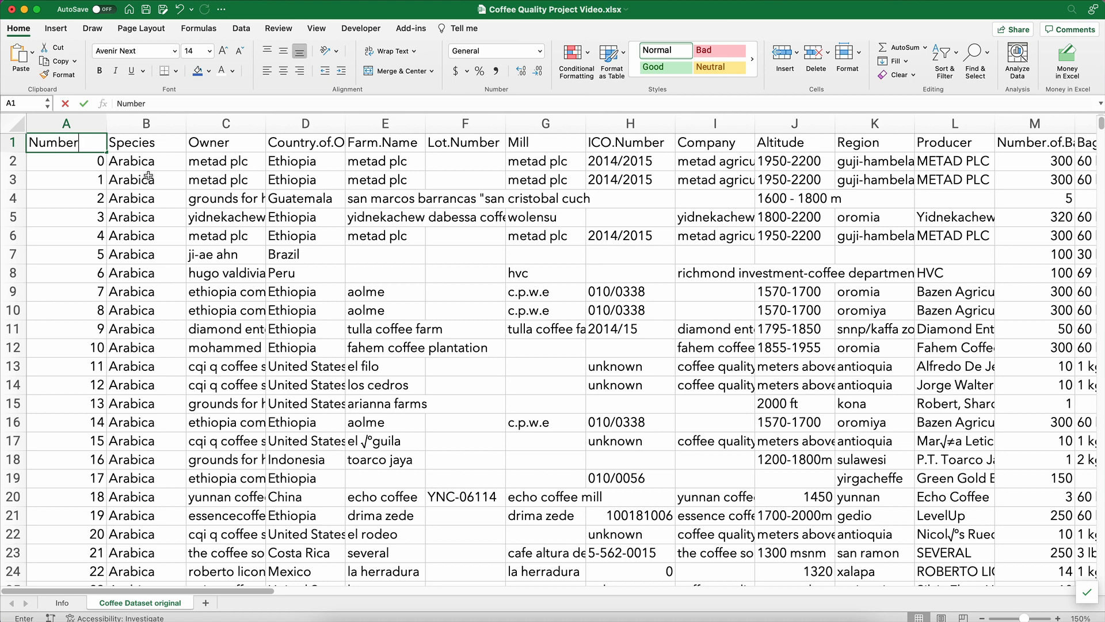
{"action": "key", "text": "Return"}
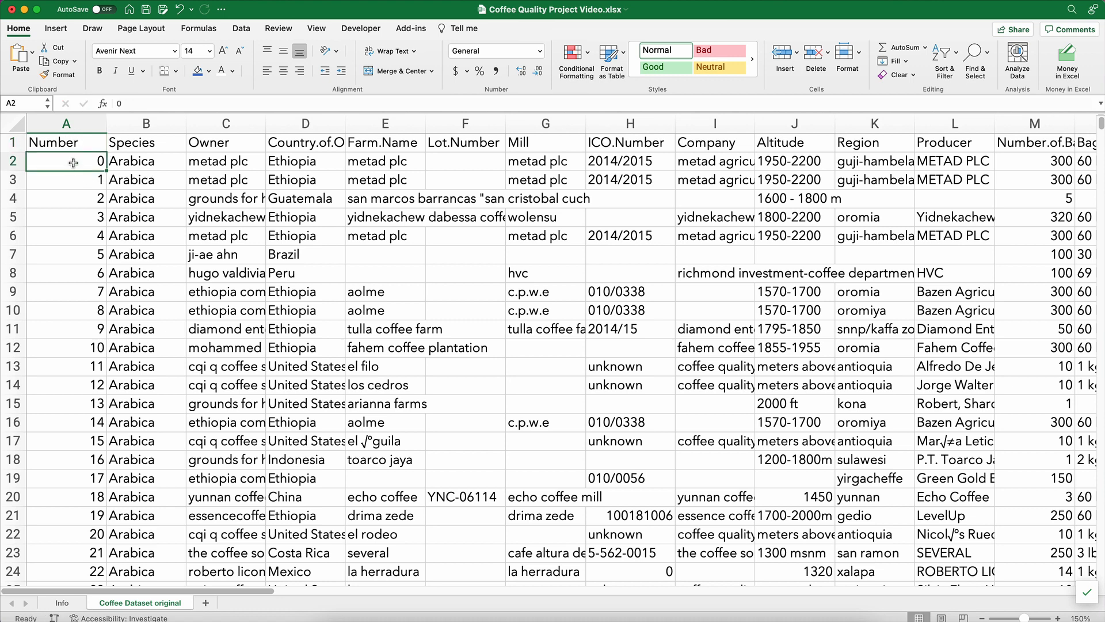
Renumber the Number column from 1 by entering 1, 2, 3 in A2:A4 and filling the series down all records.
{"action": "type", "text": "1"}
{"action": "key", "text": "Return"}
{"action": "type", "text": "2"}
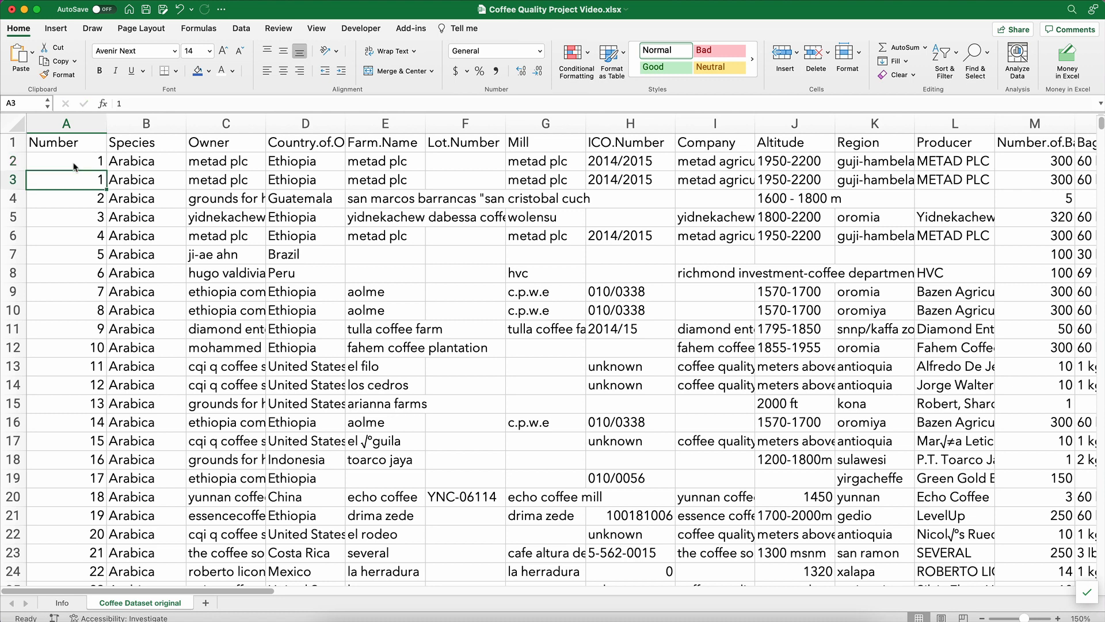
{"action": "key", "text": "Return"}
{"action": "type", "text": "3"}
{"action": "key", "text": "Return"}
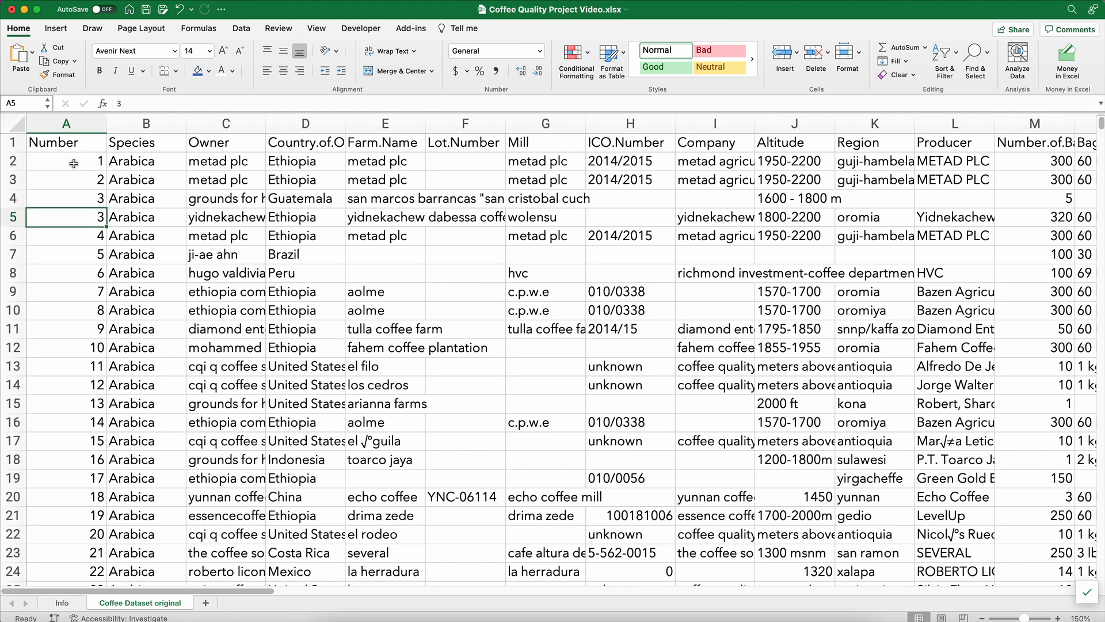
{"action": "left_click_drag", "start_coordinate": [73, 166], "coordinate": [78, 203]}
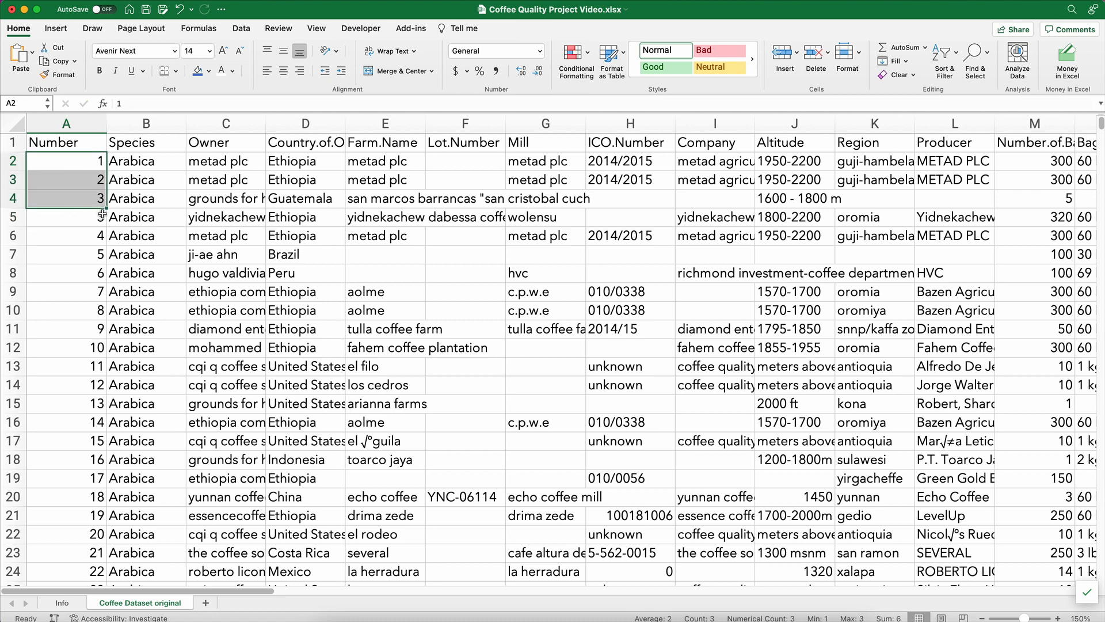
{"action": "double_click", "coordinate": [105, 208]}
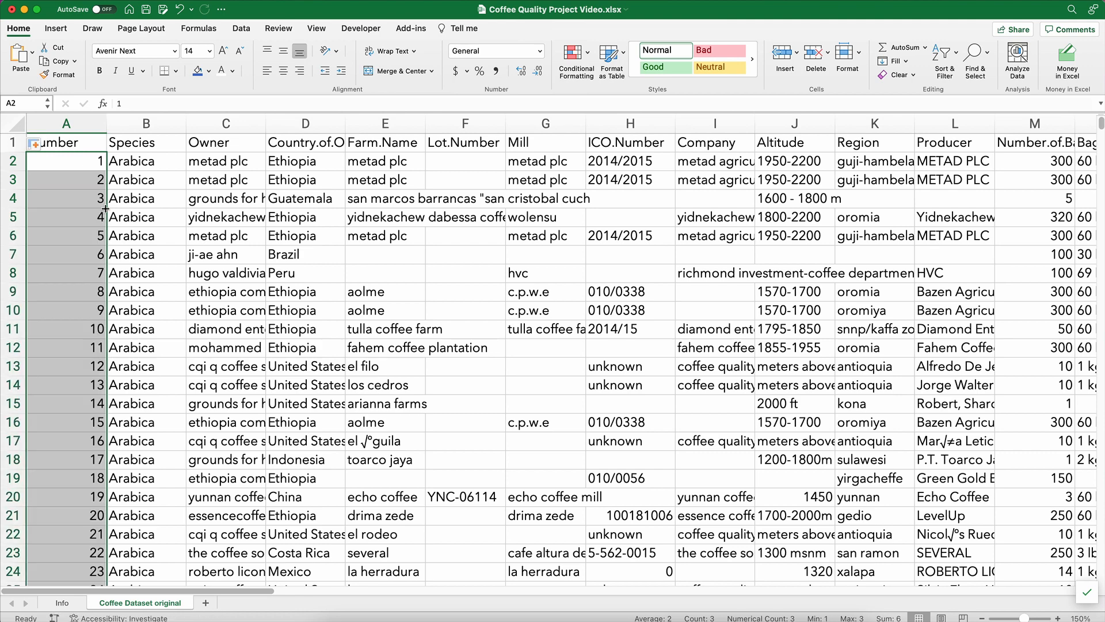
Check the last record at the end of the Number column and return to the header row.
{"action": "left_click", "coordinate": [85, 247]}
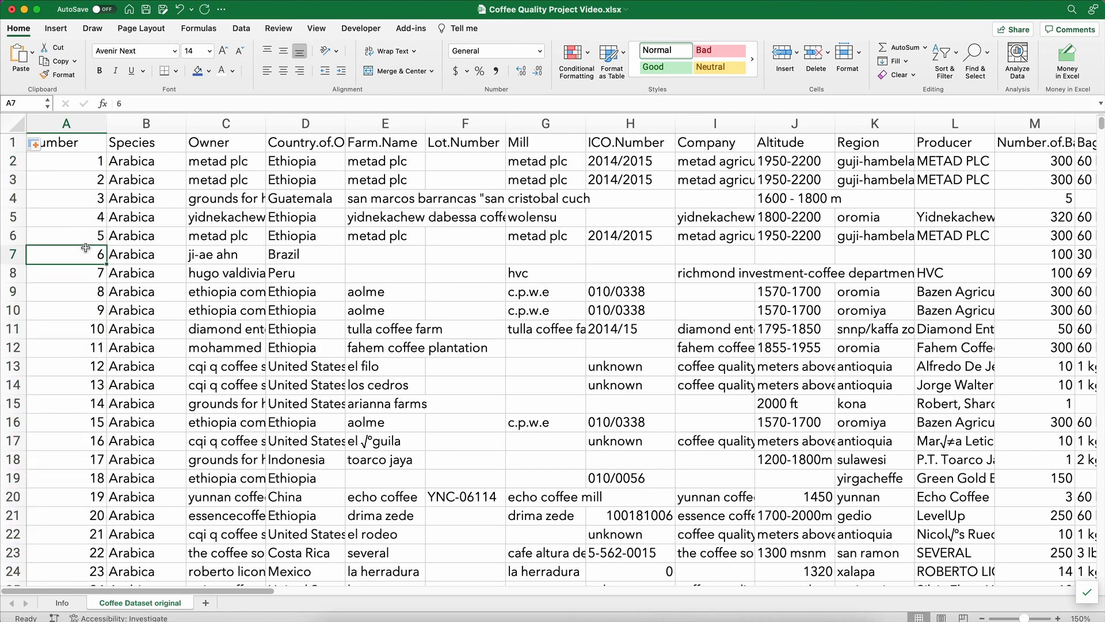
{"action": "key", "text": "super+Down"}
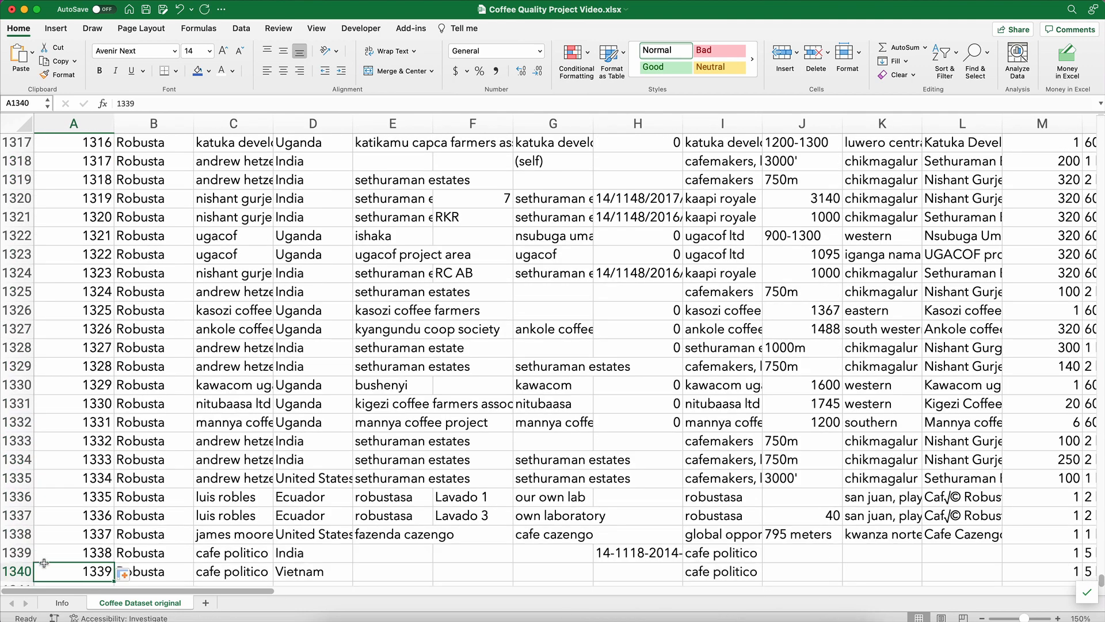
{"action": "scroll", "coordinate": [80, 561], "scroll_direction": "down", "scroll_amount": 3}
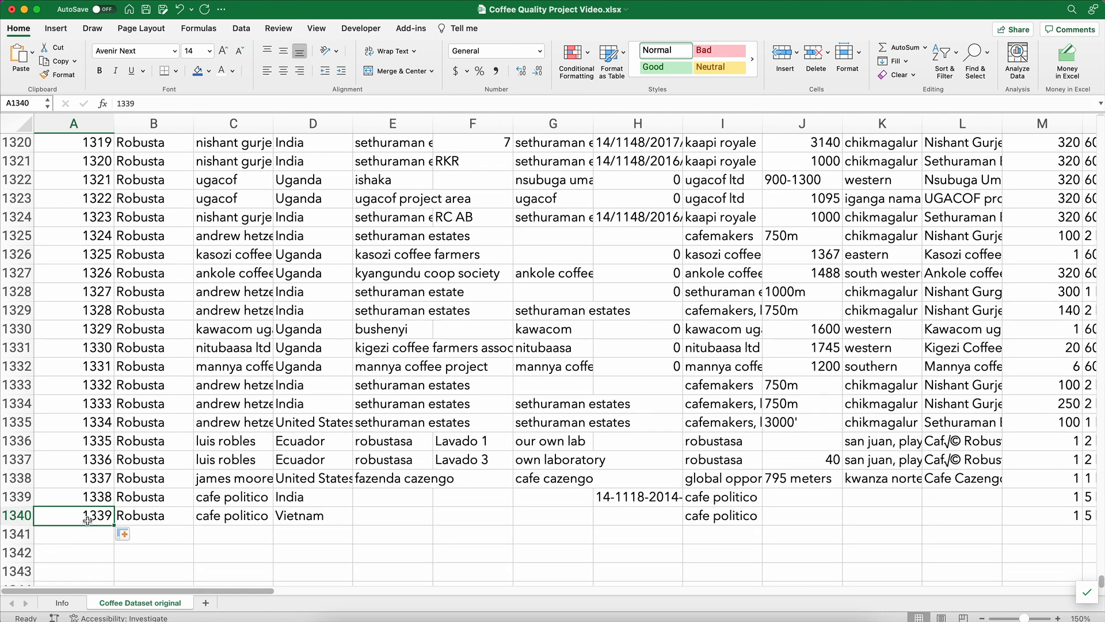
{"action": "scroll", "coordinate": [147, 419], "scroll_direction": "up", "scroll_amount": 9}
{"action": "left_click", "coordinate": [146, 418]}
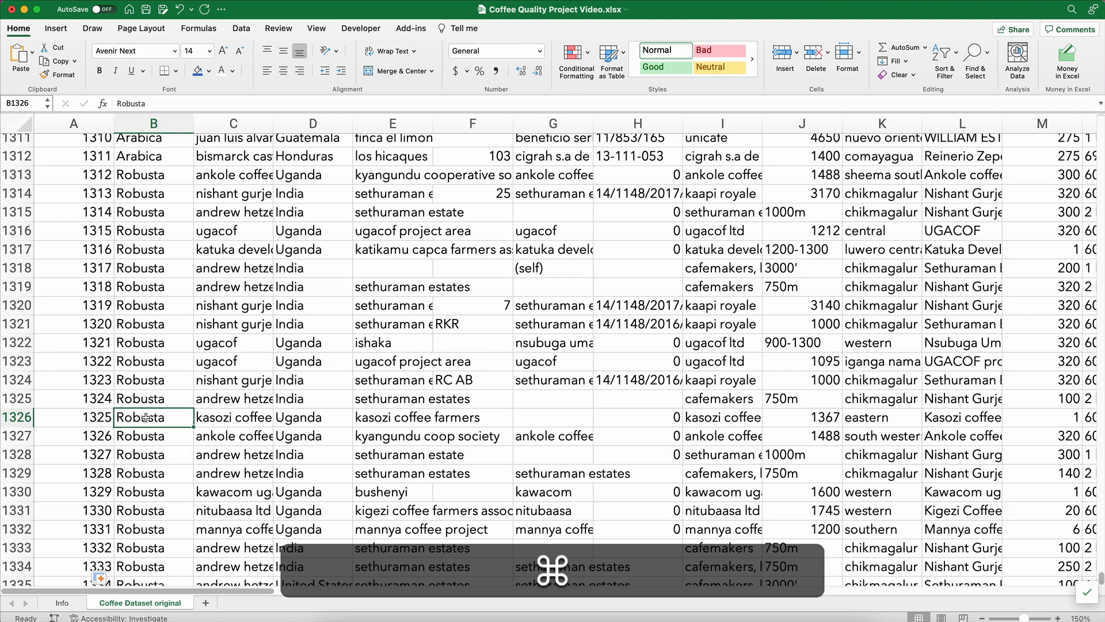
{"action": "key", "text": "super+Up"}
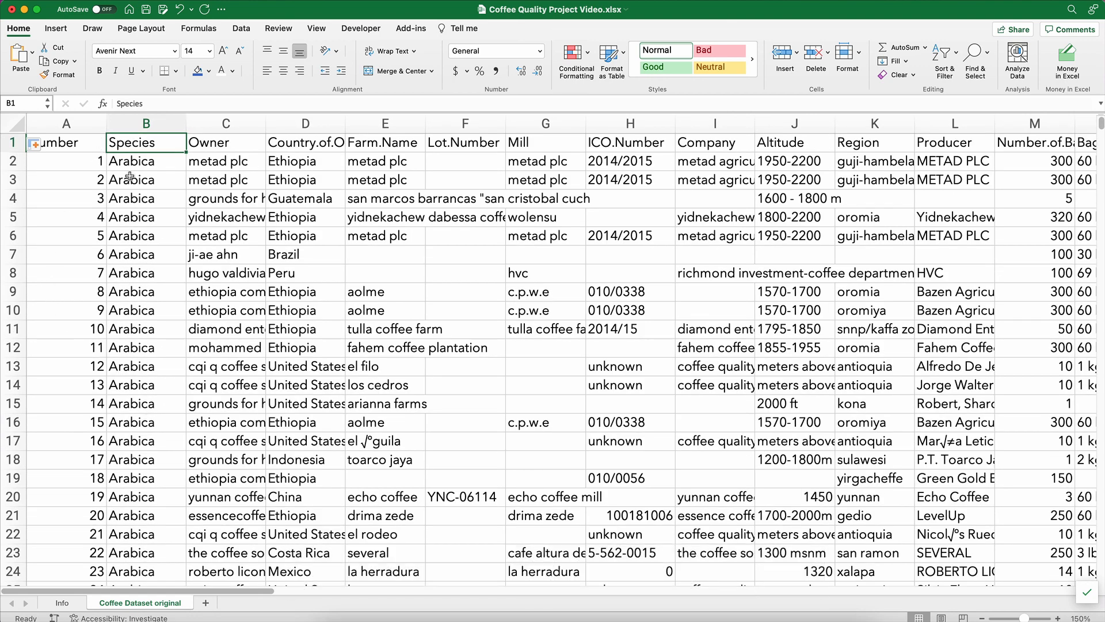
Widen column D to fit its header and rename the Country.of.Origin header in D1 to Country.
{"action": "left_click", "coordinate": [212, 141]}
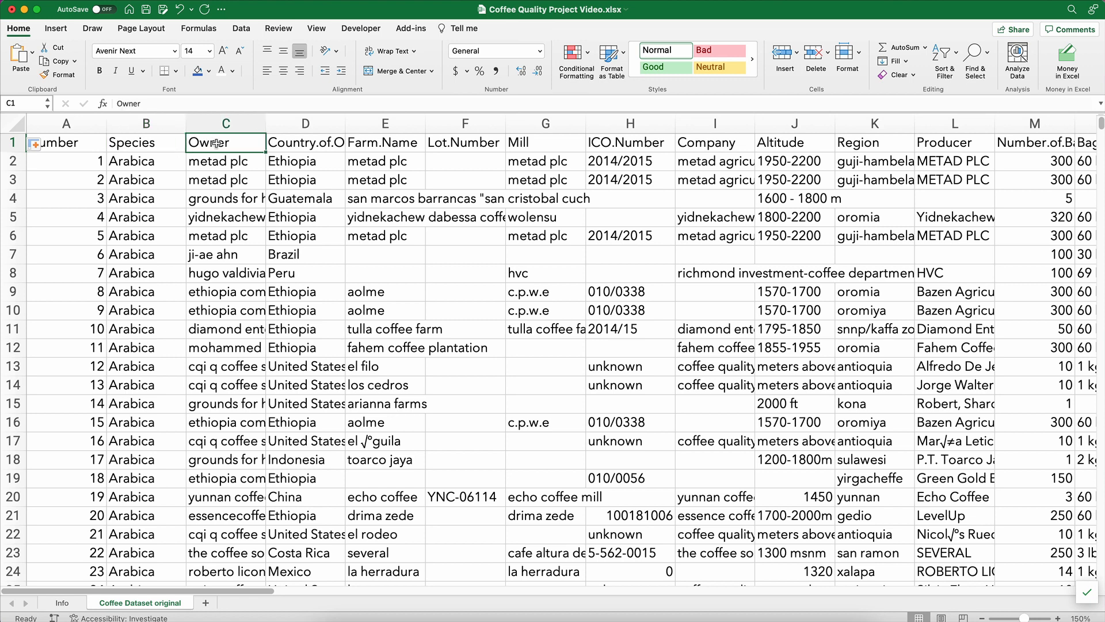
{"action": "left_click", "coordinate": [286, 146]}
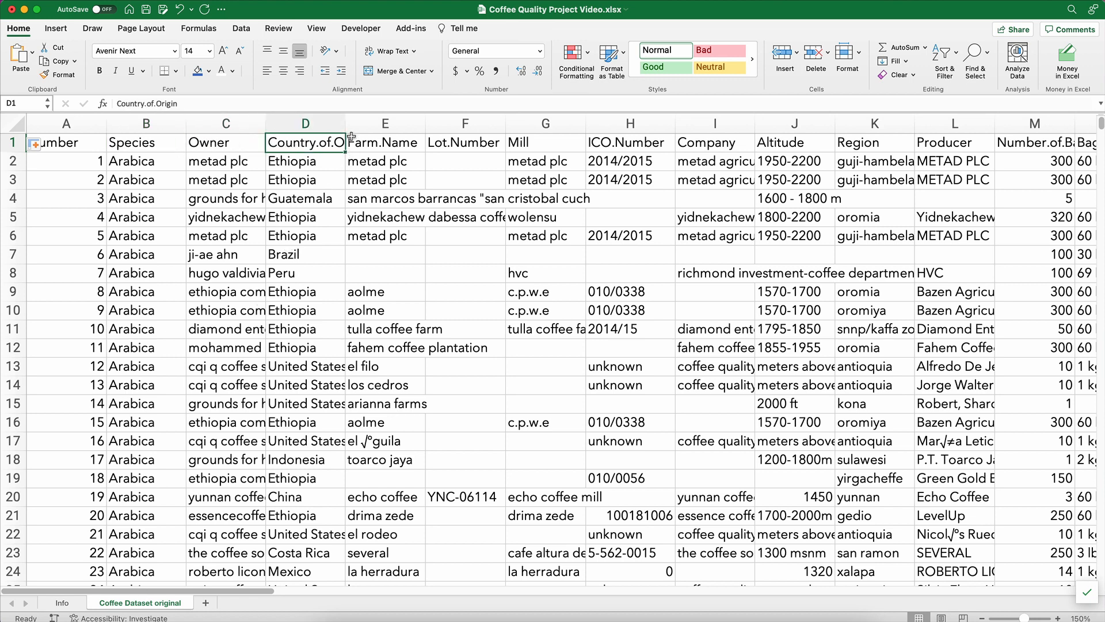
{"action": "left_click_drag", "start_coordinate": [348, 139], "coordinate": [393, 138]}
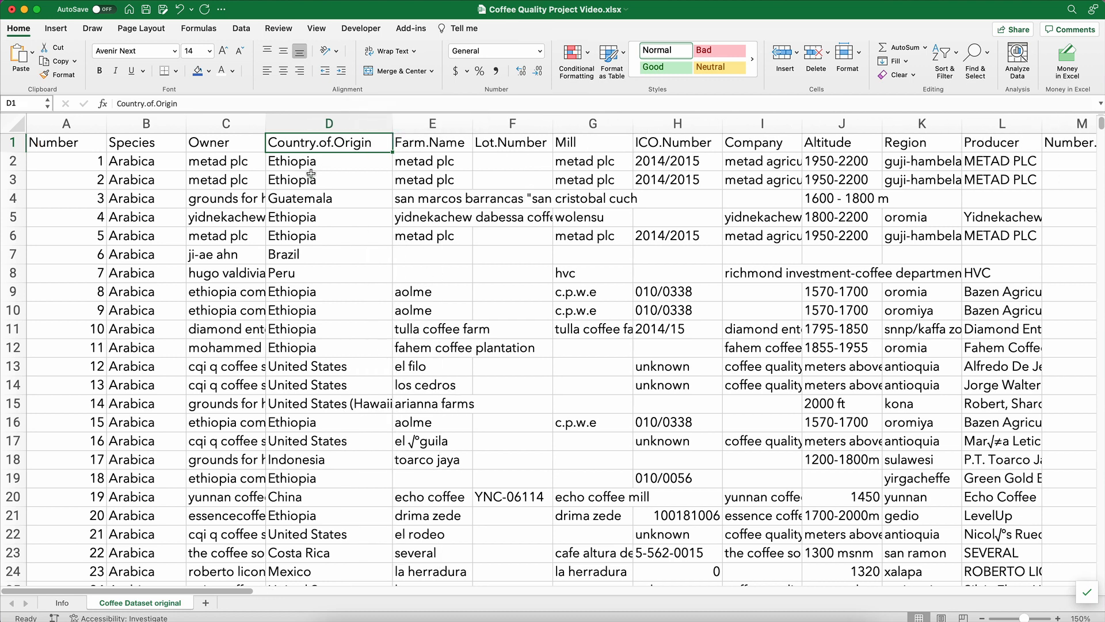
{"action": "type", "text": "Country"}
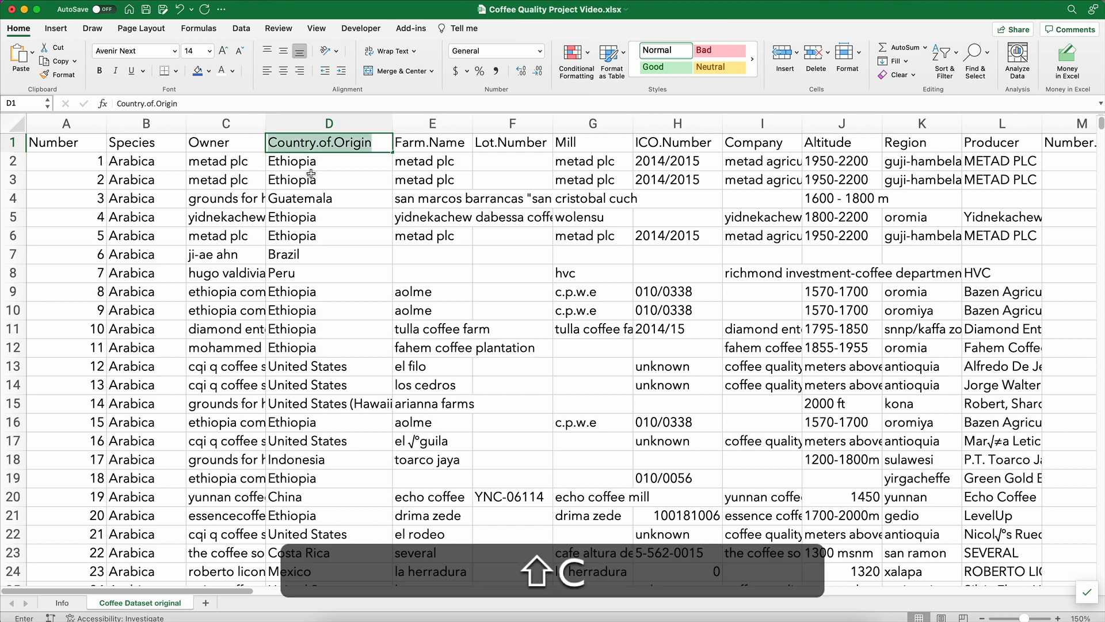
{"action": "key", "text": "Return"}
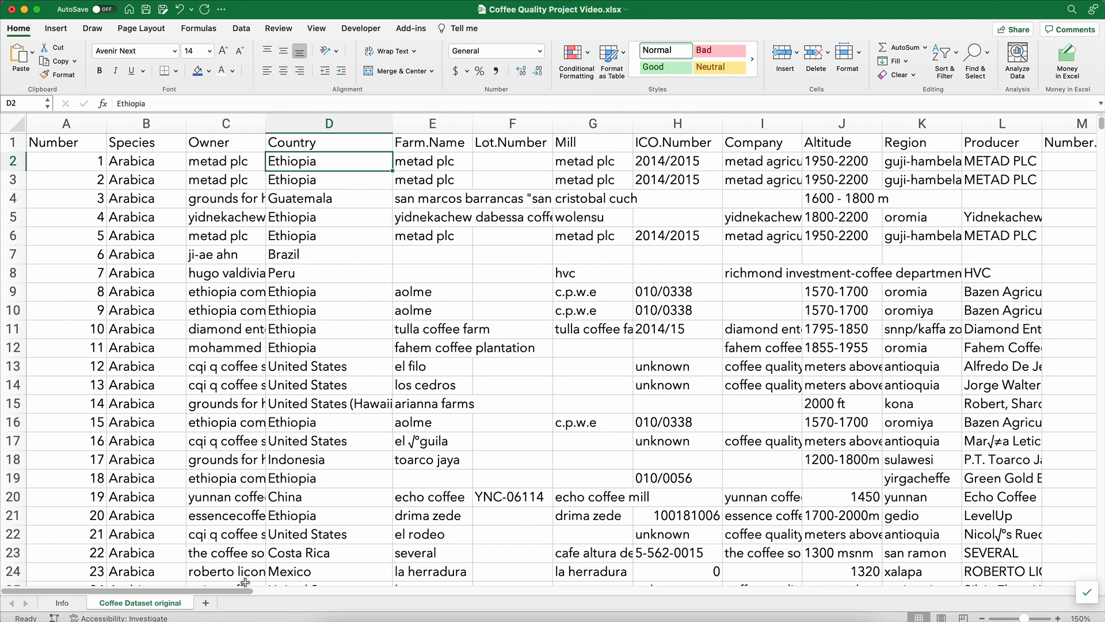
Widen the Altitude column slightly and make the whole header row bold.
{"action": "left_click_drag", "start_coordinate": [255, 593], "coordinate": [335, 593]}
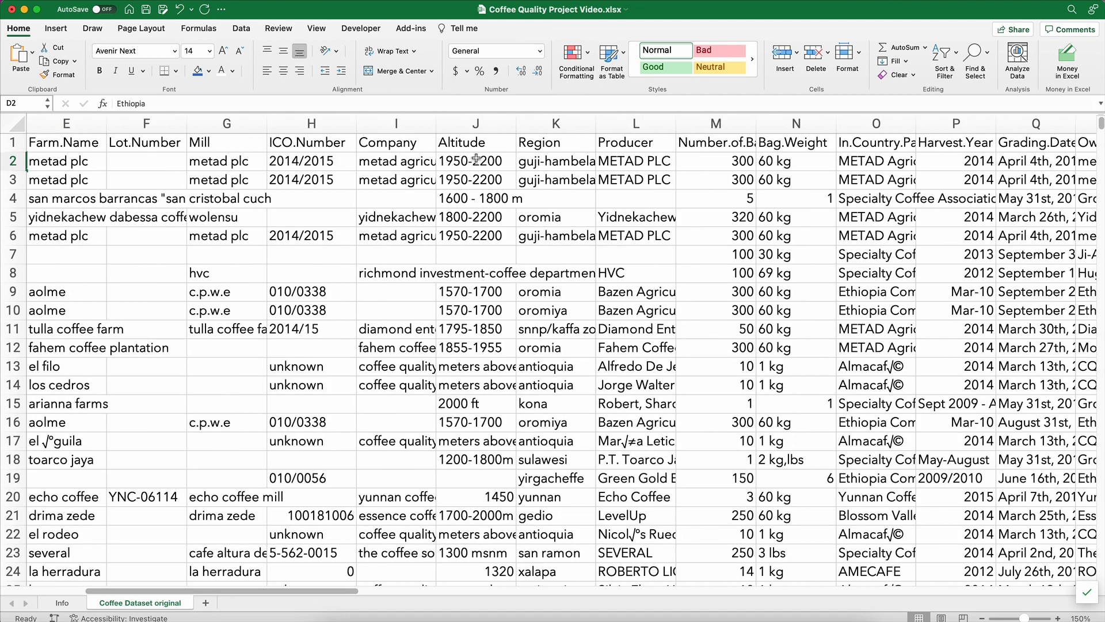
{"action": "left_click_drag", "start_coordinate": [518, 128], "coordinate": [540, 128]}
{"action": "left_click", "coordinate": [12, 144]}
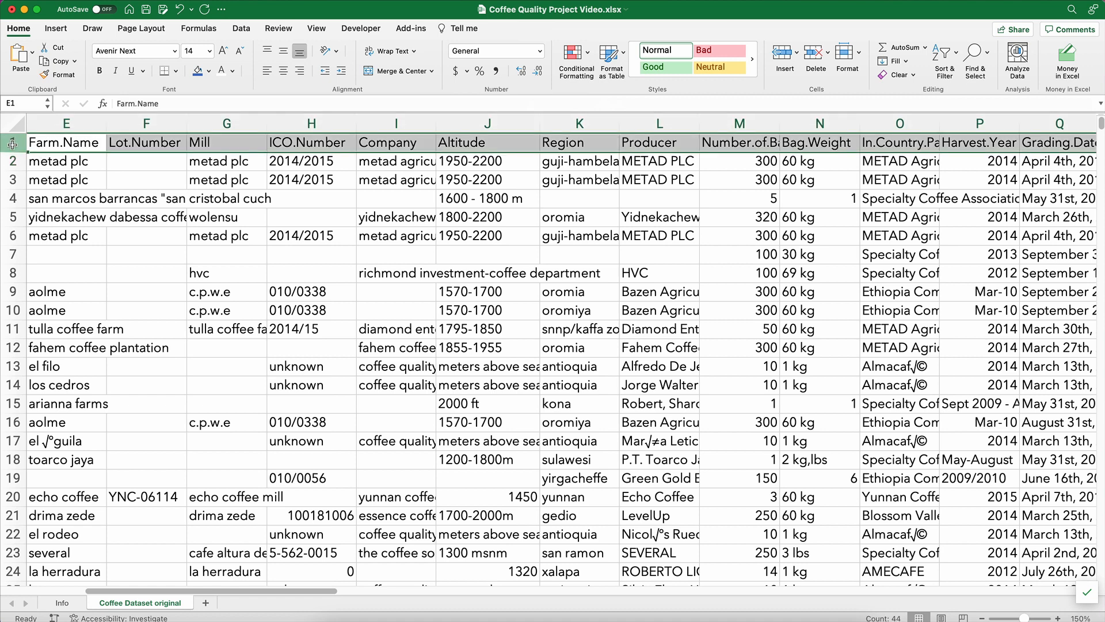
{"action": "key", "text": "super+b"}
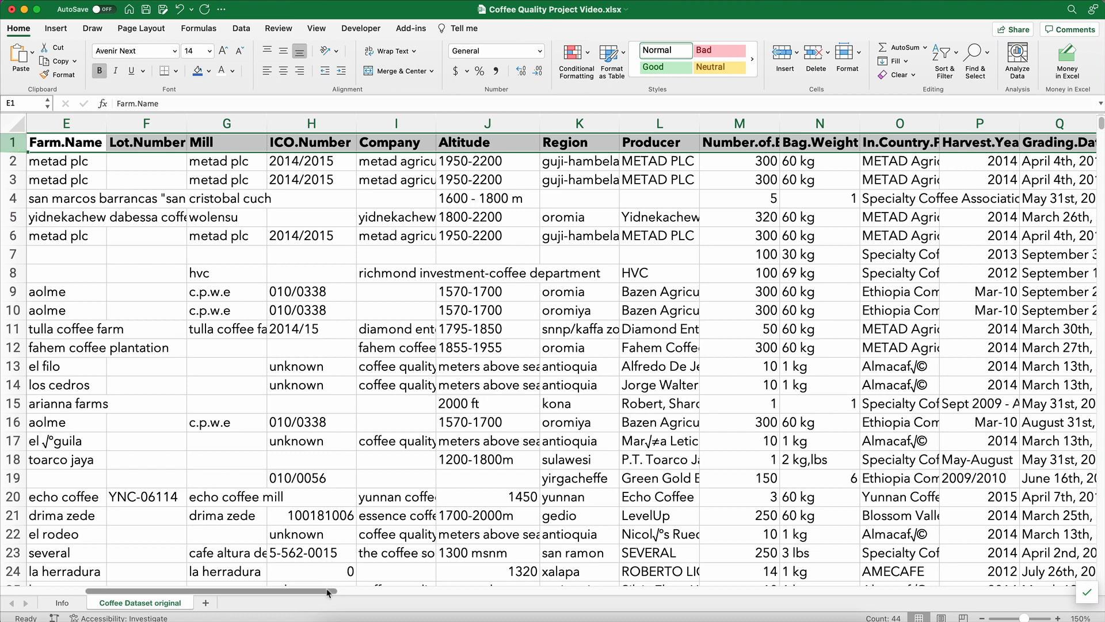
Widen column T to fit its header and rename the Processing.Method header in T1 to Processing.
{"action": "left_click_drag", "start_coordinate": [333, 591], "coordinate": [566, 593]}
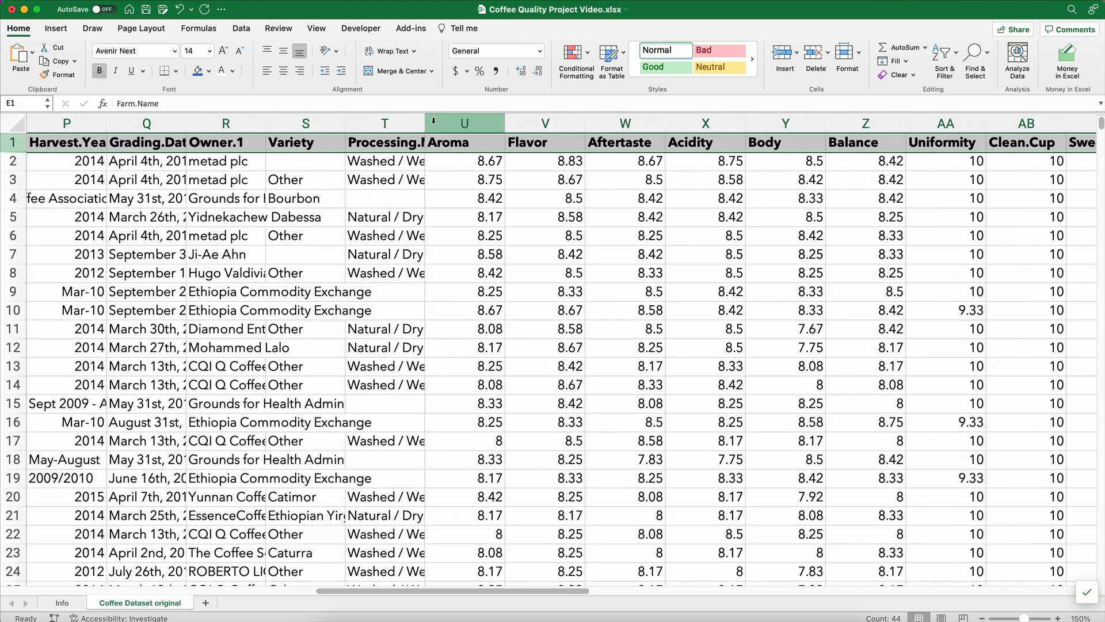
{"action": "left_click_drag", "start_coordinate": [424, 122], "coordinate": [522, 122]}
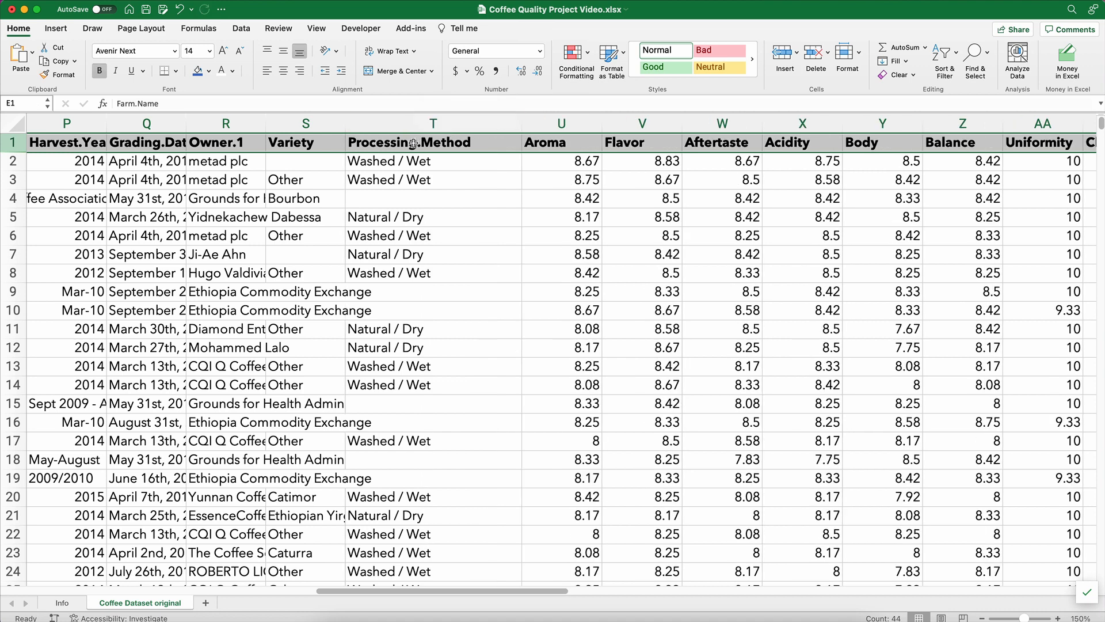
{"action": "left_click", "coordinate": [413, 144]}
{"action": "type", "text": "Proce"}
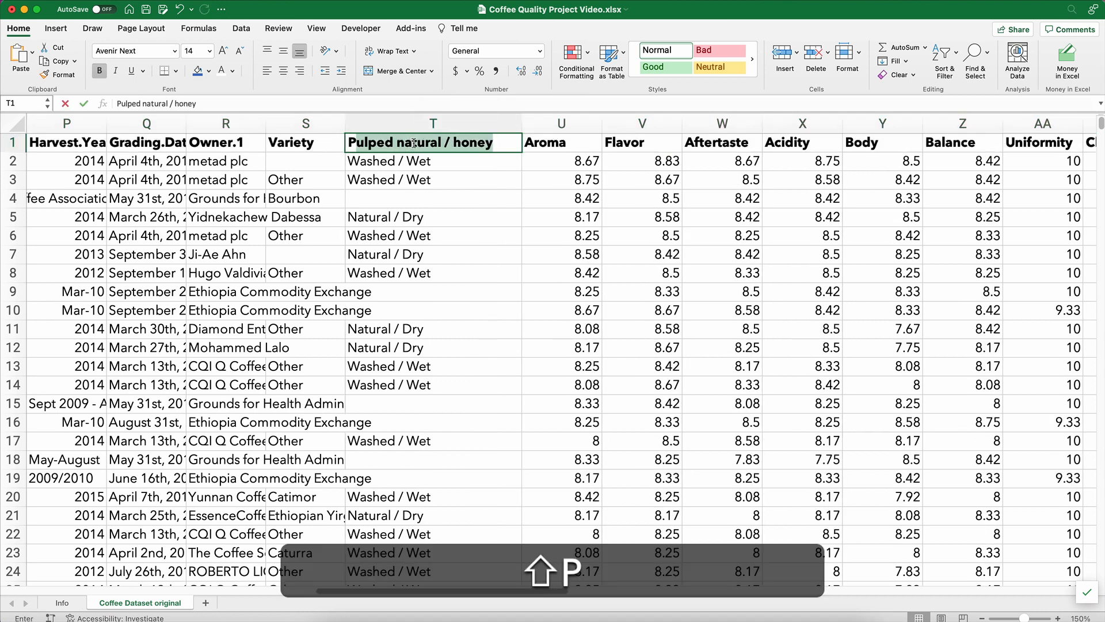
{"action": "type", "text": "ssing"}
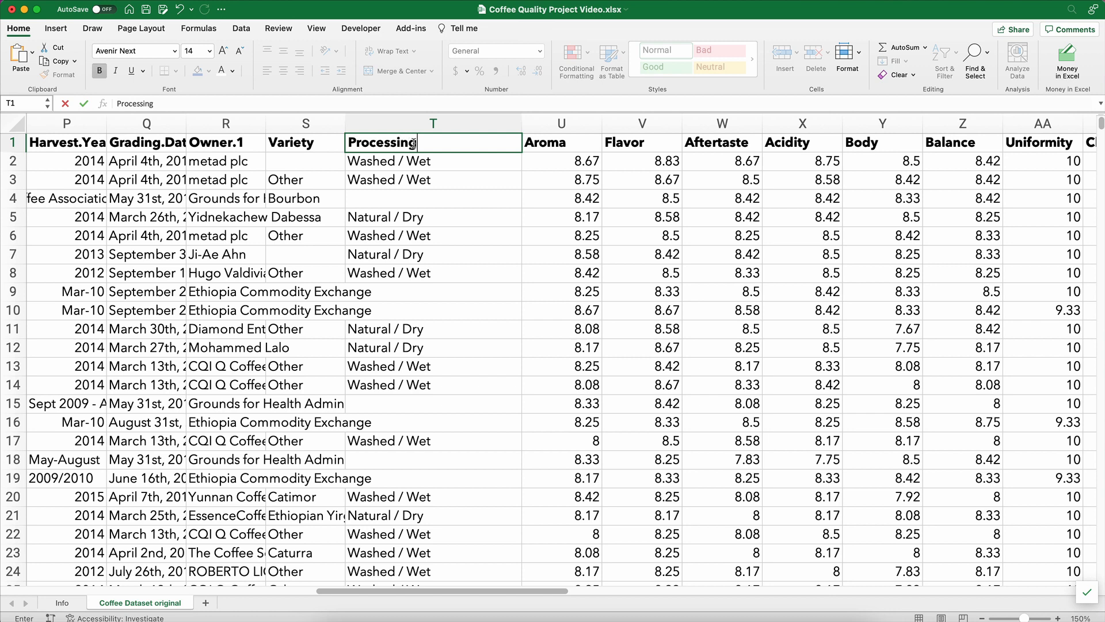
{"action": "key", "text": "Return"}
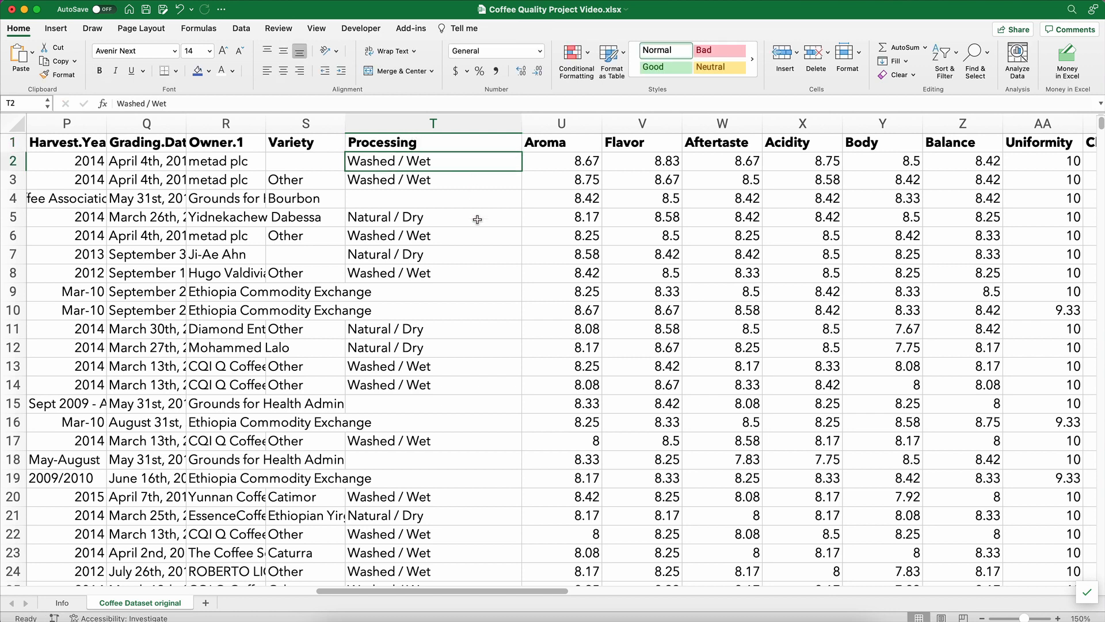
Widen the Variety, Owner.1 and Grading.Date columns so that their contents are readable.
{"action": "left_click_drag", "start_coordinate": [344, 117], "coordinate": [392, 118]}
{"action": "left_click_drag", "start_coordinate": [268, 129], "coordinate": [382, 124]}
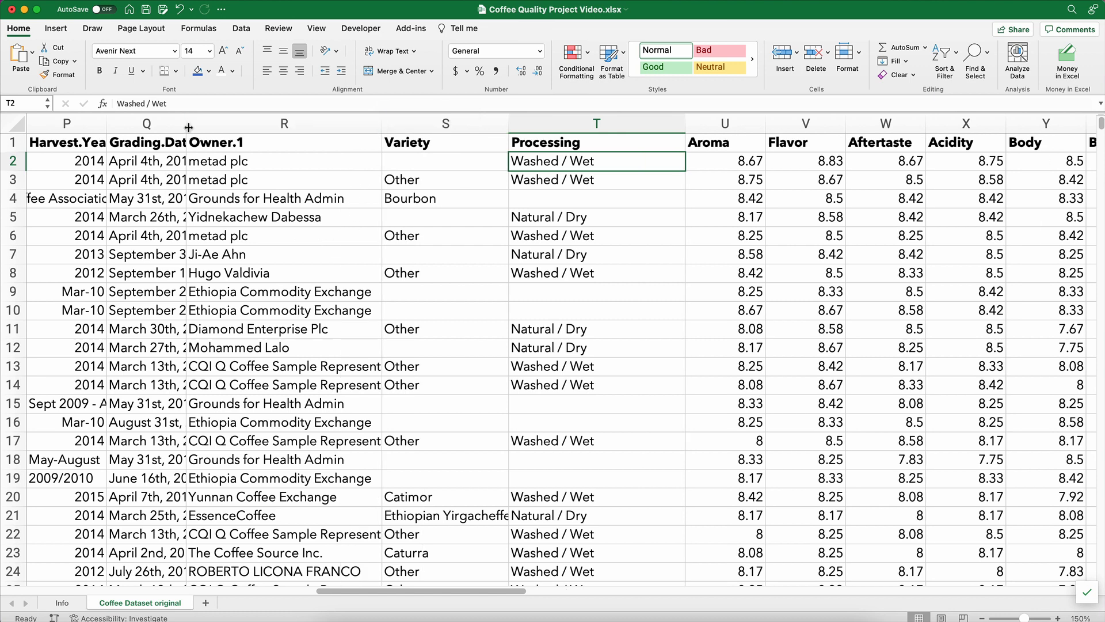
{"action": "left_click_drag", "start_coordinate": [186, 124], "coordinate": [241, 129]}
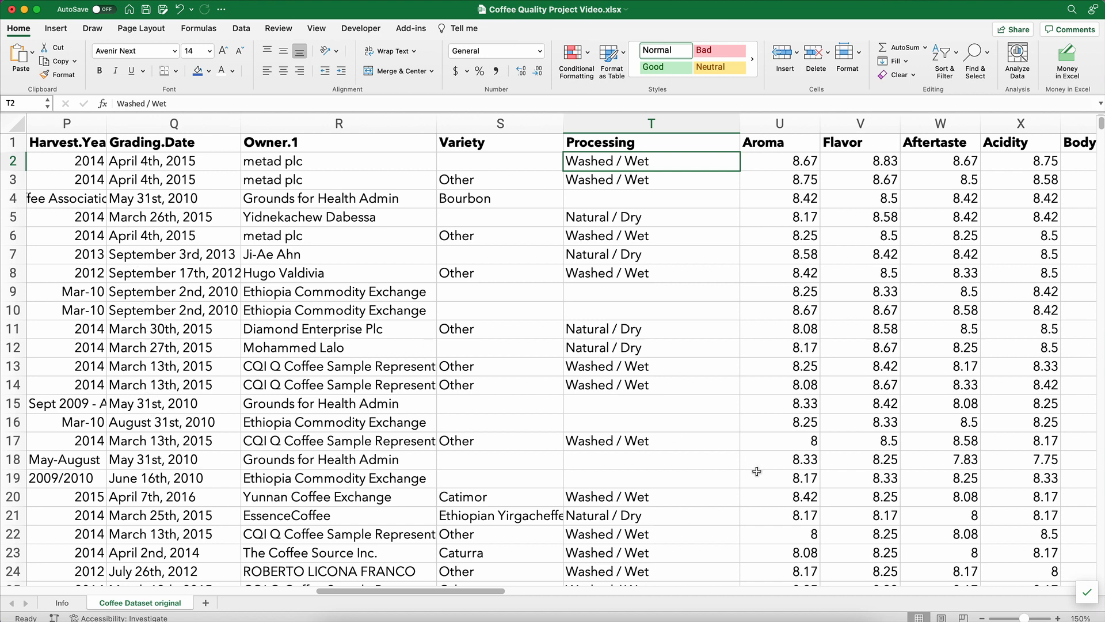
{"action": "left_click_drag", "start_coordinate": [501, 591], "coordinate": [585, 591]}
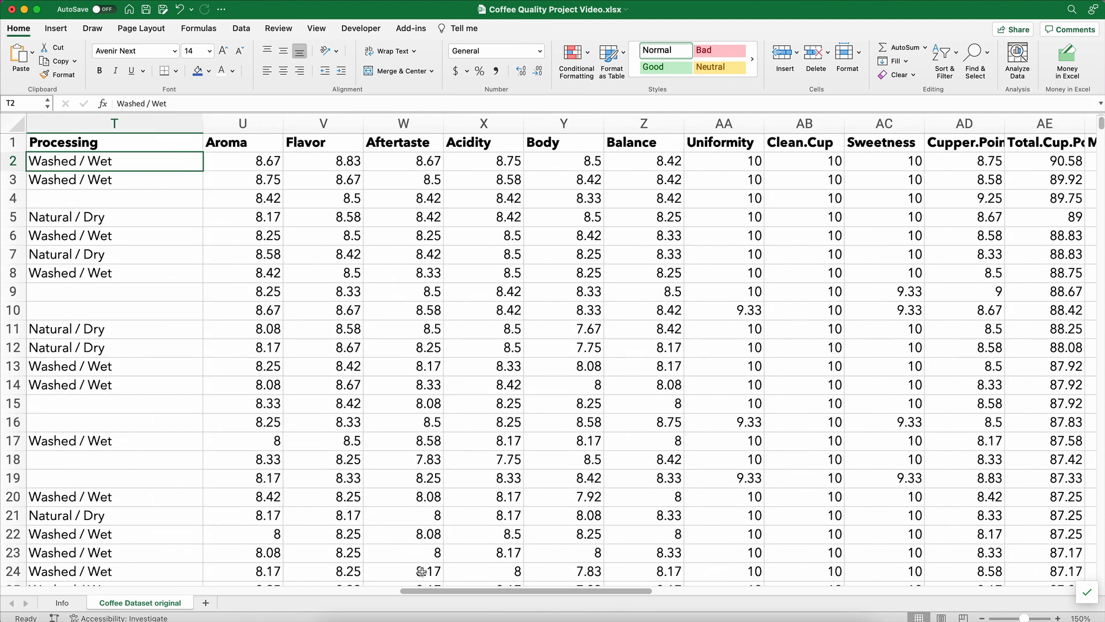
Look over the taste score columns from Aroma through Sweetness, including their headers and values.
{"action": "left_click_drag", "start_coordinate": [426, 591], "coordinate": [408, 590]}
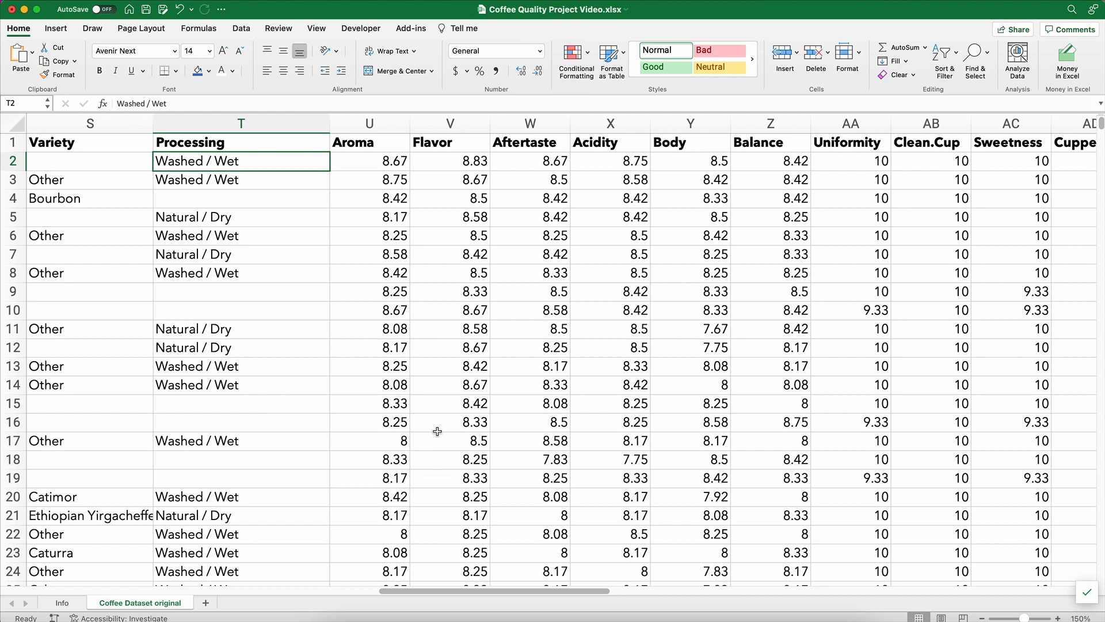
{"action": "left_click_drag", "start_coordinate": [339, 143], "coordinate": [940, 150]}
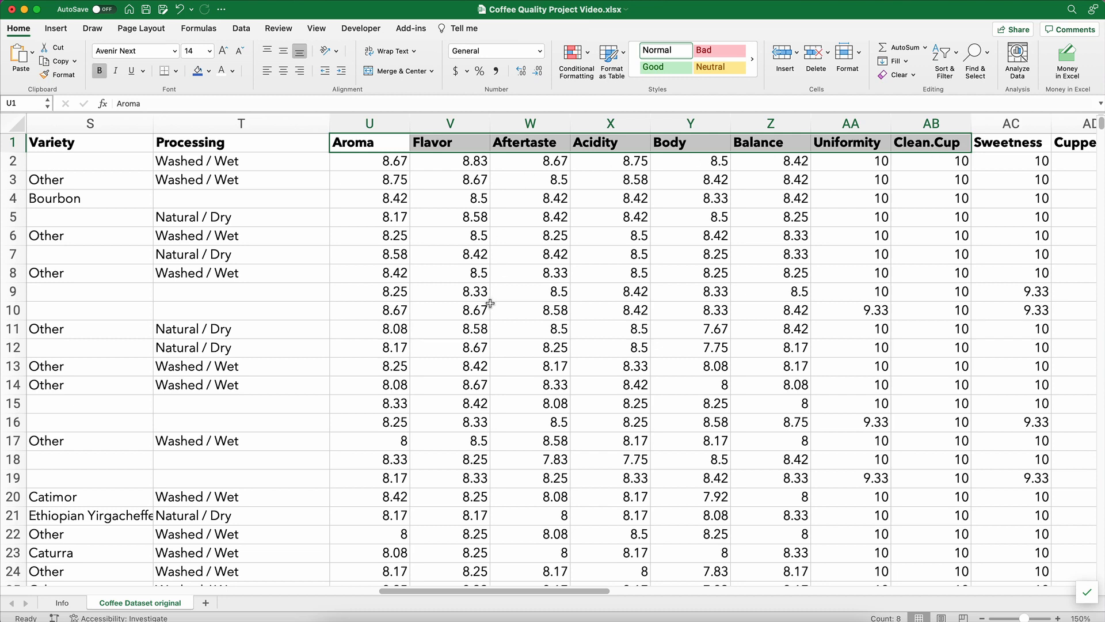
{"action": "left_click", "coordinate": [478, 331]}
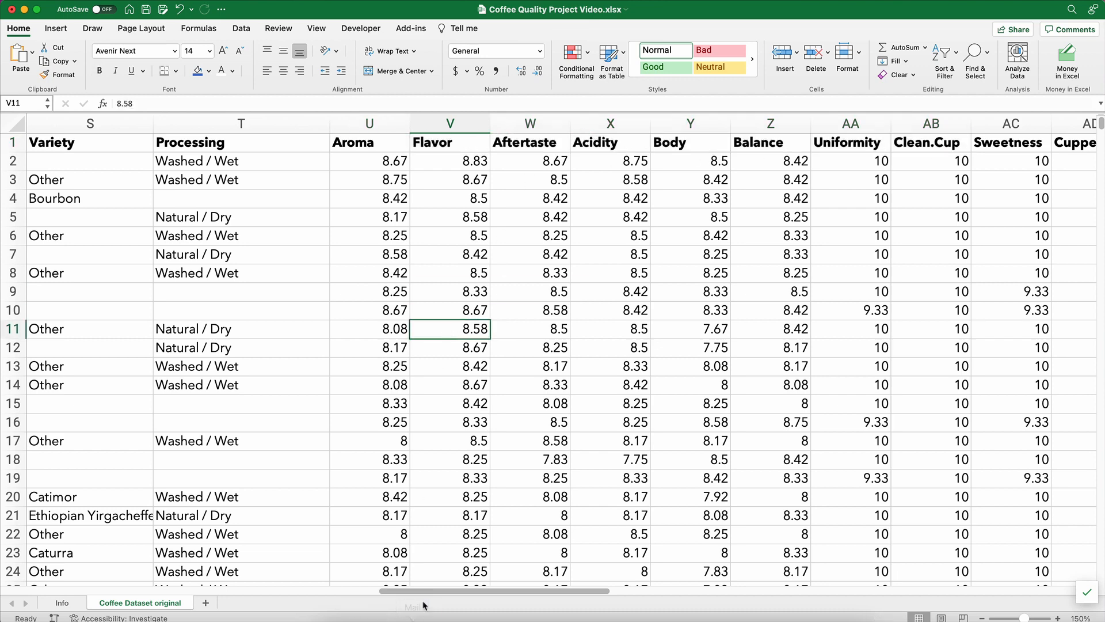
{"action": "left_click_drag", "start_coordinate": [432, 591], "coordinate": [477, 591]}
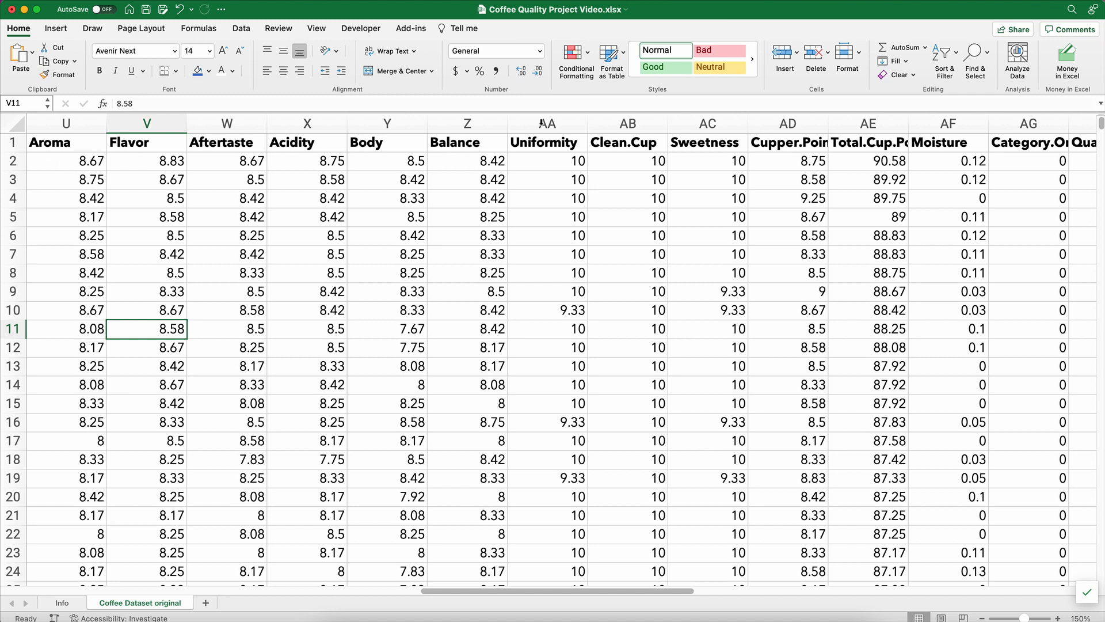
{"action": "left_click_drag", "start_coordinate": [544, 143], "coordinate": [719, 371]}
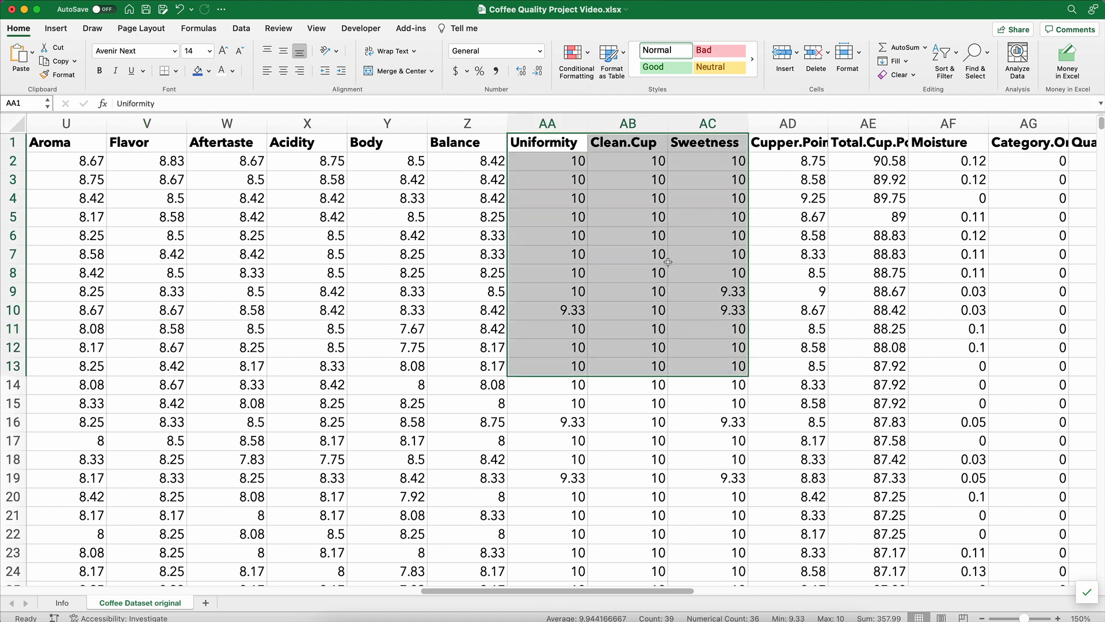
Rename the Clean.Cup header in AB1 to Clean Cup, replacing the period with a space.
{"action": "left_click", "coordinate": [609, 138]}
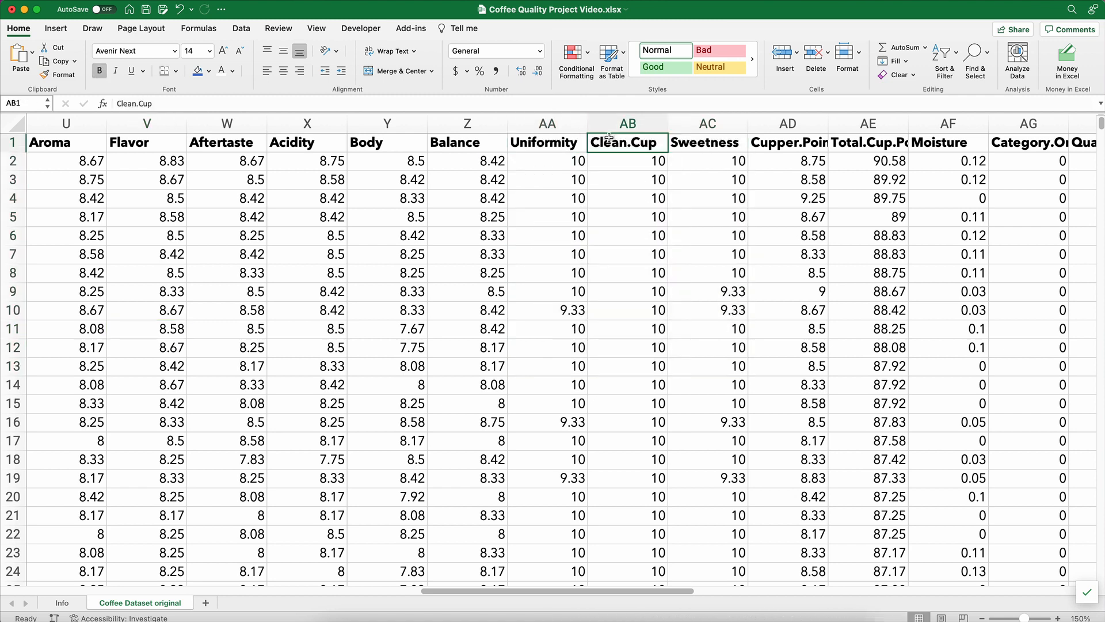
{"action": "left_click", "coordinate": [138, 105]}
{"action": "key", "text": "BackSpace"}
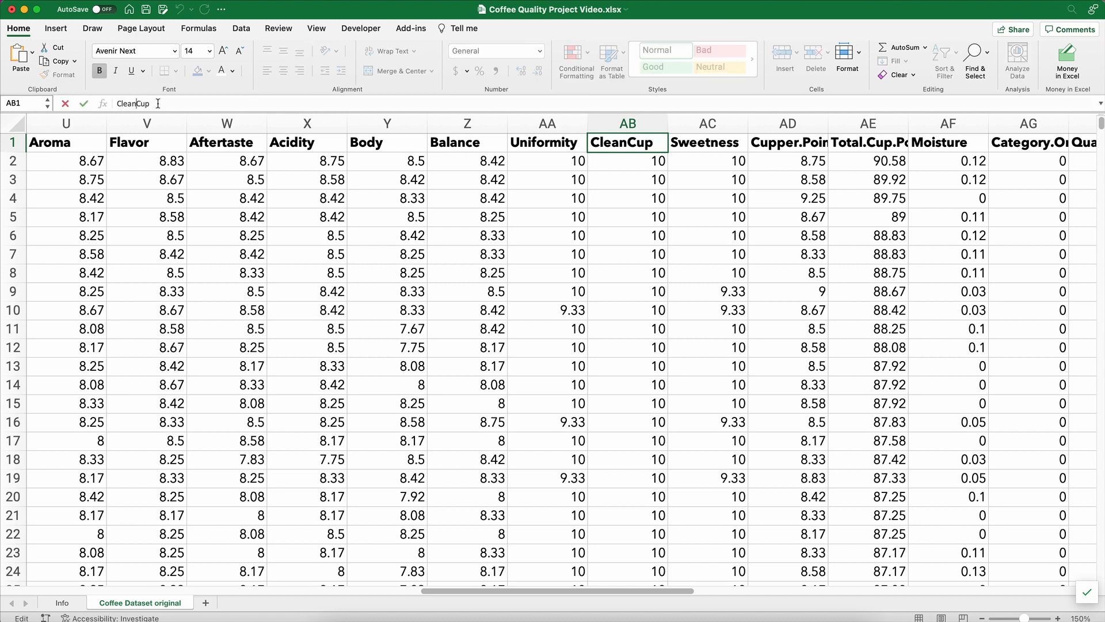
{"action": "key", "text": "Return"}
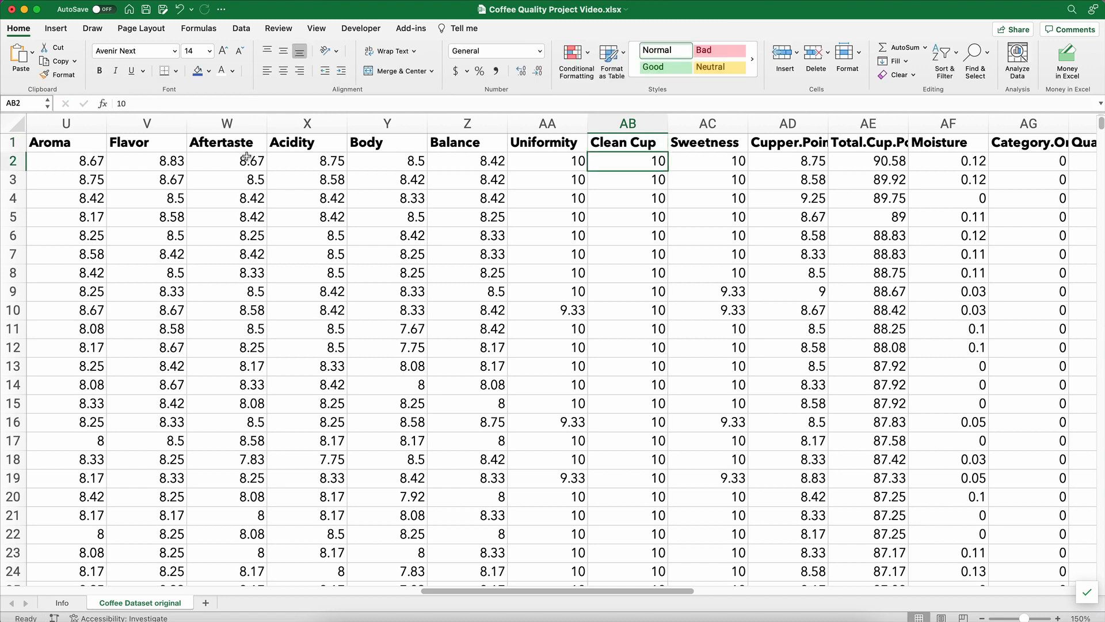
Rename the Cupper.Points header in AD1 to Cupper Points.
{"action": "left_click_drag", "start_coordinate": [557, 165], "coordinate": [730, 502]}
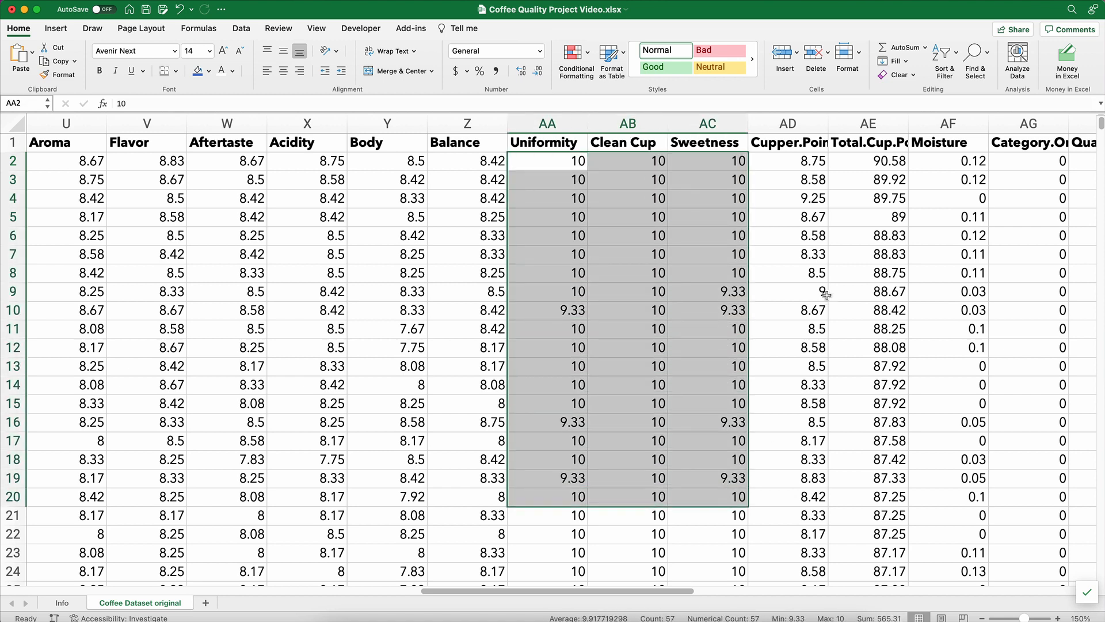
{"action": "left_click", "coordinate": [779, 144]}
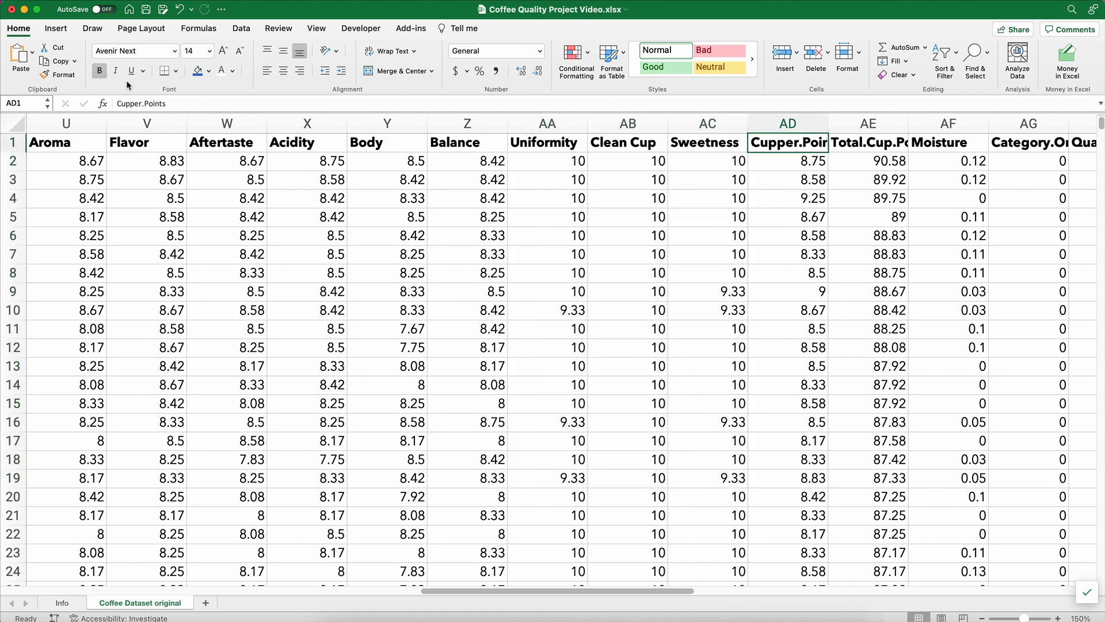
{"action": "left_click", "coordinate": [144, 104]}
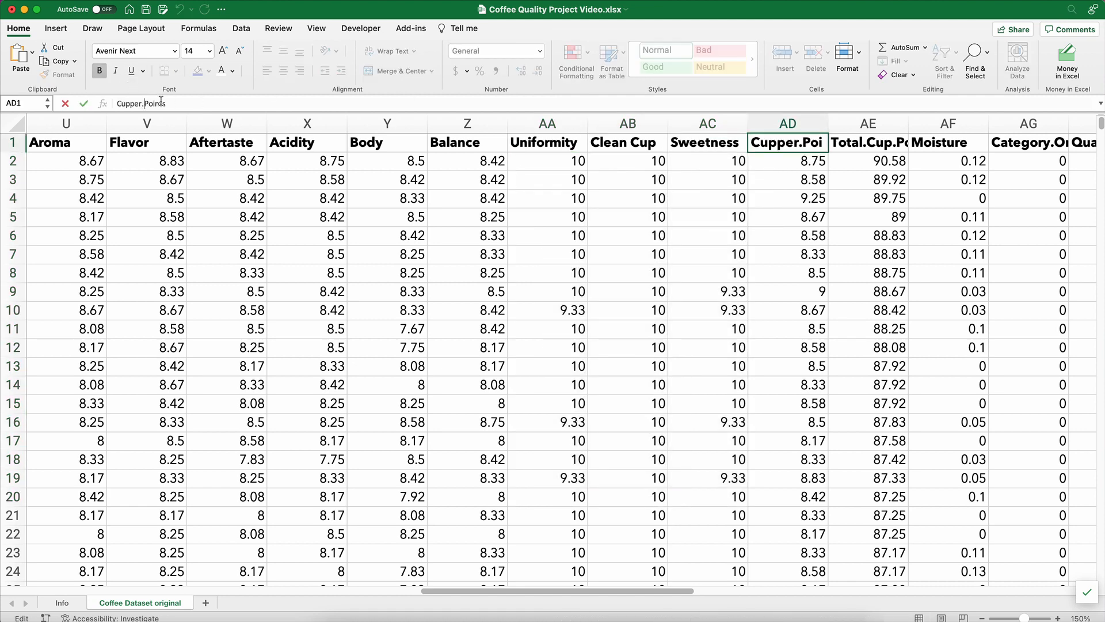
{"action": "key", "text": "BackSpace"}
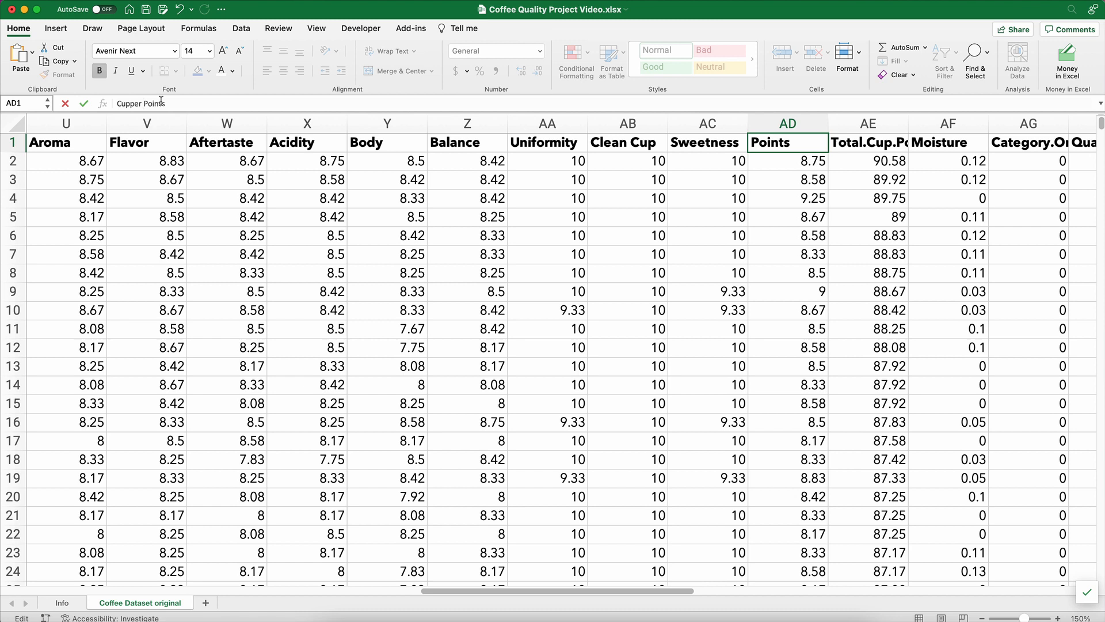
{"action": "key", "text": "Return"}
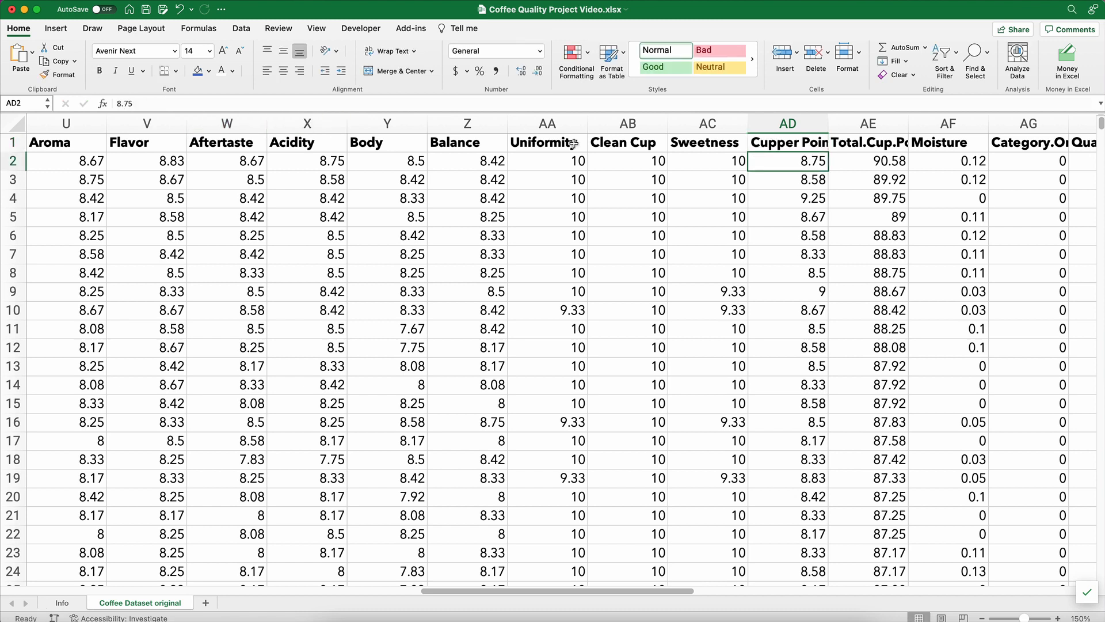
Widen column AE to fit its header and rename the Total.Cup.Points header in AE1 to Total Cup Points.
{"action": "left_click_drag", "start_coordinate": [905, 123], "coordinate": [943, 123]}
{"action": "left_click", "coordinate": [889, 143]}
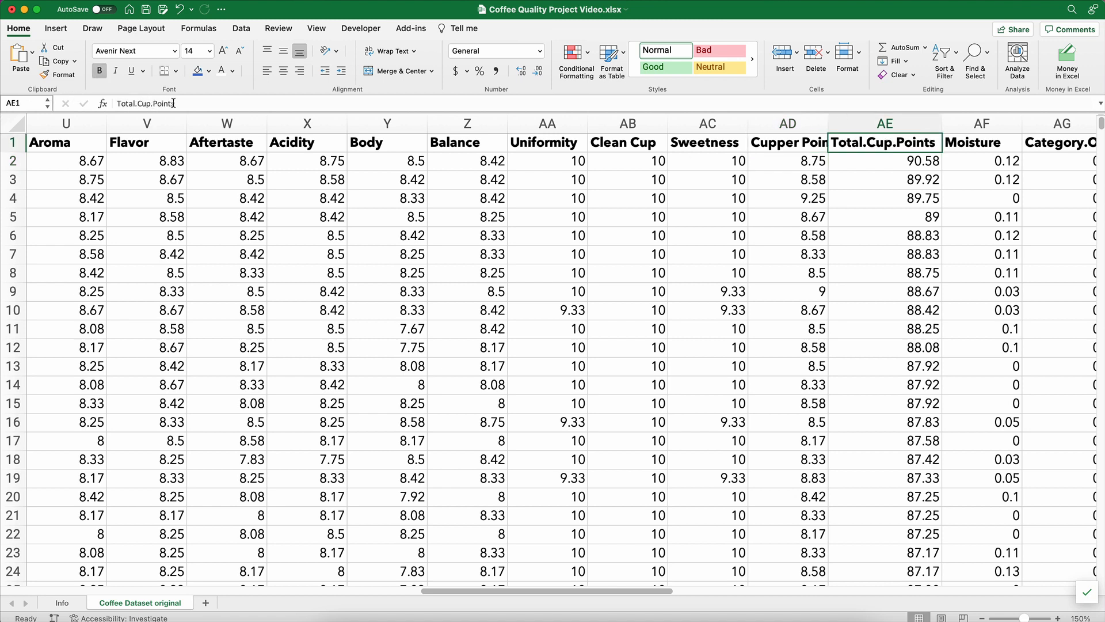
{"action": "left_click_drag", "start_coordinate": [173, 103], "coordinate": [118, 99]}
{"action": "type", "text": "T"}
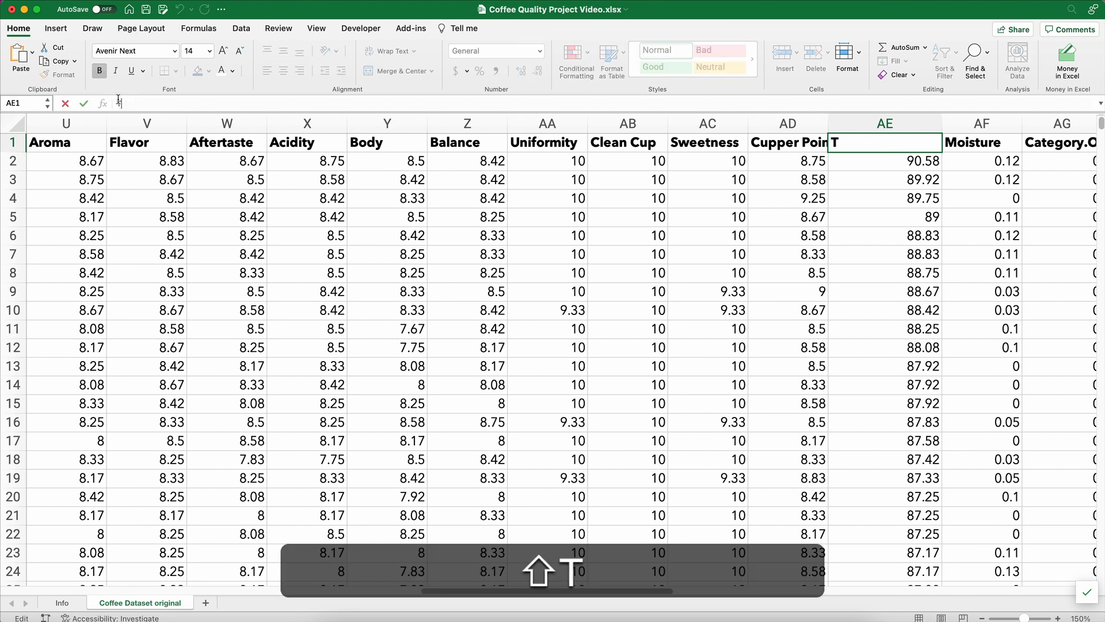
{"action": "type", "text": "ottal"}
{"action": "key", "text": "BackSpace"}
{"action": "key", "text": "BackSpace"}
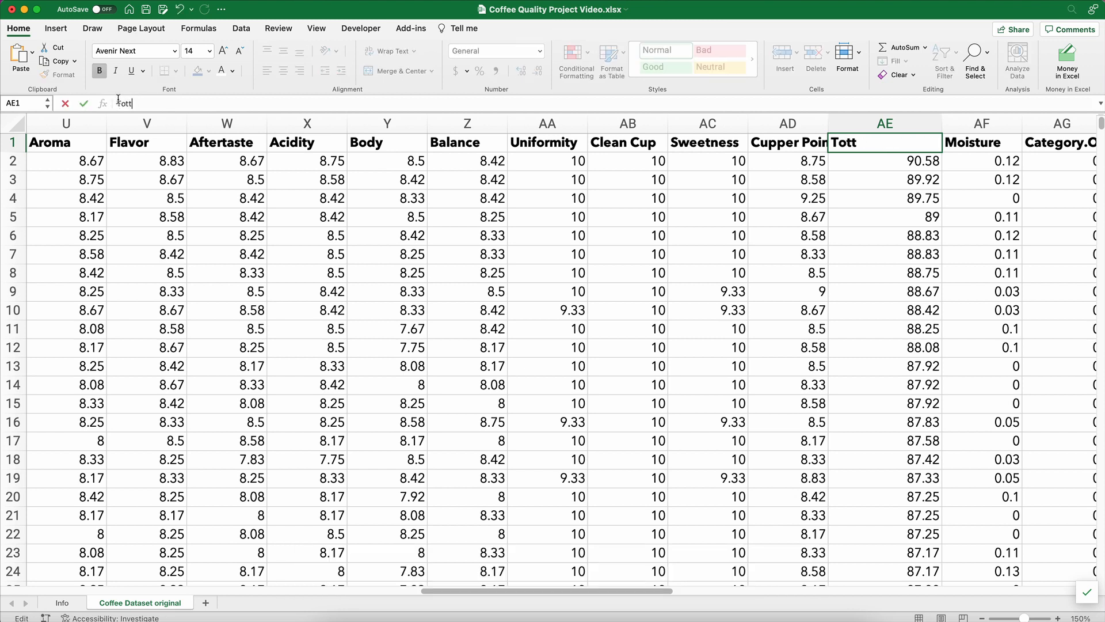
{"action": "type", "text": "Cup Point"}
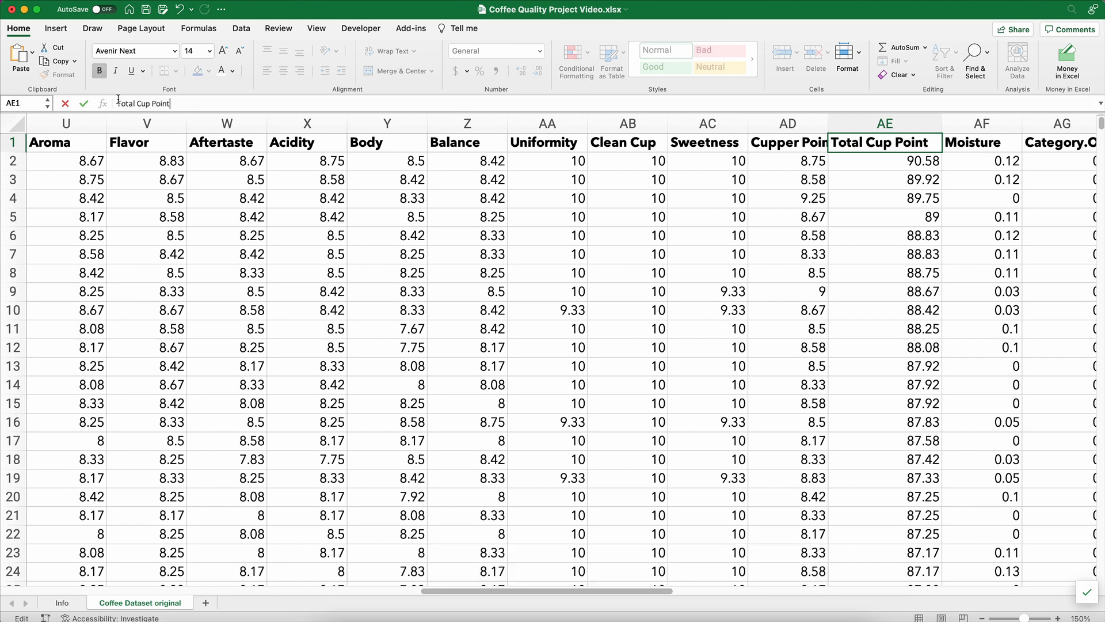
{"action": "type", "text": "s"}
{"action": "key", "text": "Return"}
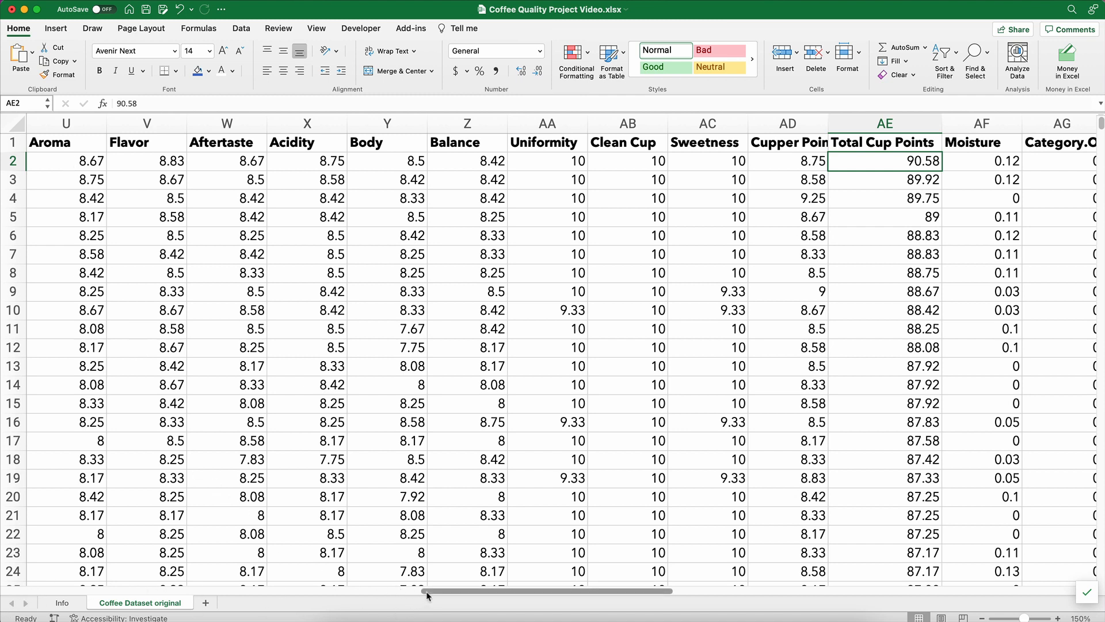
Examine the individual scores from Aroma to Cupper Points that make up the total, comparing the Uniformity, Clean Cup and Sweetness values with the others.
{"action": "scroll", "coordinate": [416, 589], "scroll_direction": "left", "scroll_amount": 3}
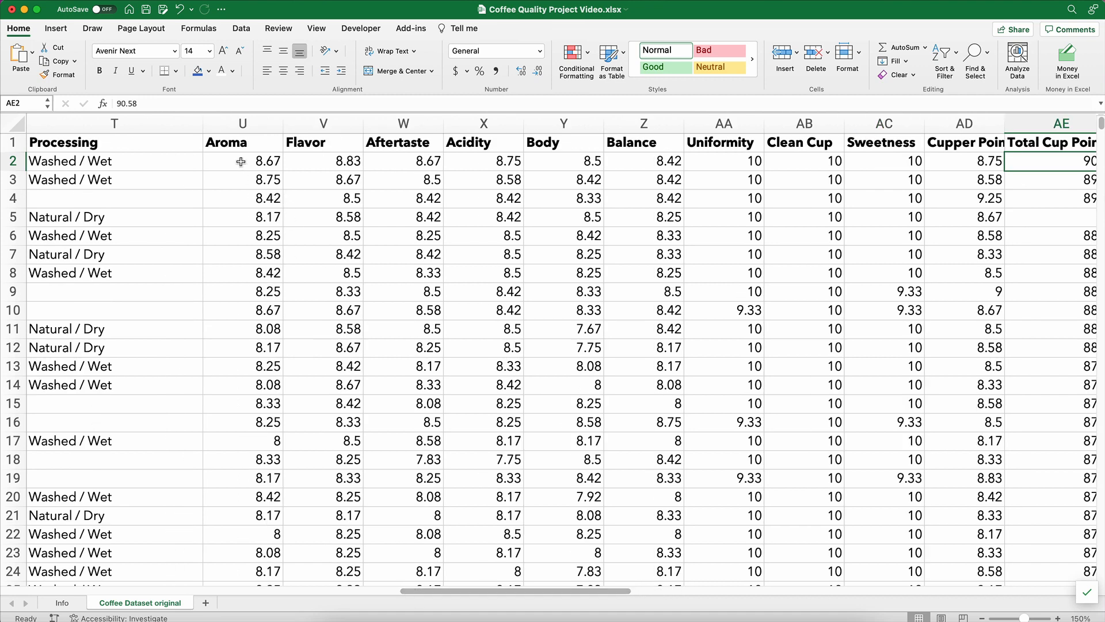
{"action": "left_click_drag", "start_coordinate": [241, 163], "coordinate": [546, 154]}
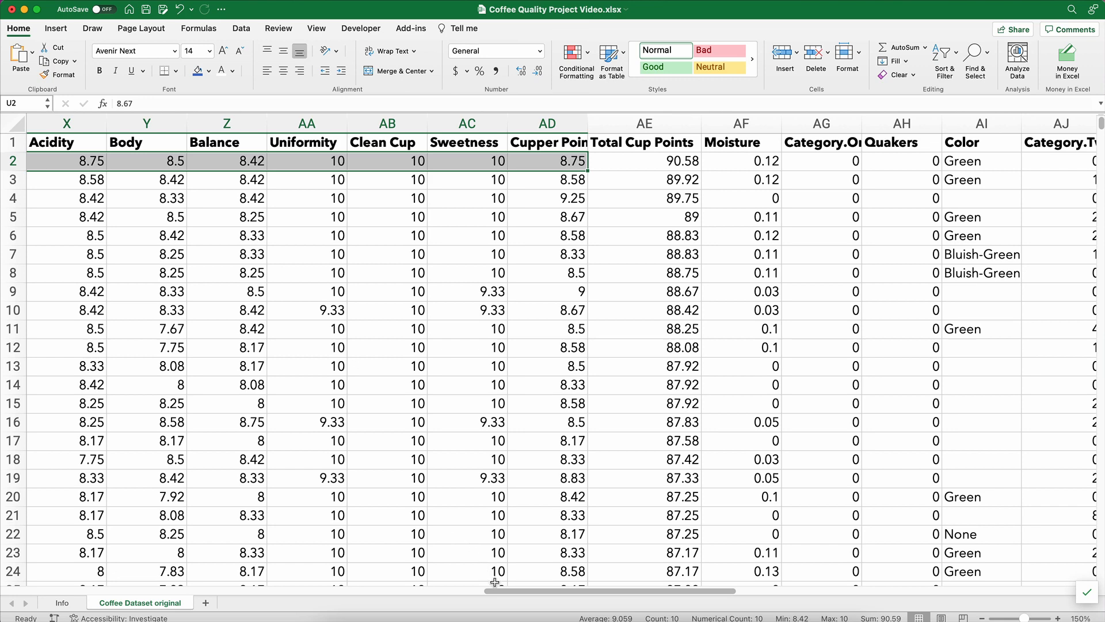
{"action": "left_click_drag", "start_coordinate": [497, 590], "coordinate": [426, 588]}
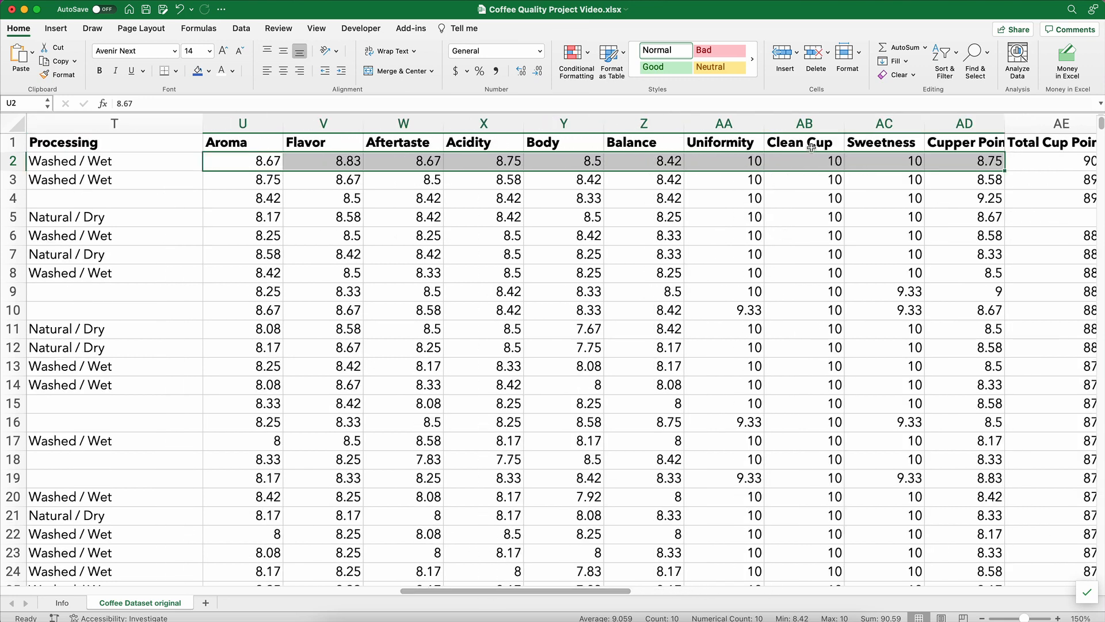
{"action": "left_click_drag", "start_coordinate": [742, 143], "coordinate": [905, 442]}
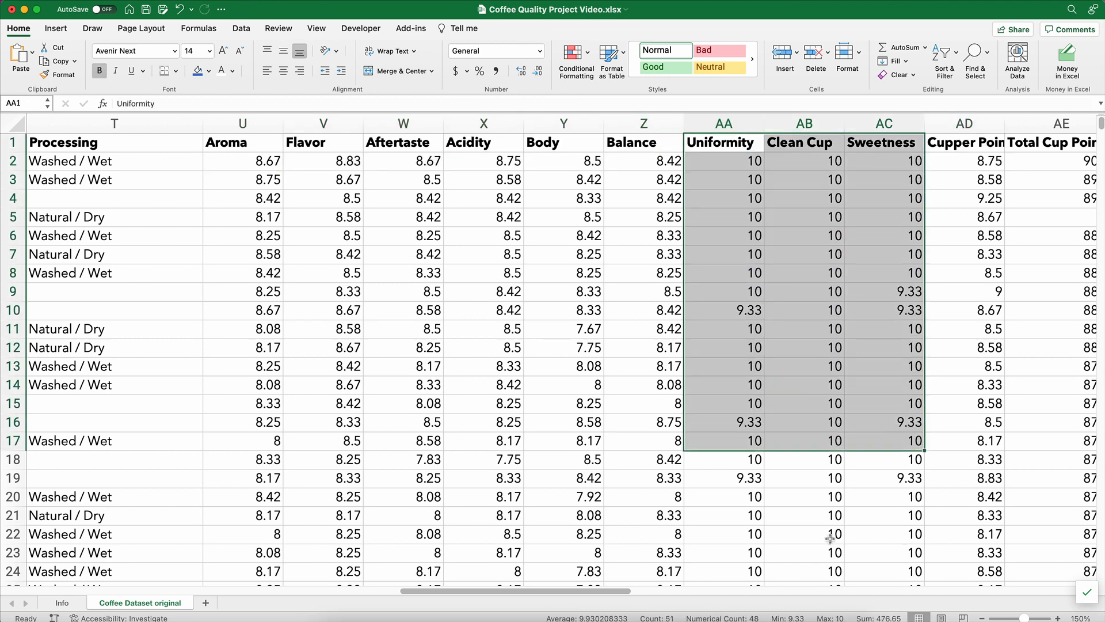
{"action": "left_click_drag", "start_coordinate": [237, 149], "coordinate": [645, 235]}
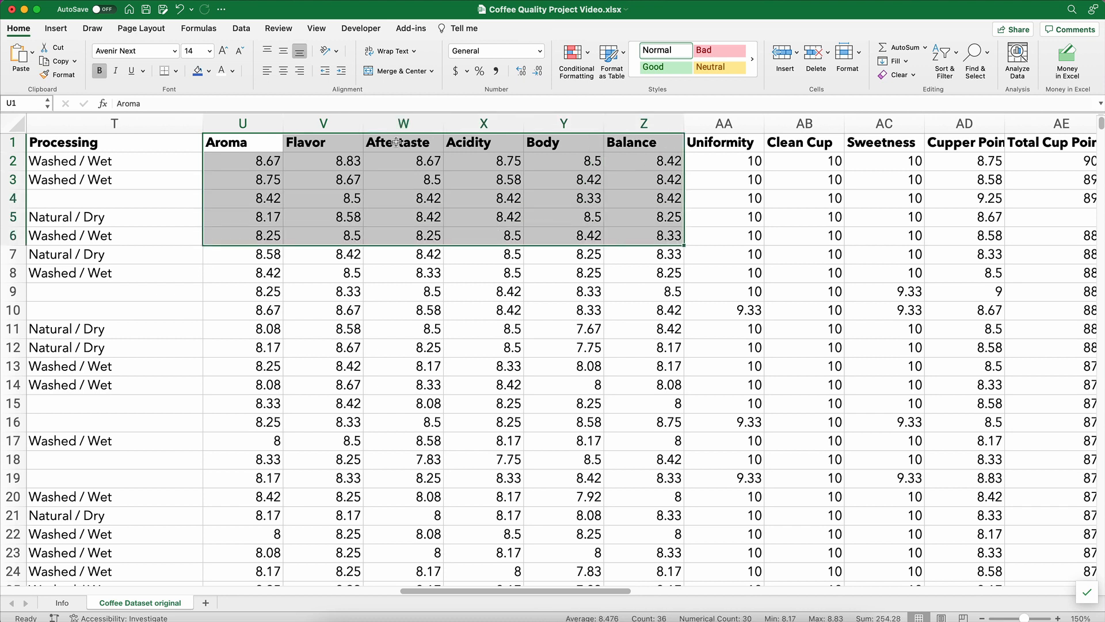
{"action": "left_click_drag", "start_coordinate": [398, 144], "coordinate": [407, 347]}
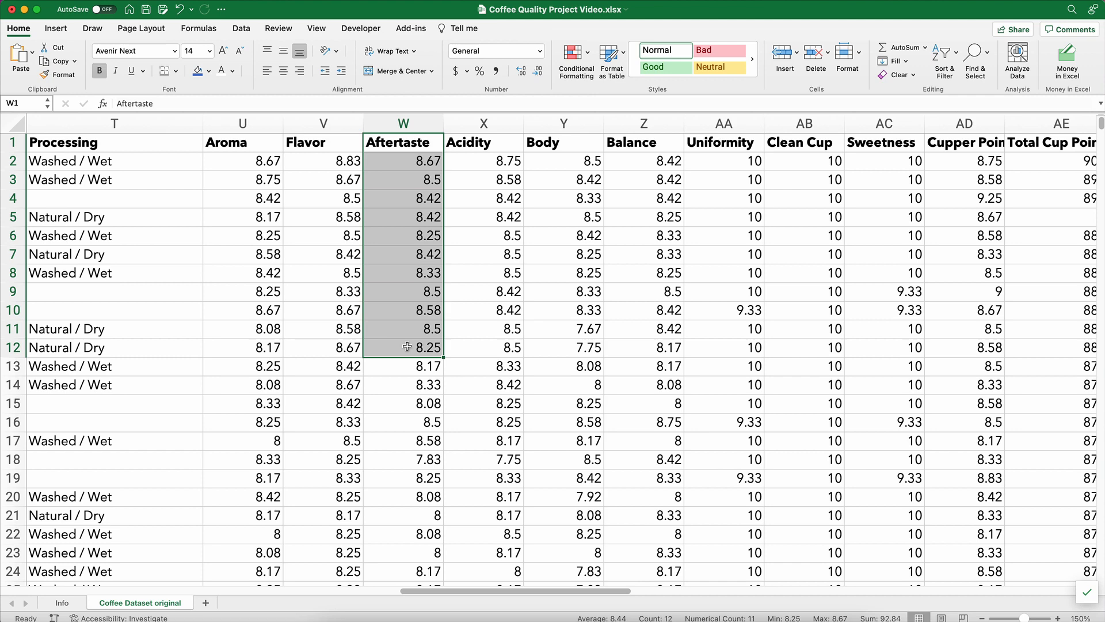
Check the Mean Altitude item under Clean data on the Info sheet.
{"action": "left_click", "coordinate": [62, 603]}
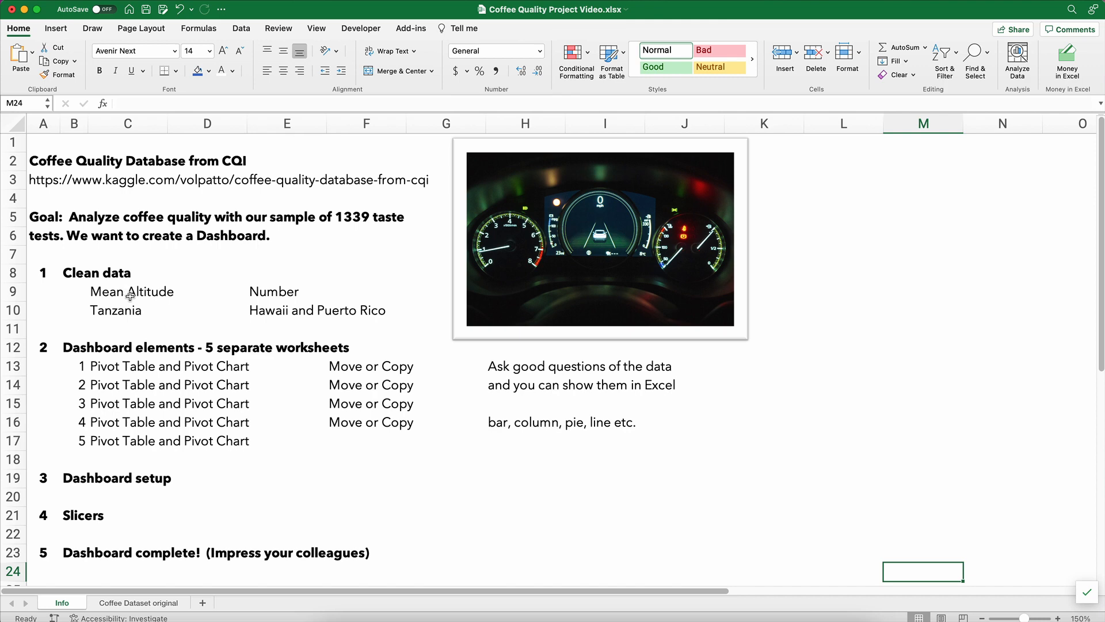
{"action": "left_click", "coordinate": [263, 292]}
{"action": "left_click", "coordinate": [151, 290]}
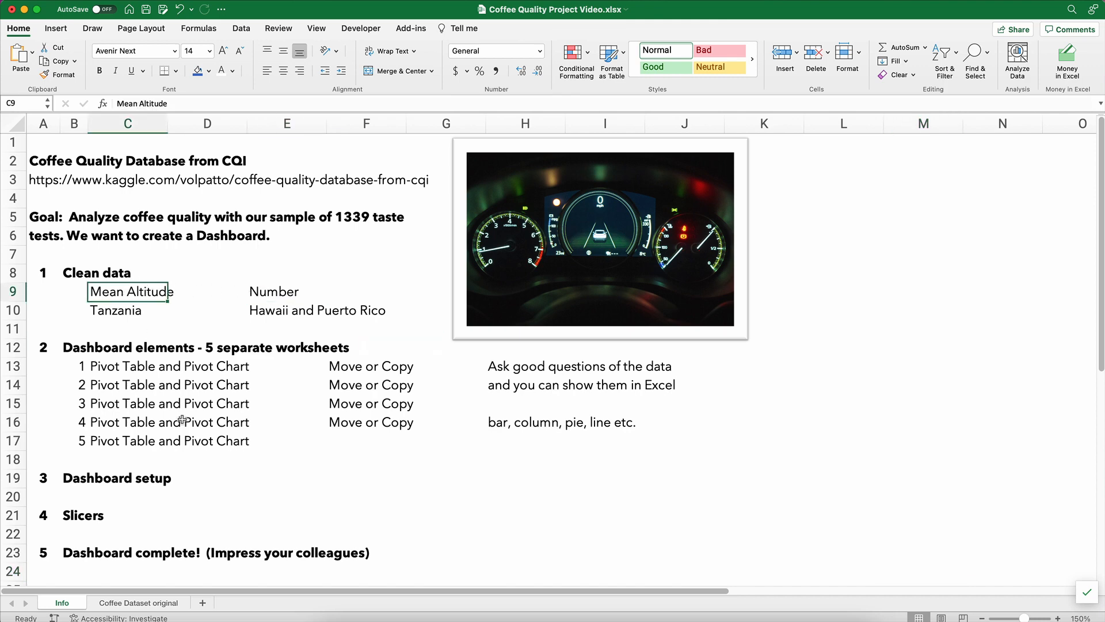
On the Coffee Dataset original sheet, autofit the Certification.Body, Certification.Address and Certification.Contact columns to their contents.
{"action": "left_click", "coordinate": [138, 603]}
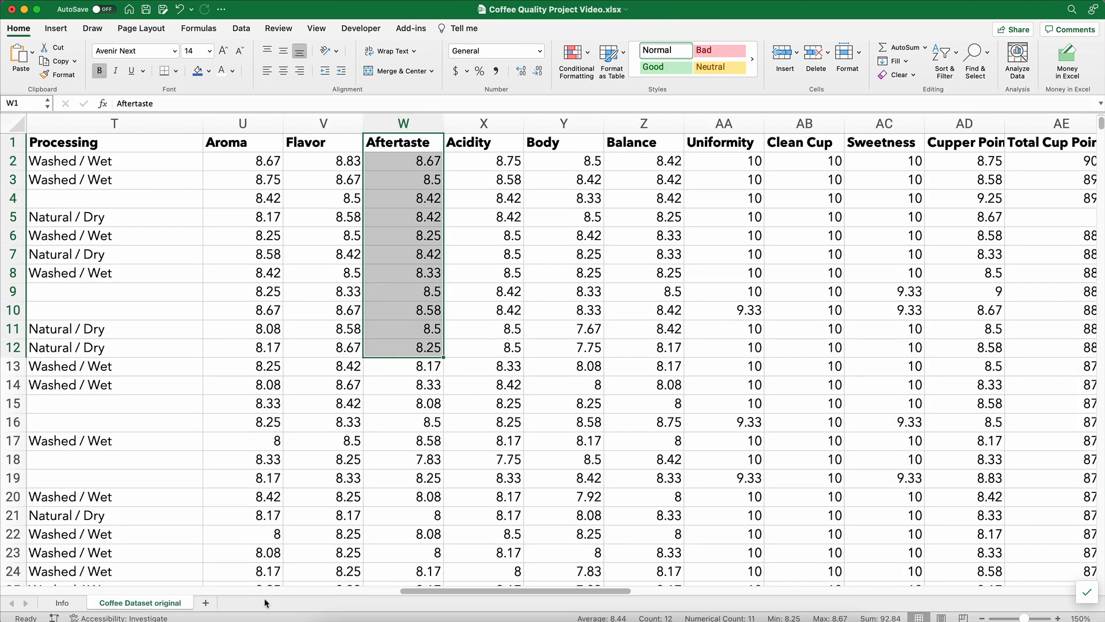
{"action": "left_click_drag", "start_coordinate": [479, 593], "coordinate": [858, 593]}
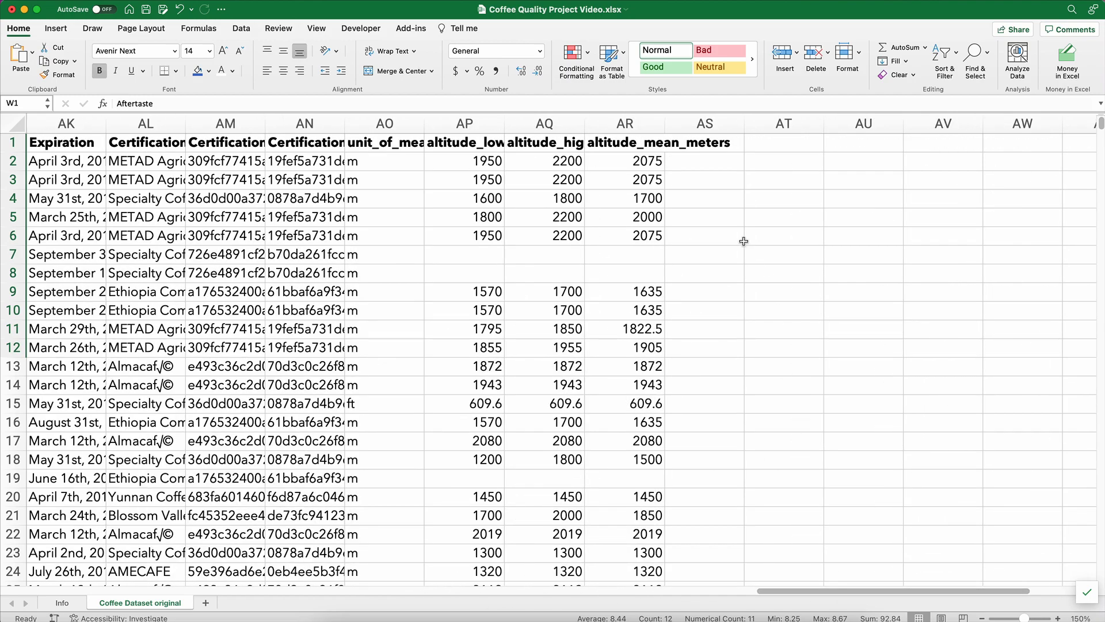
{"action": "left_click", "coordinate": [182, 144]}
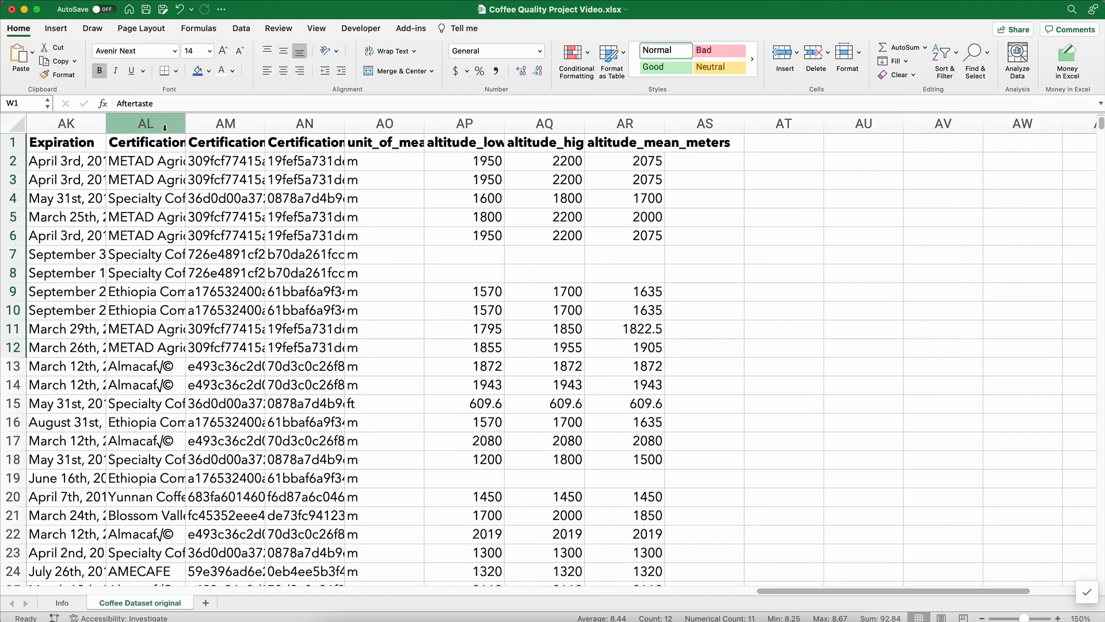
{"action": "left_click", "coordinate": [164, 124]}
{"action": "double_click", "coordinate": [187, 123]}
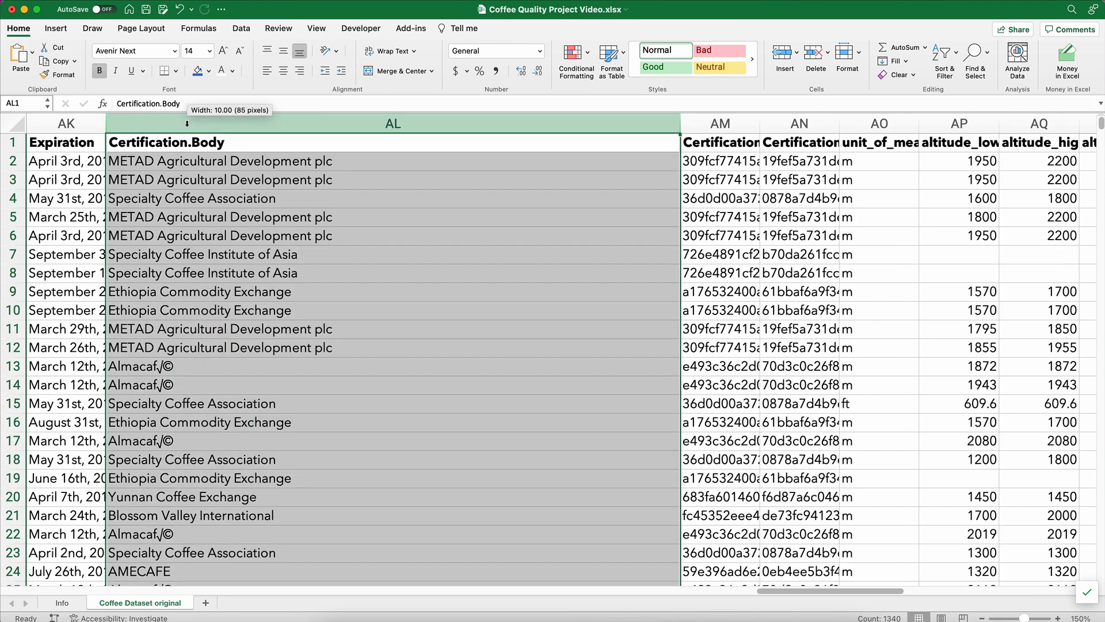
{"action": "double_click", "coordinate": [760, 122]}
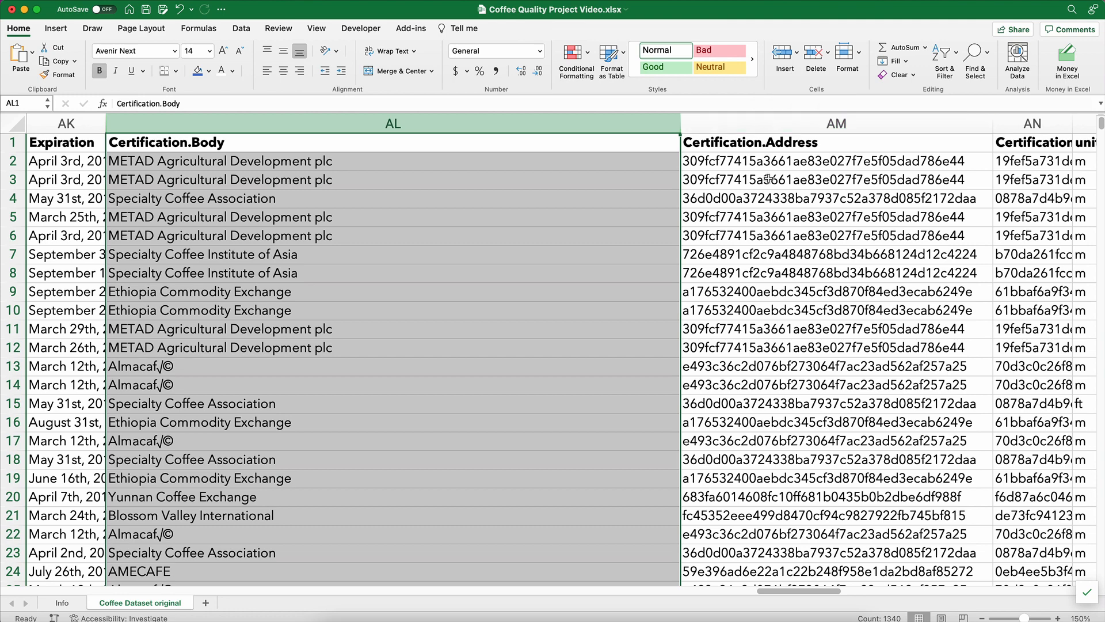
{"action": "left_click", "coordinate": [769, 179]}
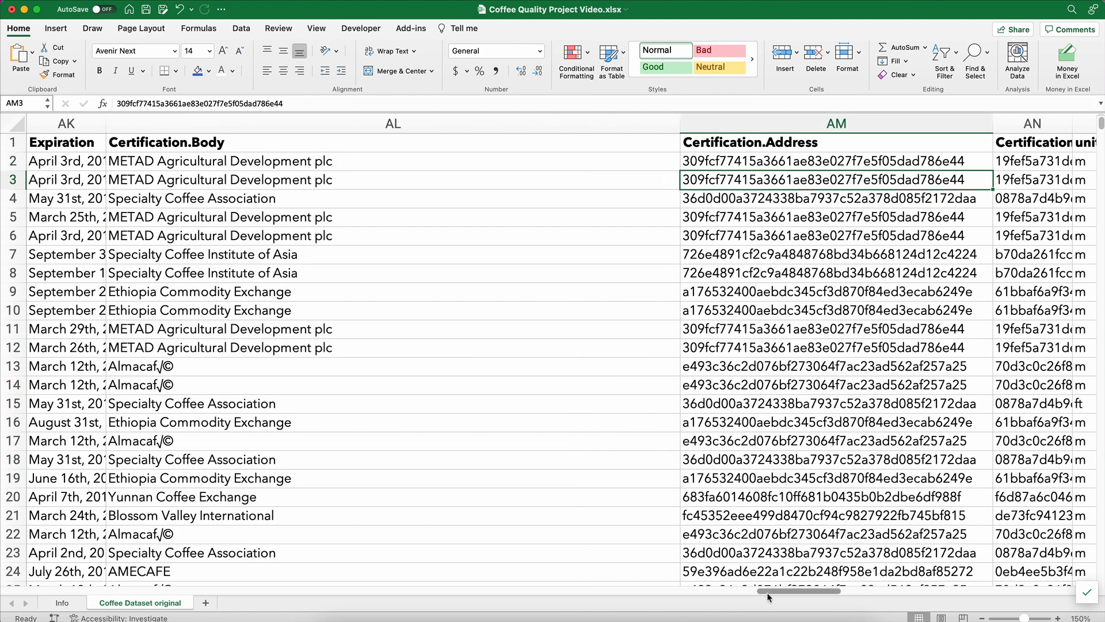
{"action": "left_click_drag", "start_coordinate": [772, 592], "coordinate": [816, 589]}
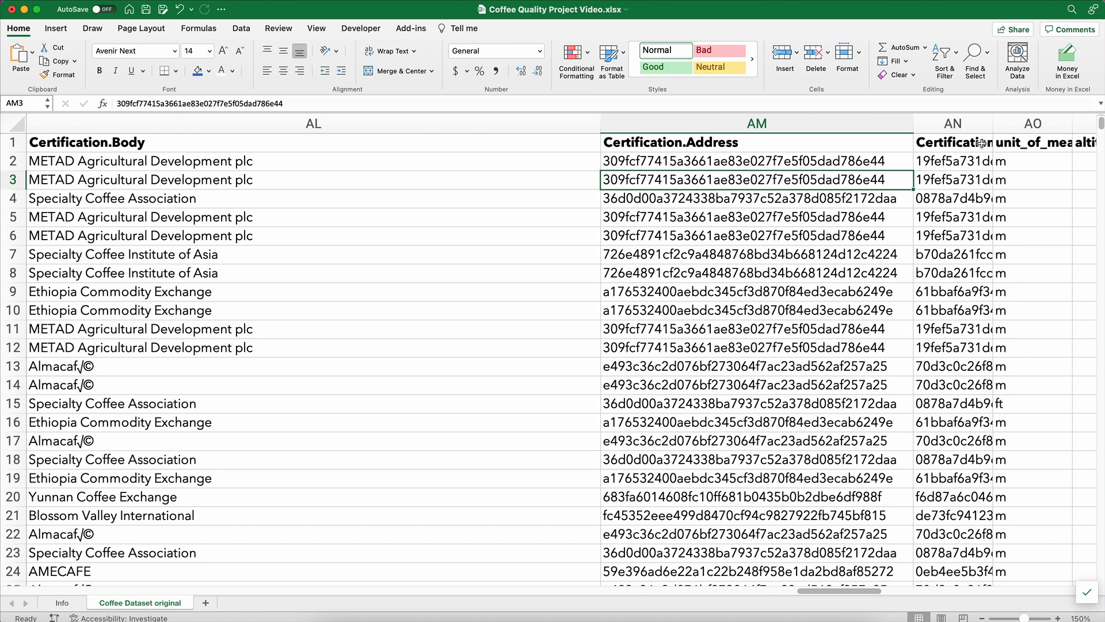
{"action": "double_click", "coordinate": [994, 125]}
{"action": "left_click", "coordinate": [990, 140]}
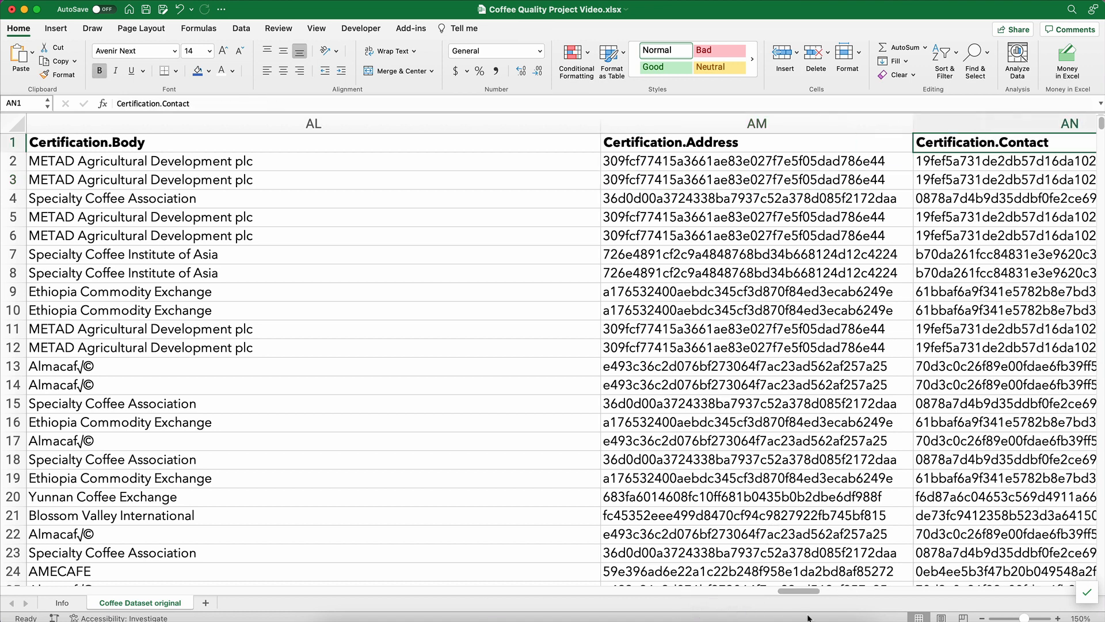
{"action": "left_click_drag", "start_coordinate": [819, 594], "coordinate": [853, 594]}
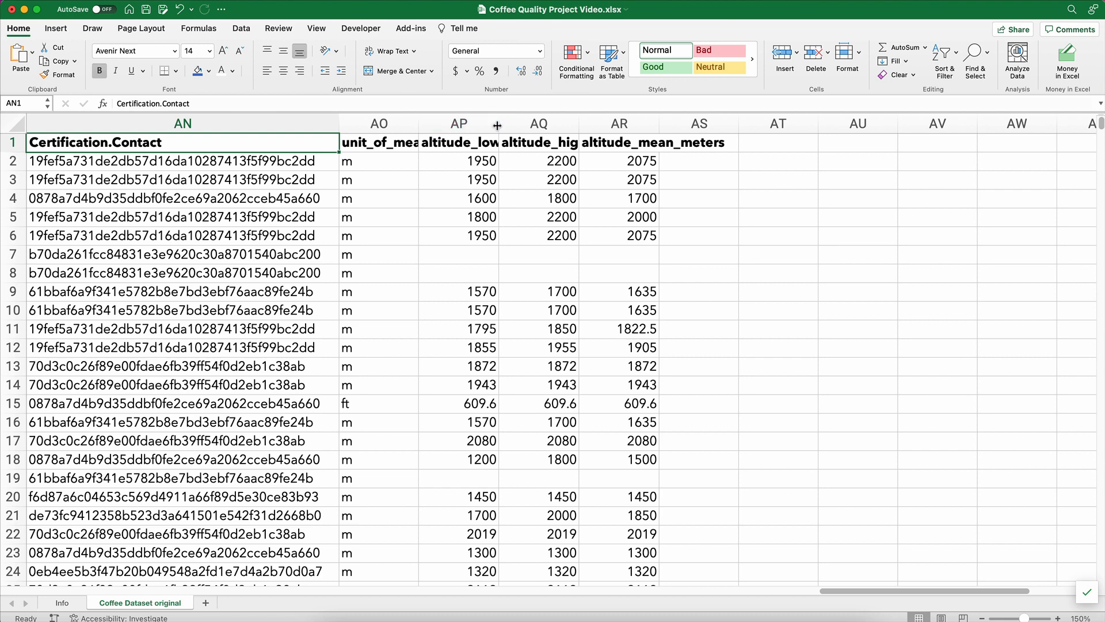
Autofit the altitude_low_meters, altitude_high_meters and altitude_mean_meters columns so their full headers fit.
{"action": "left_click_drag", "start_coordinate": [500, 123], "coordinate": [748, 120]}
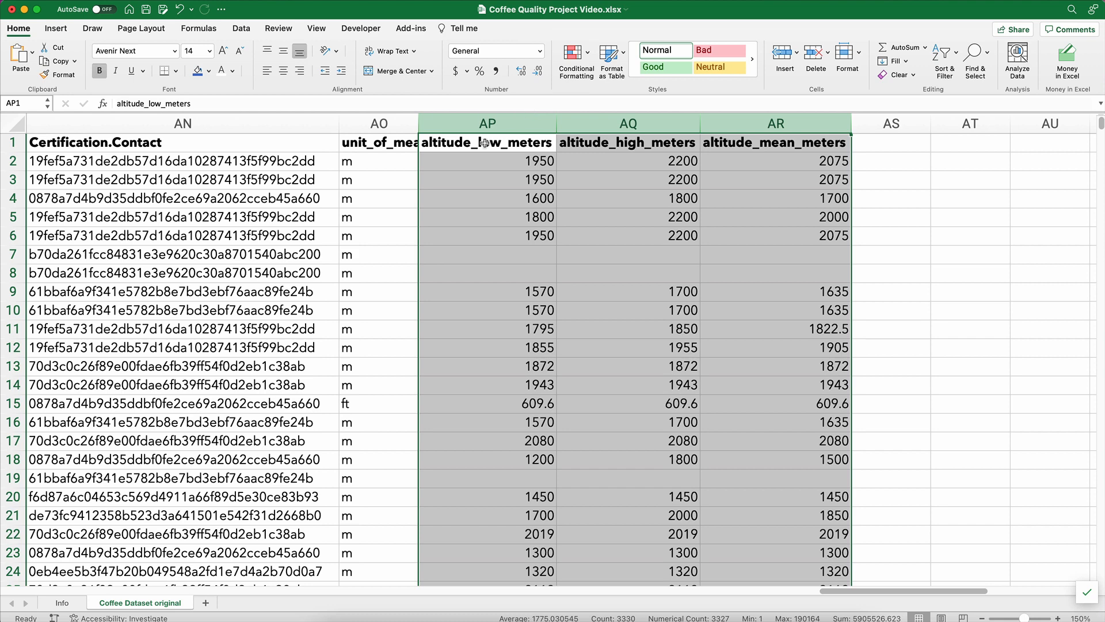
{"action": "left_click", "coordinate": [504, 163]}
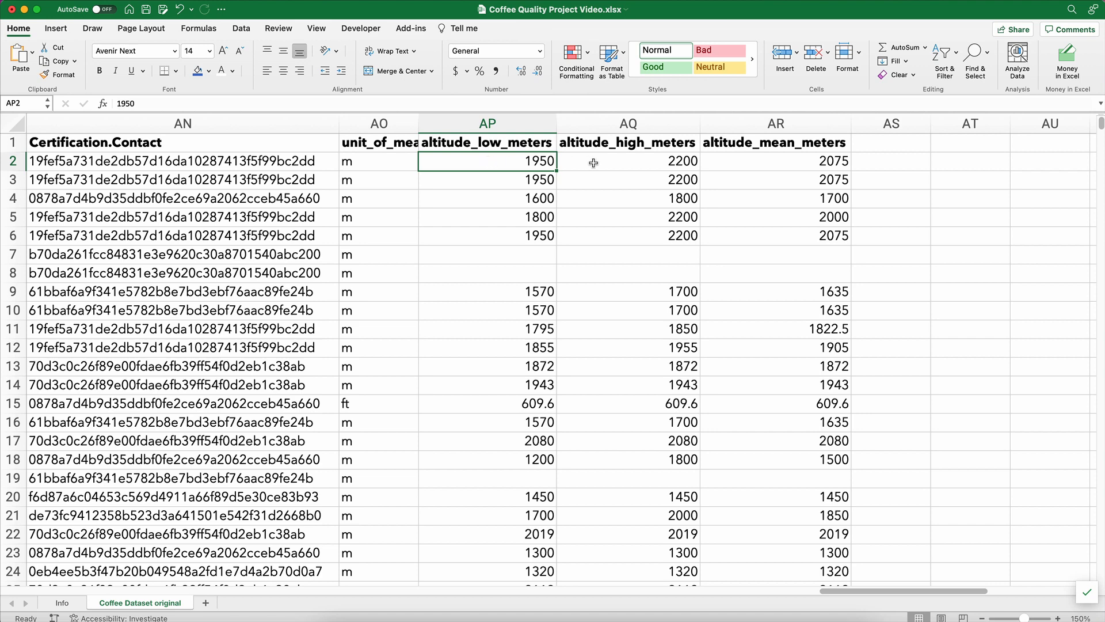
{"action": "left_click", "coordinate": [797, 165]}
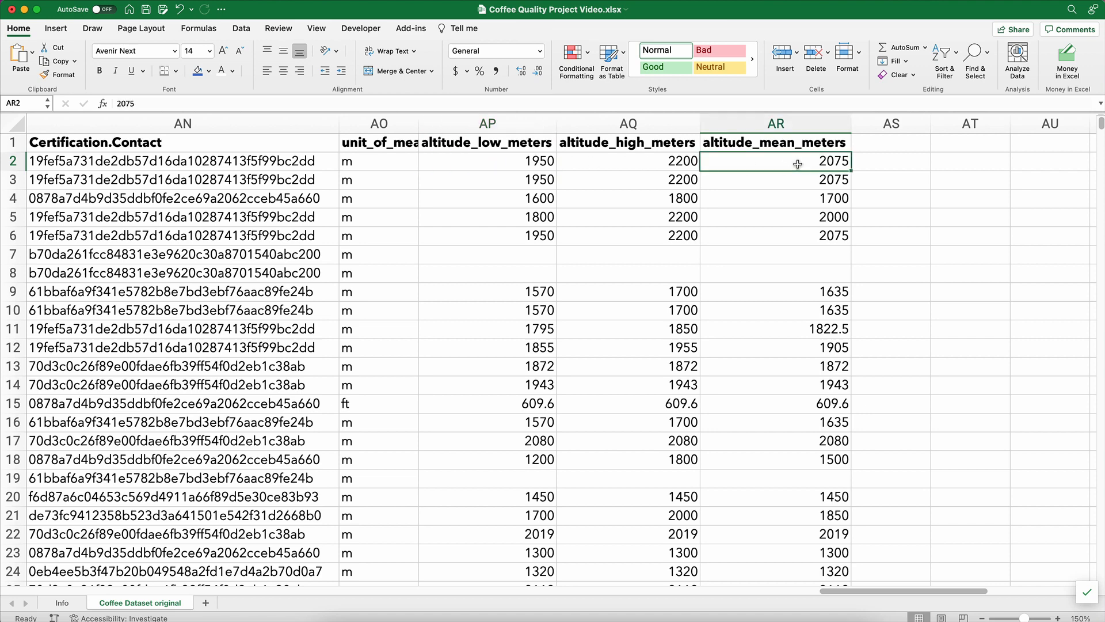
Rename the altitude_mean_meters header in AR1 to altitude mean.
{"action": "left_click", "coordinate": [771, 147]}
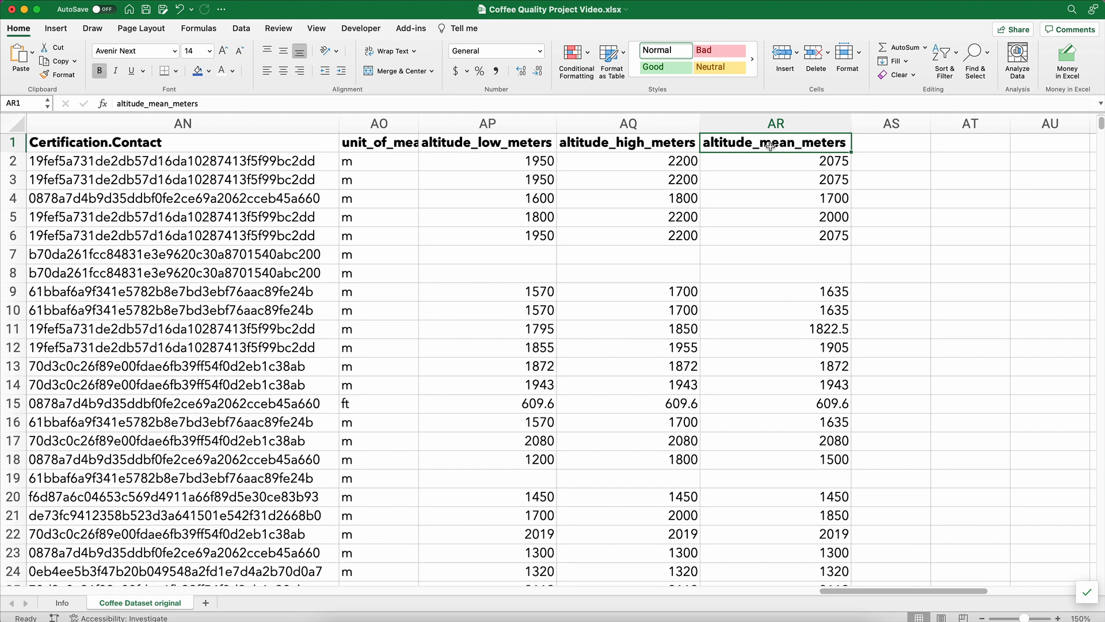
{"action": "type", "text": "altit"}
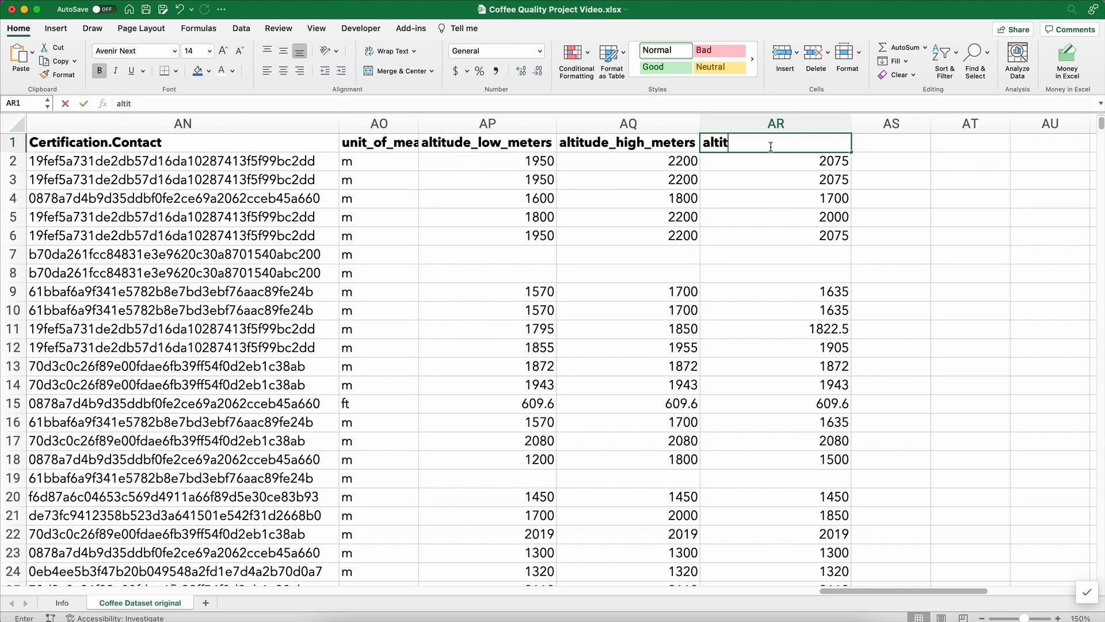
{"action": "type", "text": "ude mean"}
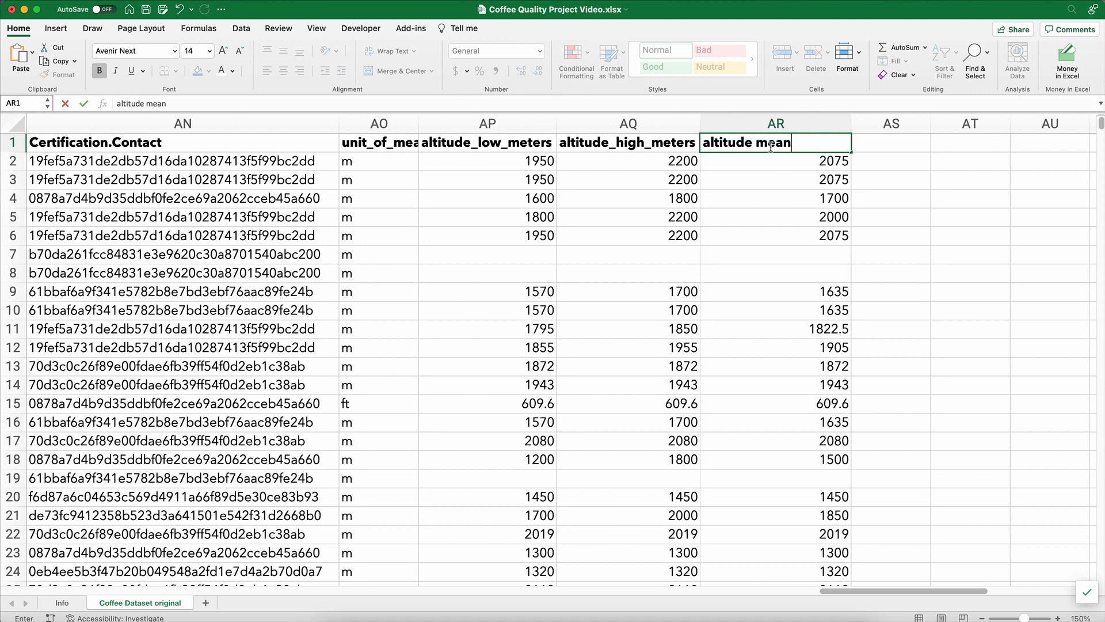
{"action": "key", "text": "Return"}
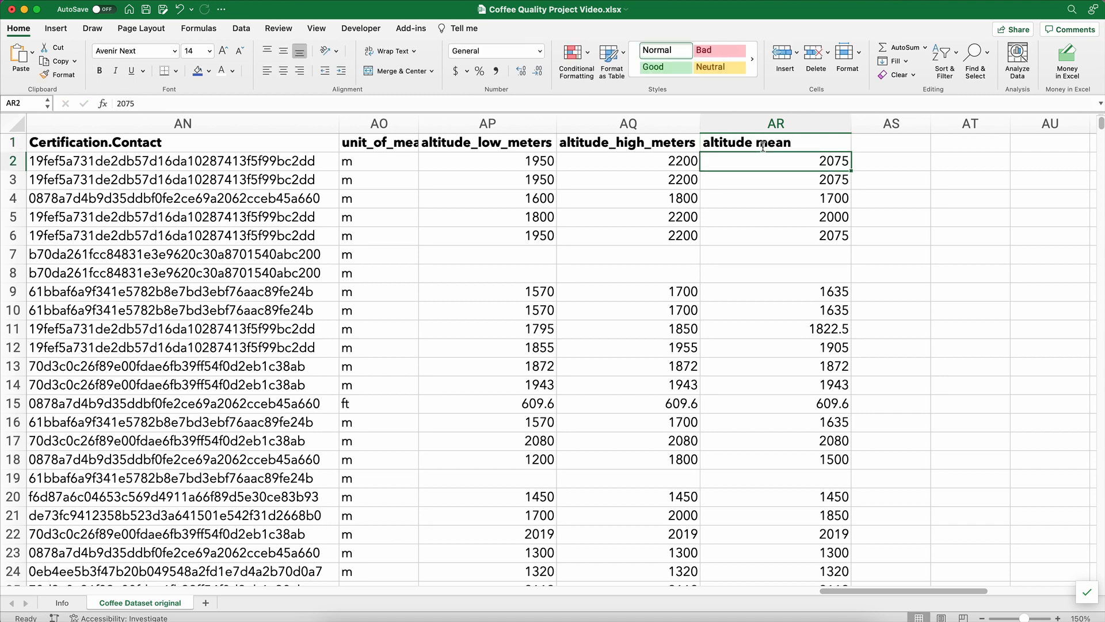
Reword the header in AR1 as mean altitude.
{"action": "left_click", "coordinate": [759, 147]}
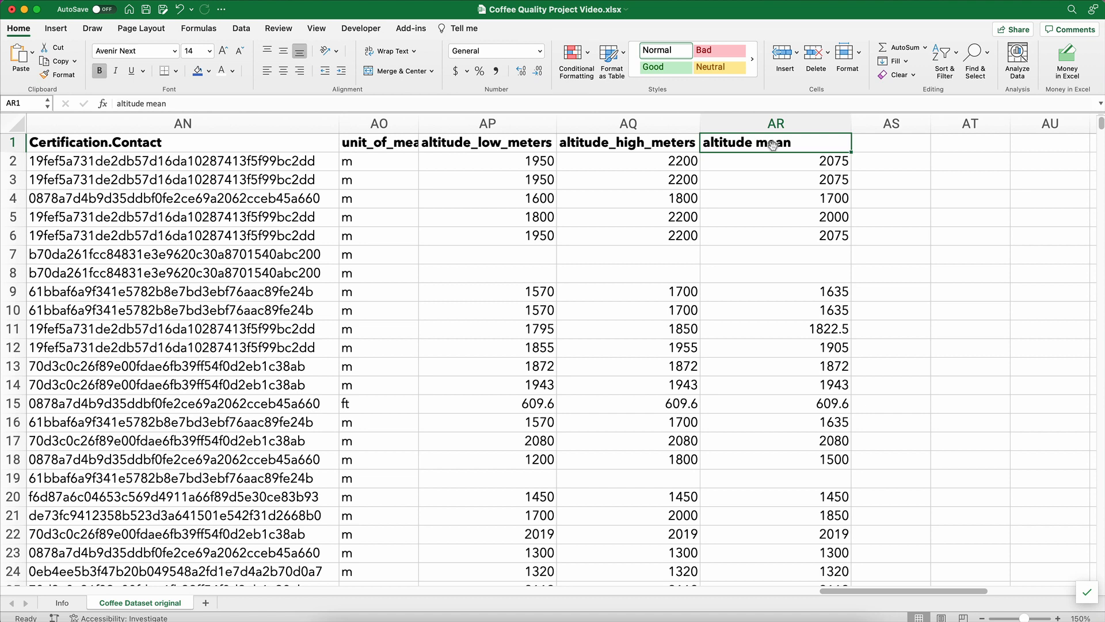
{"action": "type", "text": "mean alt"}
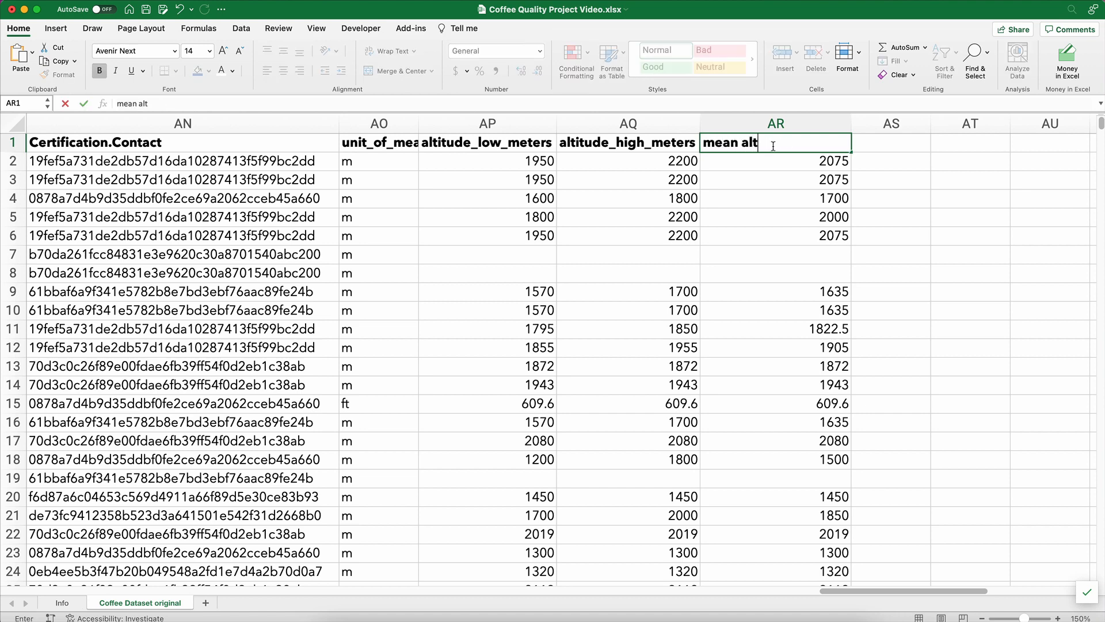
{"action": "type", "text": "itude"}
{"action": "key", "text": "Return"}
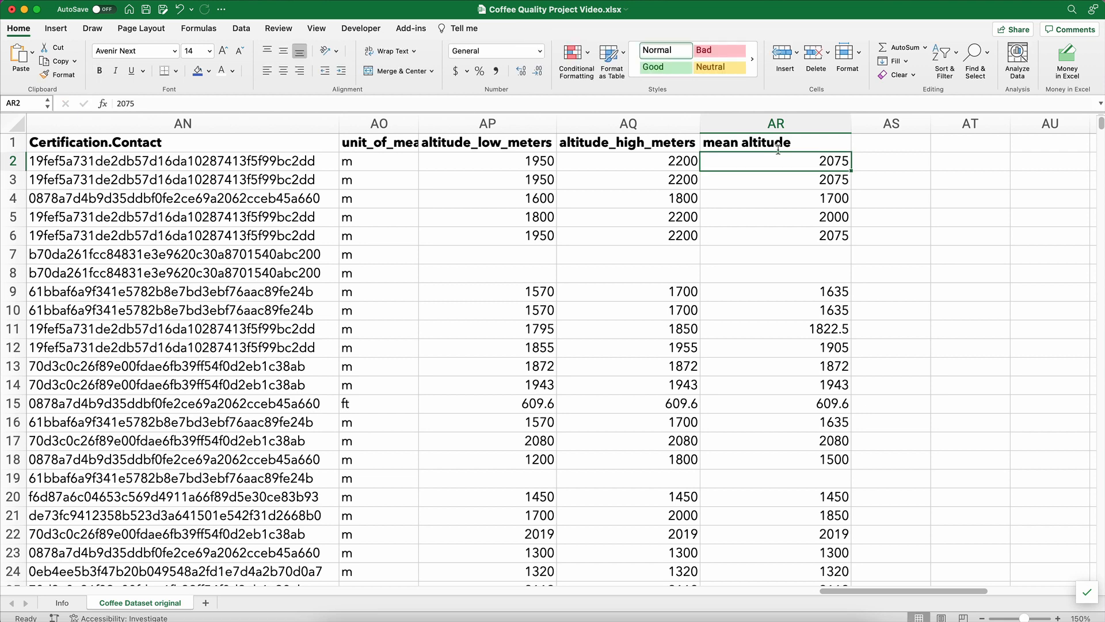
Add filters to the dataset's header row and sort the data by mean altitude in descending order.
{"action": "left_click", "coordinate": [191, 238]}
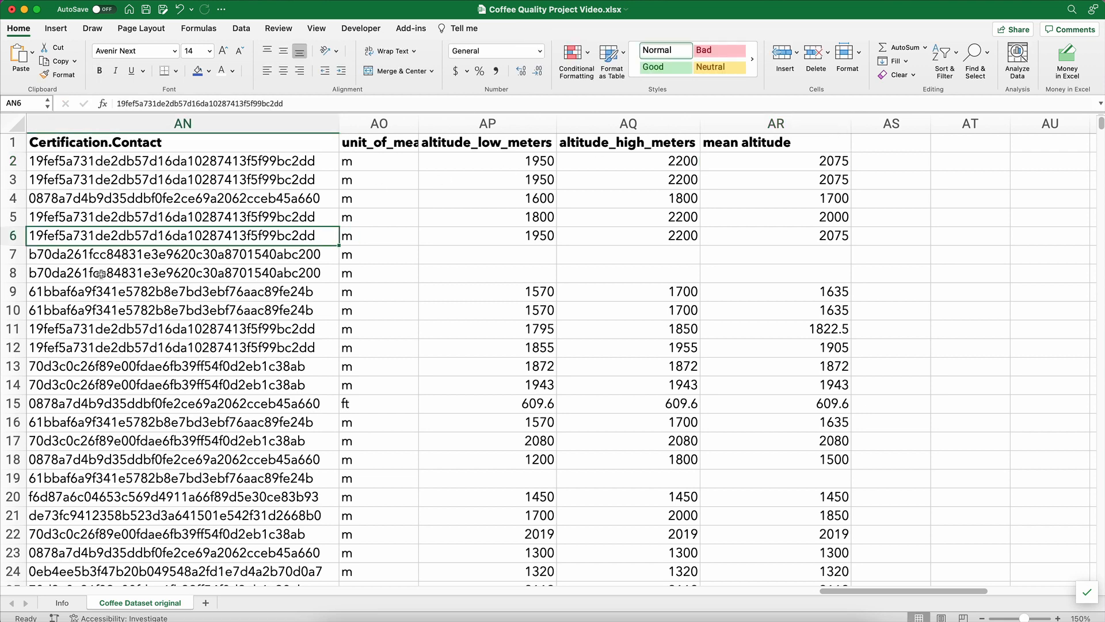
{"action": "left_click", "coordinate": [241, 29]}
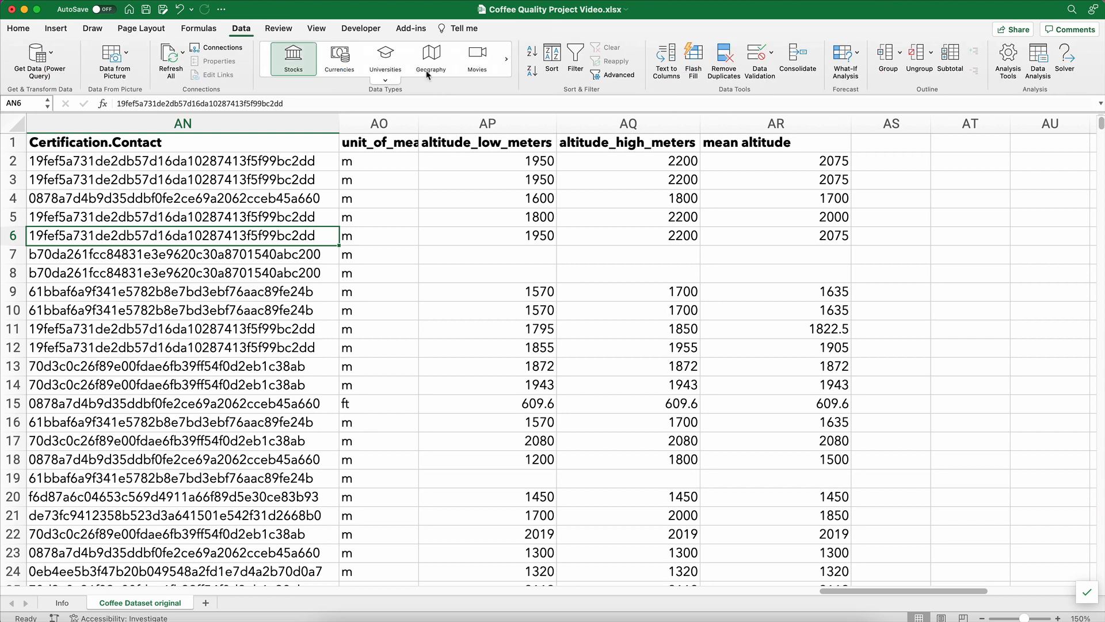
{"action": "left_click", "coordinate": [576, 55]}
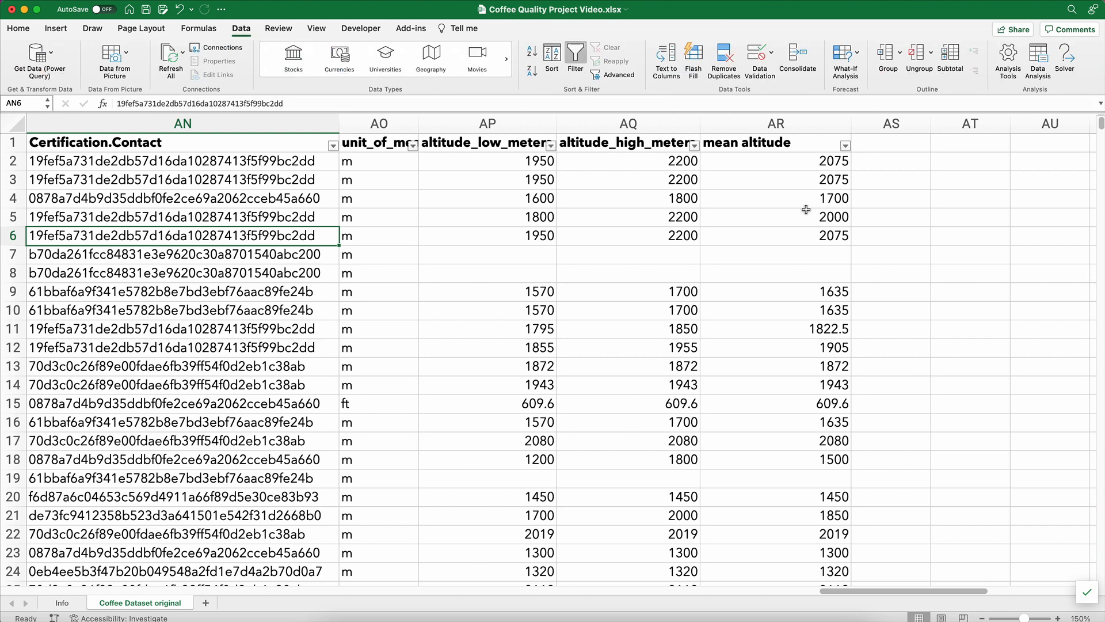
{"action": "left_click", "coordinate": [845, 147]}
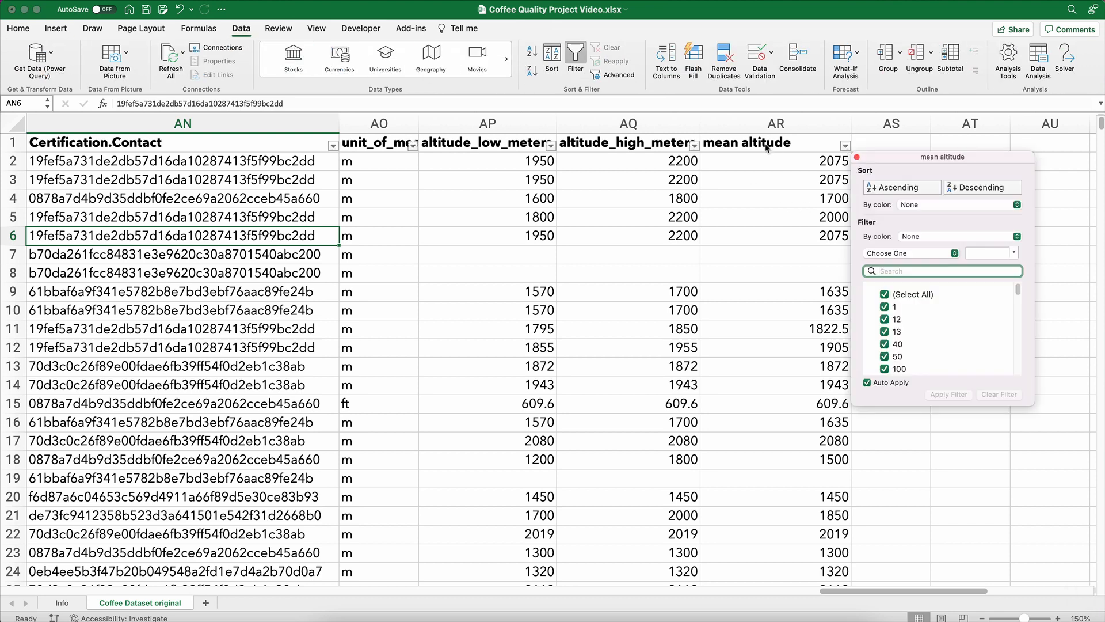
{"action": "left_click", "coordinate": [980, 193]}
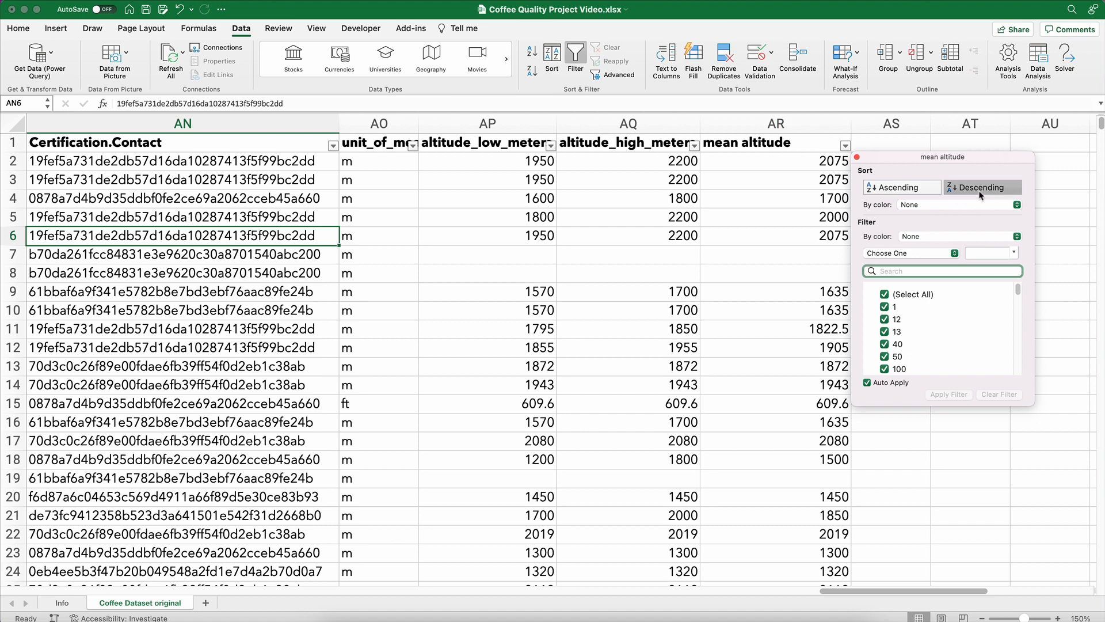
{"action": "left_click", "coordinate": [857, 157]}
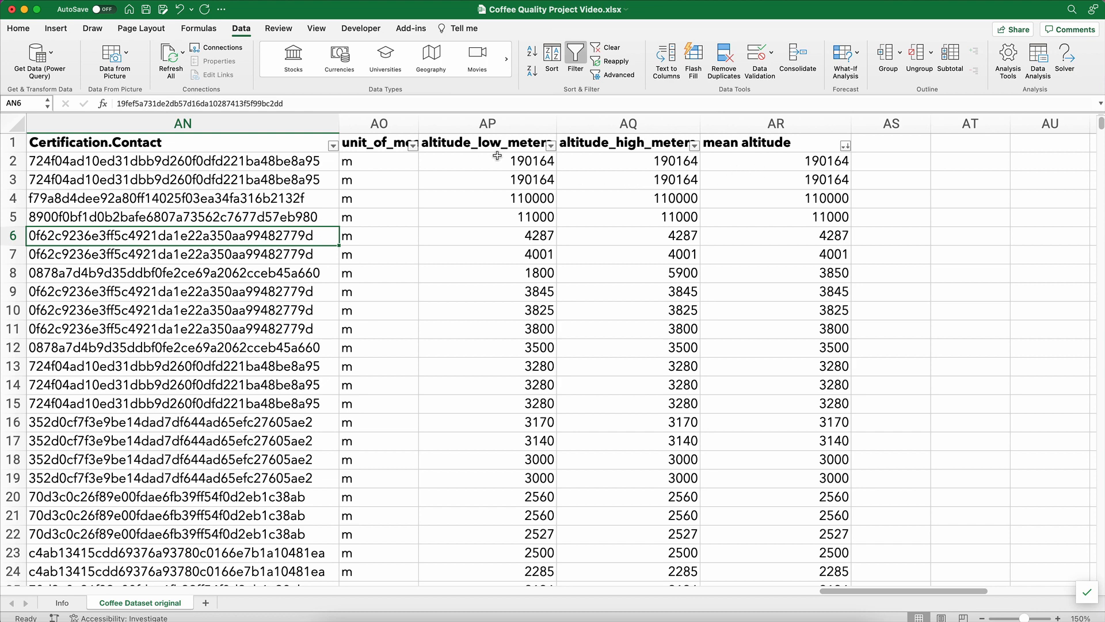
Compare the extreme low, high and mean altitudes in the first data rows with the original entries in the Altitude column.
{"action": "left_click_drag", "start_coordinate": [497, 156], "coordinate": [617, 210]}
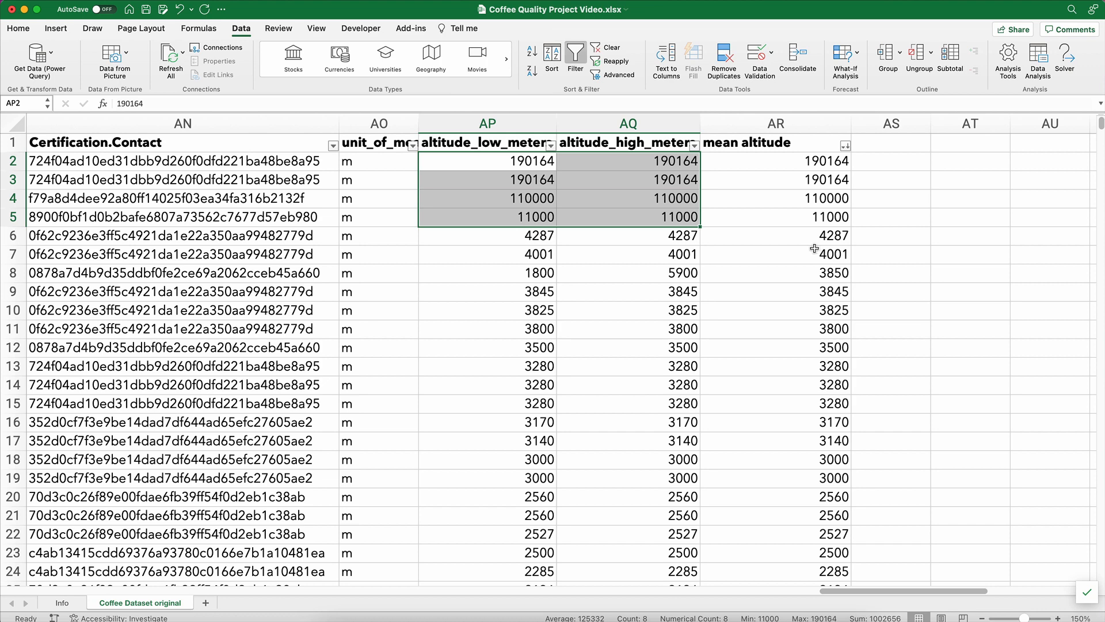
{"action": "left_click", "coordinate": [829, 164]}
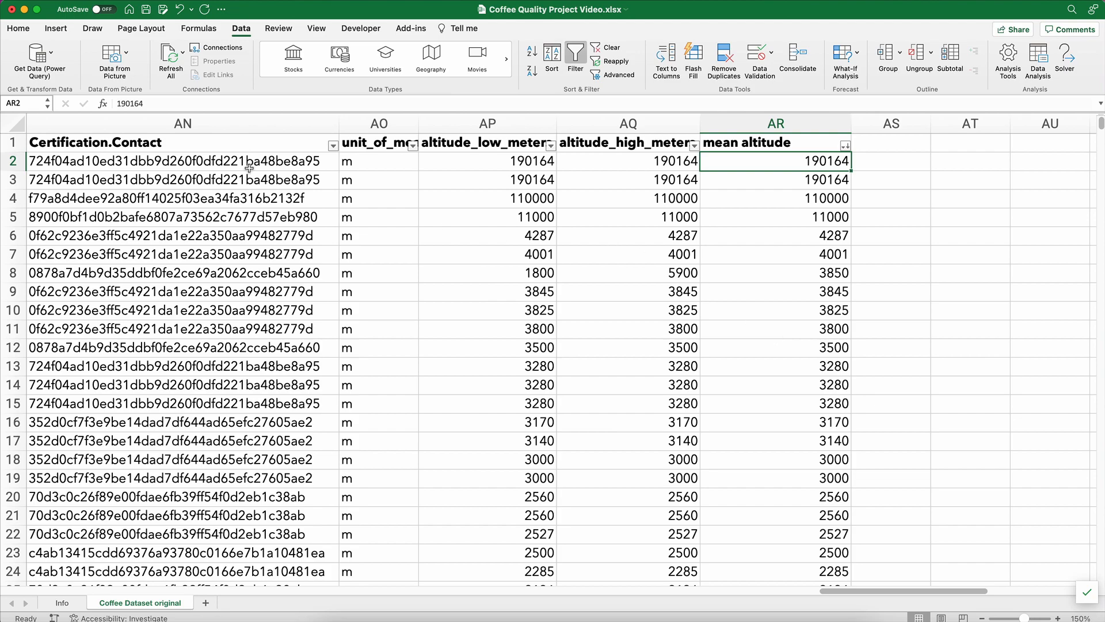
{"action": "left_click", "coordinate": [232, 160]}
{"action": "key", "text": "Left"}
{"action": "key", "text": "Left"}
{"action": "key", "text": "Left"}
{"action": "key", "text": "Left"}
{"action": "key", "text": "Left"}
{"action": "key", "text": "Left"}
{"action": "key", "text": "Left"}
{"action": "key", "text": "Left"}
{"action": "key", "text": "Left"}
{"action": "key", "text": "Left"}
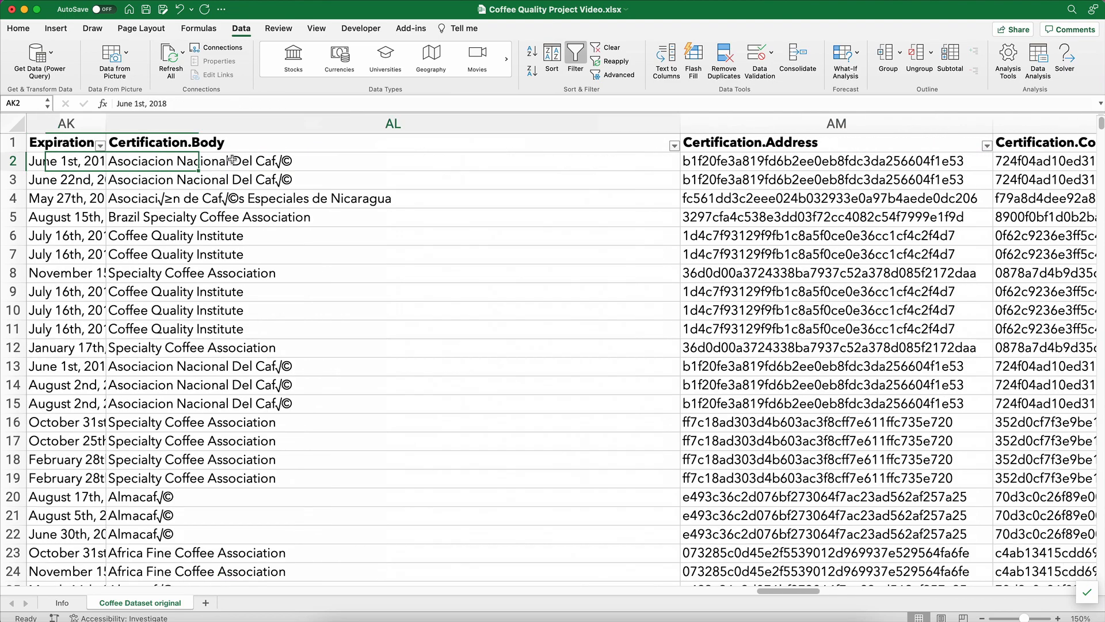
{"action": "key", "text": "Left"}
{"action": "key", "text": "Left"}
{"action": "key", "text": "Left"}
{"action": "key", "text": "Left"}
{"action": "key", "text": "Left"}
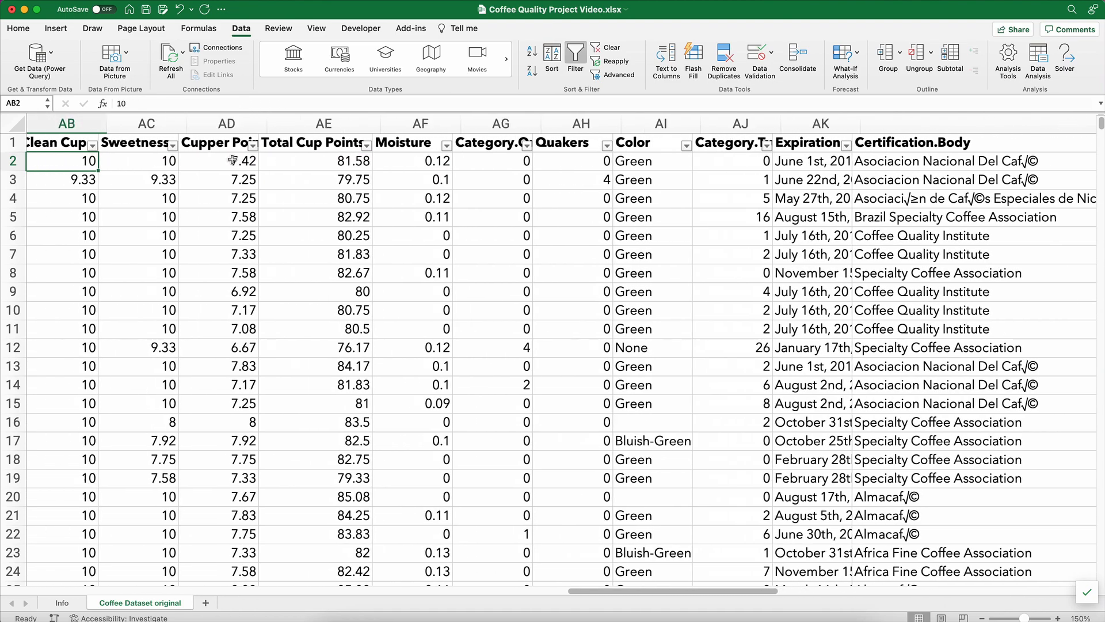
{"action": "key", "text": "Left"}
{"action": "key", "text": "Left"}
{"action": "key", "text": "Left"}
{"action": "key", "text": "Left"}
{"action": "key", "text": "Left"}
{"action": "key", "text": "Left"}
{"action": "key", "text": "Left"}
{"action": "key", "text": "Left"}
{"action": "key", "text": "Left"}
{"action": "key", "text": "Left"}
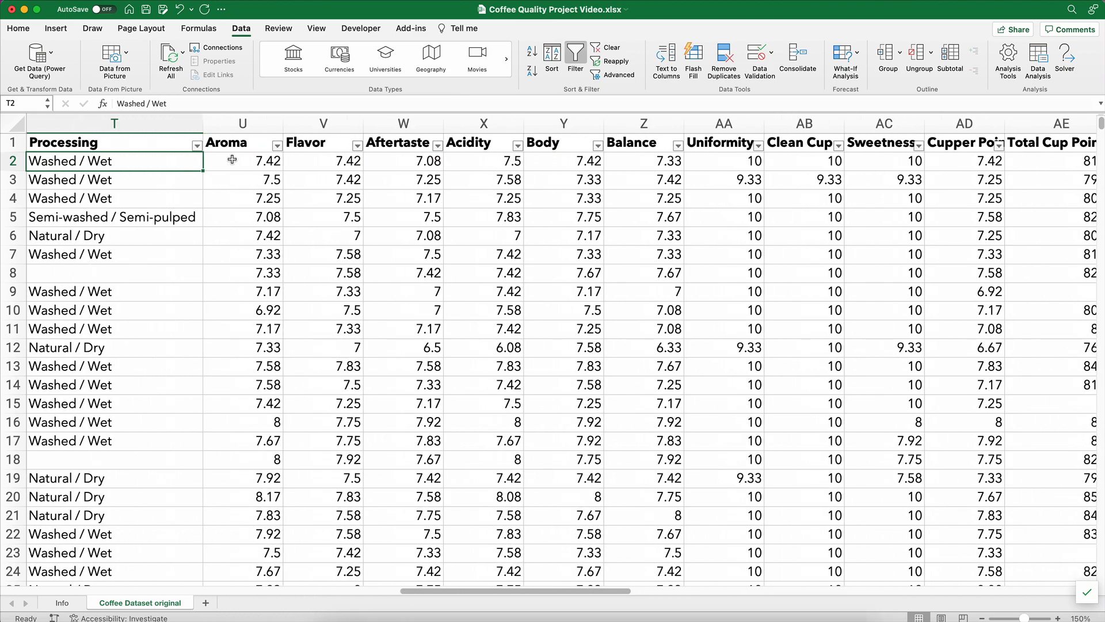
{"action": "key", "text": "Left"}
{"action": "key", "text": "Left"}
{"action": "key", "text": "Left"}
{"action": "key", "text": "Left"}
{"action": "key", "text": "Left"}
{"action": "key", "text": "Left"}
{"action": "key", "text": "Left"}
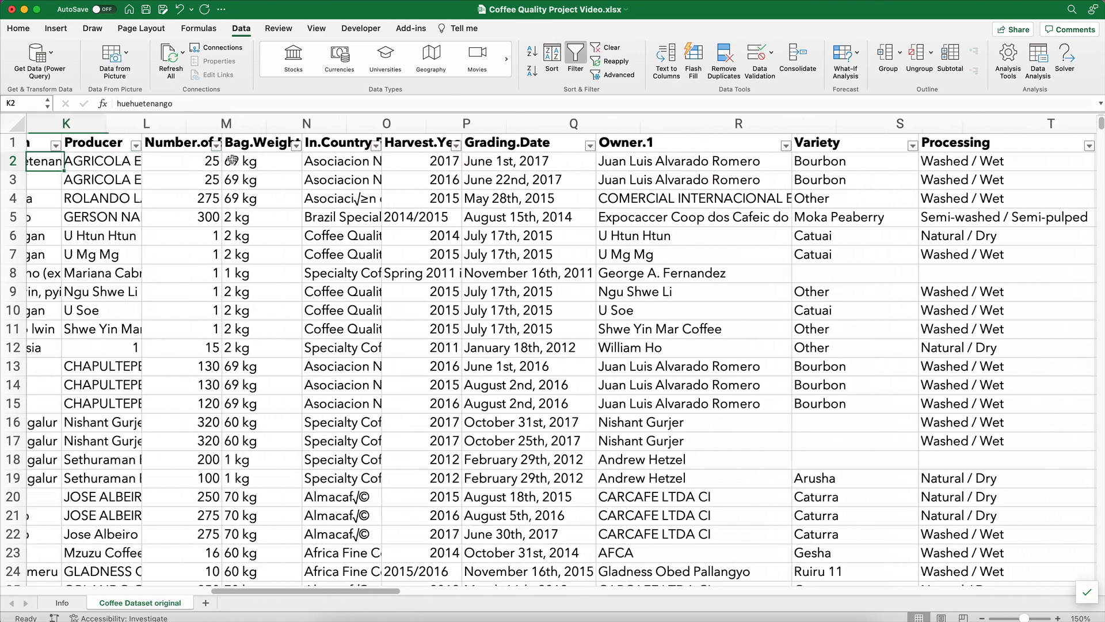
{"action": "key", "text": "Right"}
{"action": "key", "text": "Down"}
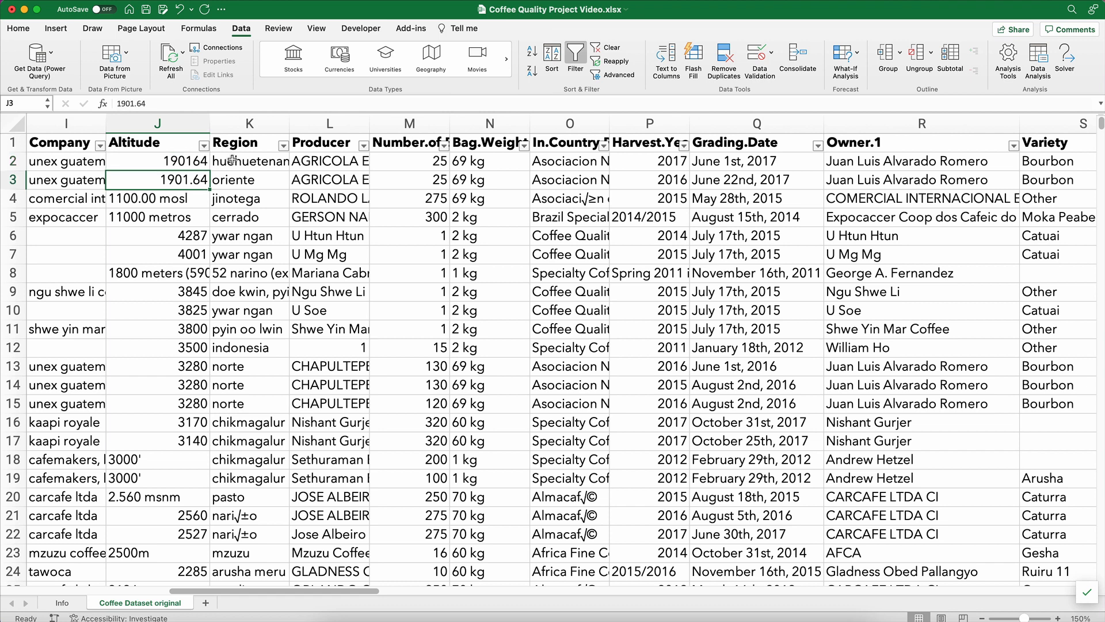
Correct the mean altitude in AR2 to 1901.64.
{"action": "key", "text": "super+Right"}
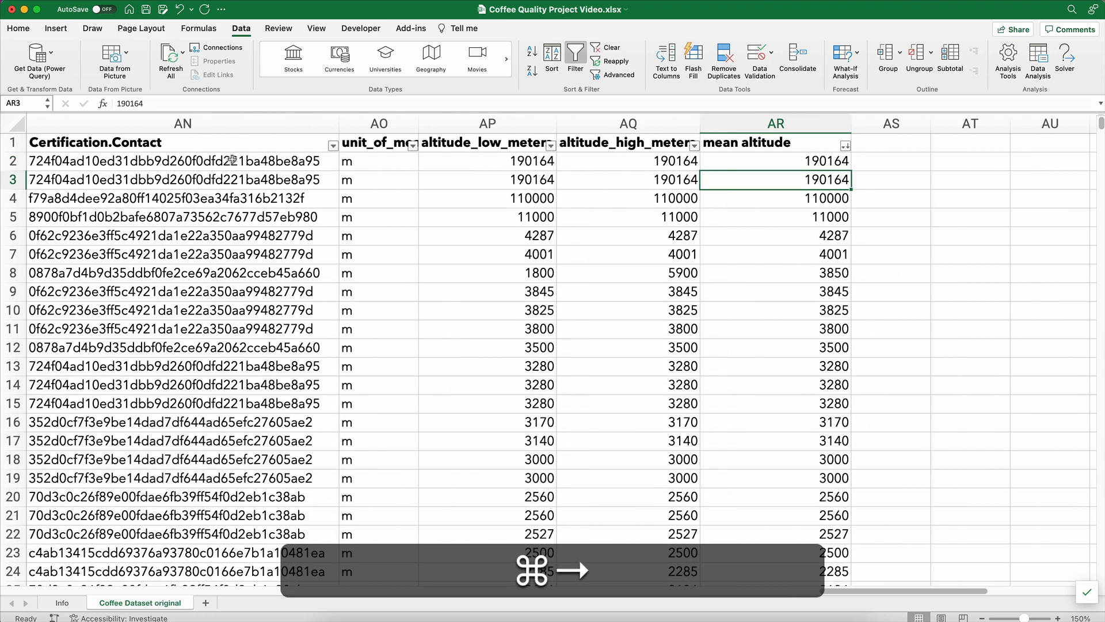
{"action": "left_click", "coordinate": [782, 162]}
{"action": "type", "text": "190"}
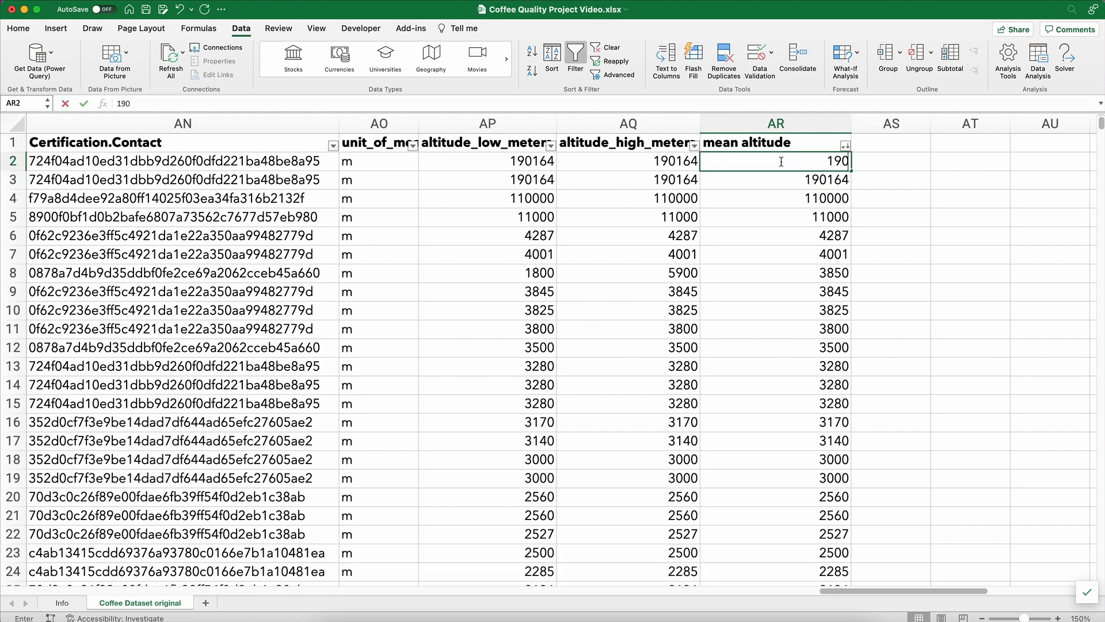
{"action": "type", "text": "1.64"}
{"action": "key", "text": "Return"}
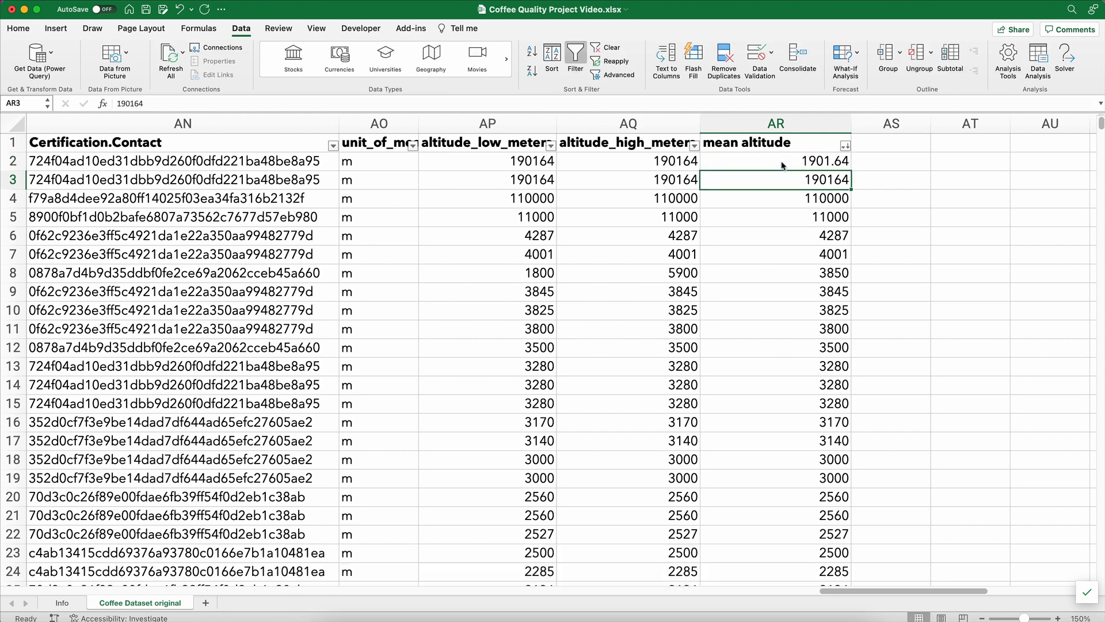
Copy the corrected altitude from AR2 into the low, high and mean altitude cells of rows 2 and 3 (AP2:AR3).
{"action": "left_click", "coordinate": [818, 163]}
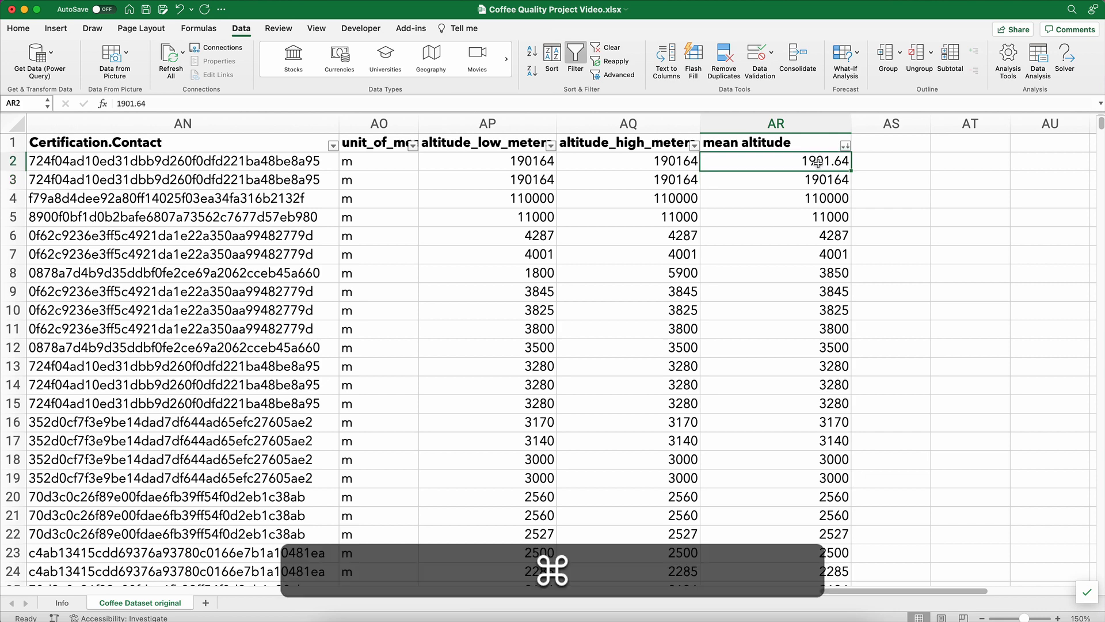
{"action": "key", "text": "super+c"}
{"action": "left_click", "coordinate": [526, 161]}
{"action": "left_click_drag", "start_coordinate": [526, 161], "coordinate": [783, 179]}
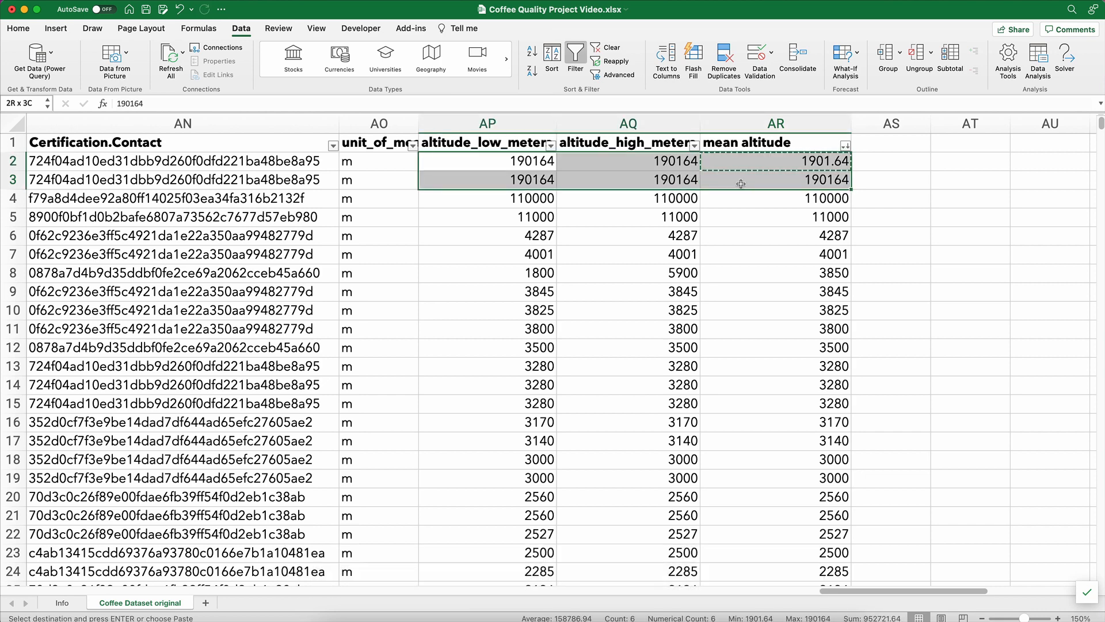
{"action": "key", "text": "super+v"}
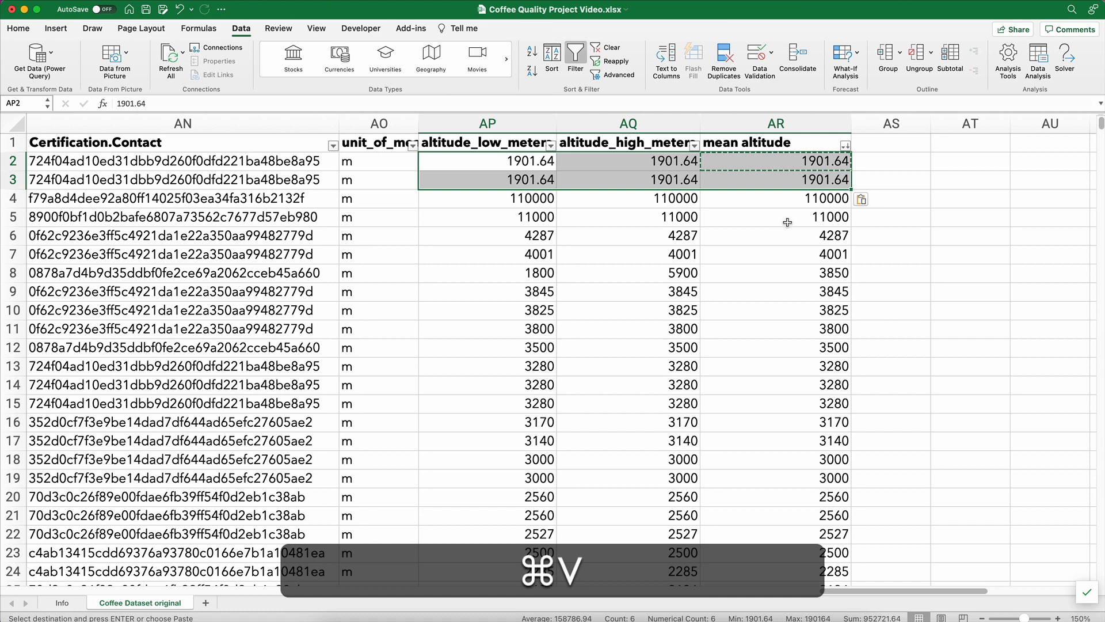
{"action": "left_click", "coordinate": [787, 273]}
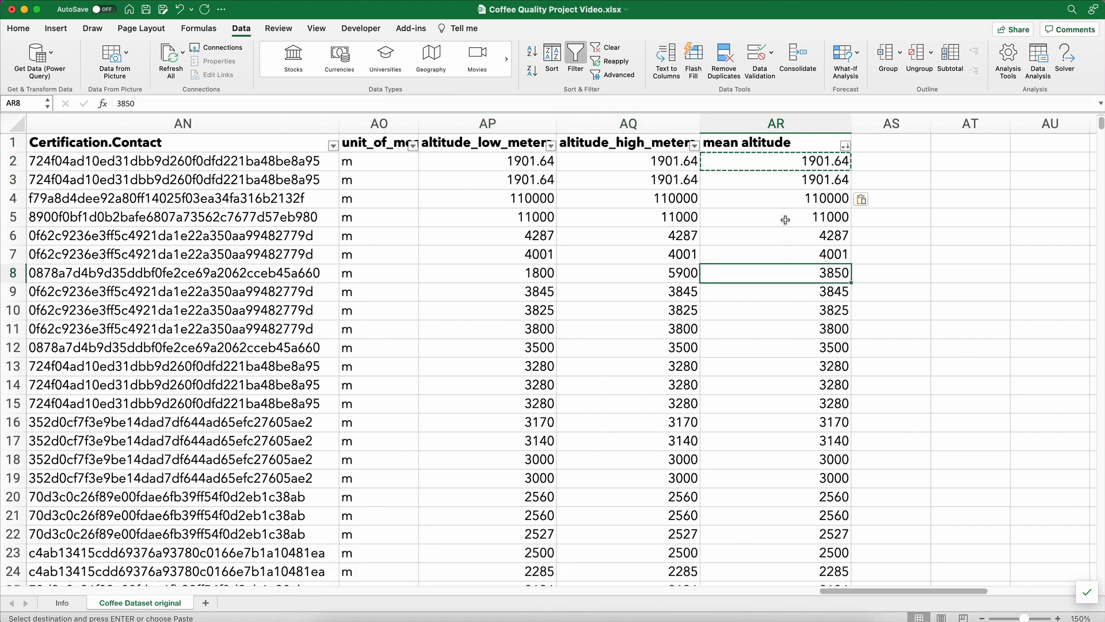
Correct the low altitude in AP4 to 1100.
{"action": "left_click", "coordinate": [522, 216]}
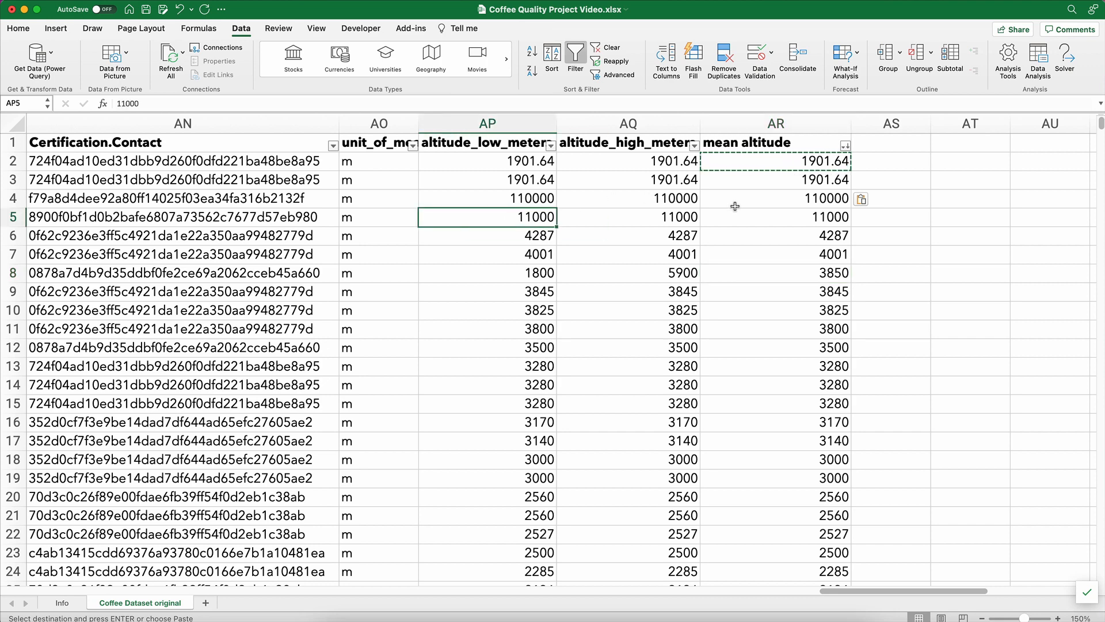
{"action": "left_click", "coordinate": [541, 198]}
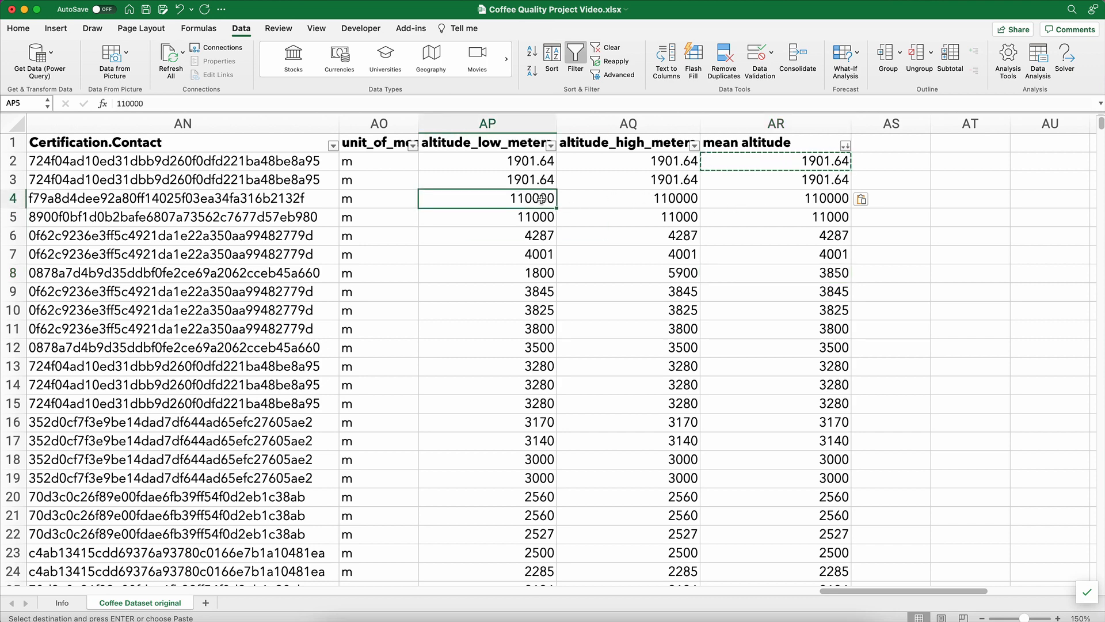
{"action": "double_click", "coordinate": [541, 199]}
{"action": "key", "text": "BackSpace"}
{"action": "key", "text": "BackSpace"}
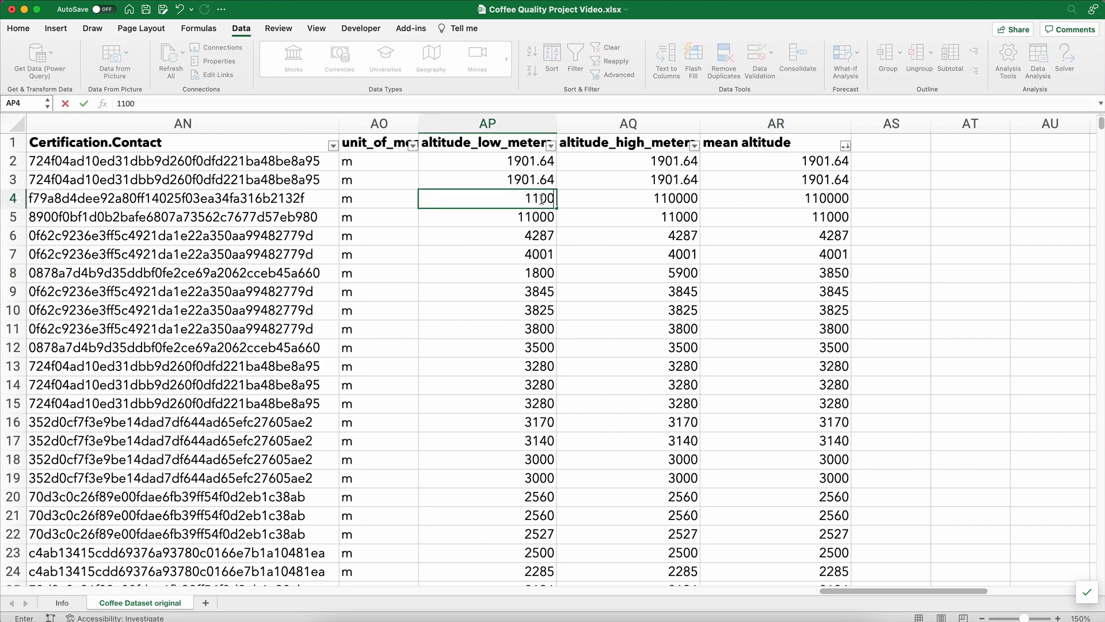
{"action": "key", "text": "Return"}
Copy the value in AP4 into the low, high and mean altitude cells of rows 4 and 5 (AP4:AR5).
{"action": "left_click", "coordinate": [541, 199]}
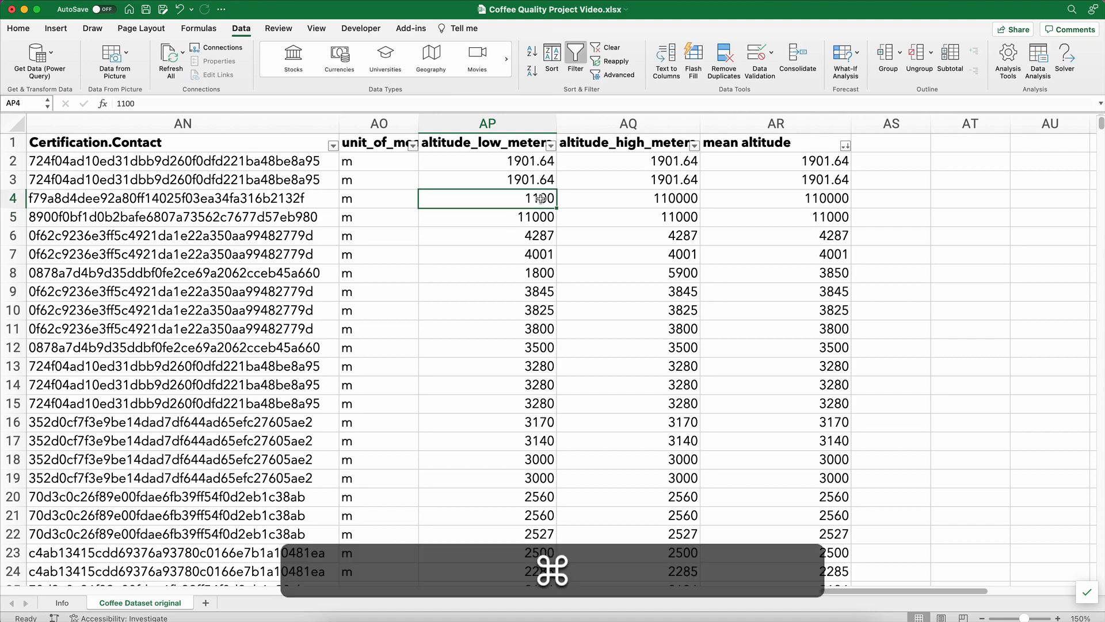
{"action": "key", "text": "cmd+c"}
{"action": "left_click_drag", "start_coordinate": [527, 203], "coordinate": [749, 216]}
{"action": "key", "text": "cmd+v"}
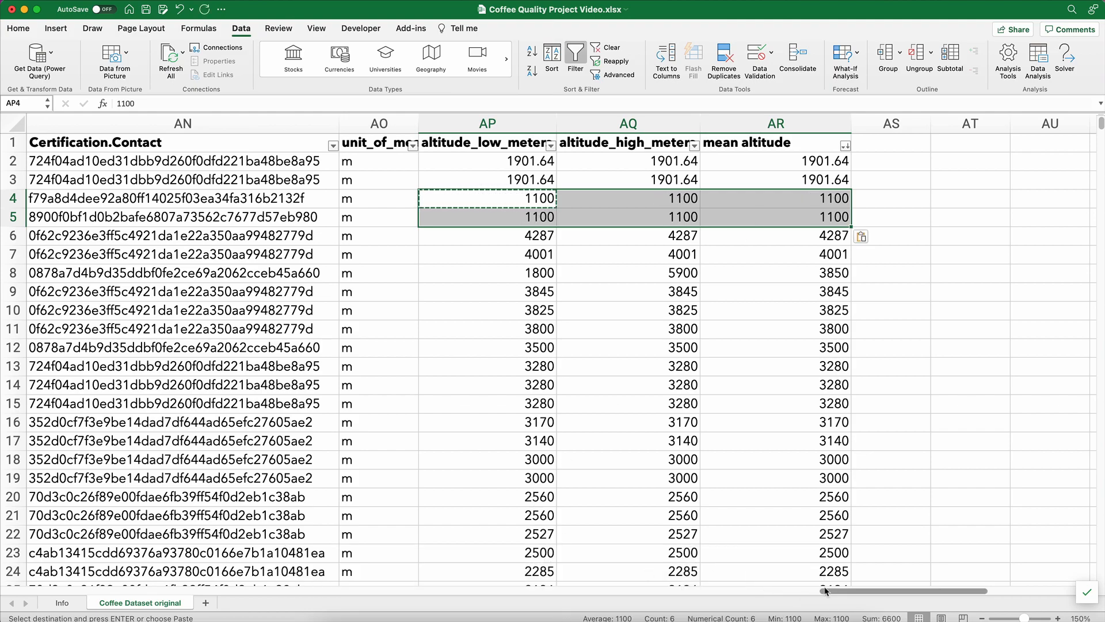
Filter the Country column to only Tanzania, United Republic Of, and widen the column to fit the full country name.
{"action": "left_click_drag", "start_coordinate": [826, 592], "coordinate": [4, 565]}
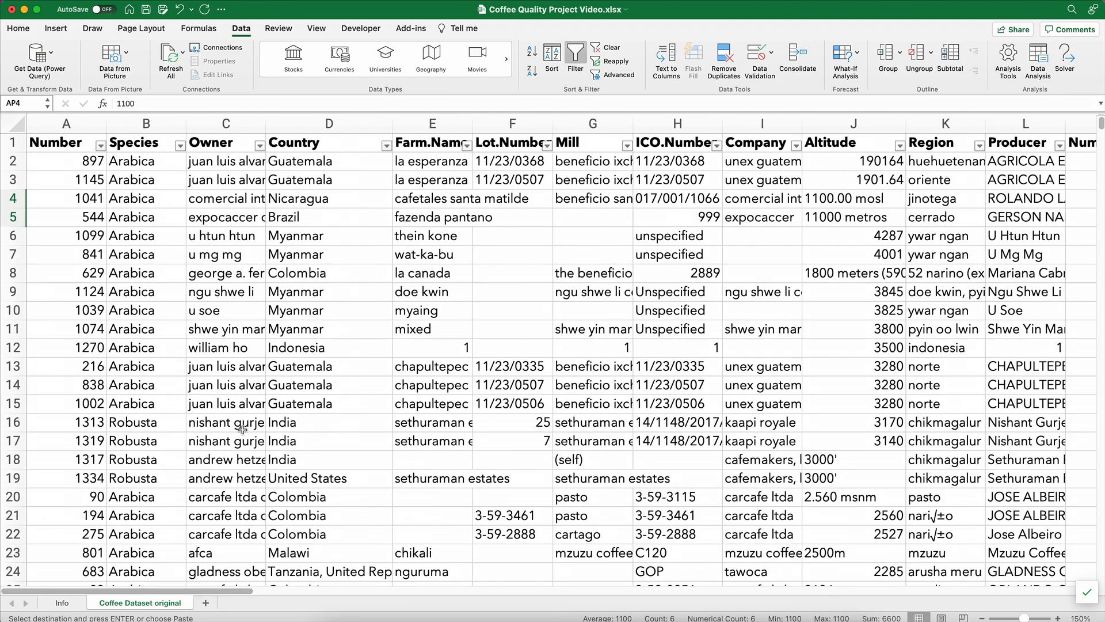
{"action": "left_click", "coordinate": [387, 146]}
{"action": "scroll", "coordinate": [486, 340], "scroll_direction": "down", "scroll_amount": 5}
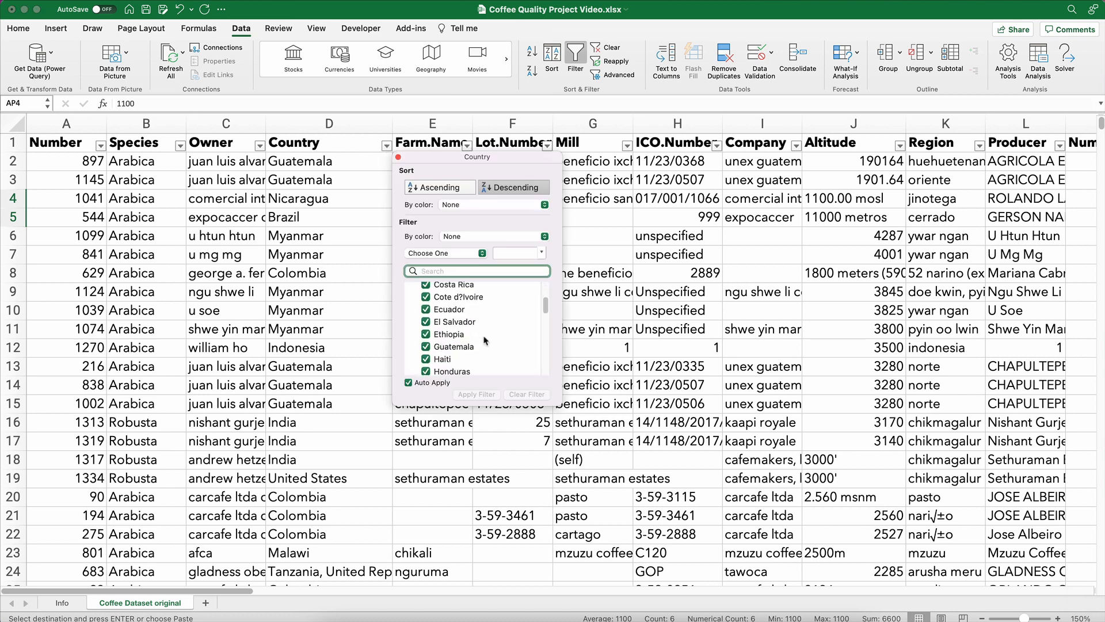
{"action": "scroll", "coordinate": [485, 340], "scroll_direction": "down", "scroll_amount": 5}
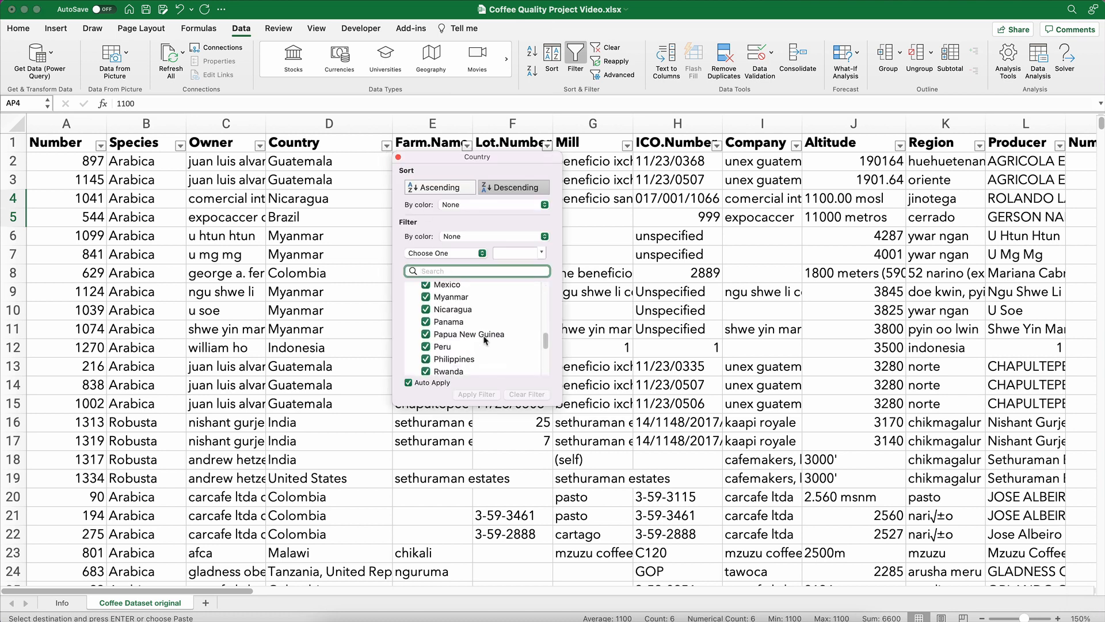
{"action": "scroll", "coordinate": [485, 340], "scroll_direction": "down", "scroll_amount": 3}
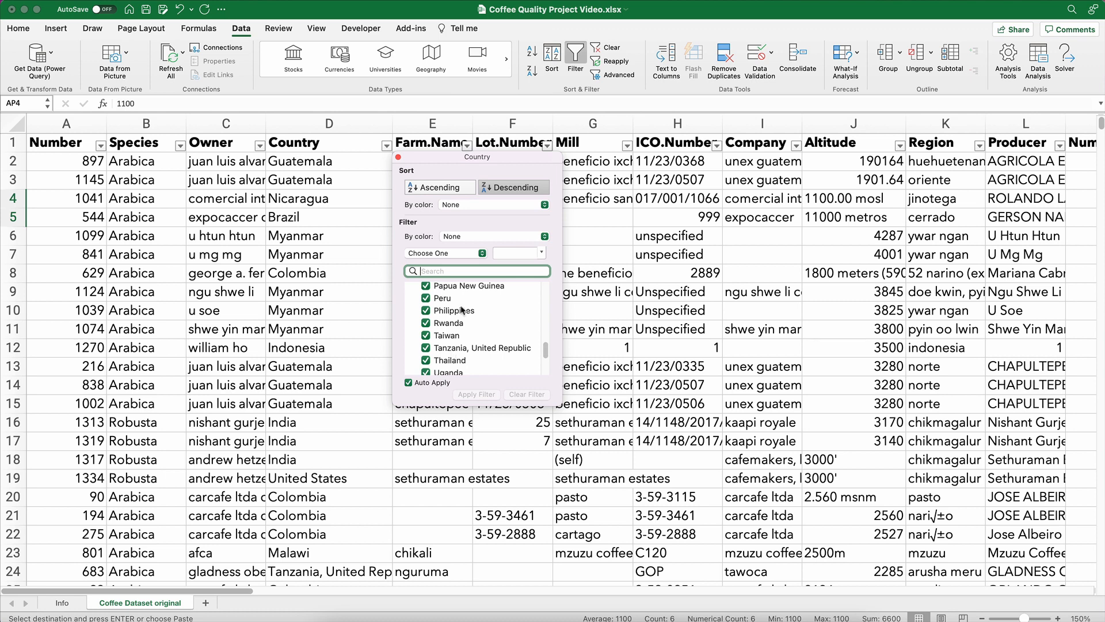
{"action": "scroll", "coordinate": [469, 338], "scroll_direction": "up", "scroll_amount": 10}
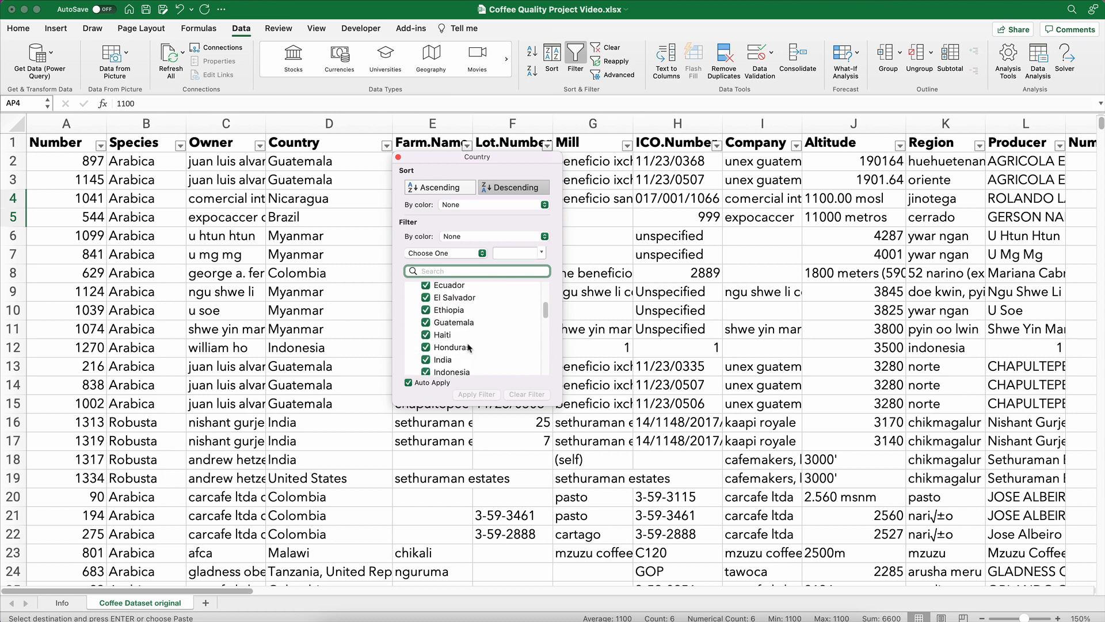
{"action": "left_click", "coordinate": [426, 294]}
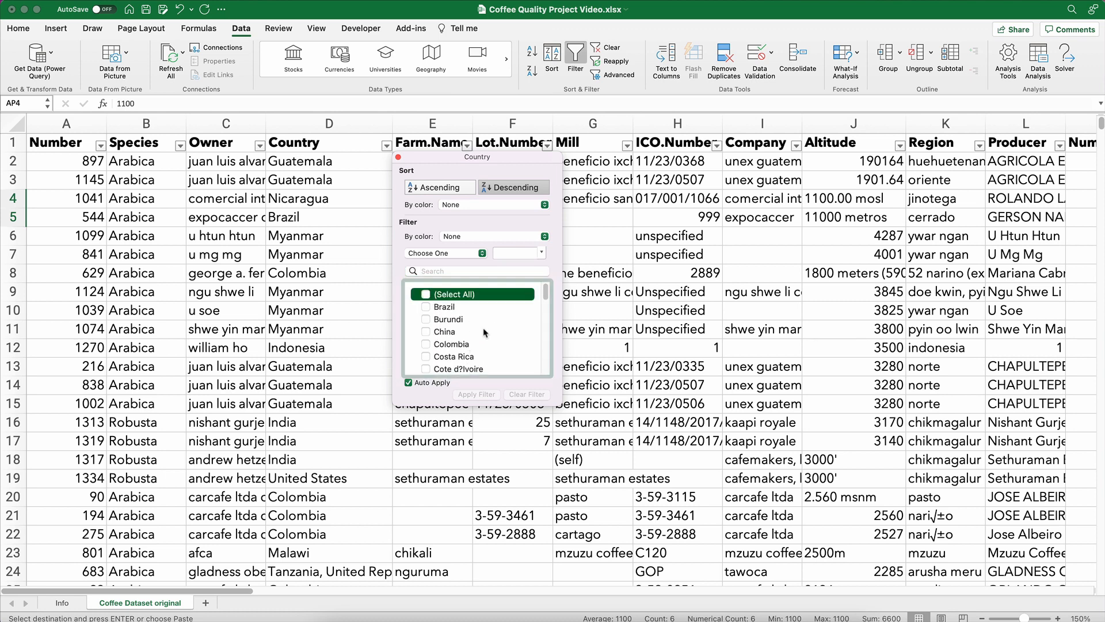
{"action": "scroll", "coordinate": [485, 333], "scroll_direction": "down", "scroll_amount": 15}
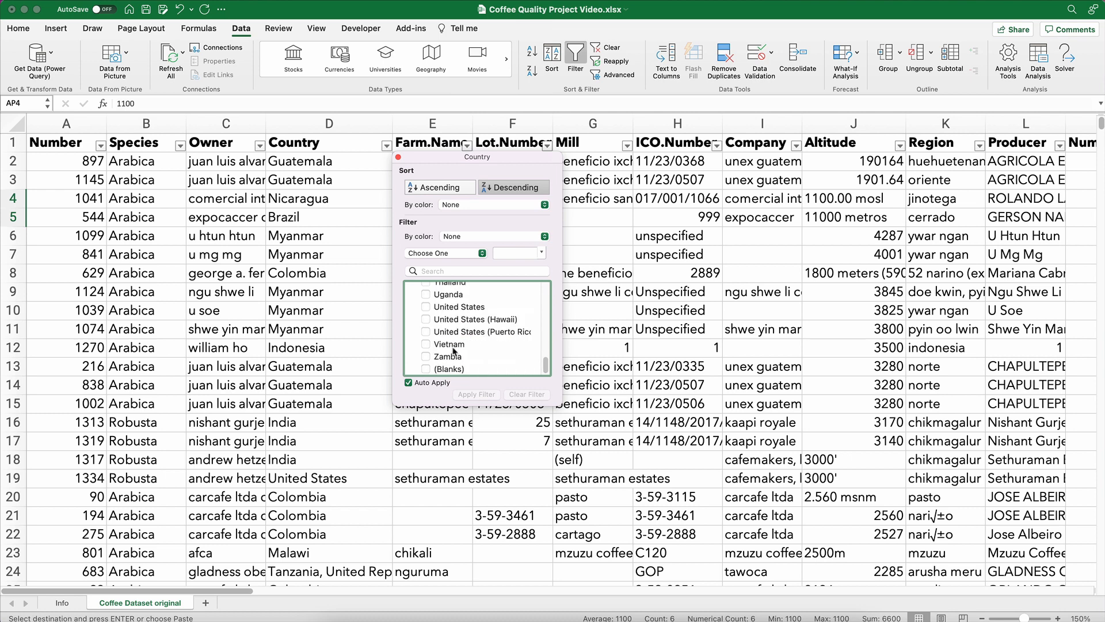
{"action": "scroll", "coordinate": [444, 334], "scroll_direction": "up", "scroll_amount": 1}
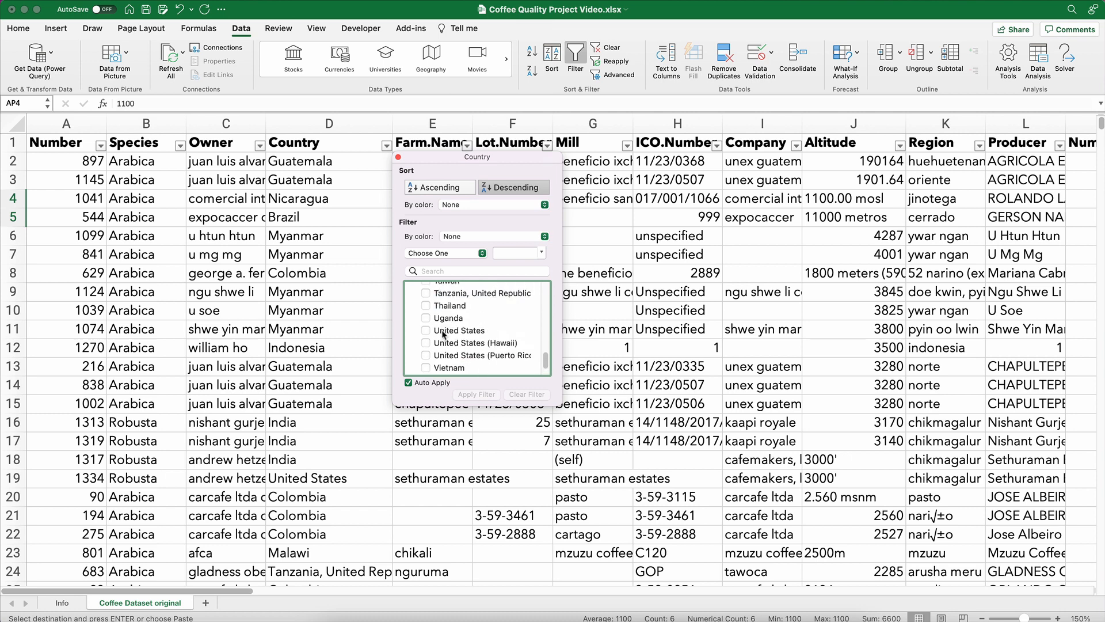
{"action": "left_click", "coordinate": [427, 294]}
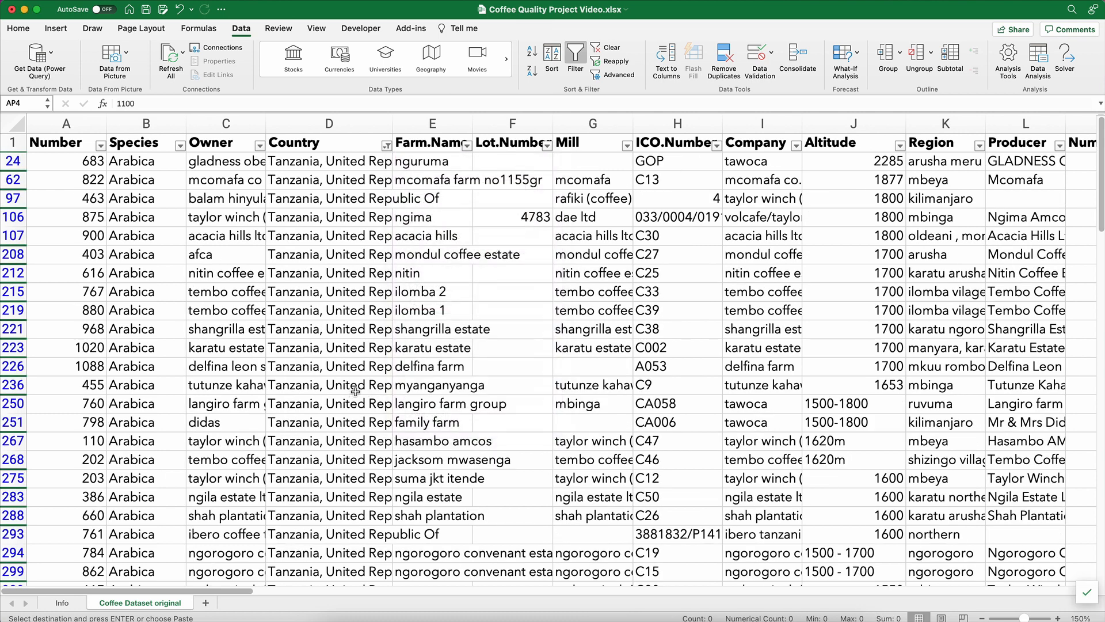
{"action": "left_click_drag", "start_coordinate": [393, 124], "coordinate": [472, 125]}
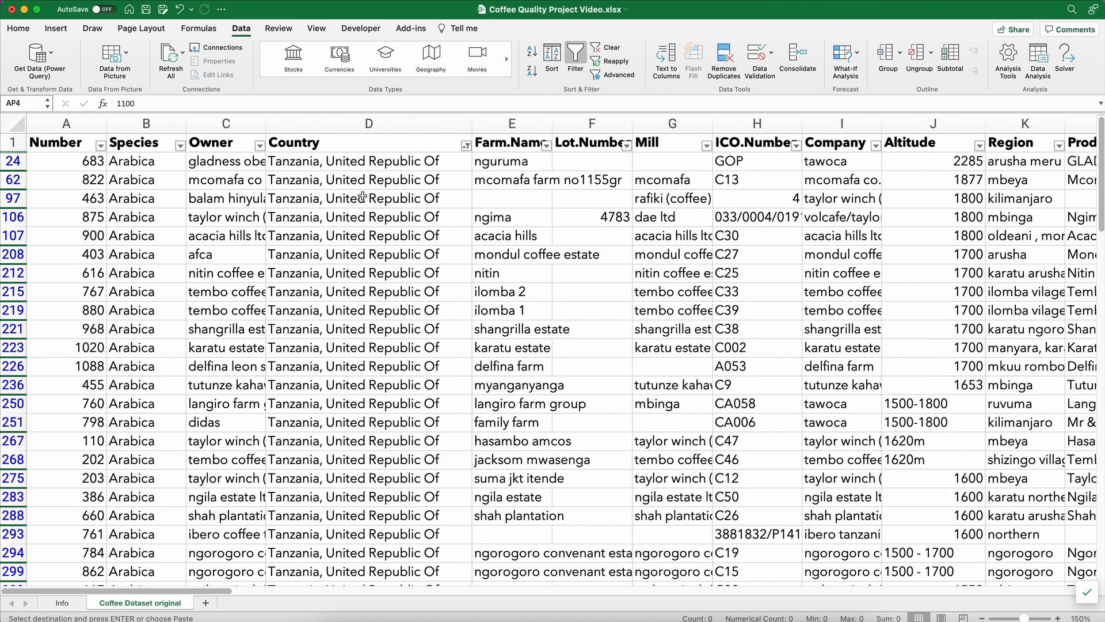
Copy the full text "Tanzania, United Republic Of" from cell D62 and paste it into D208.
{"action": "left_click", "coordinate": [311, 184]}
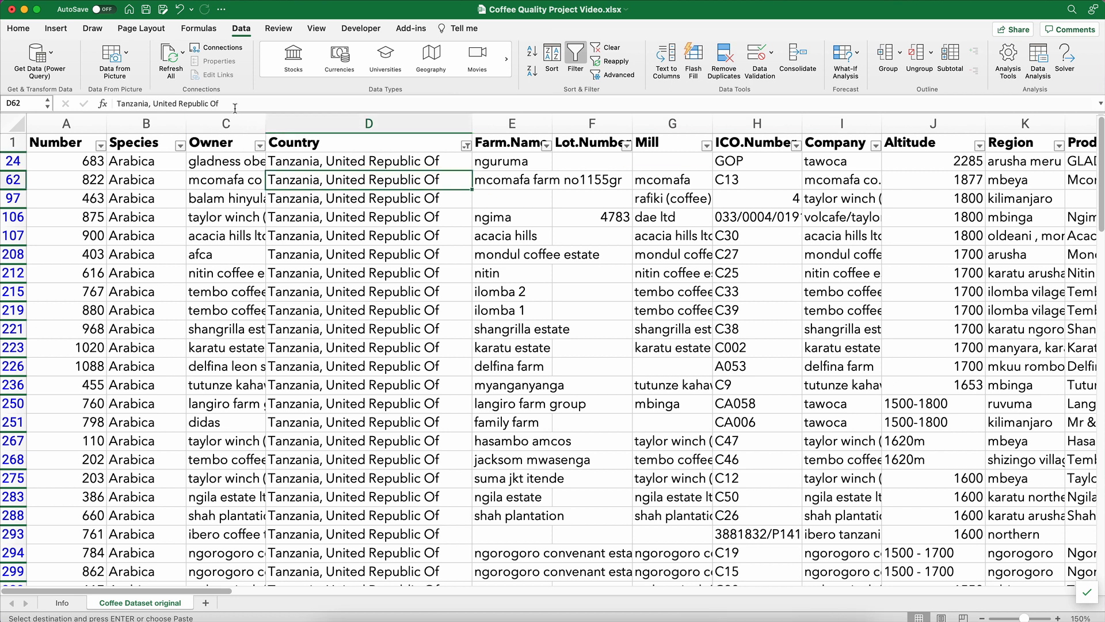
{"action": "key", "text": "Escape"}
{"action": "left_click_drag", "start_coordinate": [219, 103], "coordinate": [113, 103]}
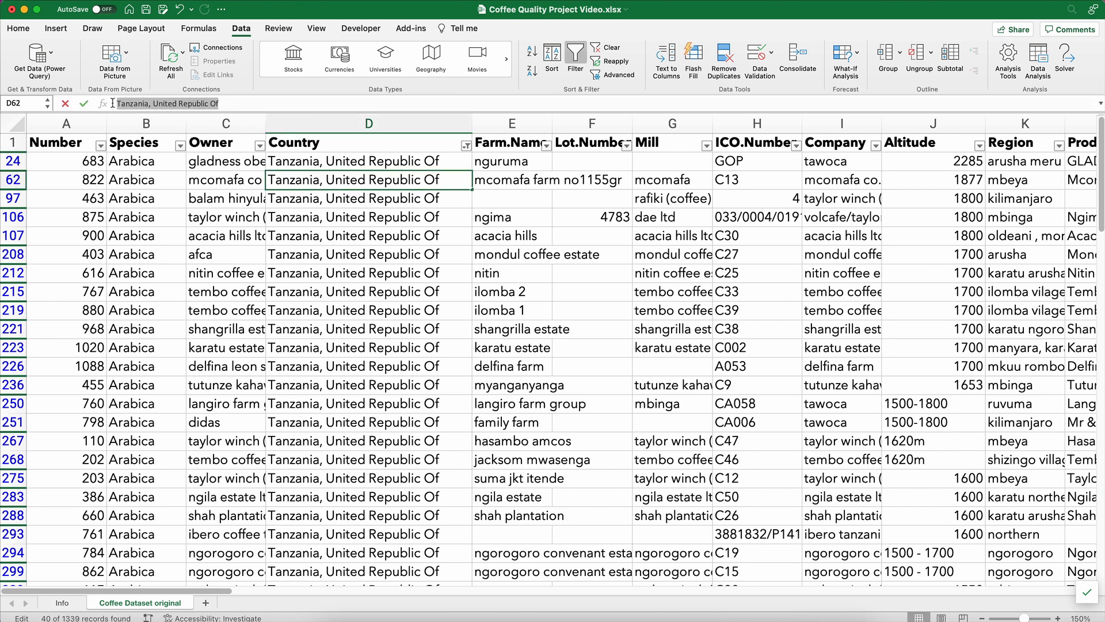
{"action": "key", "text": "super+c"}
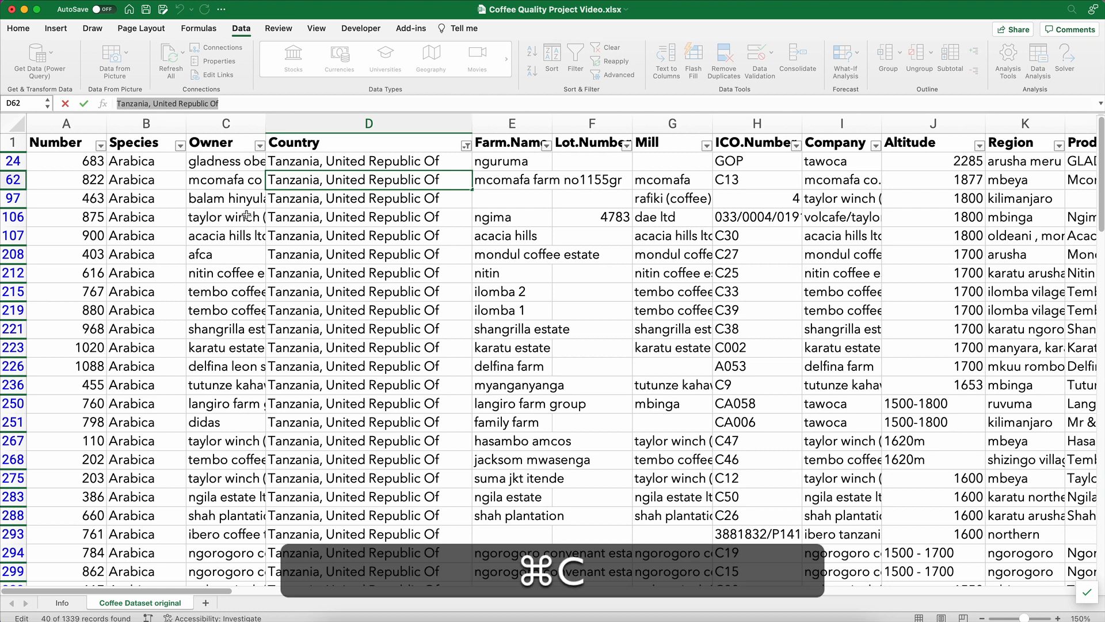
{"action": "left_click", "coordinate": [363, 259]}
{"action": "key", "text": "super+v"}
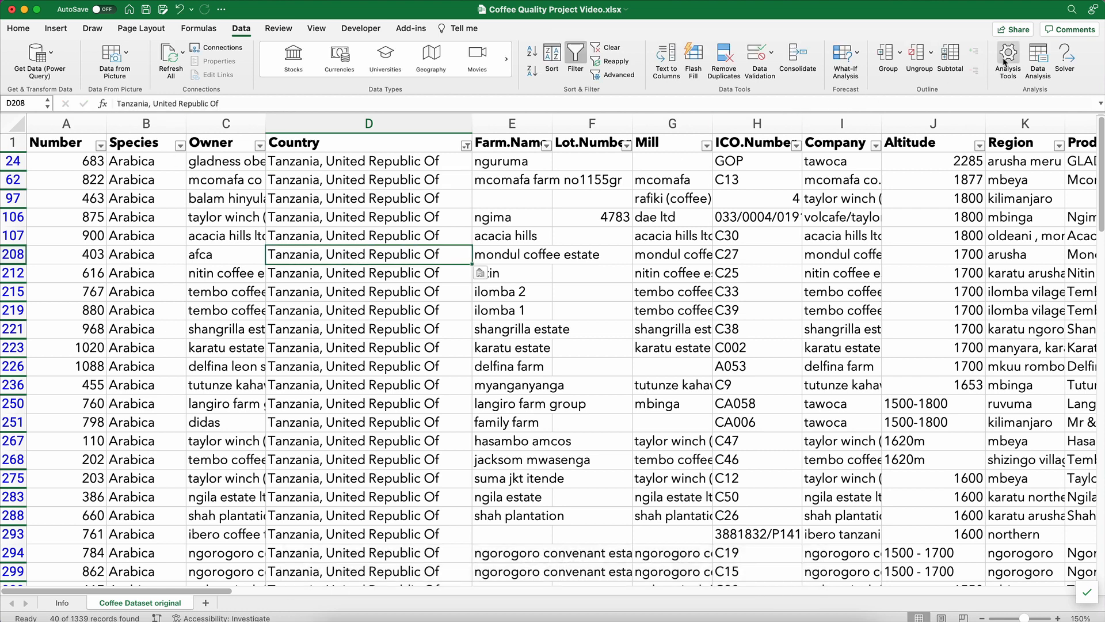
Replace all occurrences of "Tanzania, United Republic Of" with "Tanzania" using Find & Replace, and close the dialog.
{"action": "left_click", "coordinate": [1071, 11]}
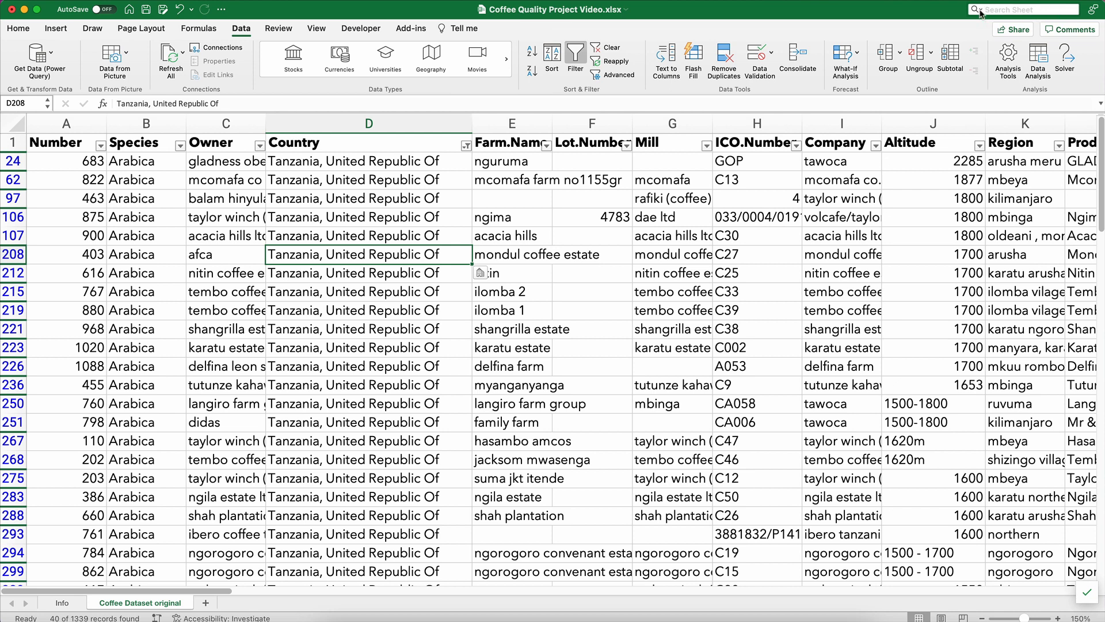
{"action": "left_click", "coordinate": [980, 12]}
{"action": "left_click", "coordinate": [990, 52]}
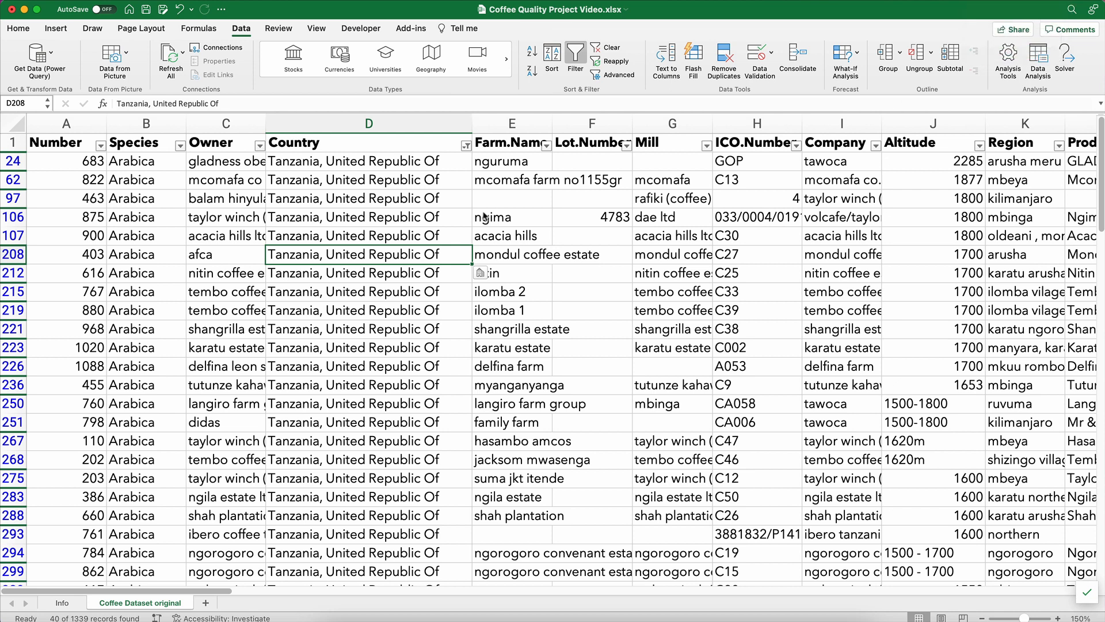
{"action": "key", "text": "super+v"}
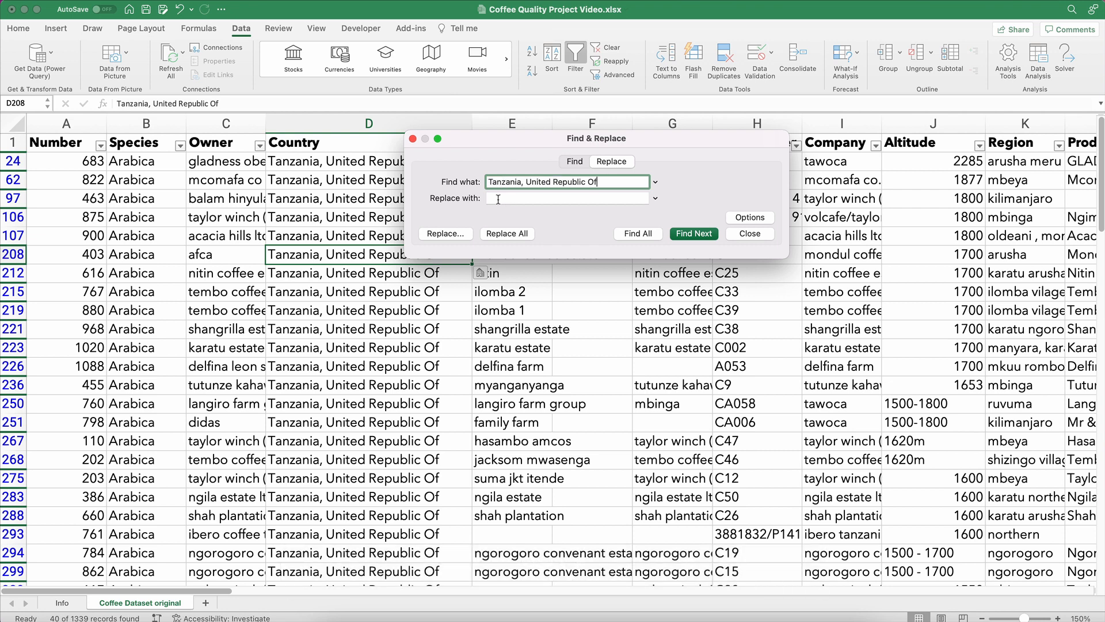
{"action": "left_click", "coordinate": [499, 199]}
{"action": "type", "text": "Tanzania, United Republic Of"}
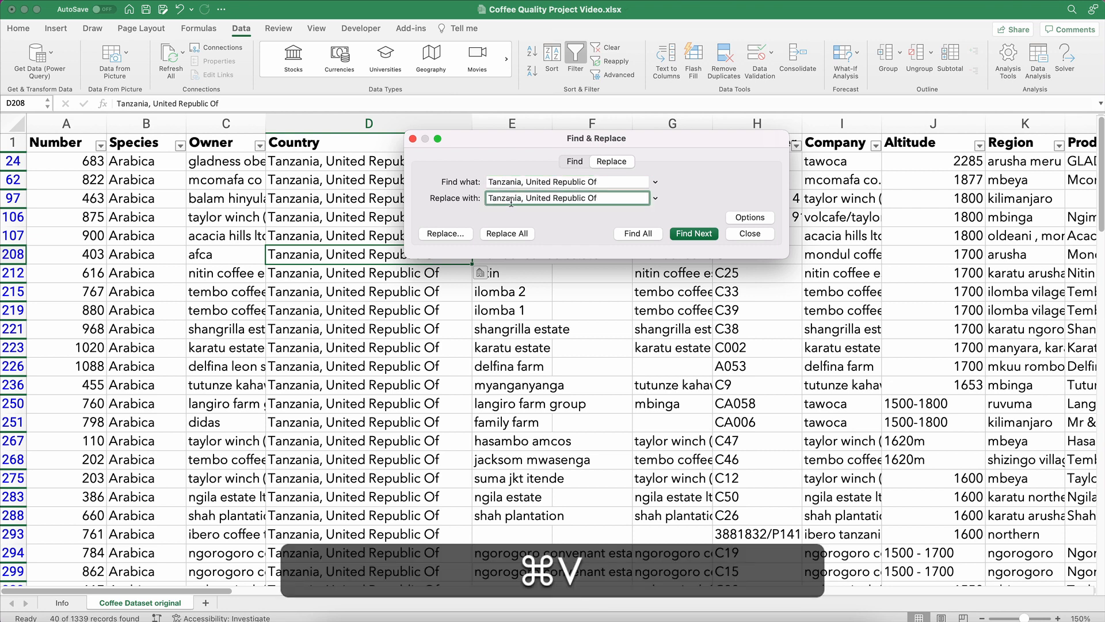
{"action": "left_click_drag", "start_coordinate": [519, 200], "coordinate": [609, 199]}
{"action": "key", "text": "BackSpace"}
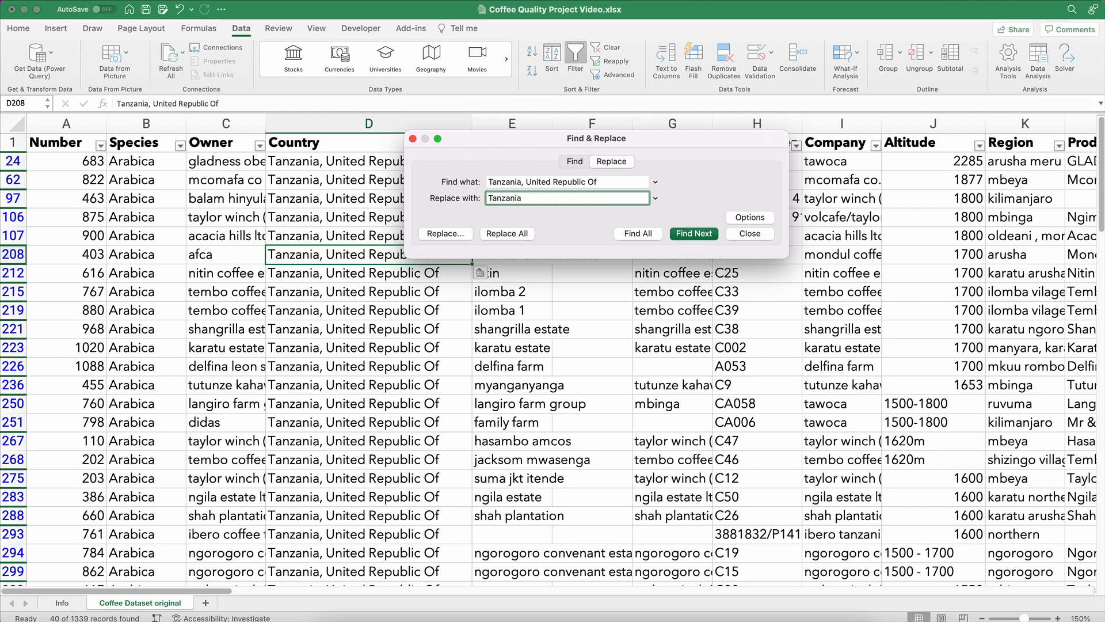
{"action": "left_click", "coordinate": [507, 234]}
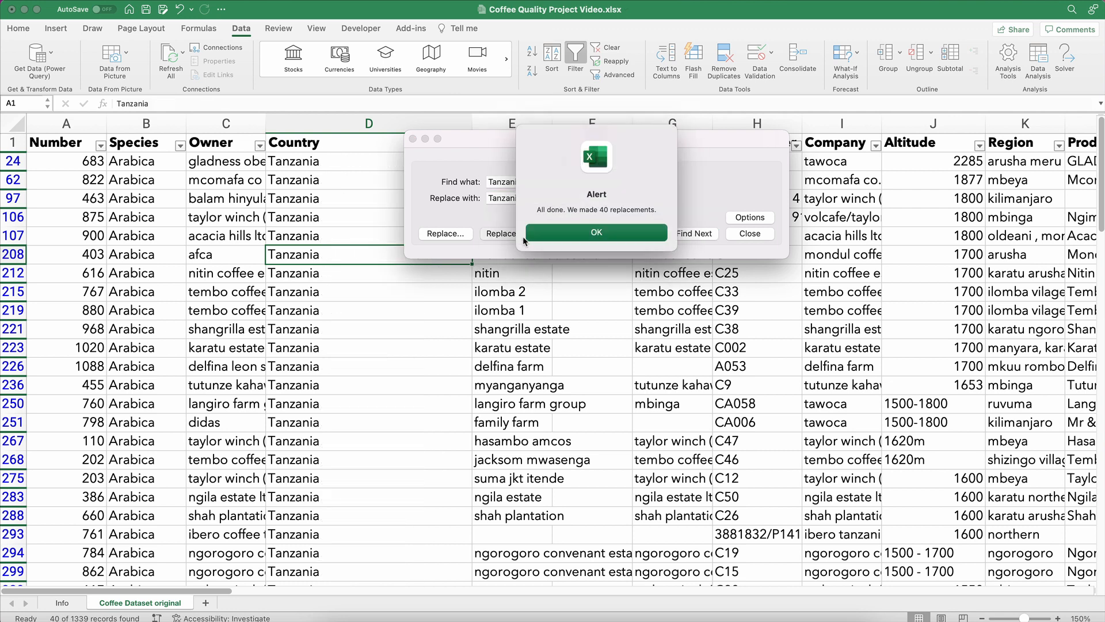
{"action": "left_click", "coordinate": [573, 233]}
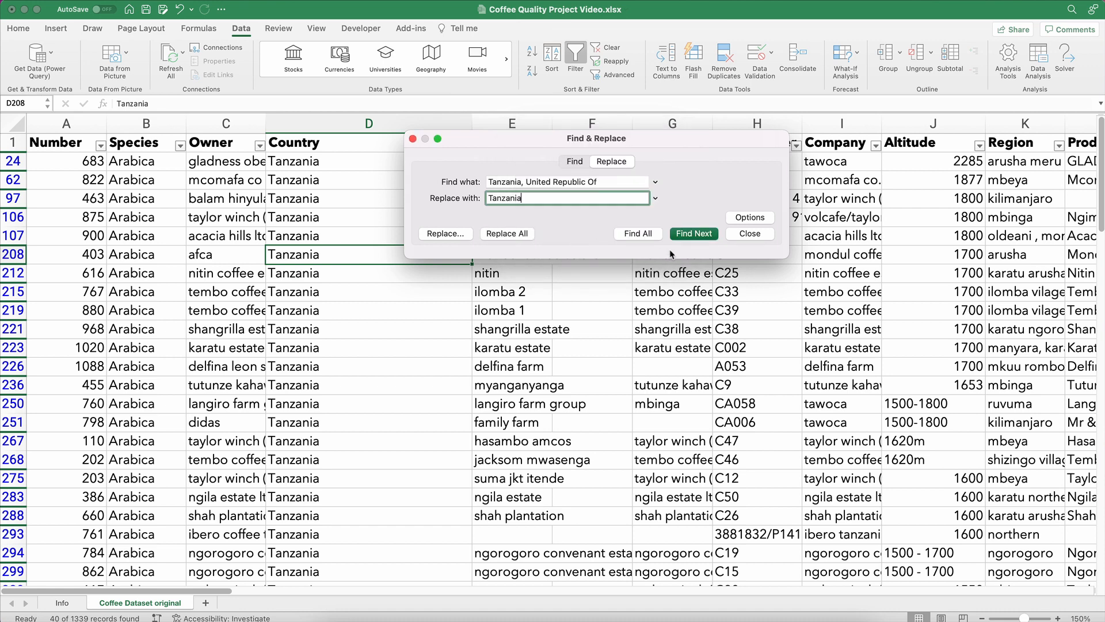
{"action": "left_click", "coordinate": [412, 139]}
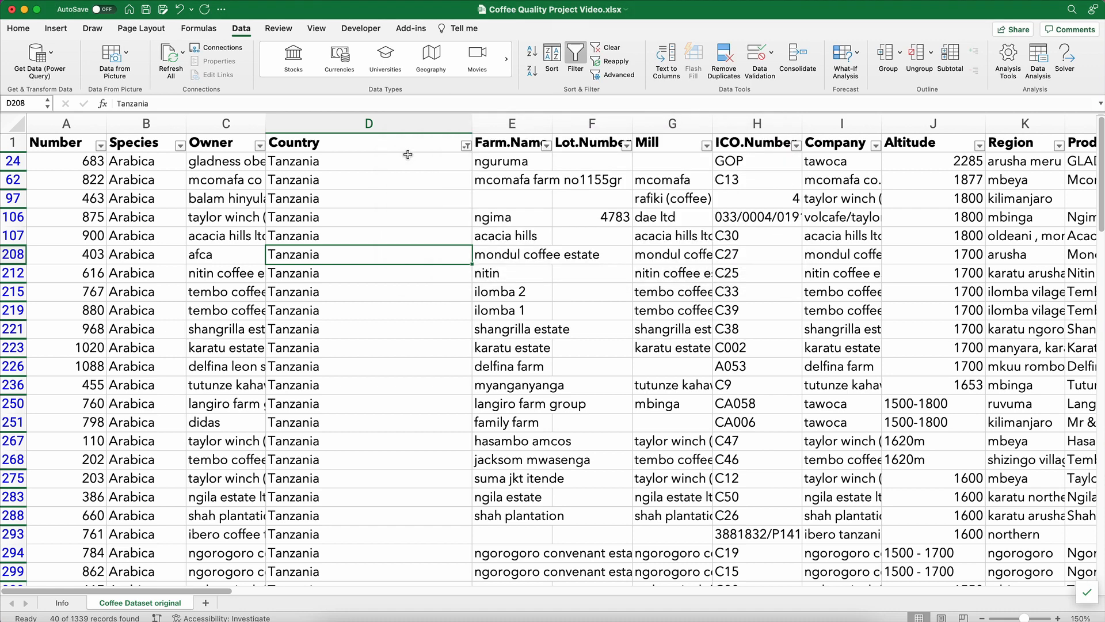
Narrow the Country column to a width of 27.00 and look through the filtered rows.
{"action": "left_click", "coordinate": [471, 123]}
{"action": "left_click_drag", "start_coordinate": [471, 122], "coordinate": [433, 123]}
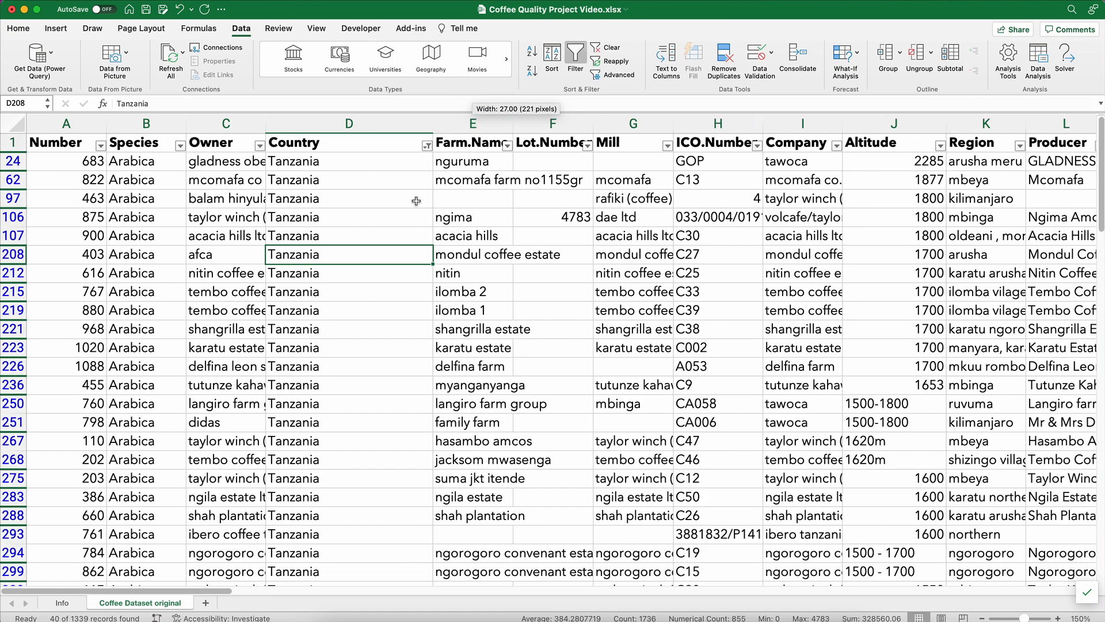
{"action": "scroll", "coordinate": [370, 296], "scroll_direction": "down", "scroll_amount": 15}
{"action": "scroll", "coordinate": [369, 300], "scroll_direction": "up", "scroll_amount": 15}
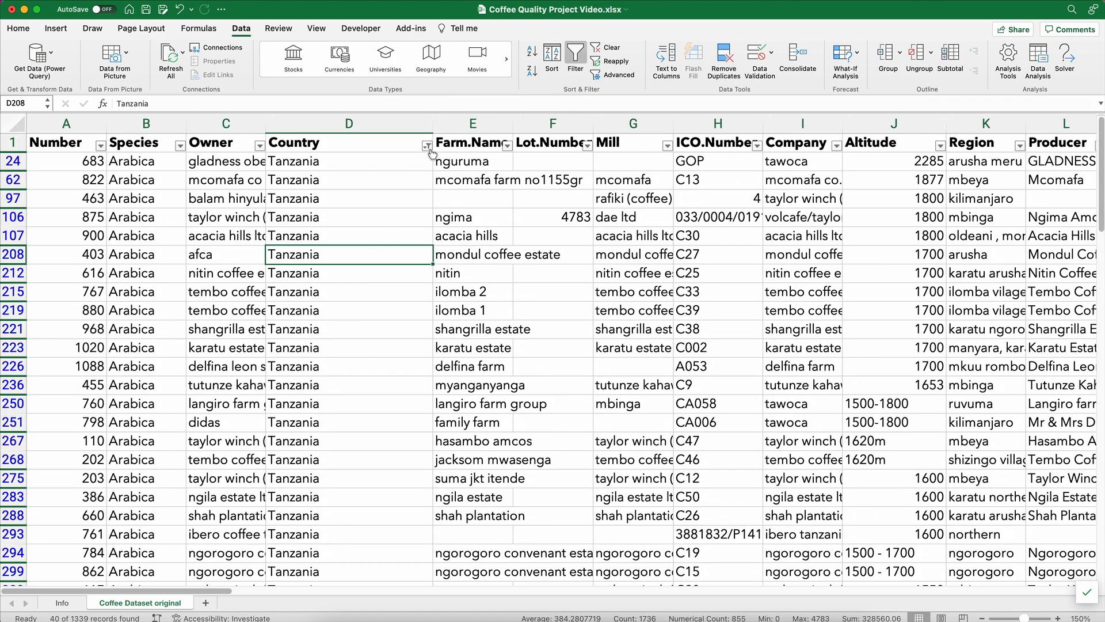
Change the Country filter to show only United States (Hawaii).
{"action": "left_click", "coordinate": [426, 146]}
{"action": "scroll", "coordinate": [473, 340], "scroll_direction": "down", "scroll_amount": 10}
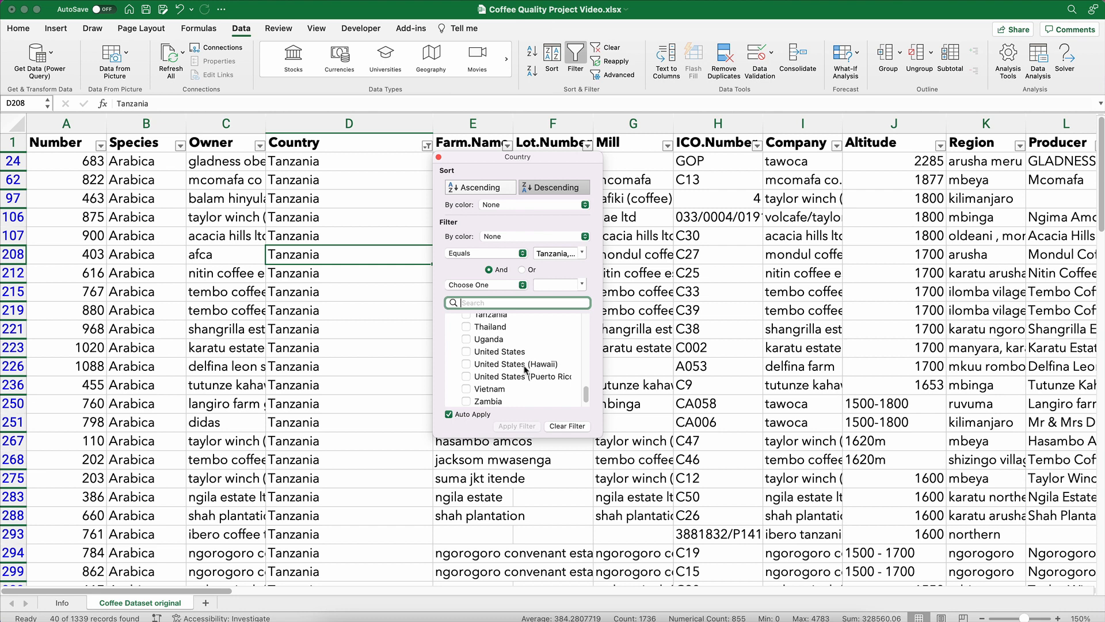
{"action": "left_click", "coordinate": [467, 365]}
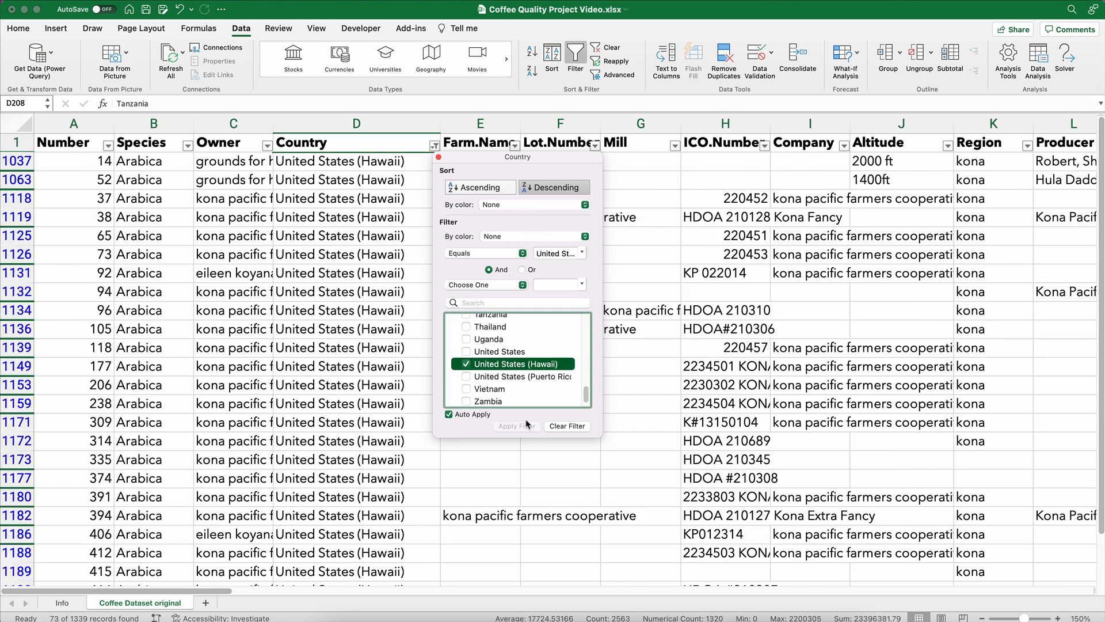
{"action": "left_click", "coordinate": [338, 241]}
Copy the full text "United States (Hawaii)" from cell D1063.
{"action": "left_click", "coordinate": [317, 183]}
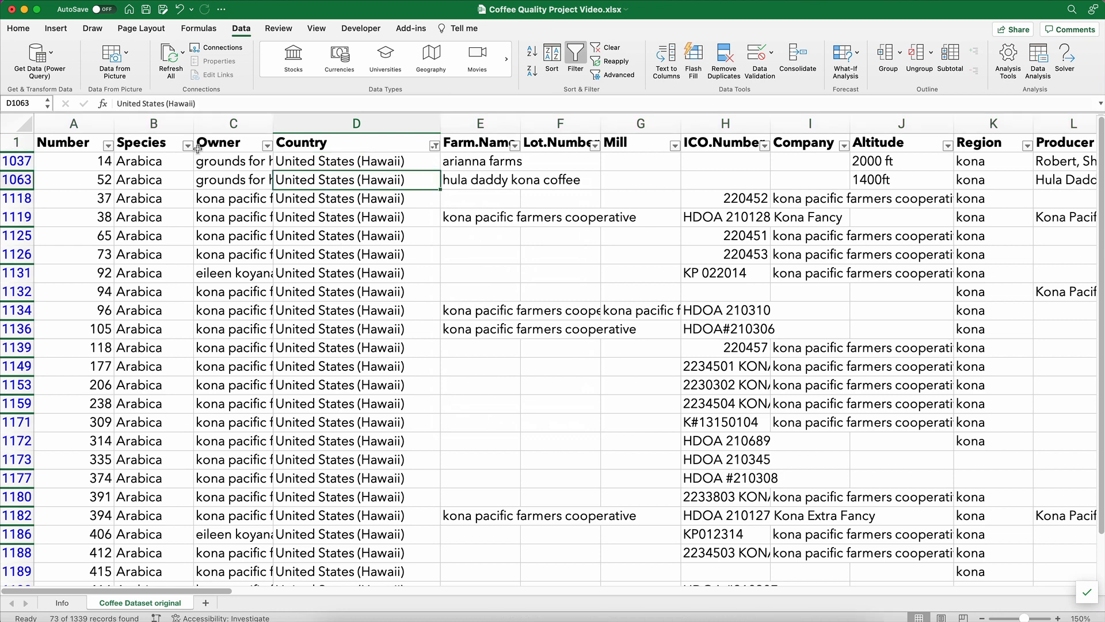
{"action": "triple_click", "coordinate": [171, 103]}
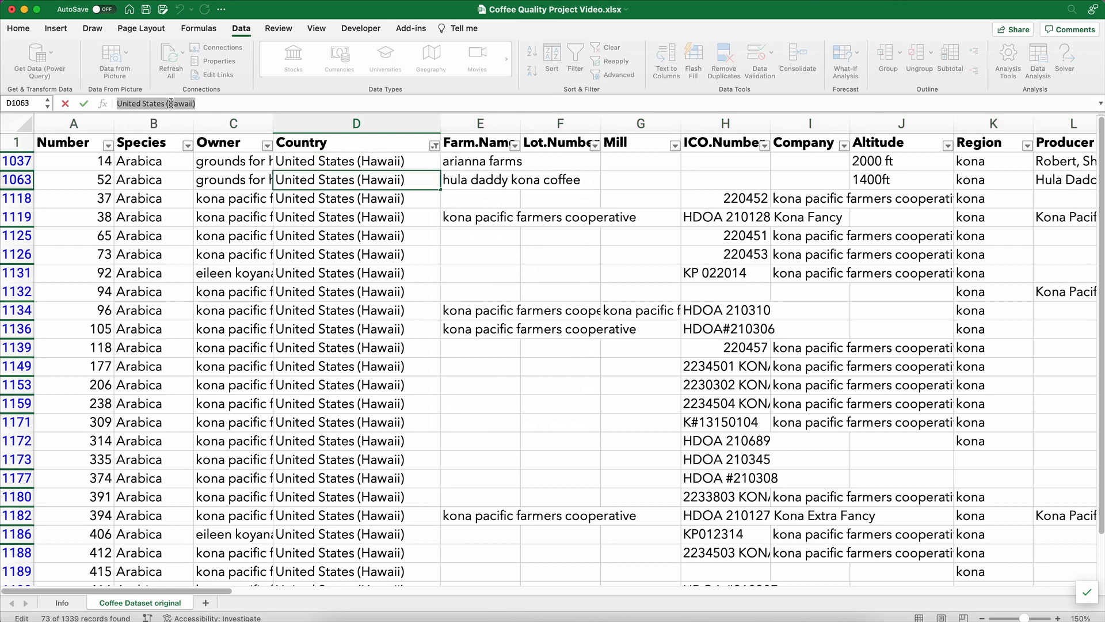
{"action": "key", "text": "super+c"}
{"action": "left_click", "coordinate": [258, 235]}
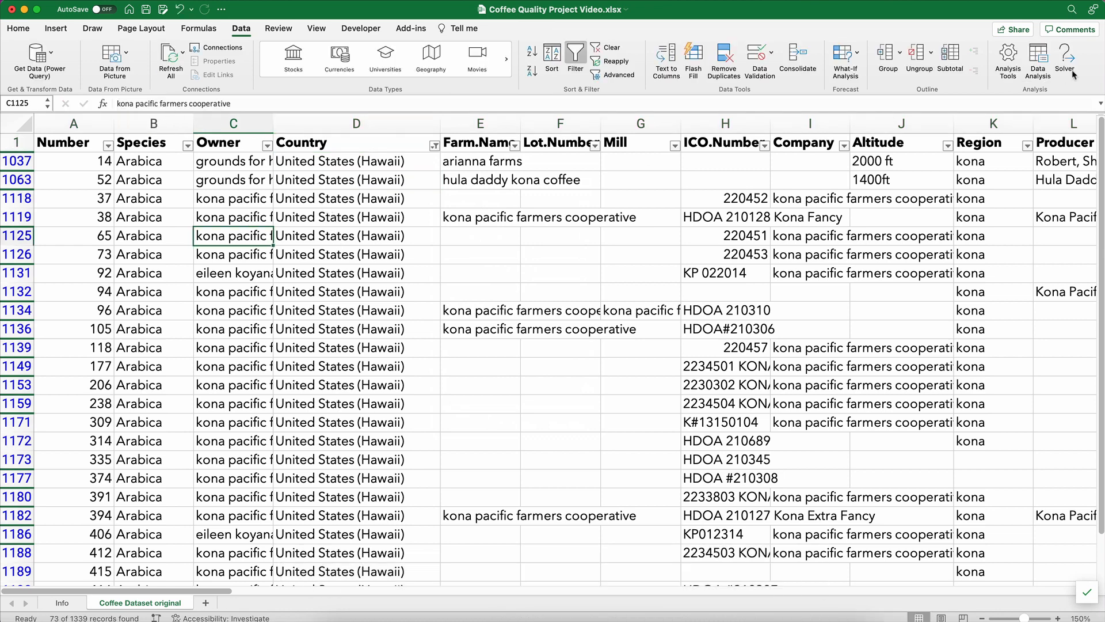
Replace all occurrences of "United States (Hawaii)" with "Hawaii" using Find & Replace.
{"action": "left_click", "coordinate": [1070, 10]}
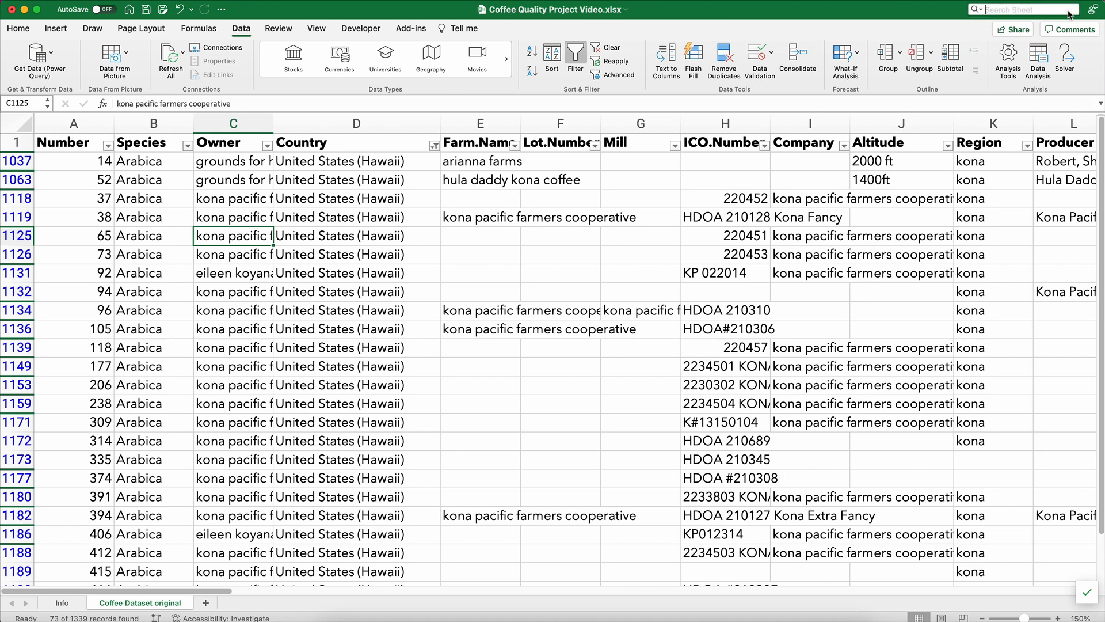
{"action": "left_click", "coordinate": [981, 10]}
{"action": "left_click", "coordinate": [981, 55]}
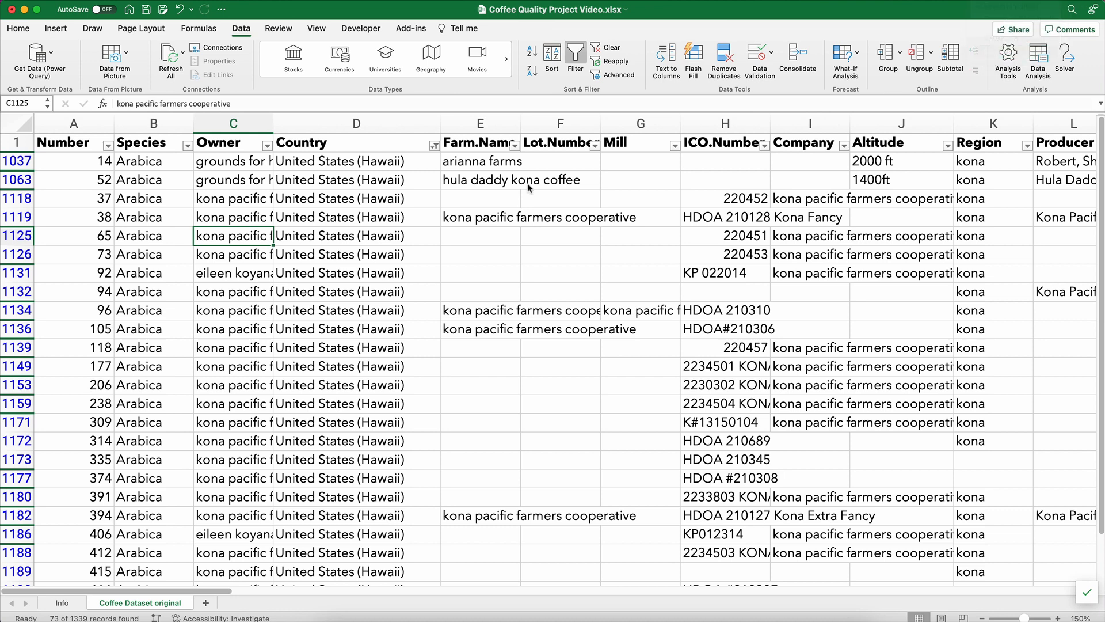
{"action": "key", "text": "super+v"}
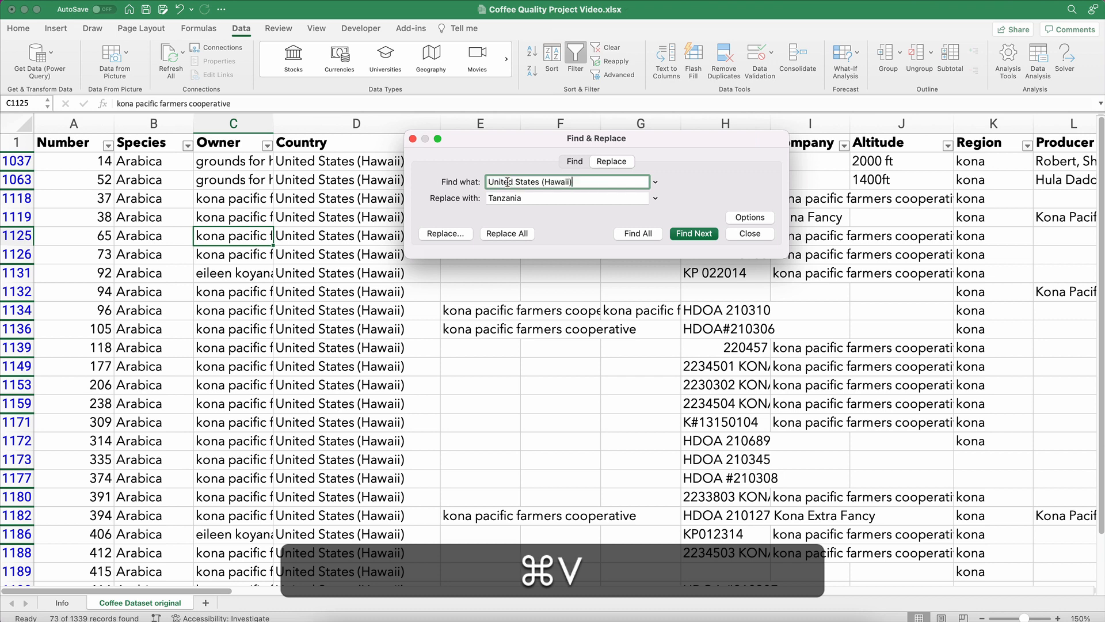
{"action": "double_click", "coordinate": [509, 197]}
{"action": "key", "text": "super+v"}
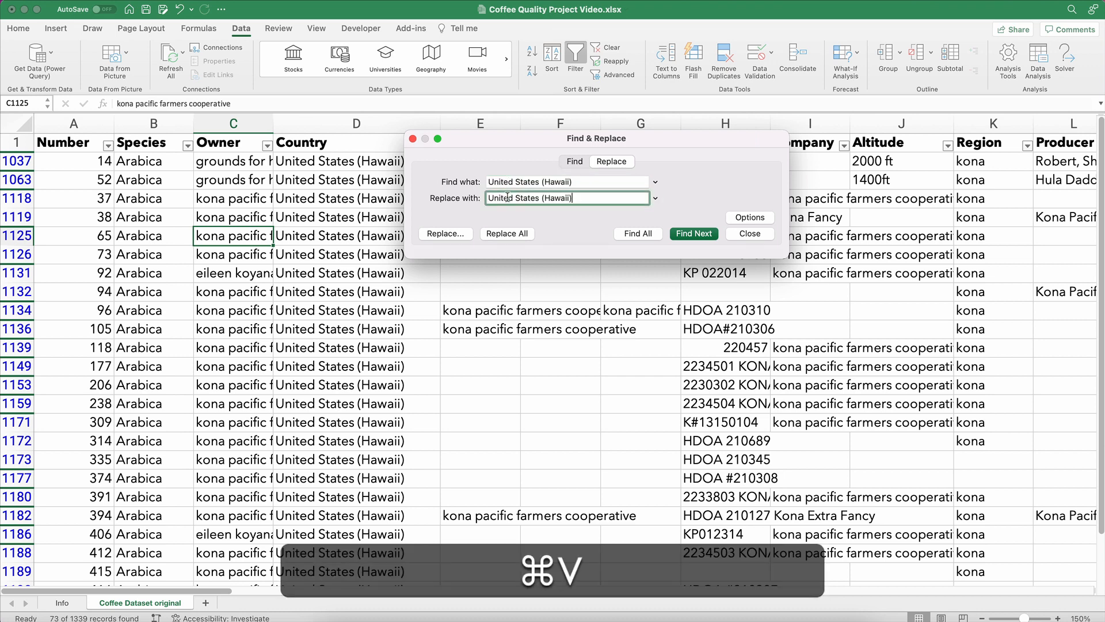
{"action": "left_click_drag", "start_coordinate": [542, 198], "coordinate": [482, 205]}
{"action": "key", "text": "BackSpace"}
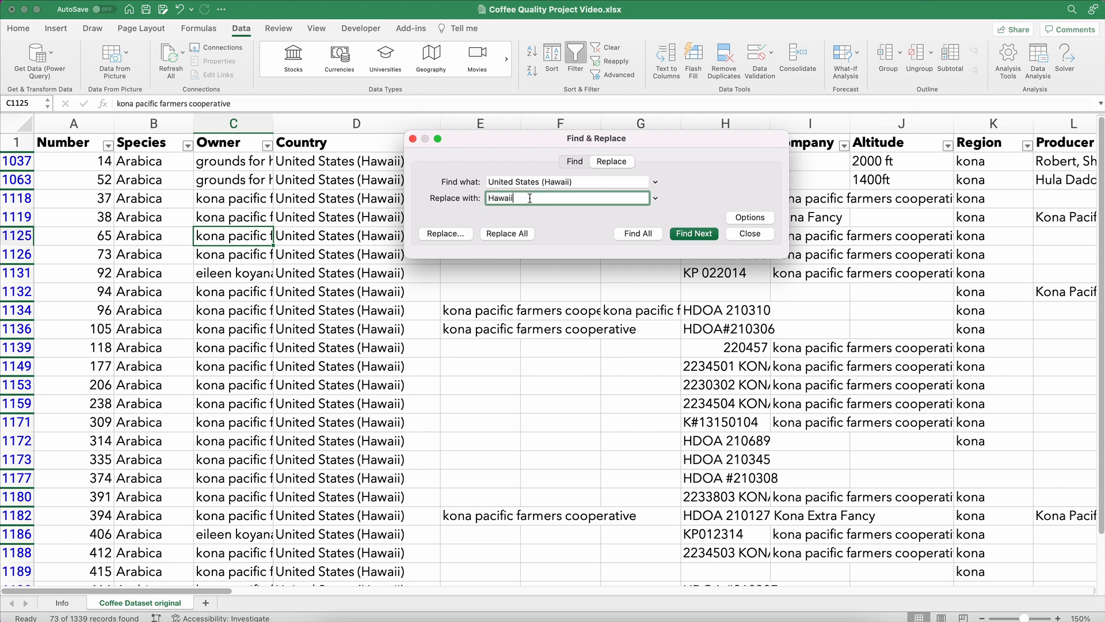
{"action": "left_click", "coordinate": [507, 234]}
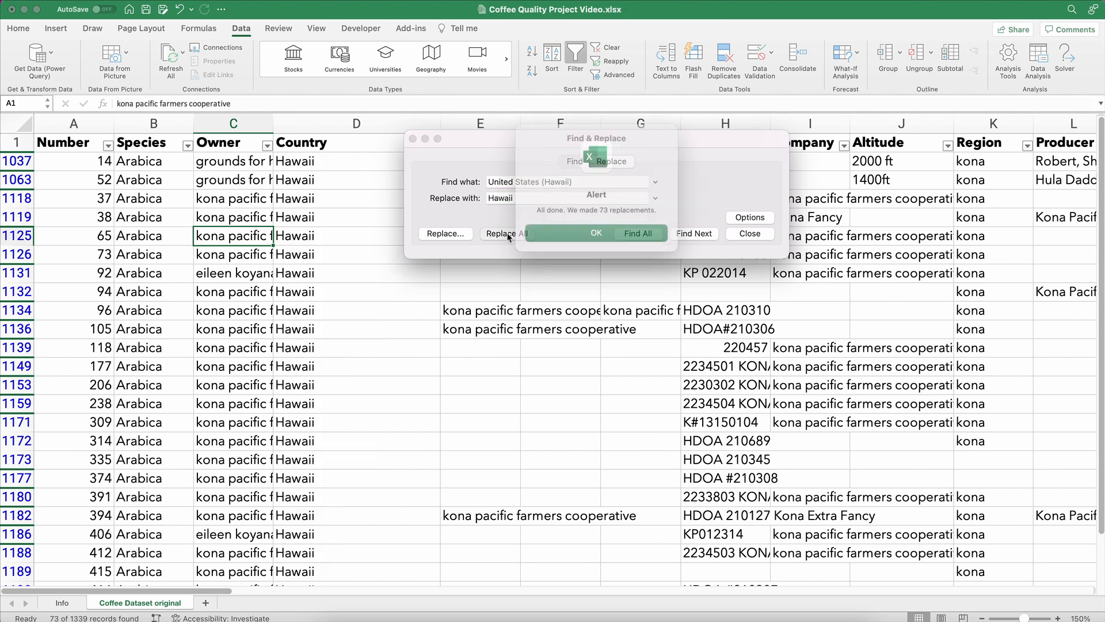
Close the finished Find & Replace and clear the Country column's filter to show all rows again.
{"action": "left_click", "coordinate": [573, 236]}
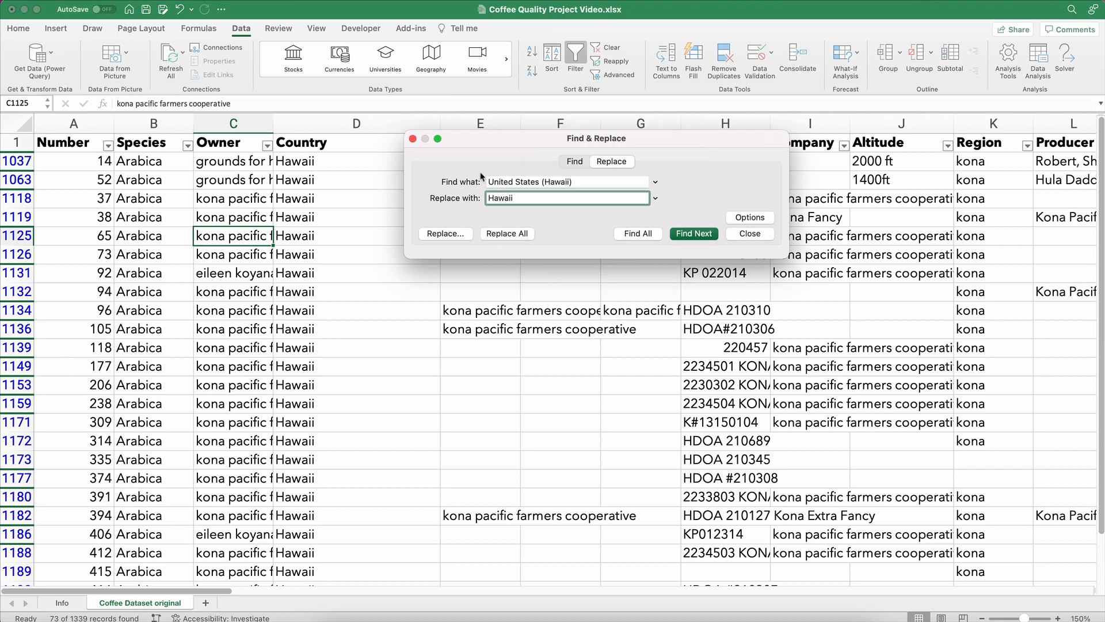
{"action": "left_click", "coordinate": [413, 138]}
{"action": "left_click", "coordinate": [382, 257]}
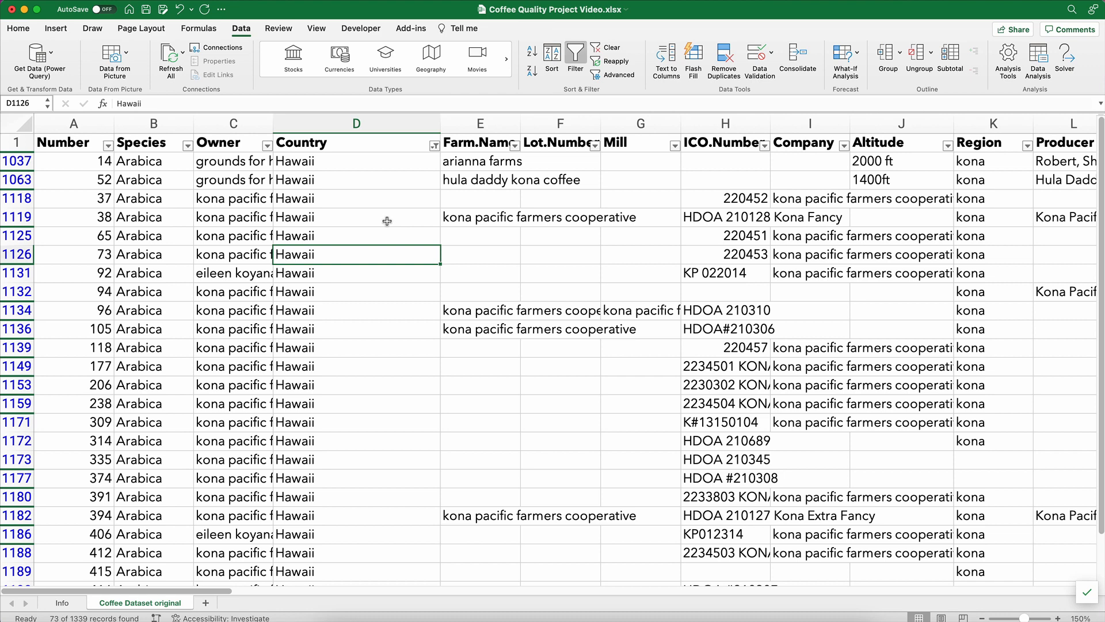
{"action": "left_click", "coordinate": [434, 147]}
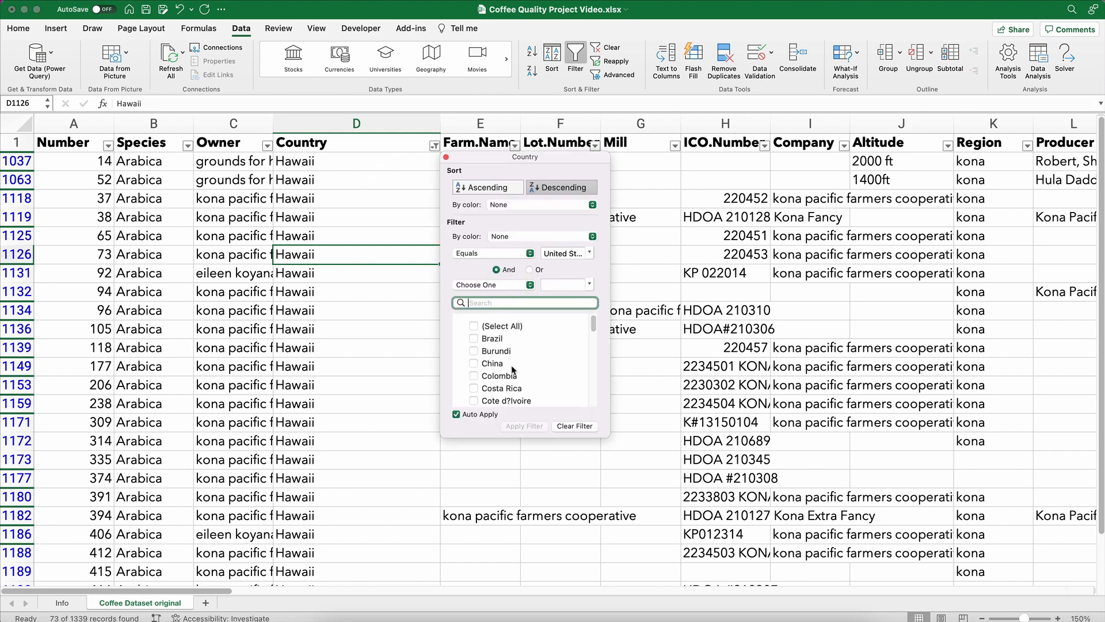
{"action": "left_click", "coordinate": [570, 427]}
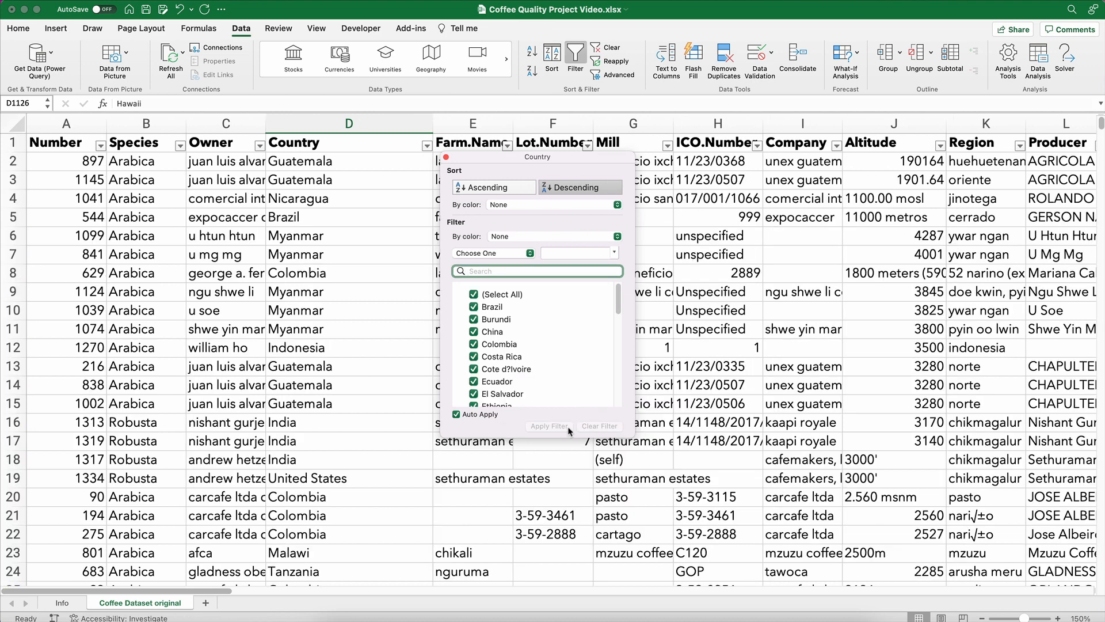
{"action": "left_click", "coordinate": [447, 157]}
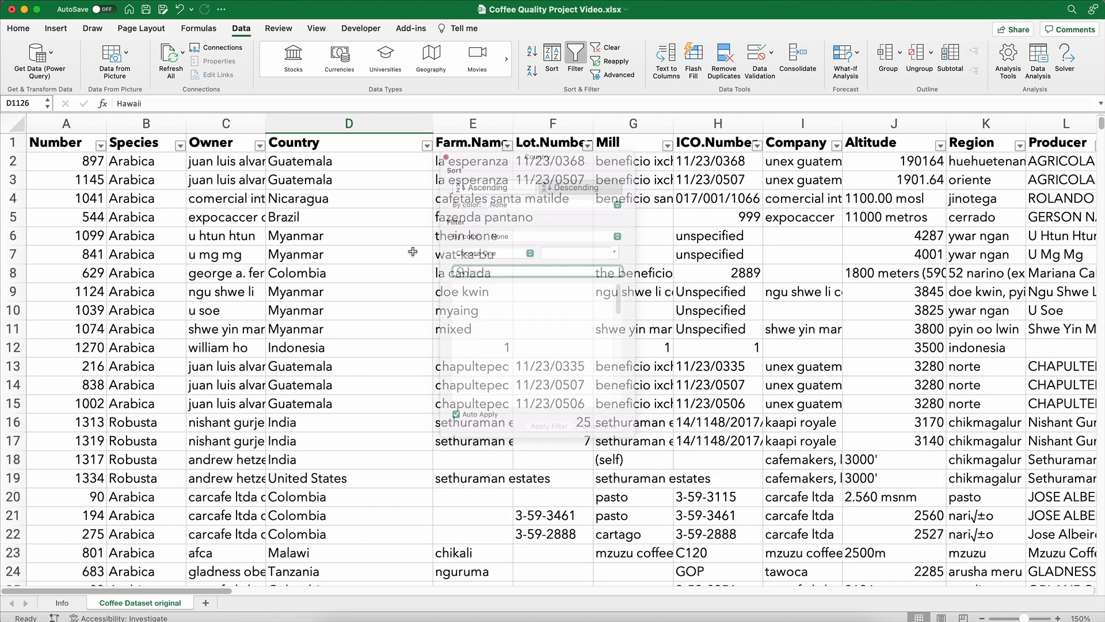
Review the items listed under Clean data on the Info sheet and return to the dataset sheet.
{"action": "left_click", "coordinate": [73, 603]}
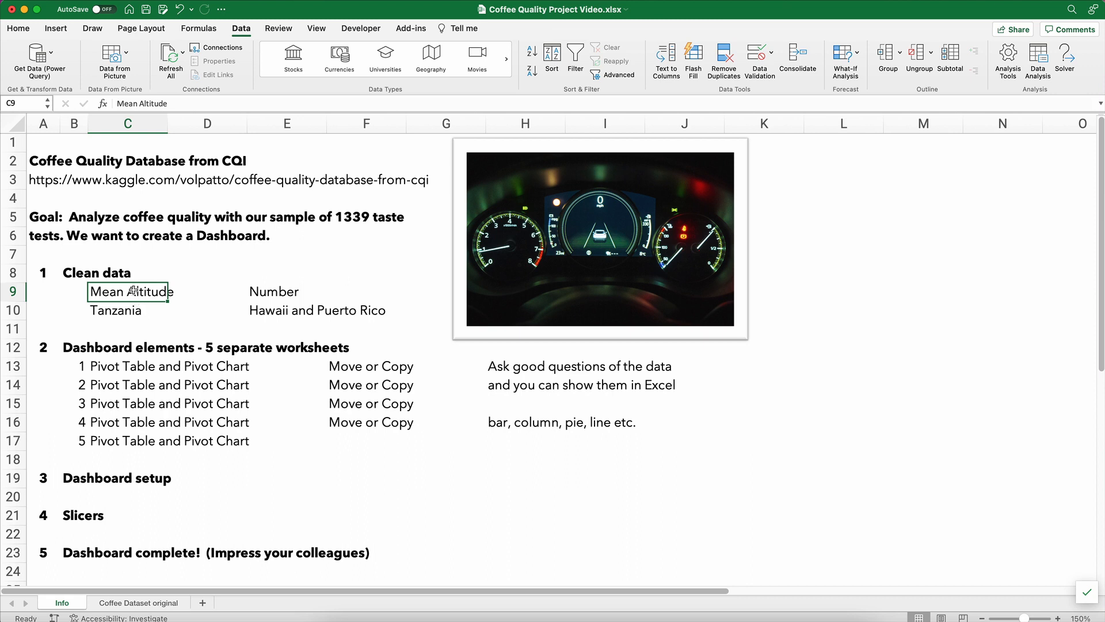
{"action": "left_click_drag", "start_coordinate": [136, 292], "coordinate": [265, 310]}
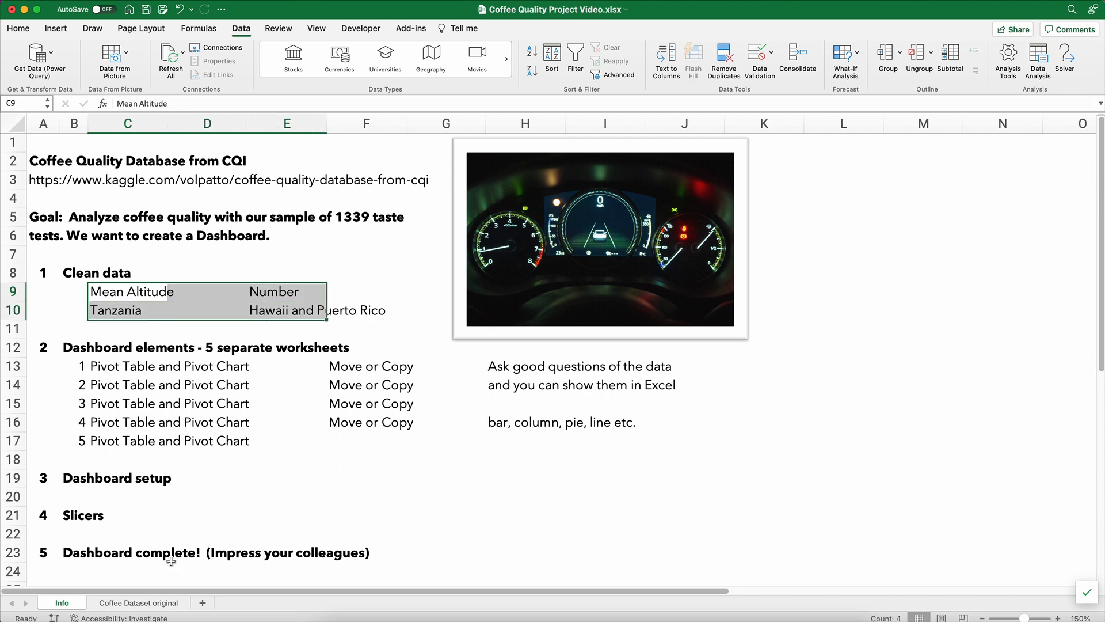
{"action": "left_click", "coordinate": [158, 603]}
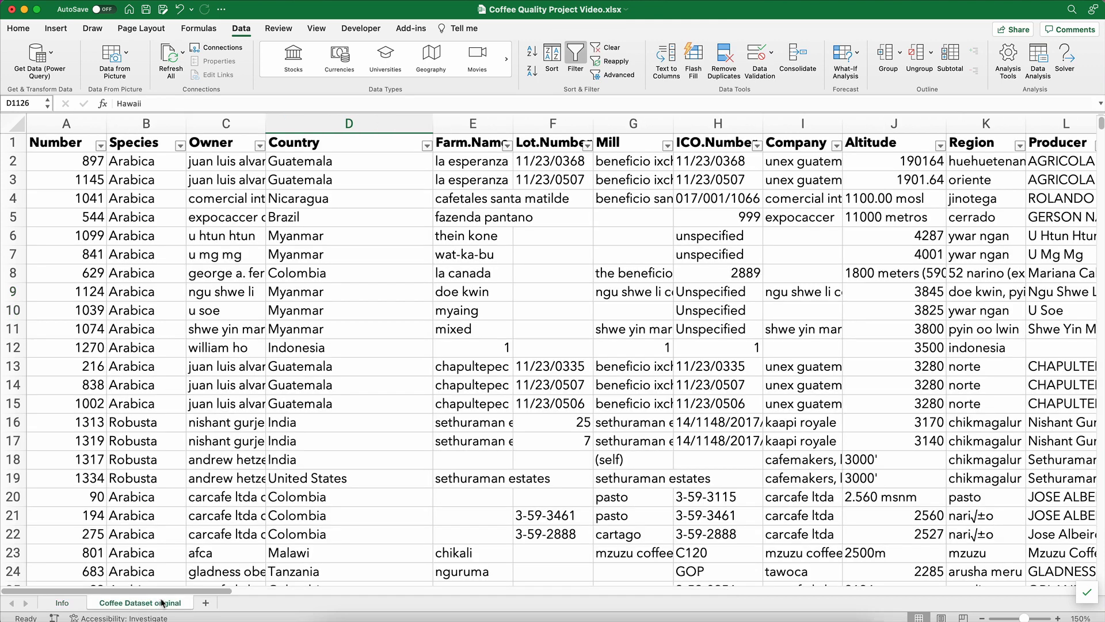
Rename the Coffee Dataset original sheet as Coffee Dataset.
{"action": "double_click", "coordinate": [169, 603]}
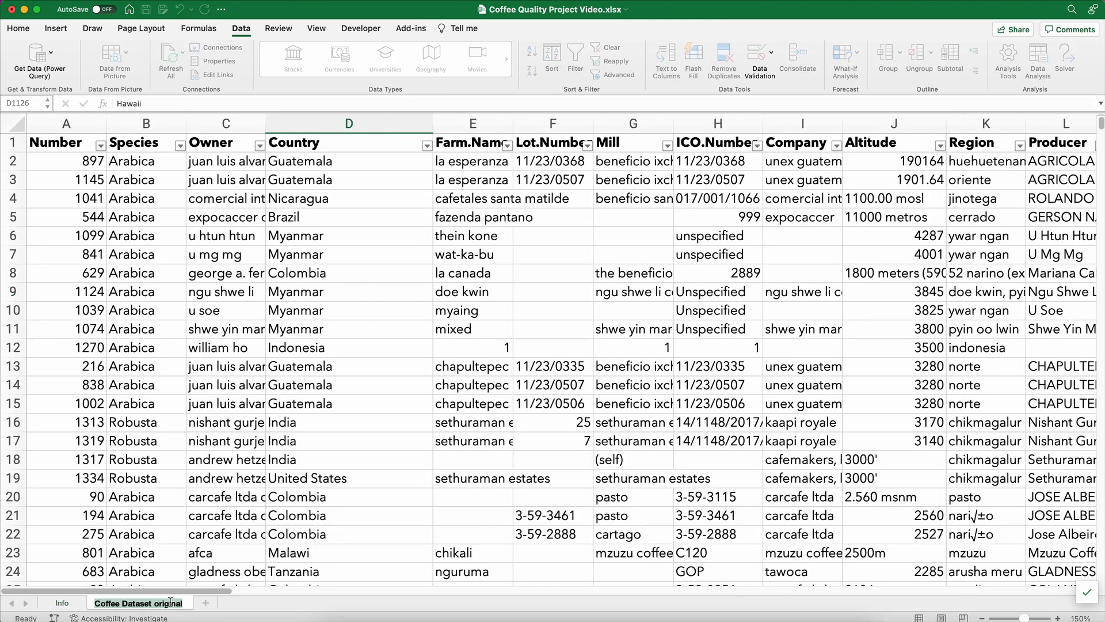
{"action": "key", "text": "Right"}
{"action": "key", "text": "BackSpace"}
{"action": "key", "text": "BackSpace"}
{"action": "key", "text": "BackSpace"}
{"action": "key", "text": "BackSpace"}
{"action": "key", "text": "BackSpace"}
{"action": "key", "text": "BackSpace"}
{"action": "key", "text": "BackSpace"}
{"action": "key", "text": "BackSpace"}
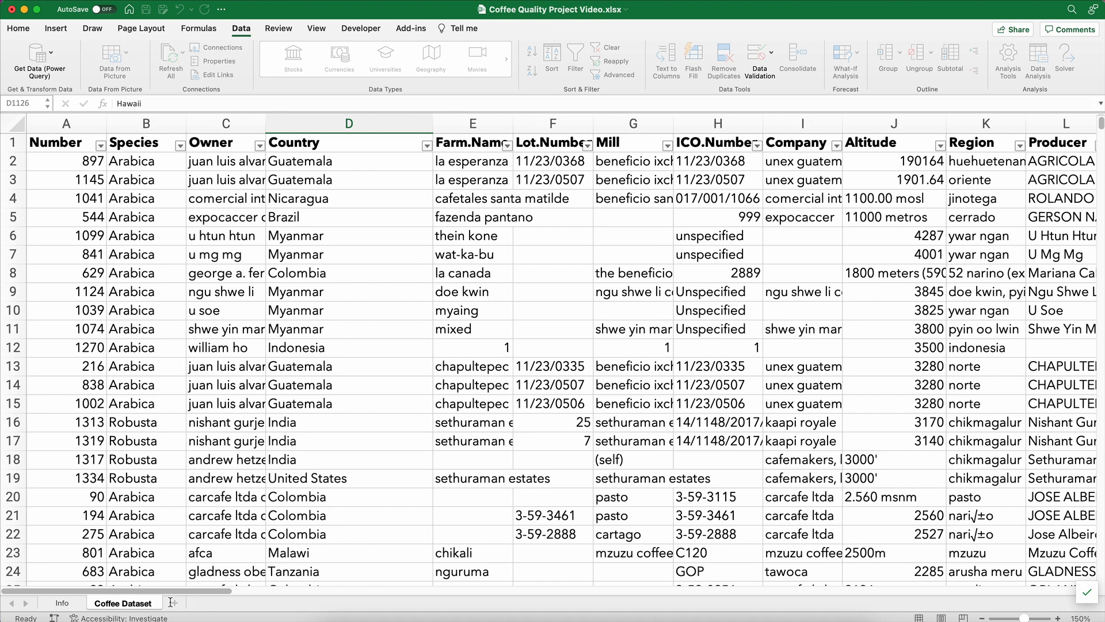
{"action": "key", "text": "Return"}
{"action": "left_click", "coordinate": [156, 334]}
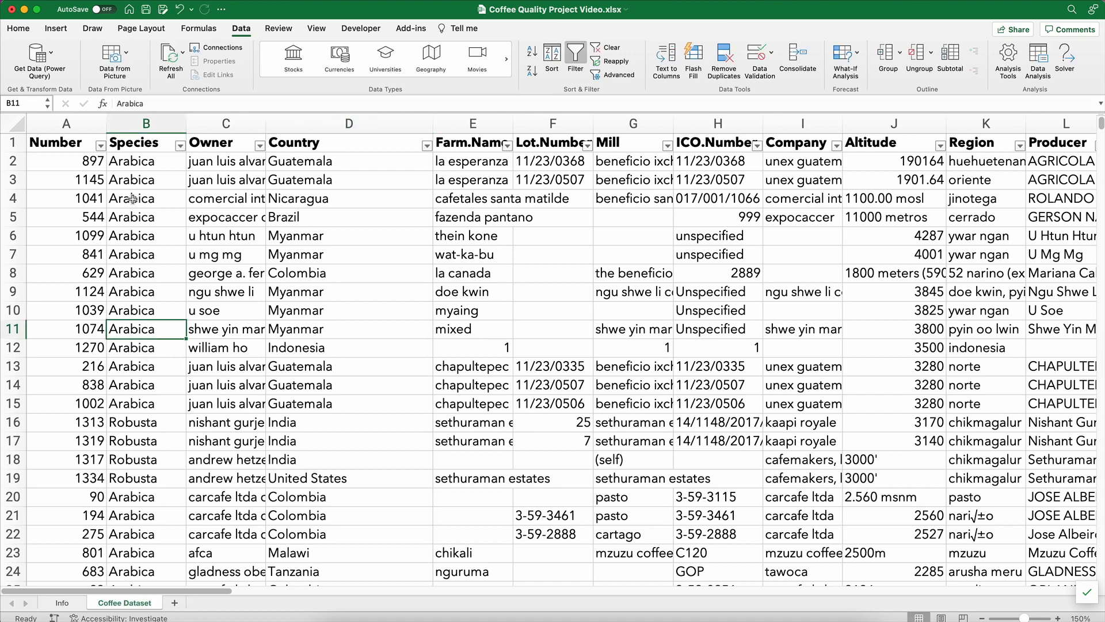
Sort the dataset by the Number column in ascending order.
{"action": "left_click", "coordinate": [100, 146]}
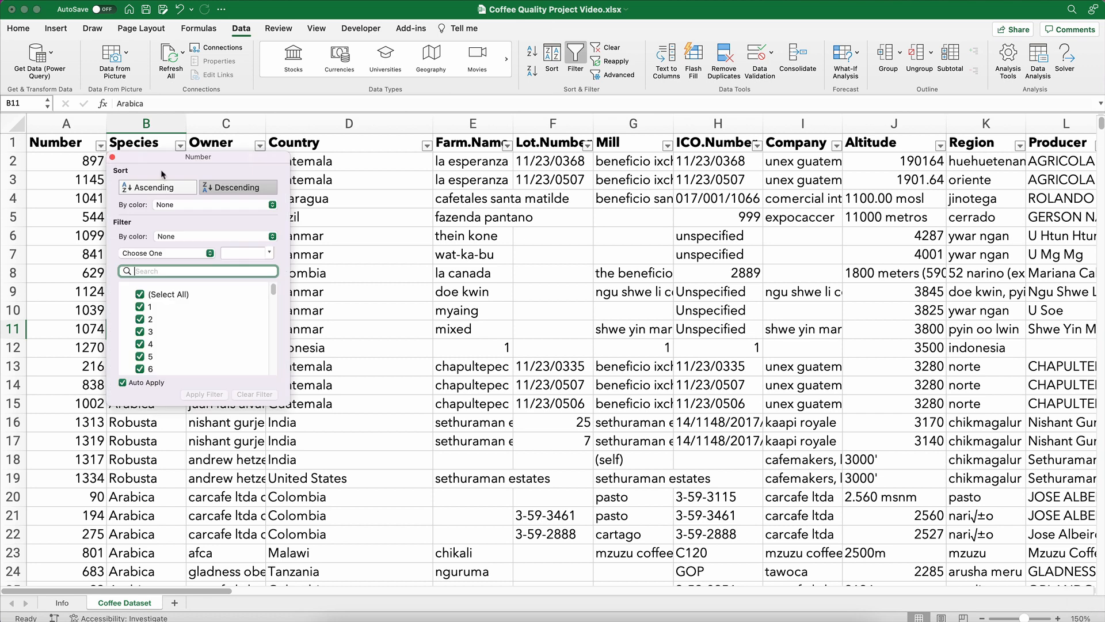
{"action": "left_click", "coordinate": [236, 189]}
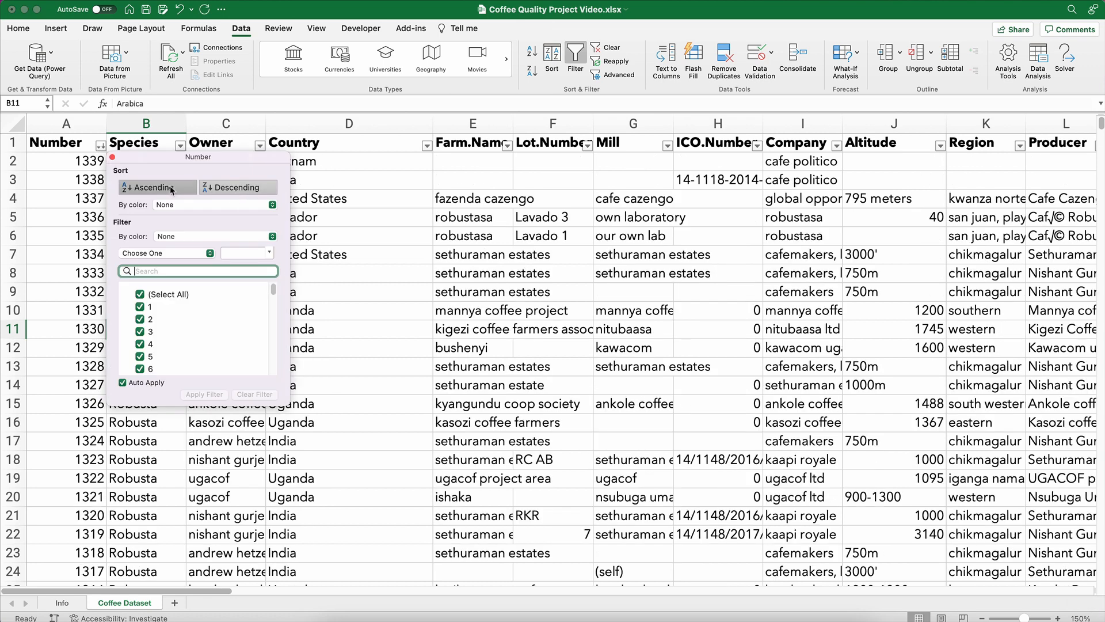
{"action": "left_click", "coordinate": [171, 189]}
{"action": "left_click", "coordinate": [112, 159]}
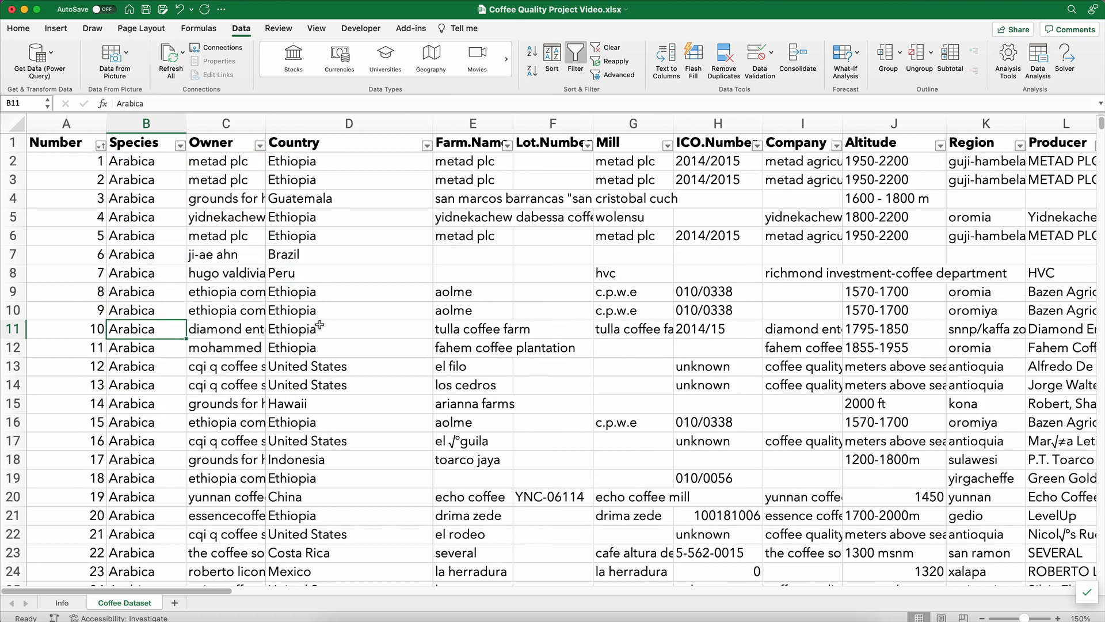
{"action": "left_click", "coordinate": [325, 330]}
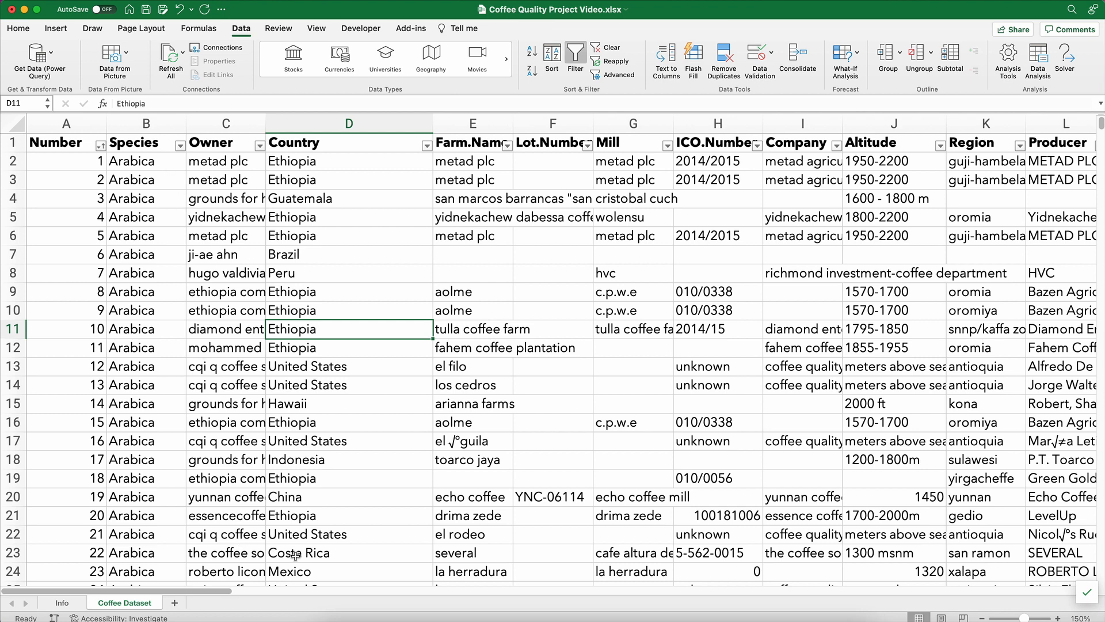
Switch to Coffee Quality Project.xlsx, examine its Aftertaste by Country pivot table and chart, and return to the working file.
{"action": "key", "text": "super+grave"}
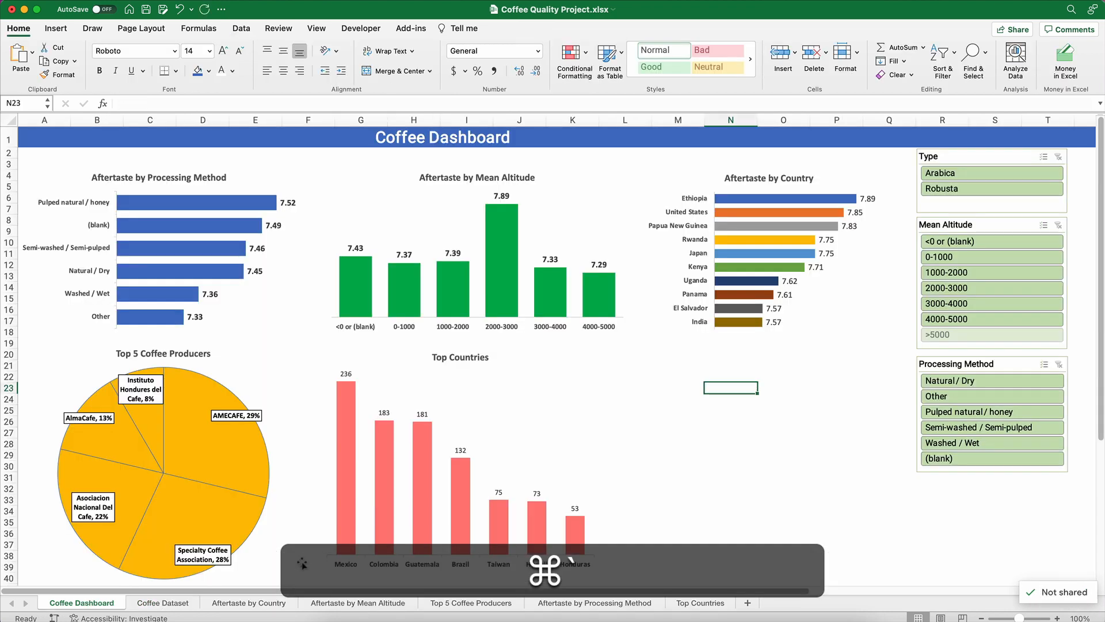
{"action": "left_click", "coordinate": [173, 603]}
{"action": "left_click", "coordinate": [230, 603]}
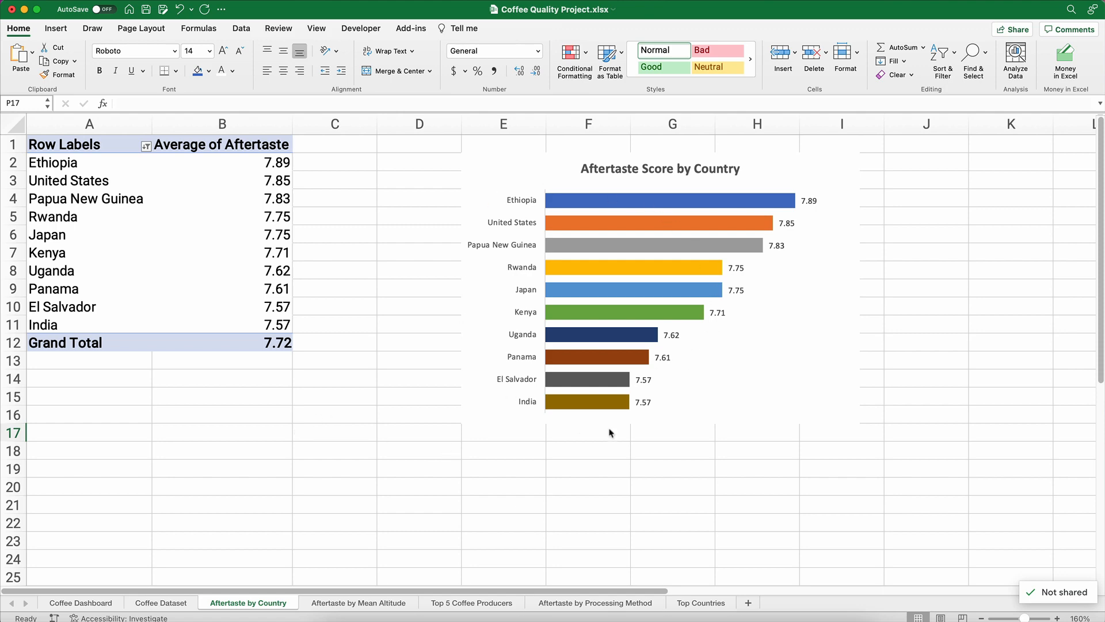
{"action": "key", "text": "super+grave"}
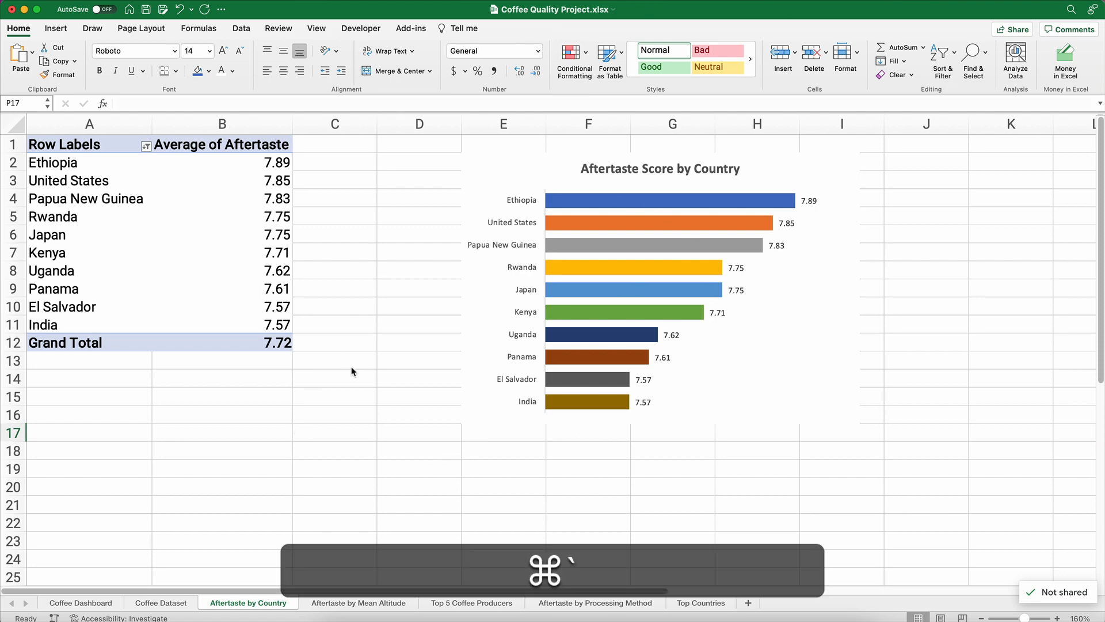
Insert a PivotChart of the whole Coffee Dataset range on a new worksheet and move that sheet after Coffee Dataset.
{"action": "left_click", "coordinate": [201, 281]}
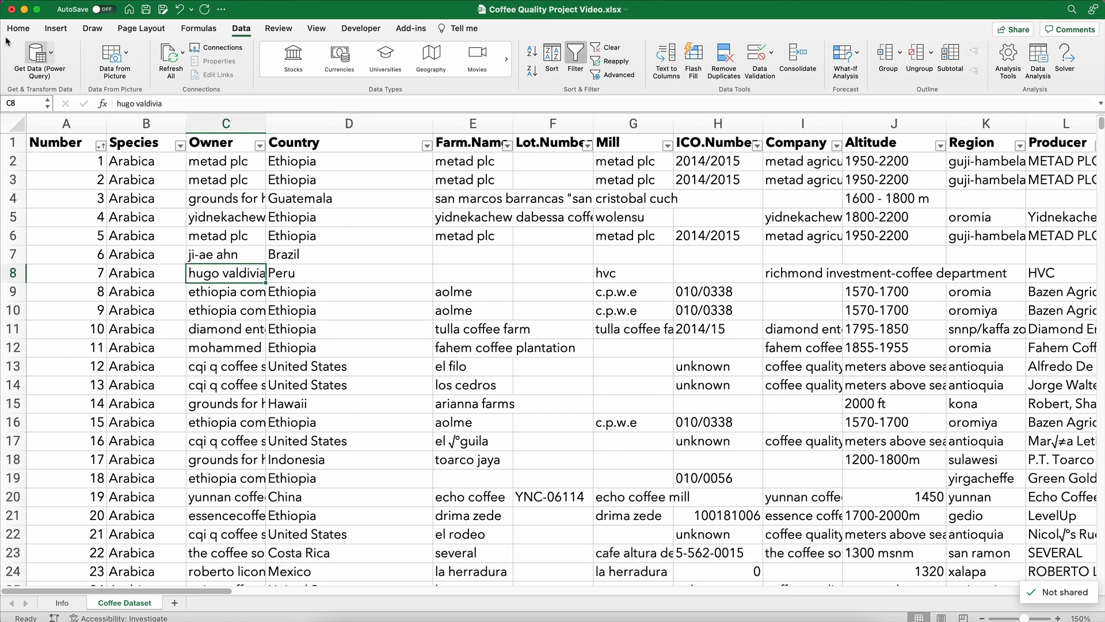
{"action": "left_click", "coordinate": [54, 29]}
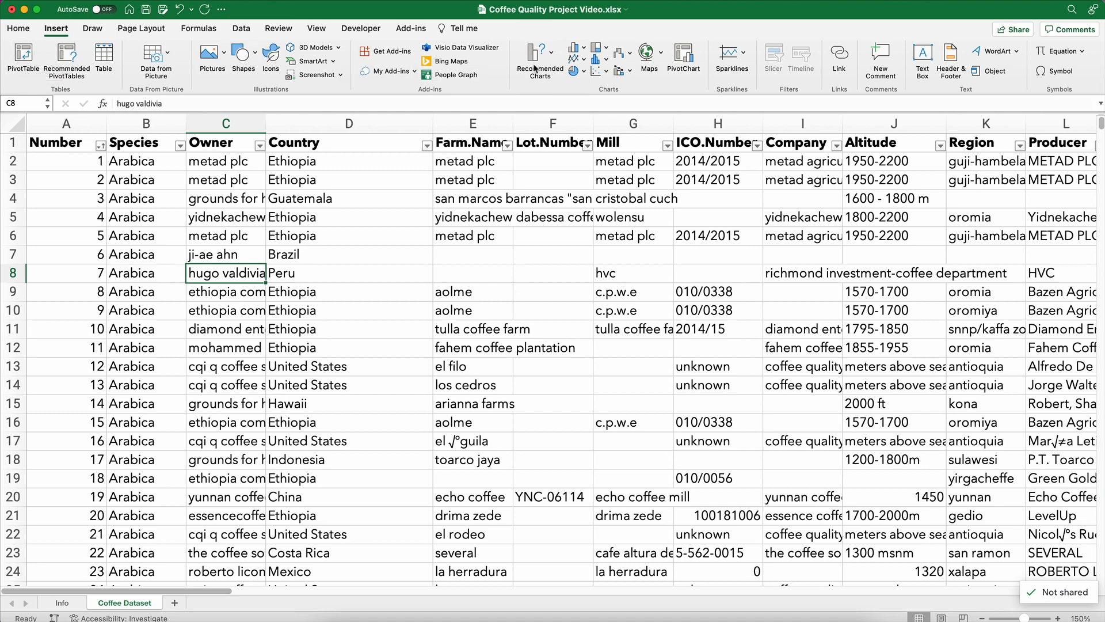
{"action": "left_click", "coordinate": [684, 57]}
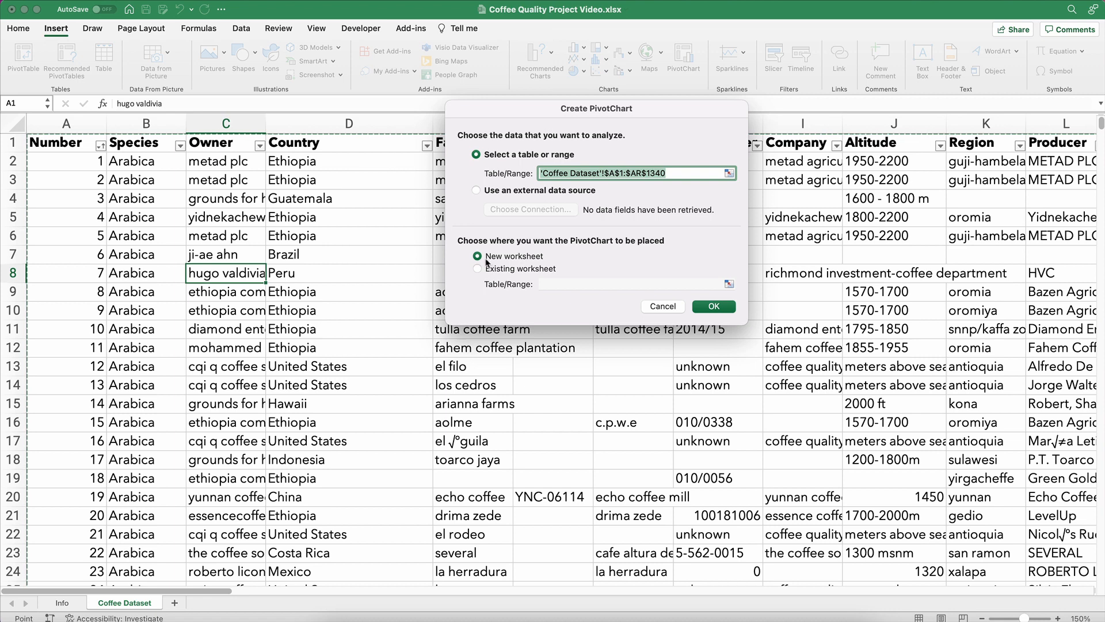
{"action": "left_click", "coordinate": [714, 305]}
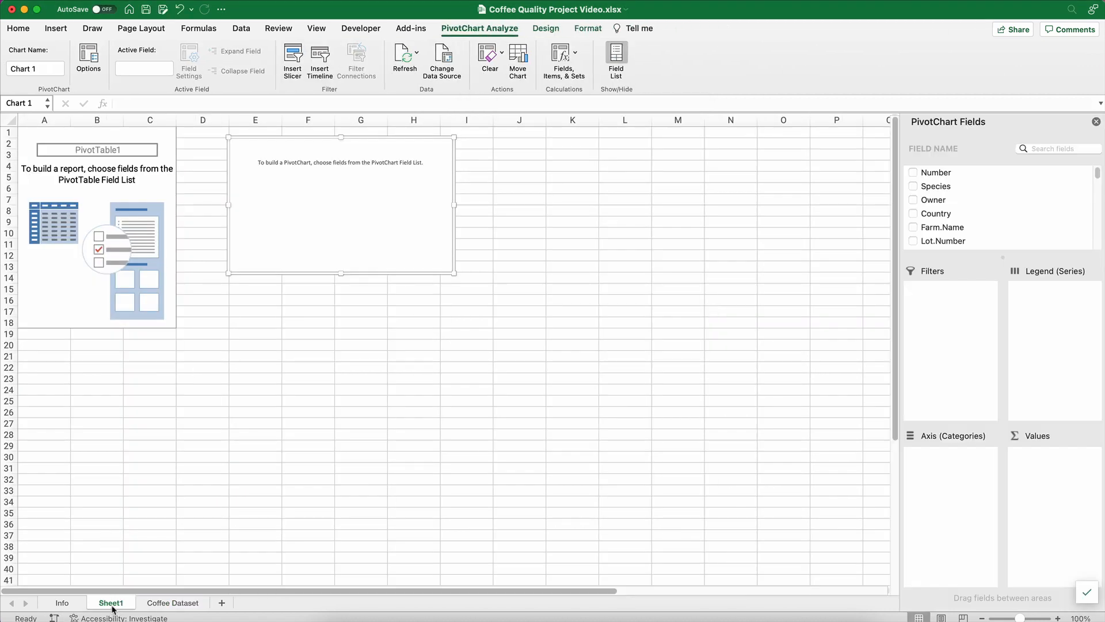
{"action": "left_click_drag", "start_coordinate": [125, 605], "coordinate": [216, 606]}
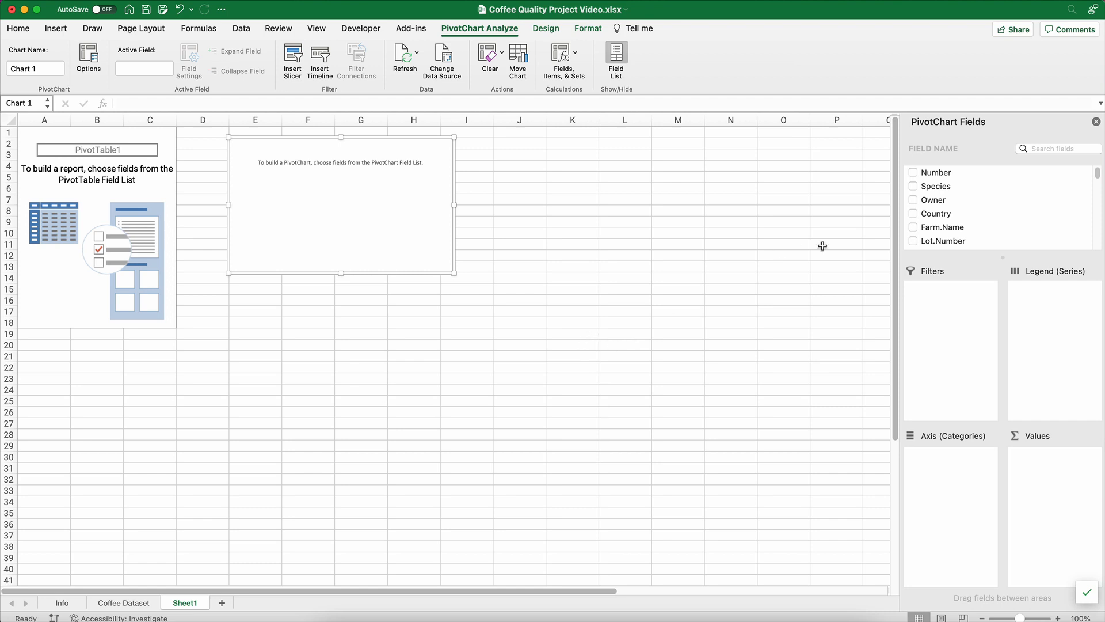
Add the Aftertaste field to the PivotChart's values and summarize it by Average.
{"action": "scroll", "coordinate": [1023, 221], "scroll_direction": "down", "scroll_amount": 5}
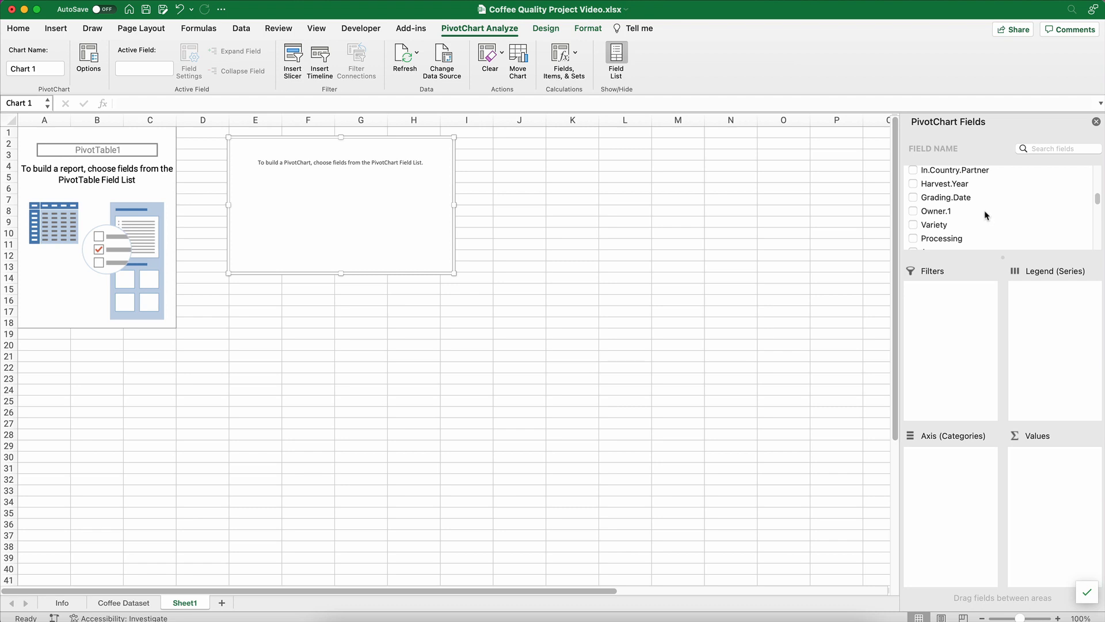
{"action": "scroll", "coordinate": [986, 214], "scroll_direction": "down", "scroll_amount": 4}
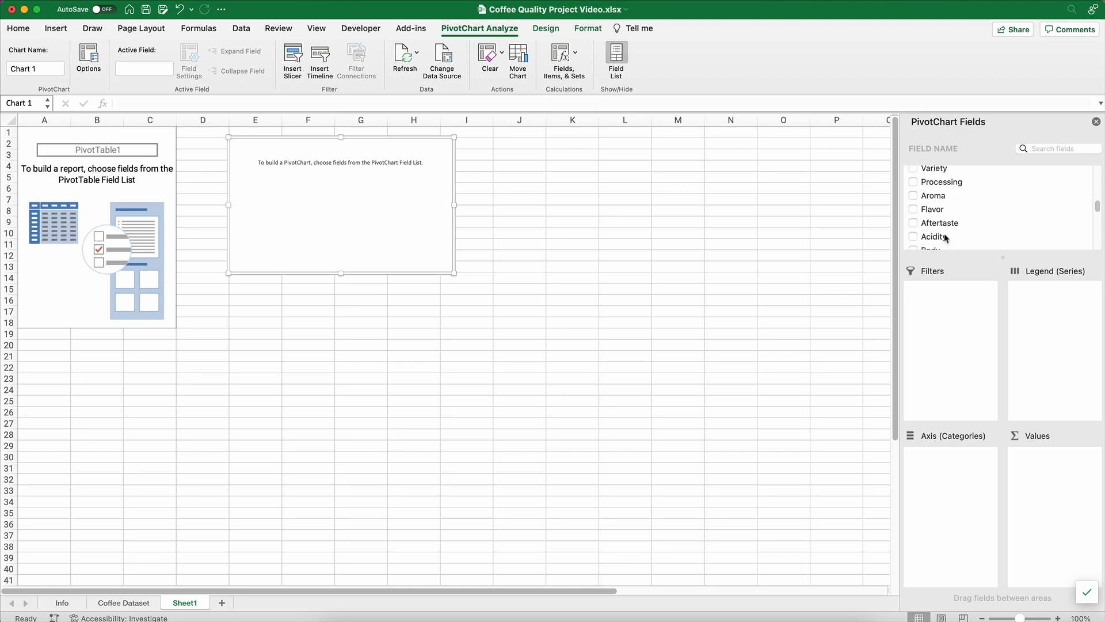
{"action": "scroll", "coordinate": [933, 224], "scroll_direction": "down", "scroll_amount": 3}
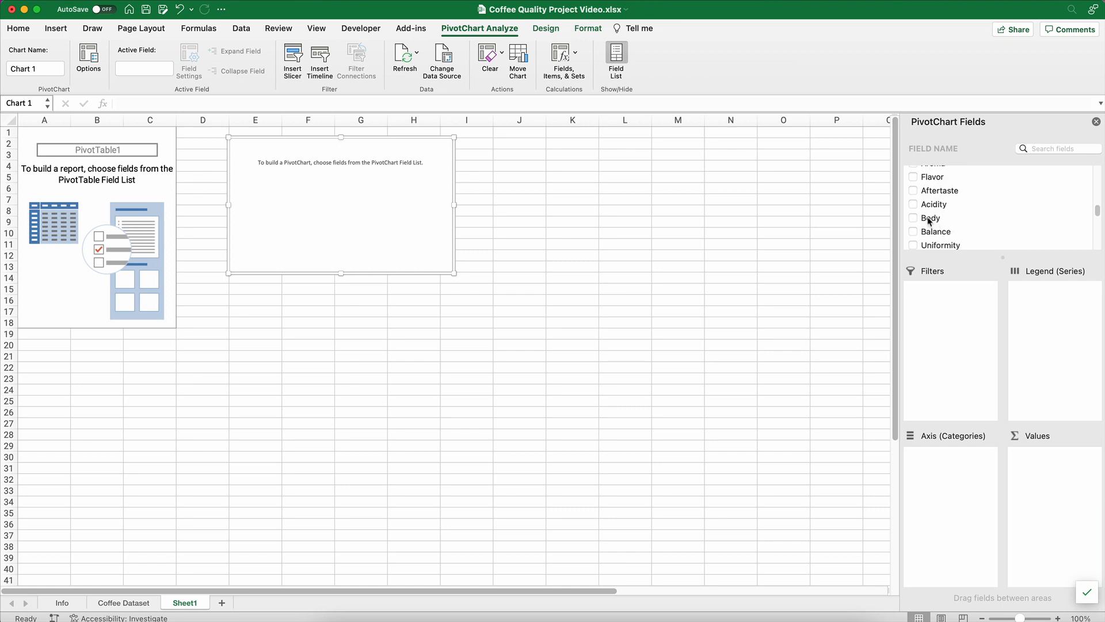
{"action": "scroll", "coordinate": [938, 219], "scroll_direction": "down", "scroll_amount": 3}
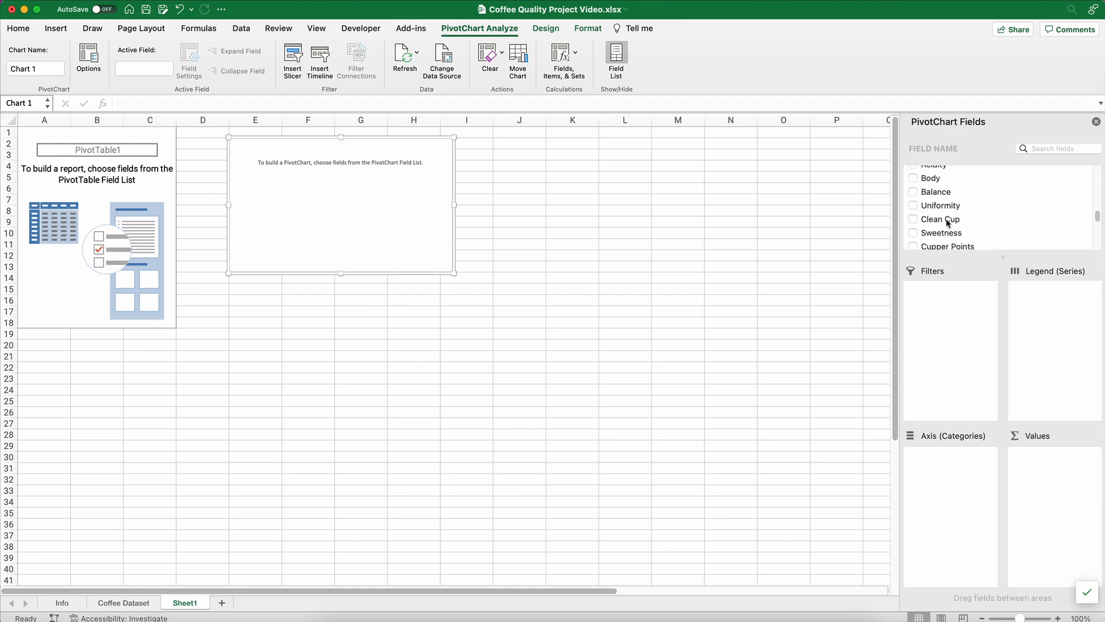
{"action": "scroll", "coordinate": [985, 230], "scroll_direction": "down", "scroll_amount": 1}
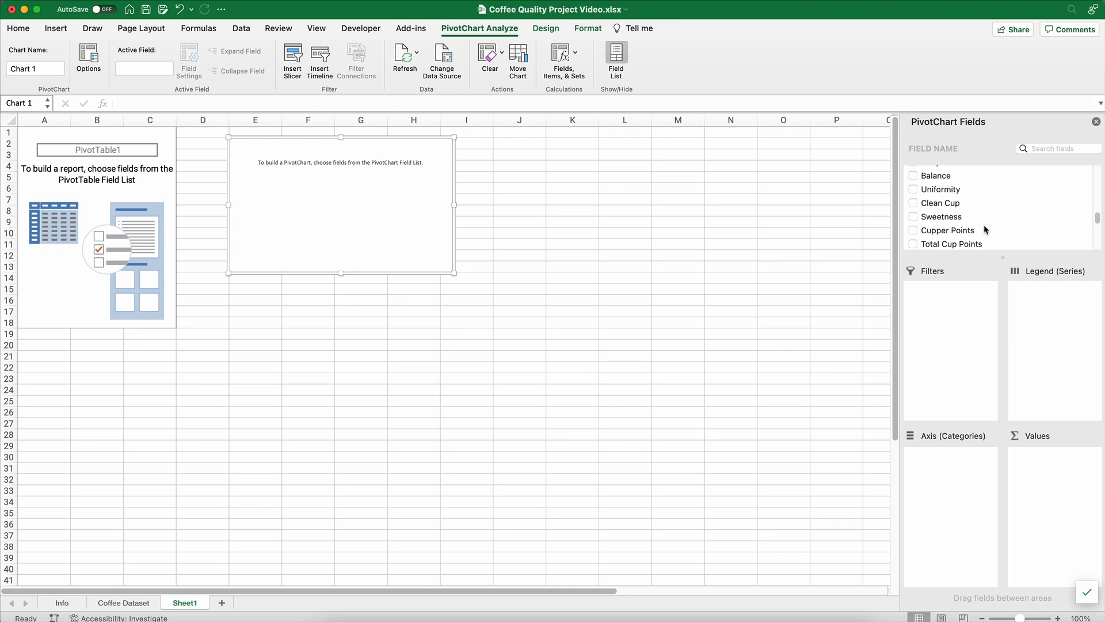
{"action": "scroll", "coordinate": [985, 231], "scroll_direction": "up", "scroll_amount": 6}
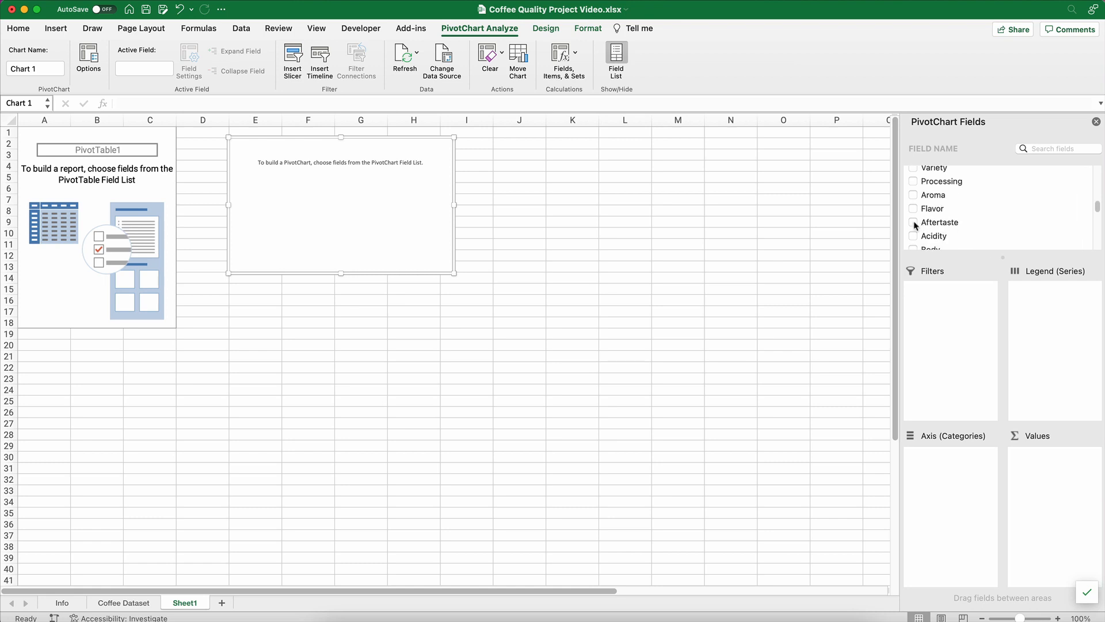
{"action": "left_click", "coordinate": [914, 224]}
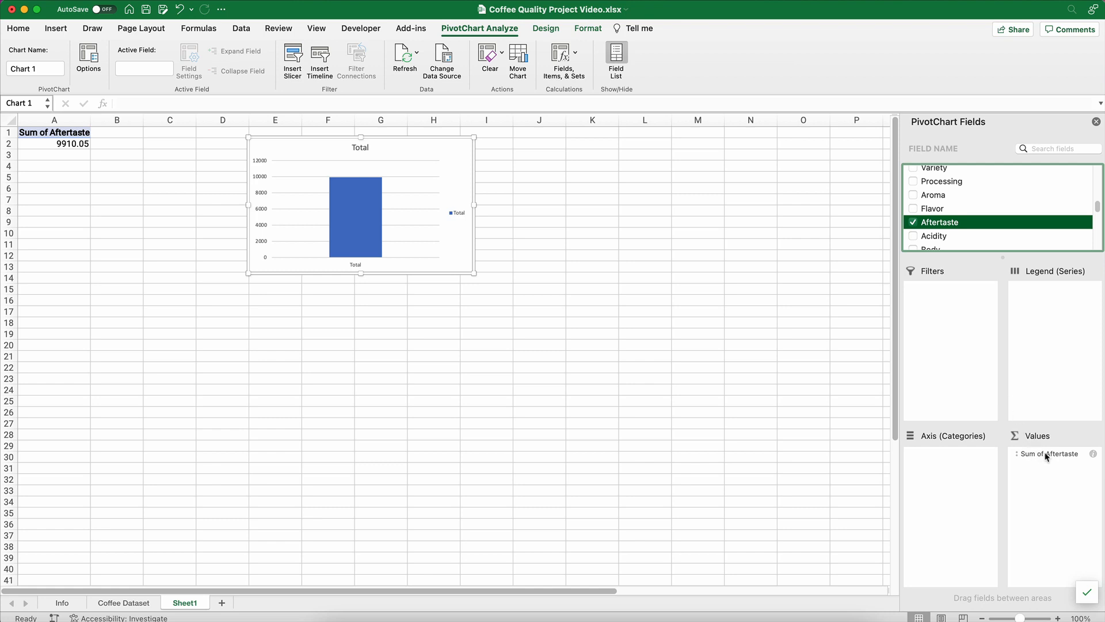
{"action": "left_click", "coordinate": [1093, 455]}
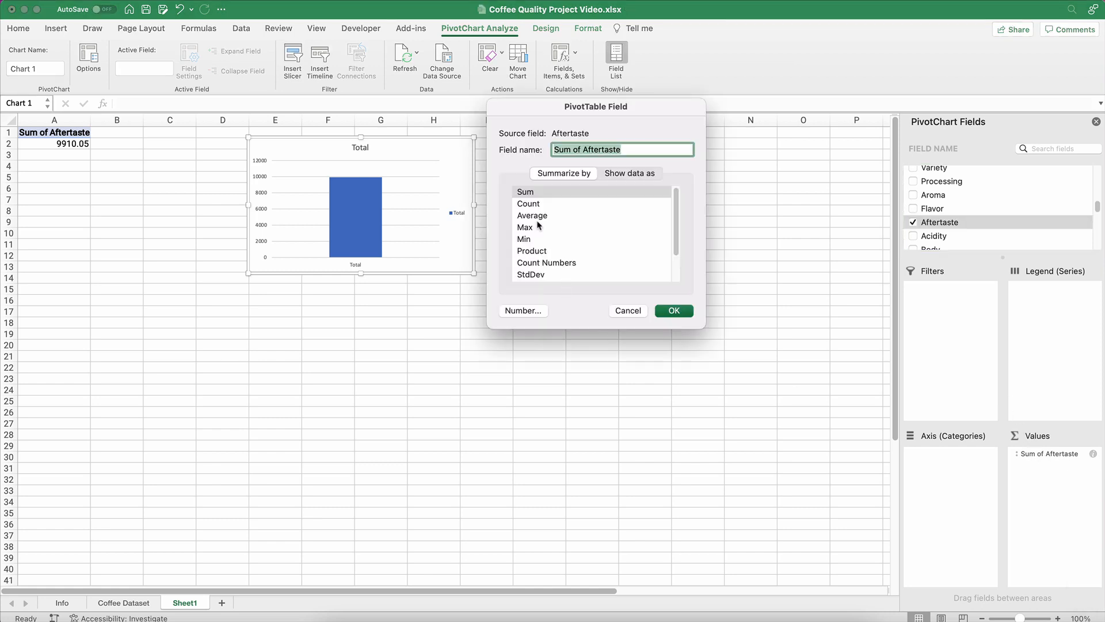
{"action": "left_click", "coordinate": [539, 218]}
{"action": "left_click", "coordinate": [673, 311]}
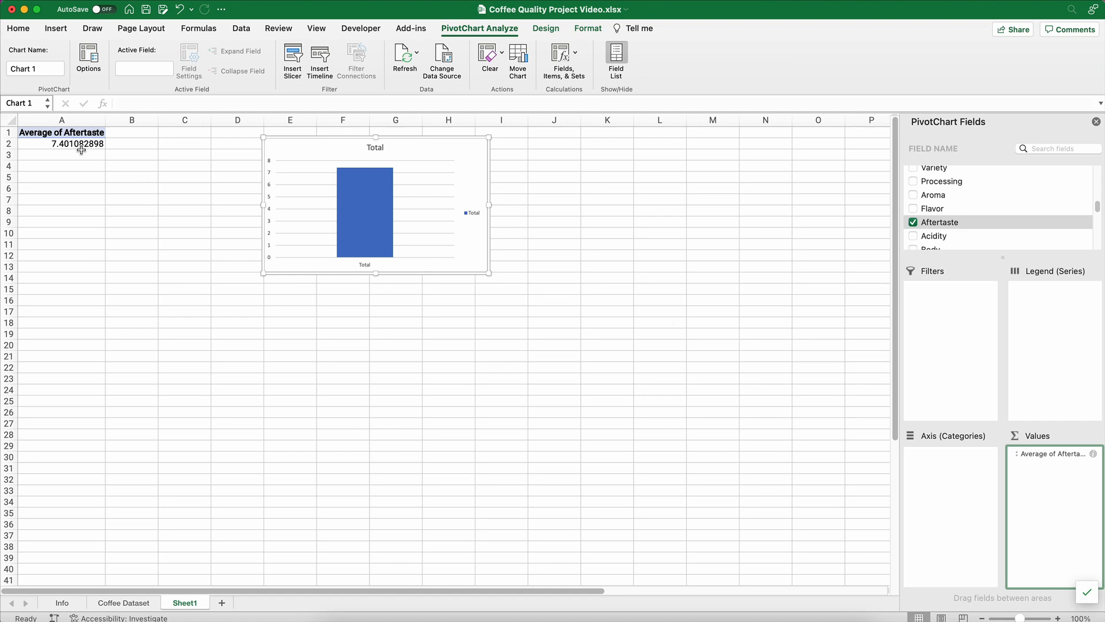
Add the Country field to the PivotChart's axis categories so average aftertaste is broken down by country.
{"action": "scroll", "coordinate": [967, 216], "scroll_direction": "down", "scroll_amount": 1}
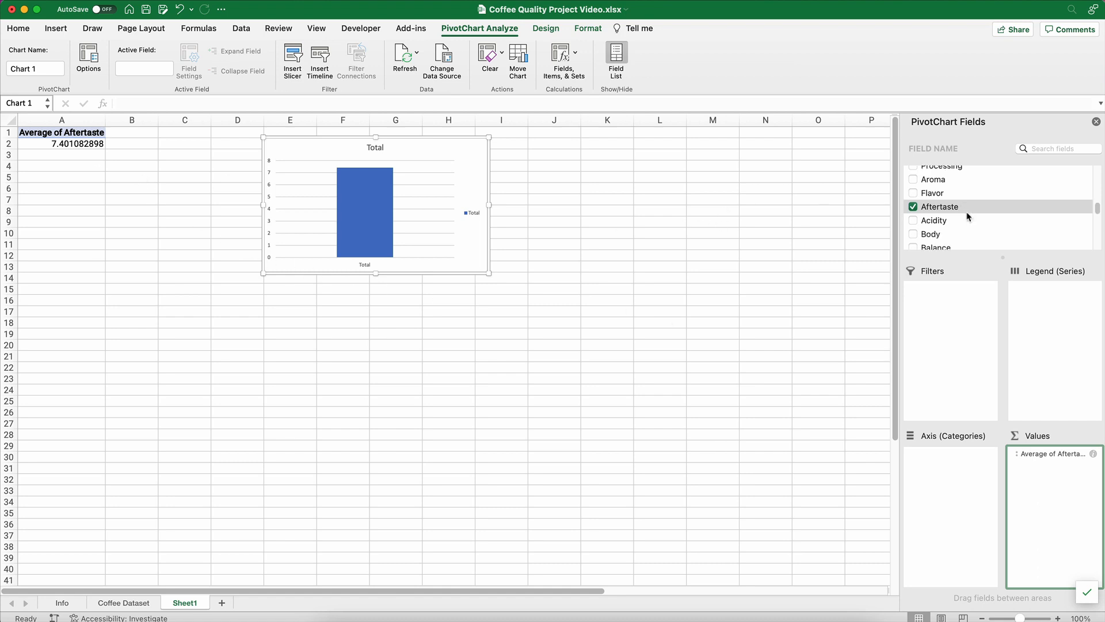
{"action": "scroll", "coordinate": [968, 216], "scroll_direction": "up", "scroll_amount": 10}
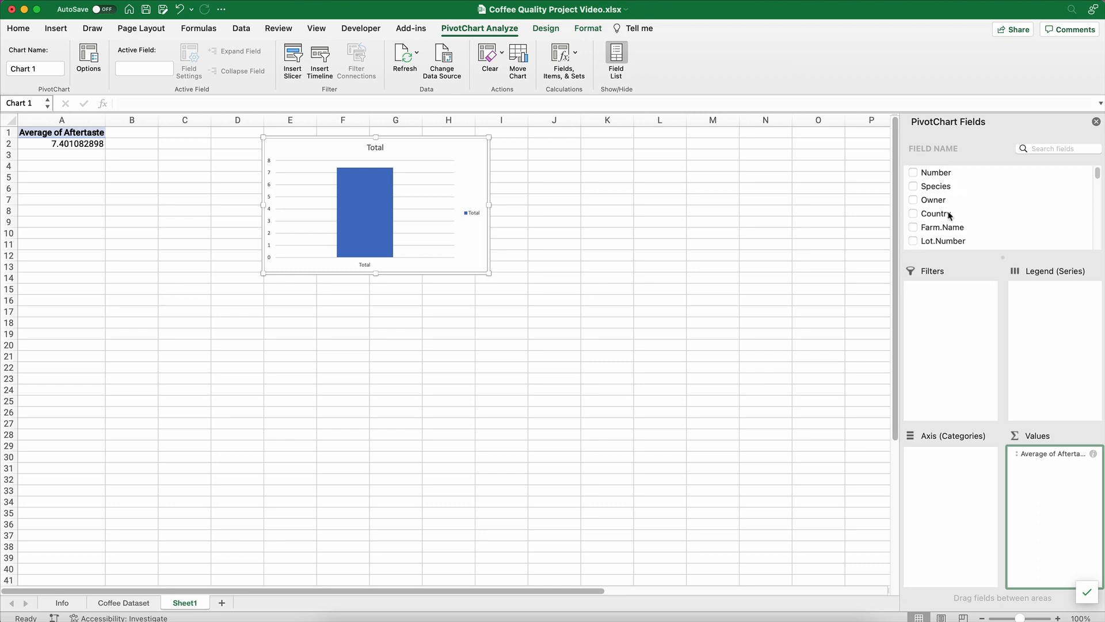
{"action": "left_click", "coordinate": [913, 214]}
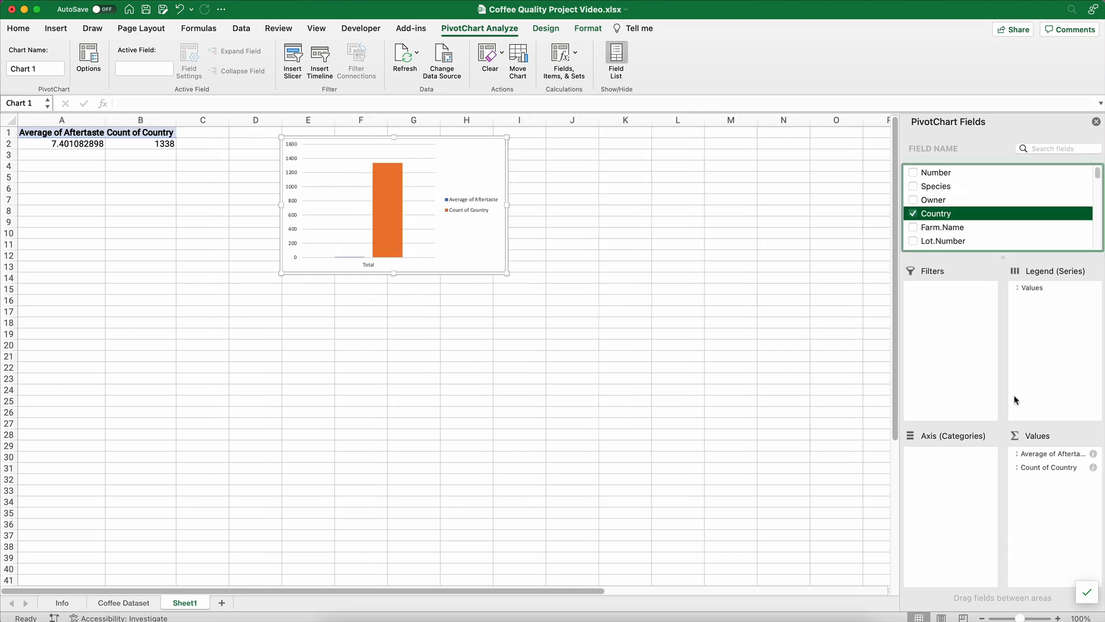
{"action": "left_click_drag", "start_coordinate": [1053, 466], "coordinate": [954, 457]}
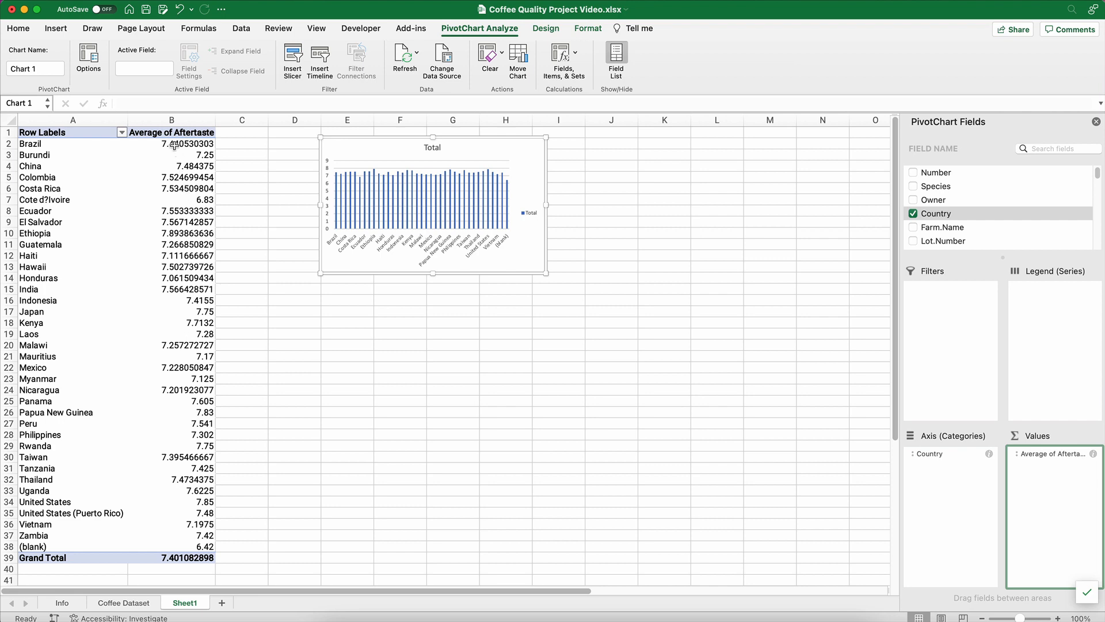
Format the Average of Aftertaste values in the pivot table as Number with 2 decimal places.
{"action": "left_click", "coordinate": [174, 133]}
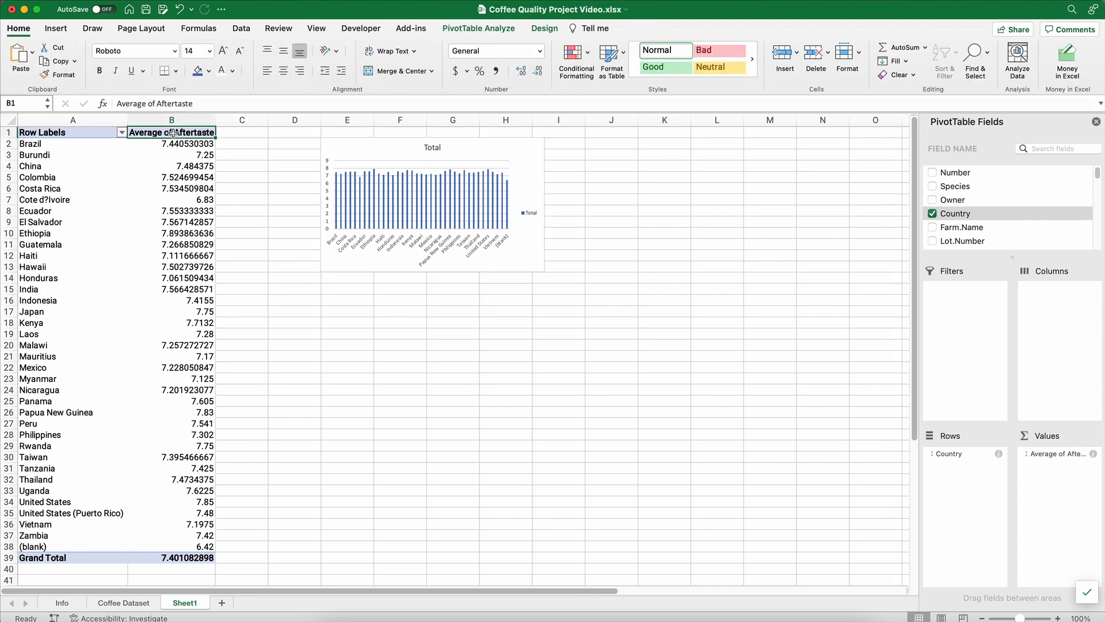
{"action": "right_click", "coordinate": [174, 133]}
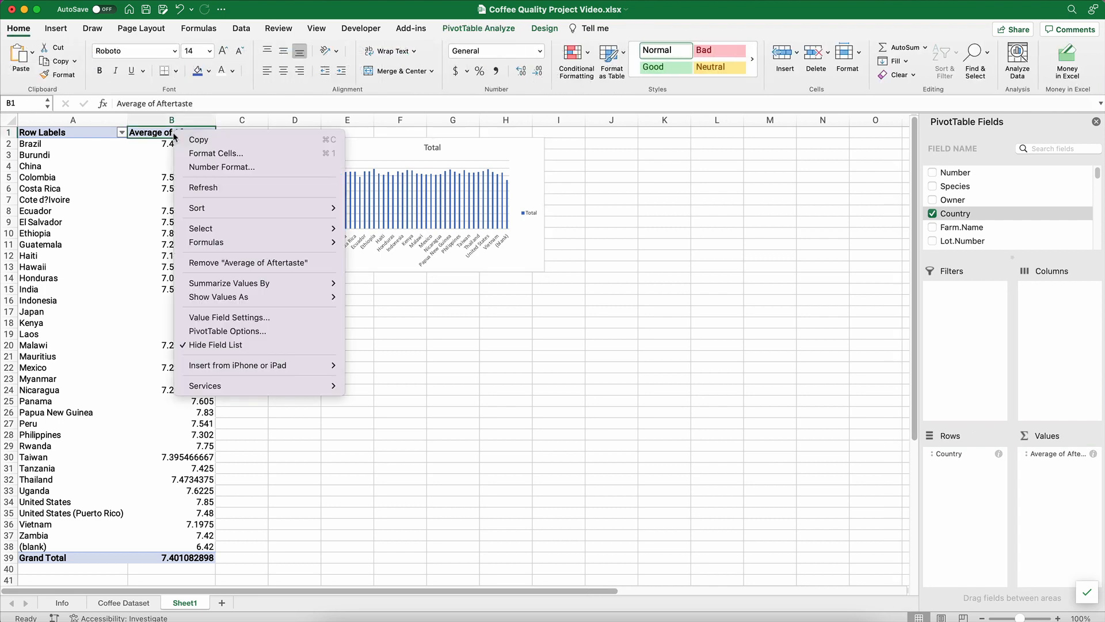
{"action": "left_click", "coordinate": [217, 168]}
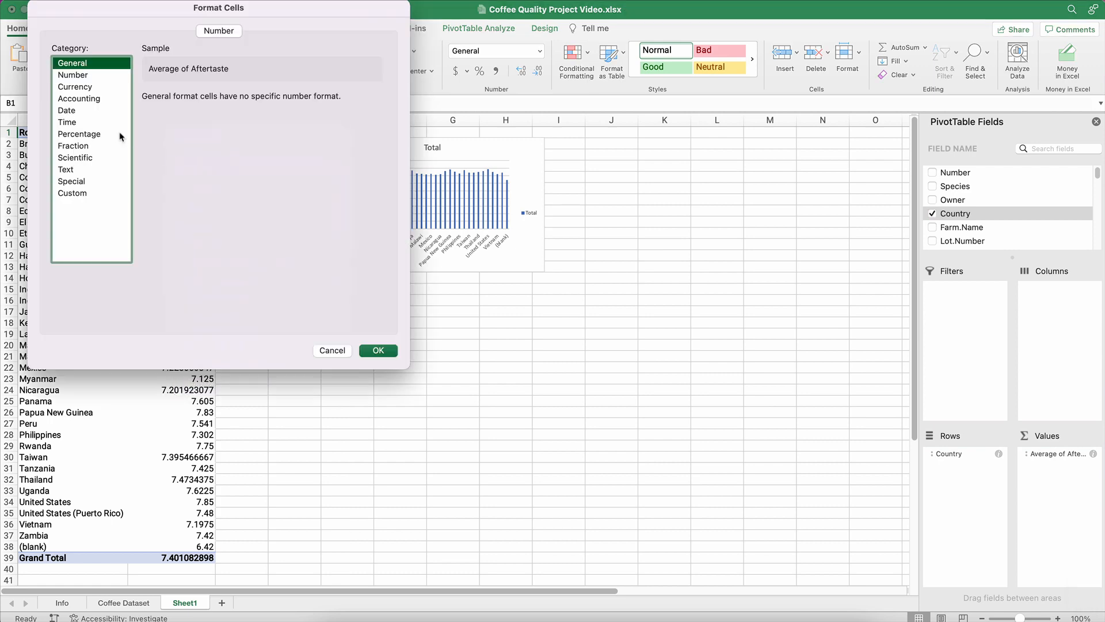
{"action": "left_click", "coordinate": [73, 76]}
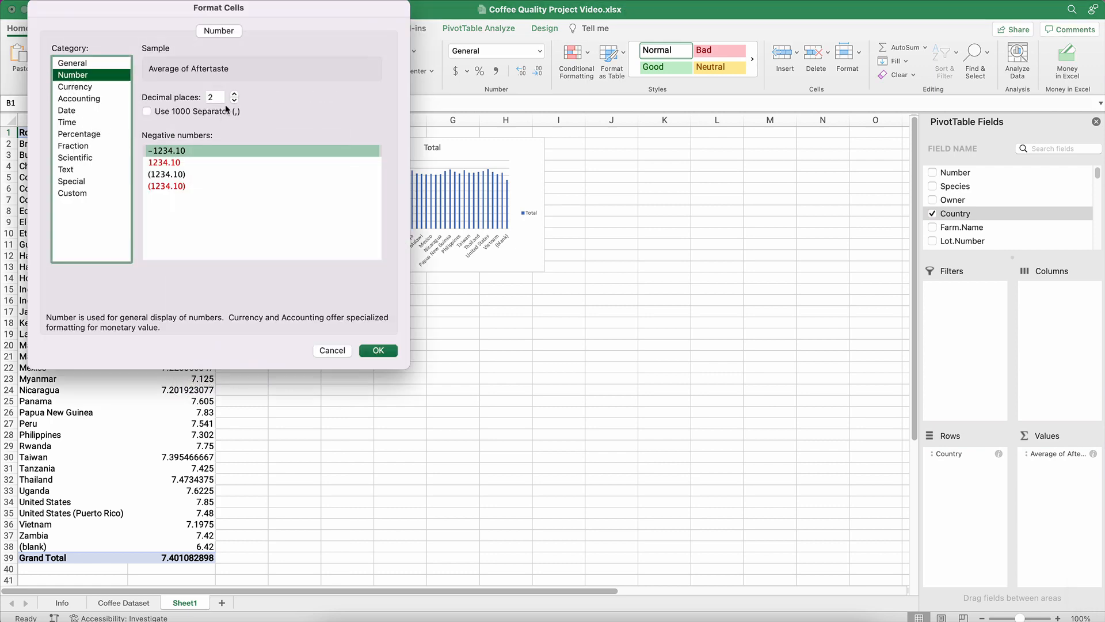
{"action": "left_click", "coordinate": [378, 351]}
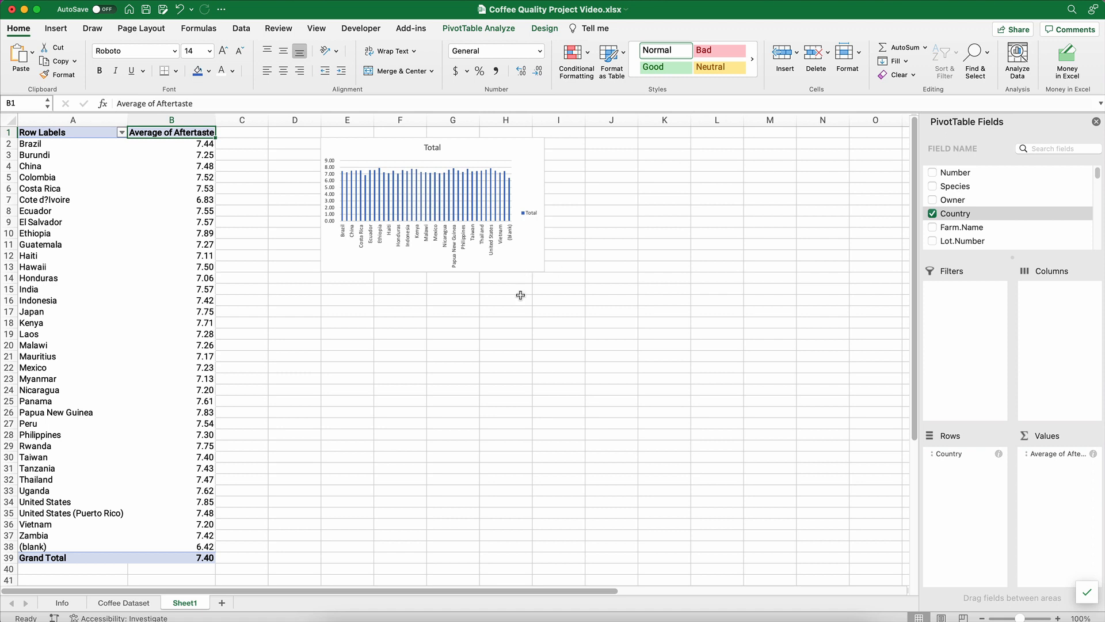
Hide the gridlines on the pivot table worksheet.
{"action": "left_click", "coordinate": [506, 322]}
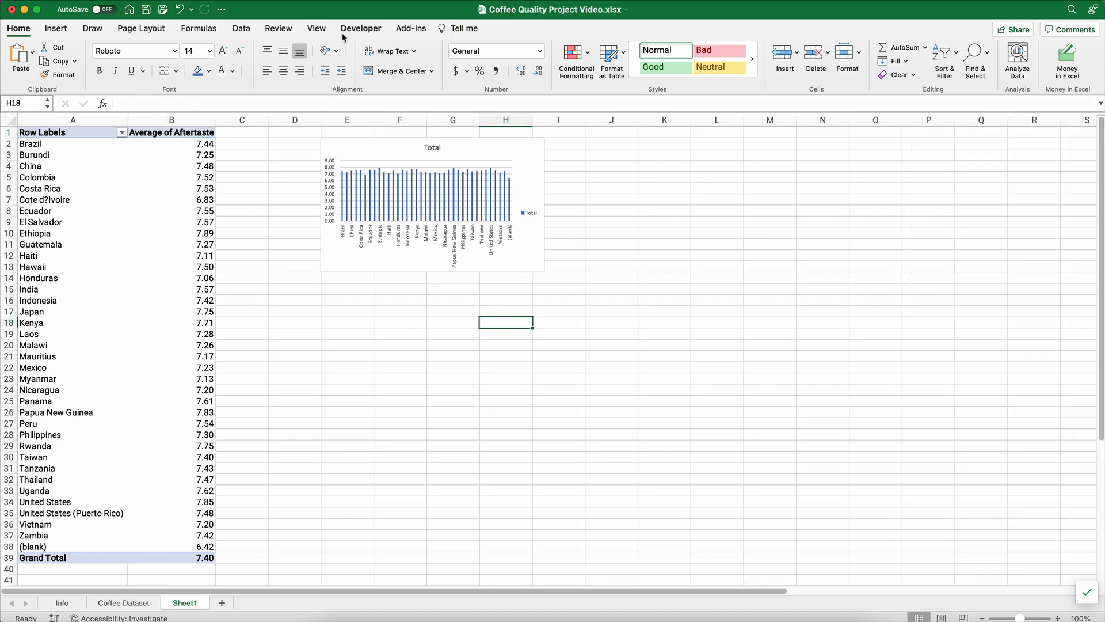
{"action": "left_click", "coordinate": [320, 32]}
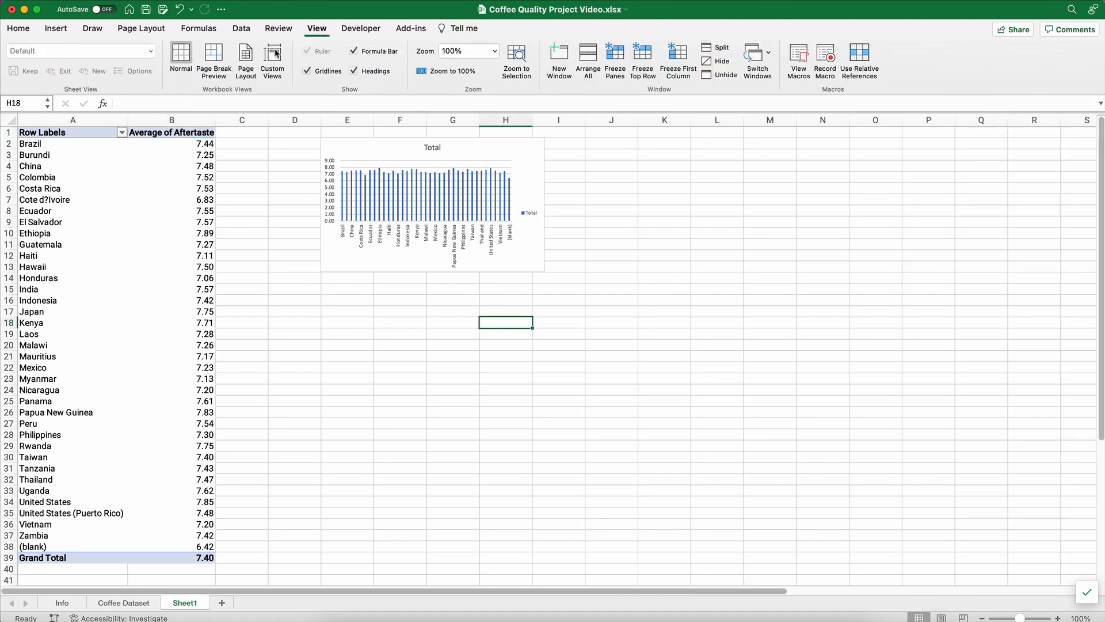
{"action": "left_click", "coordinate": [307, 70]}
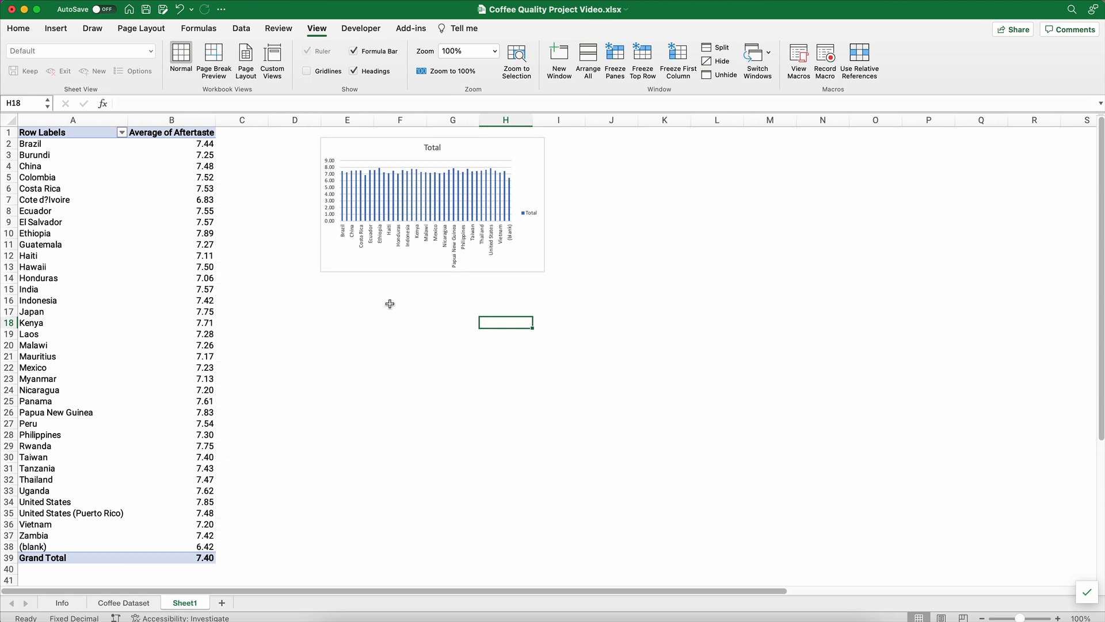
Enlarge the pivot chart so it extends across to about column K and down to about row 24.
{"action": "left_click", "coordinate": [354, 310]}
{"action": "left_click", "coordinate": [344, 259]}
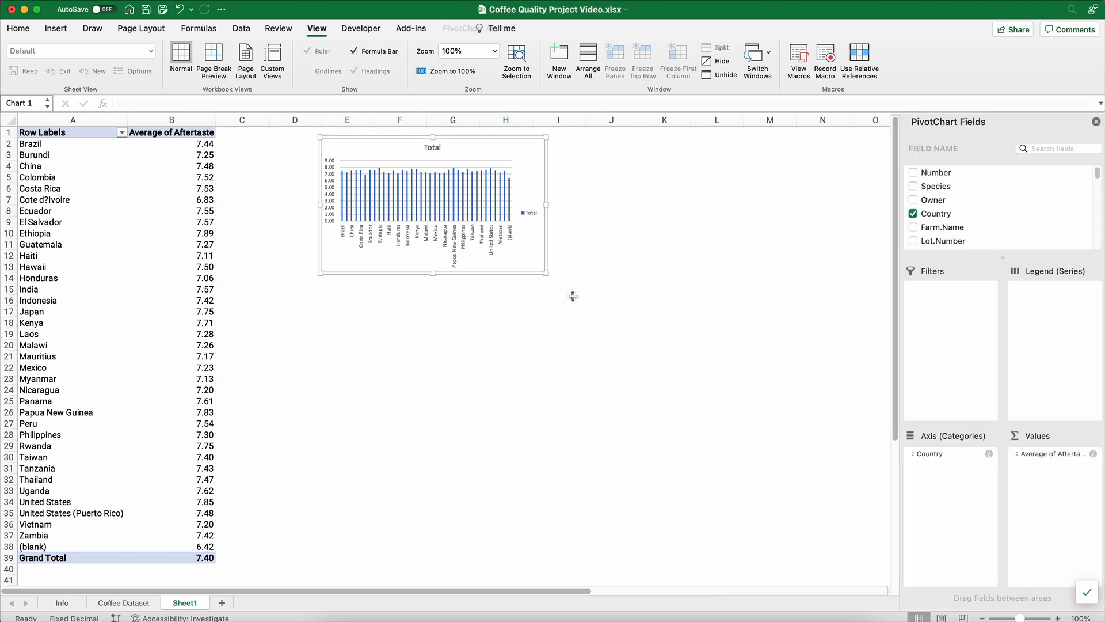
{"action": "left_click_drag", "start_coordinate": [545, 273], "coordinate": [655, 396]}
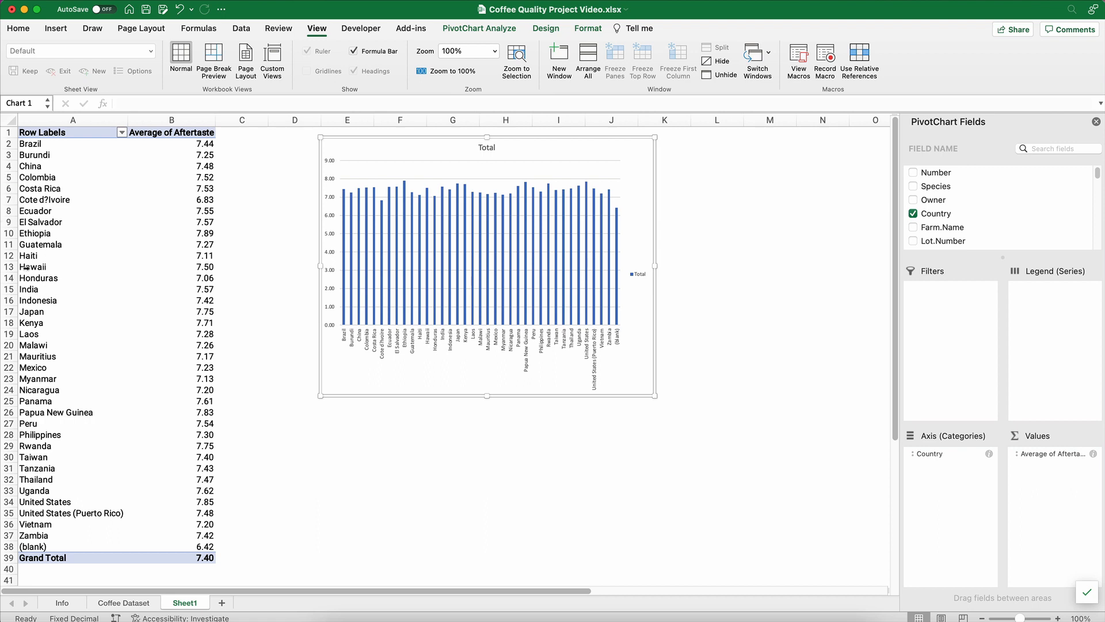
{"action": "left_click", "coordinate": [61, 133]}
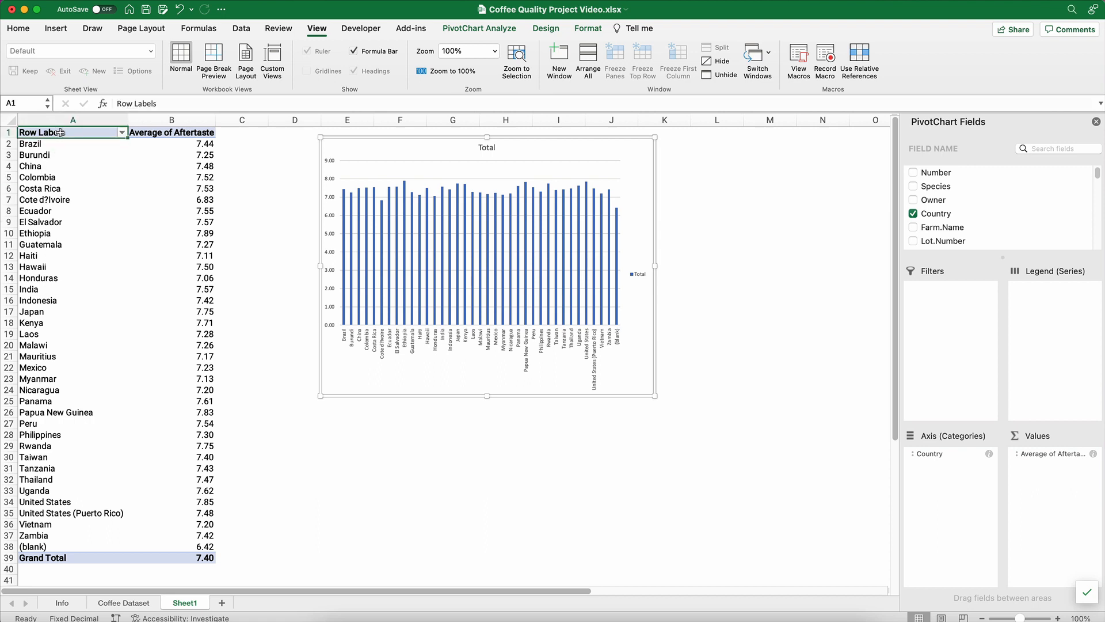
{"action": "right_click", "coordinate": [61, 136]}
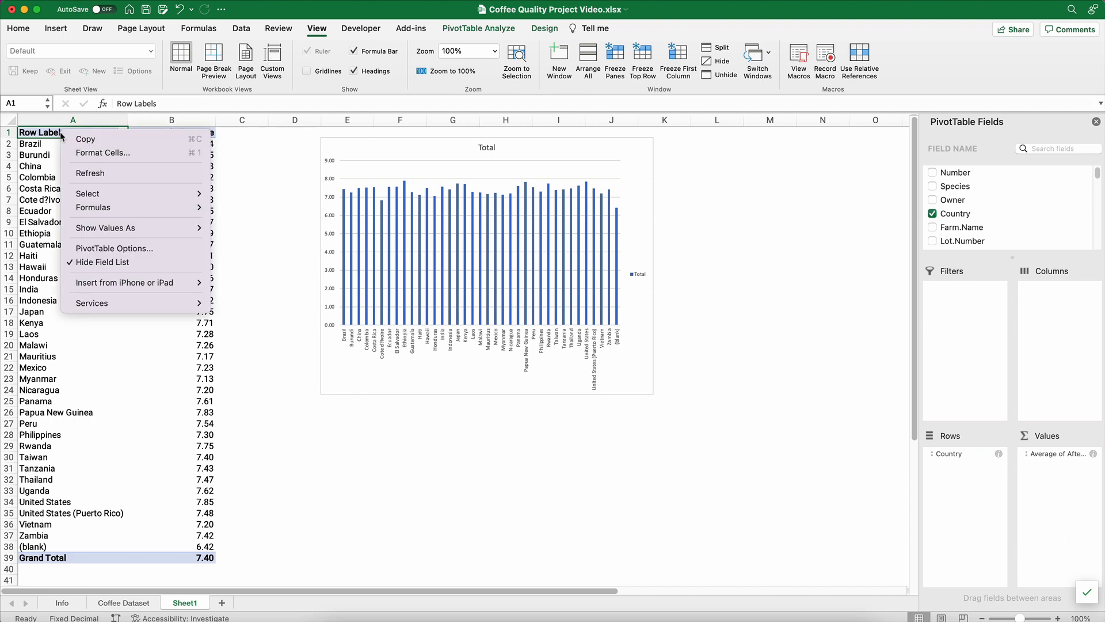
{"action": "mouse_move", "coordinate": [96, 195]}
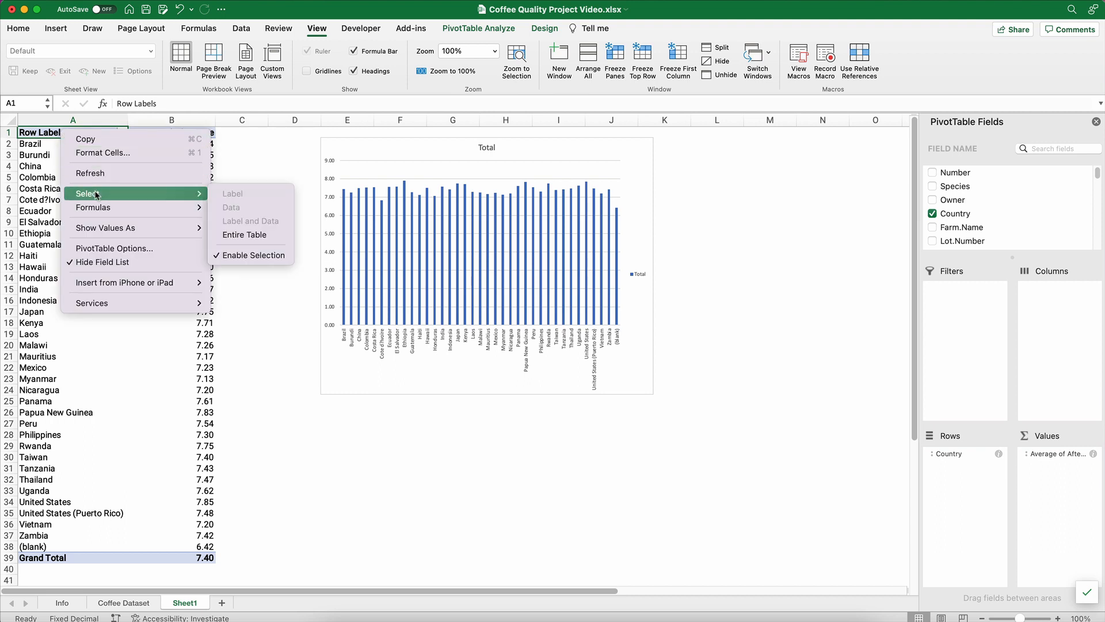
{"action": "left_click", "coordinate": [34, 172]}
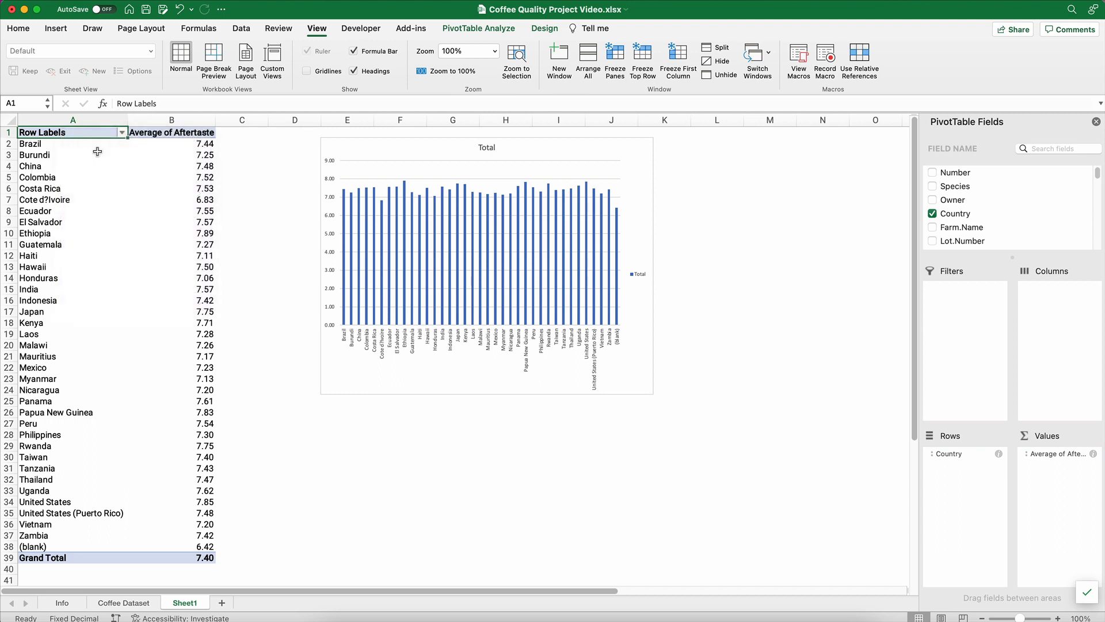
Sort the countries in the pivot table by Average of Aftertaste in descending order.
{"action": "left_click", "coordinate": [122, 134]}
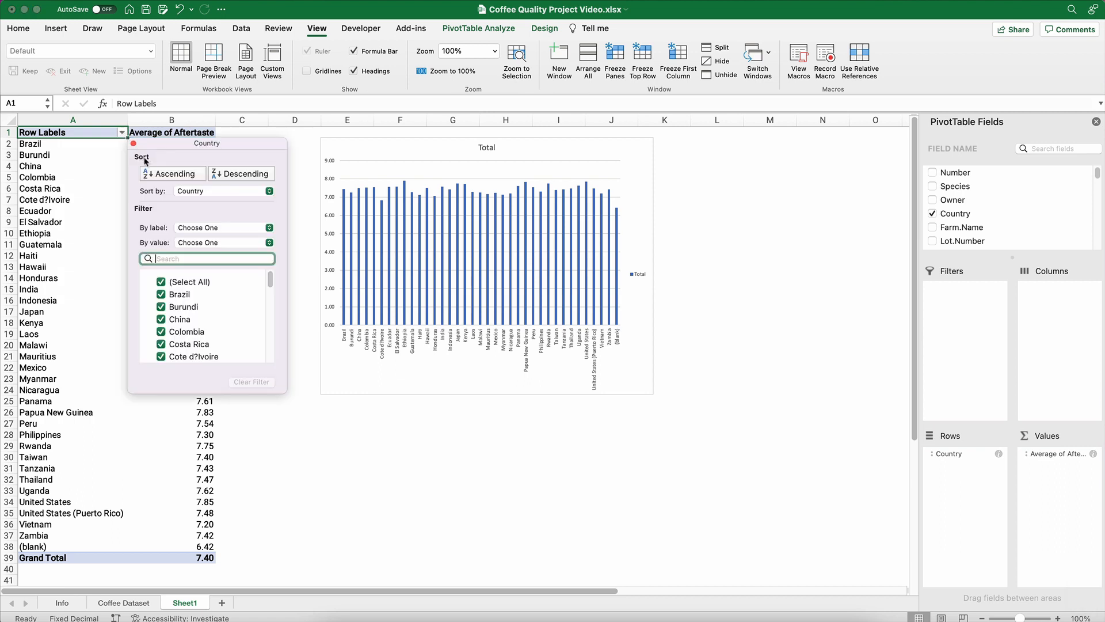
{"action": "left_click", "coordinate": [211, 192]}
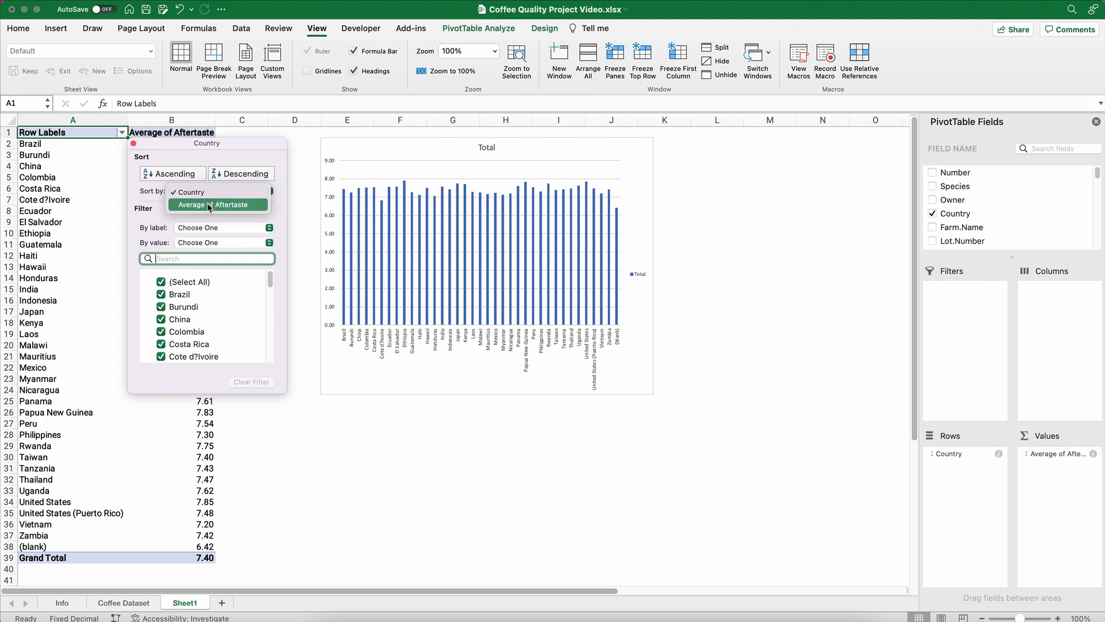
{"action": "left_click", "coordinate": [213, 205]}
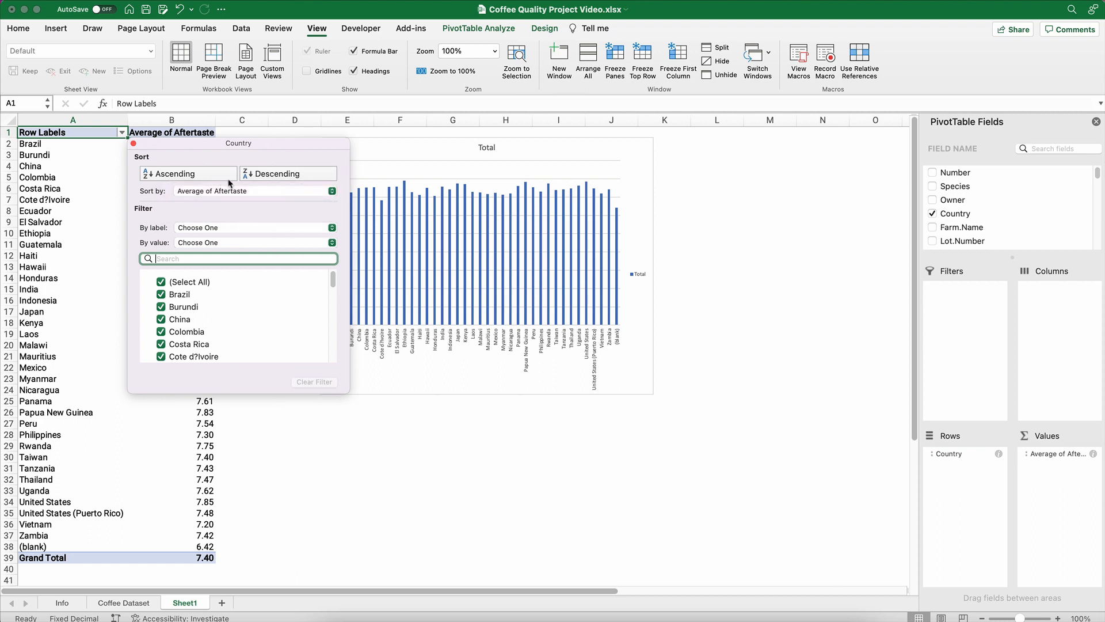
{"action": "left_click", "coordinate": [262, 175]}
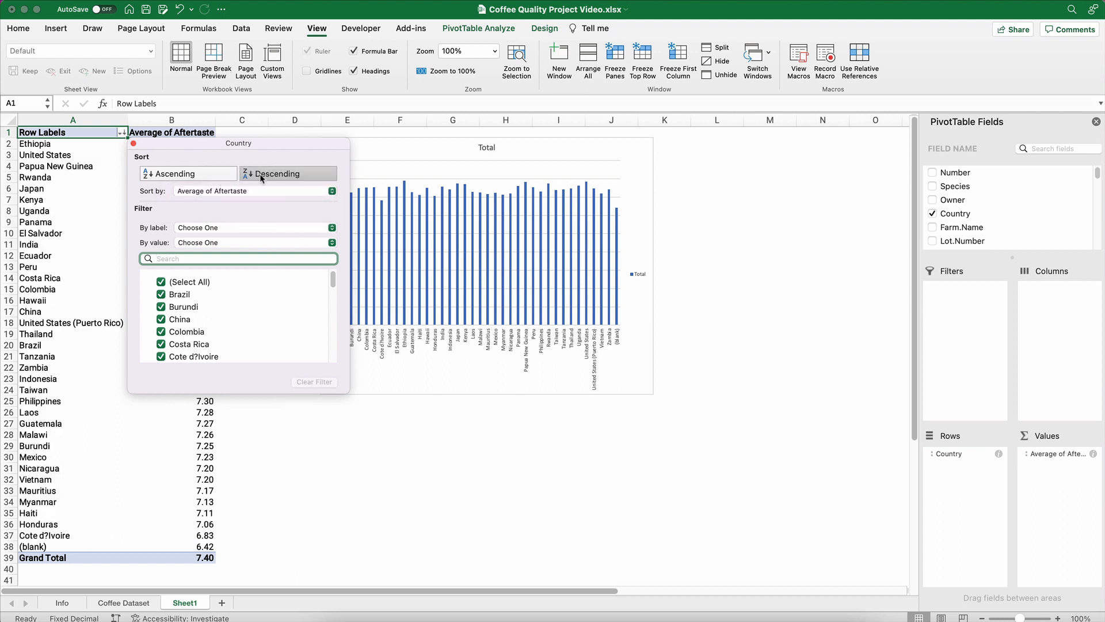
{"action": "left_click", "coordinate": [133, 143]}
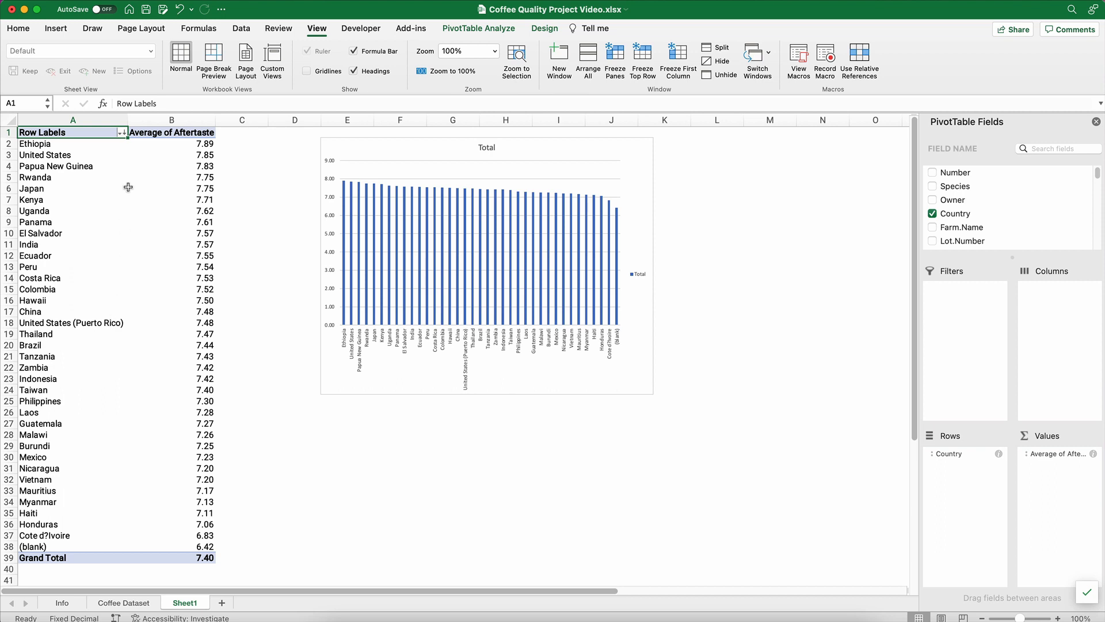
Filter the pivot table's countries by value with a Top 10 filter set to 8 items.
{"action": "left_click", "coordinate": [122, 134]}
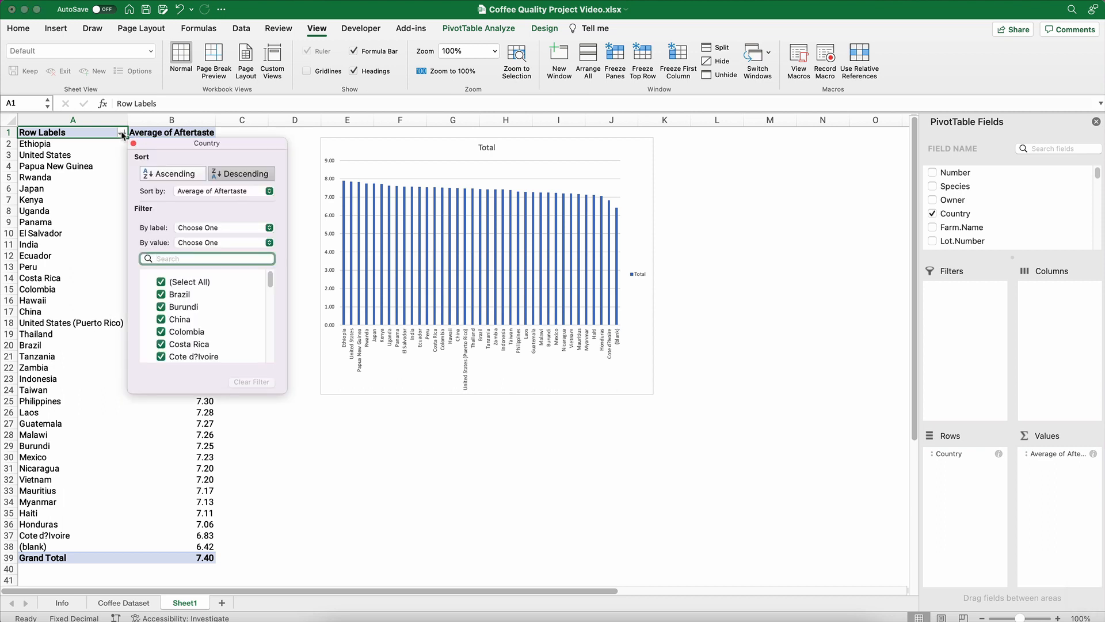
{"action": "left_click", "coordinate": [187, 243]}
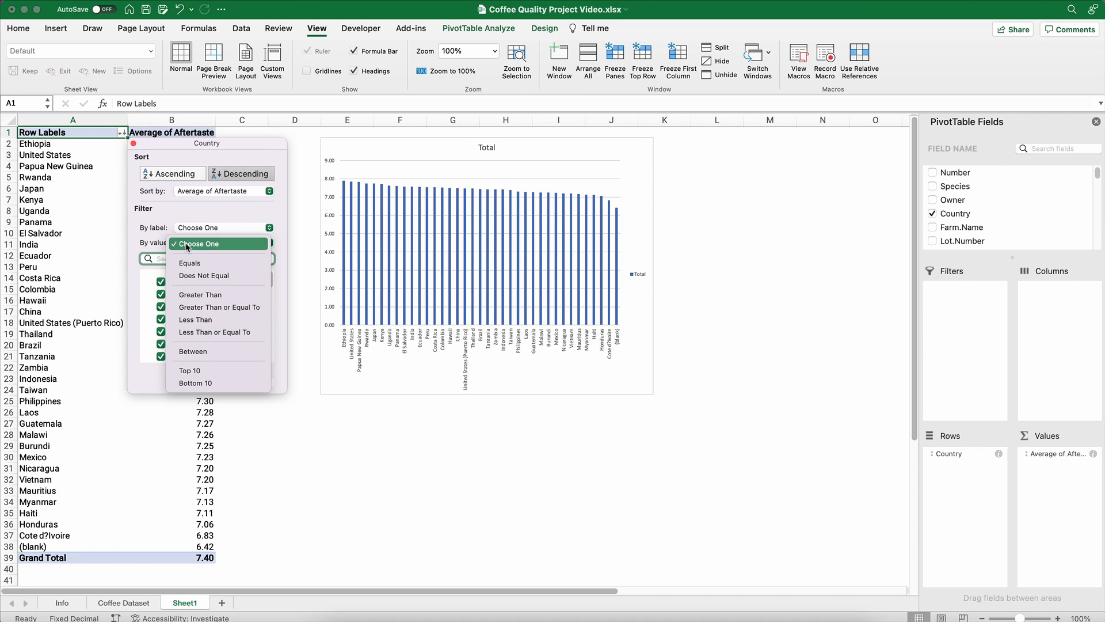
{"action": "left_click", "coordinate": [203, 371]}
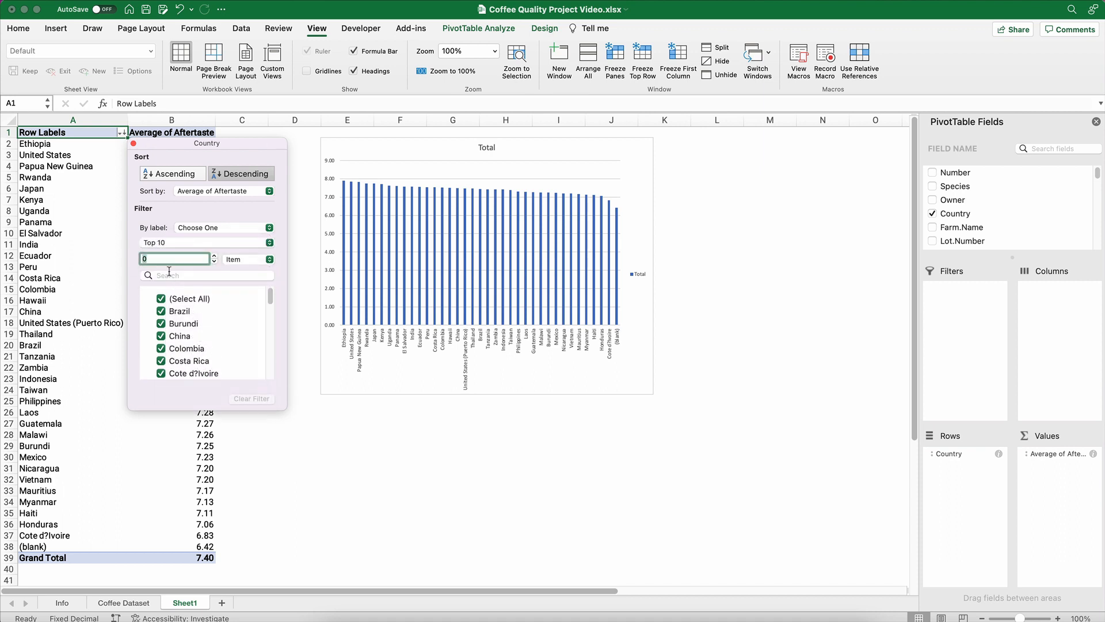
{"action": "type", "text": "8"}
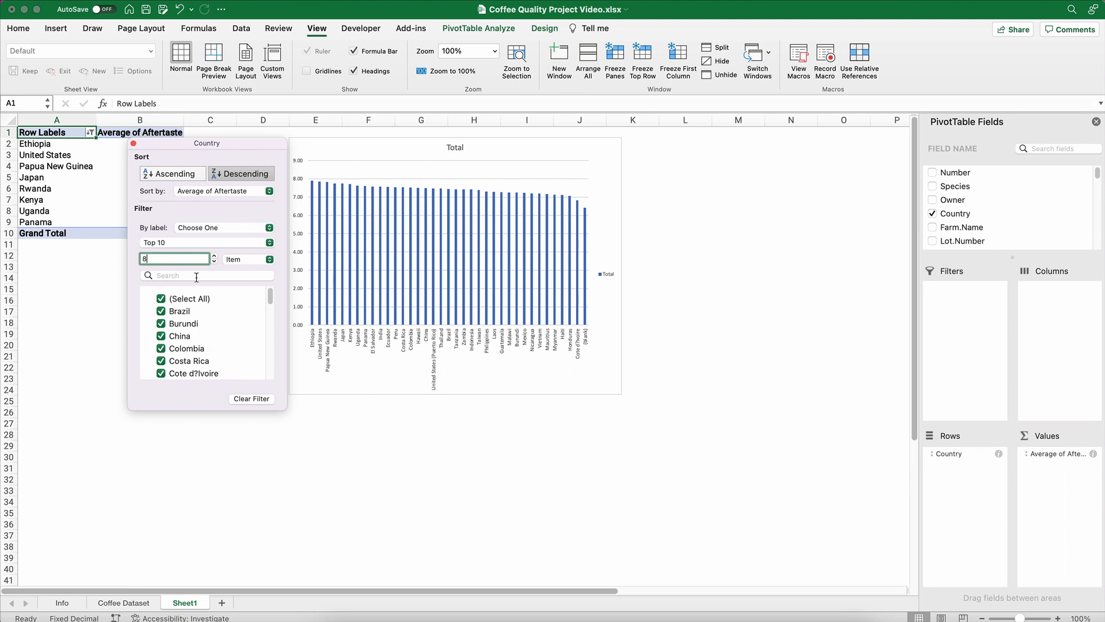
{"action": "left_click", "coordinate": [134, 144]}
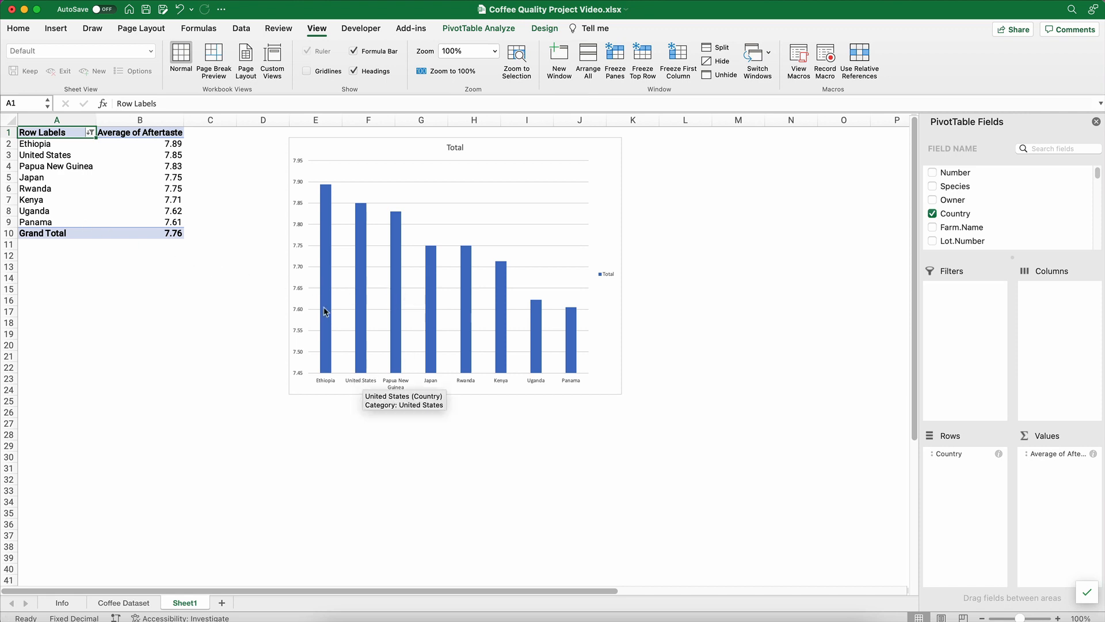
Add data labels to the pivot chart's columns and set the labels' font size to 12.
{"action": "left_click", "coordinate": [323, 223]}
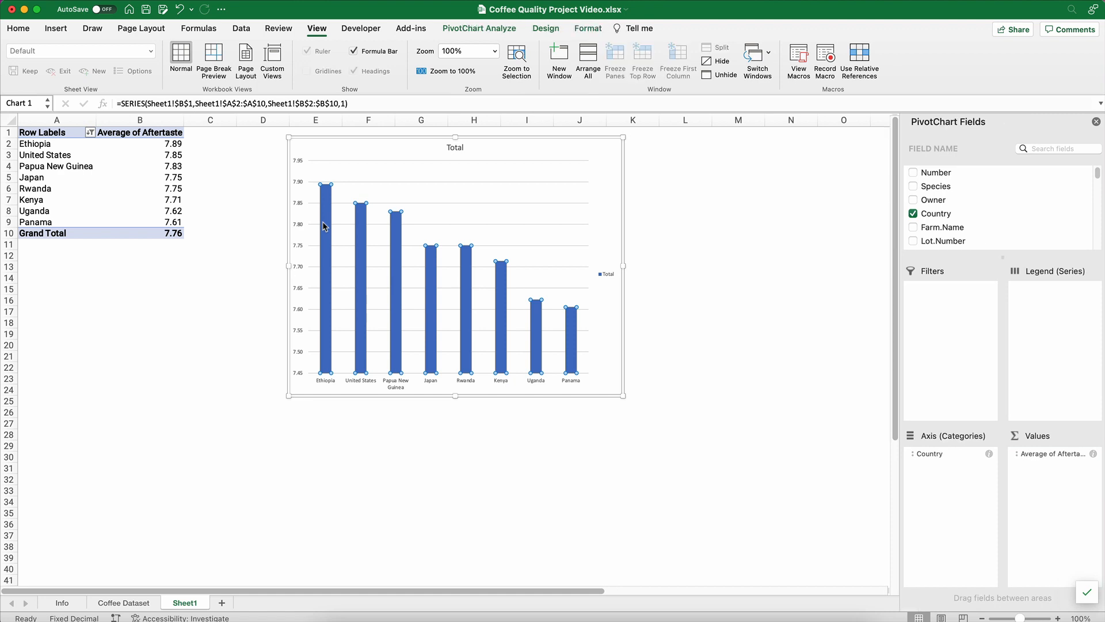
{"action": "right_click", "coordinate": [324, 226]}
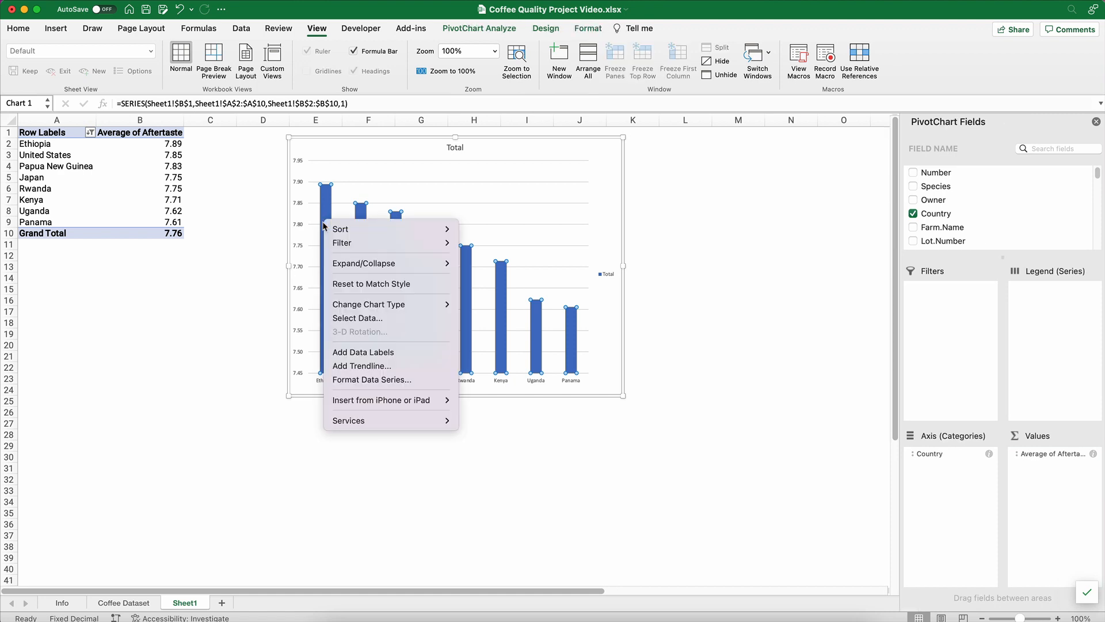
{"action": "left_click", "coordinate": [369, 352]}
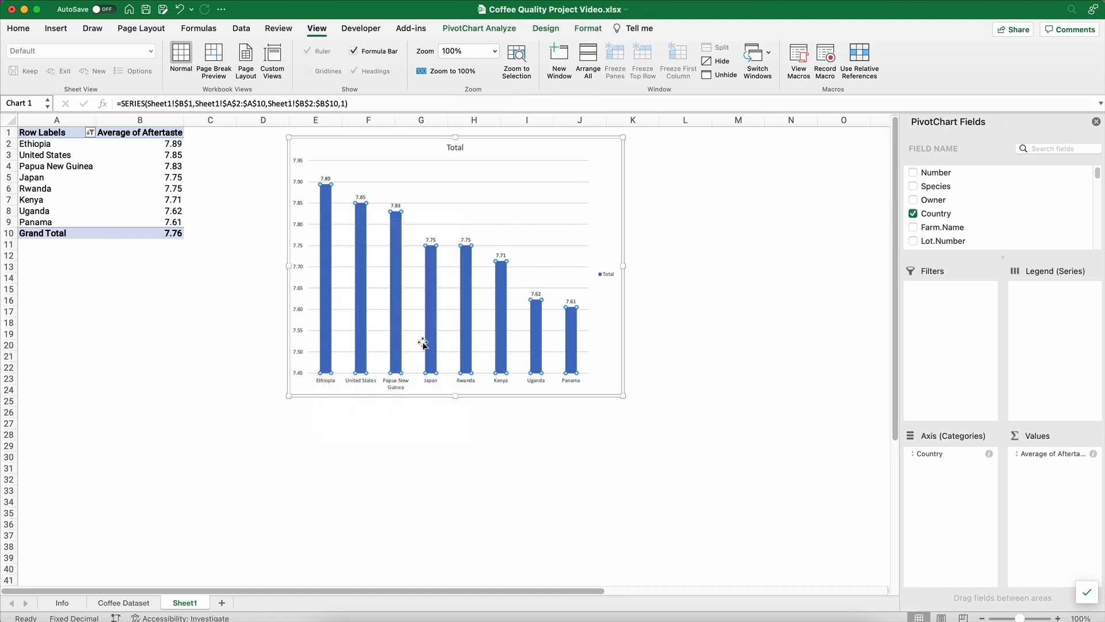
{"action": "left_click", "coordinate": [326, 178]}
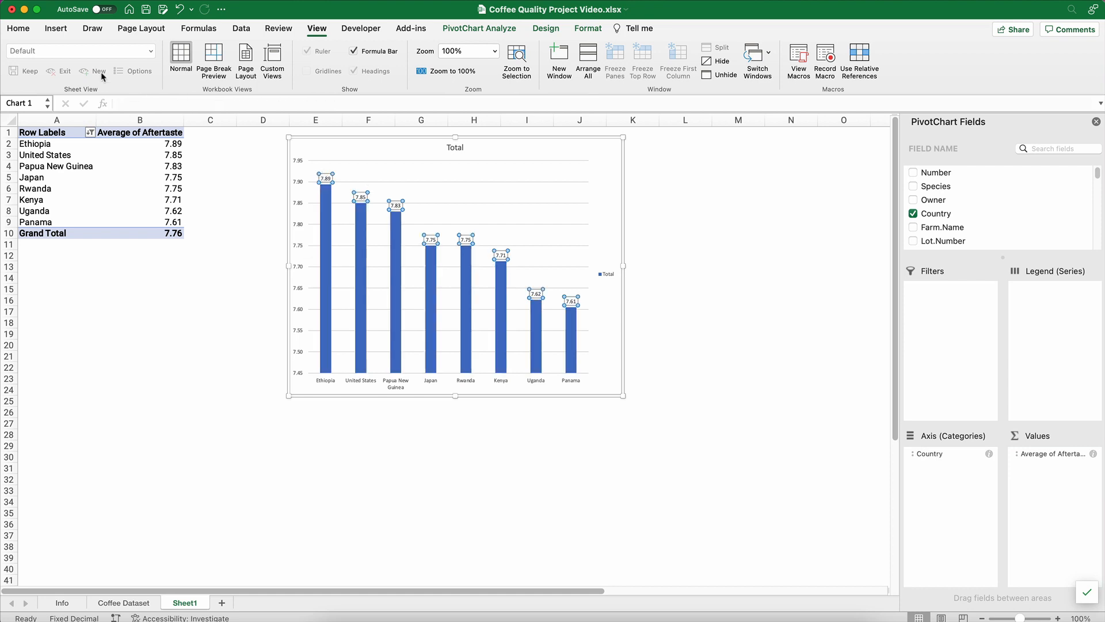
{"action": "left_click", "coordinate": [19, 28]}
{"action": "left_click", "coordinate": [210, 50]}
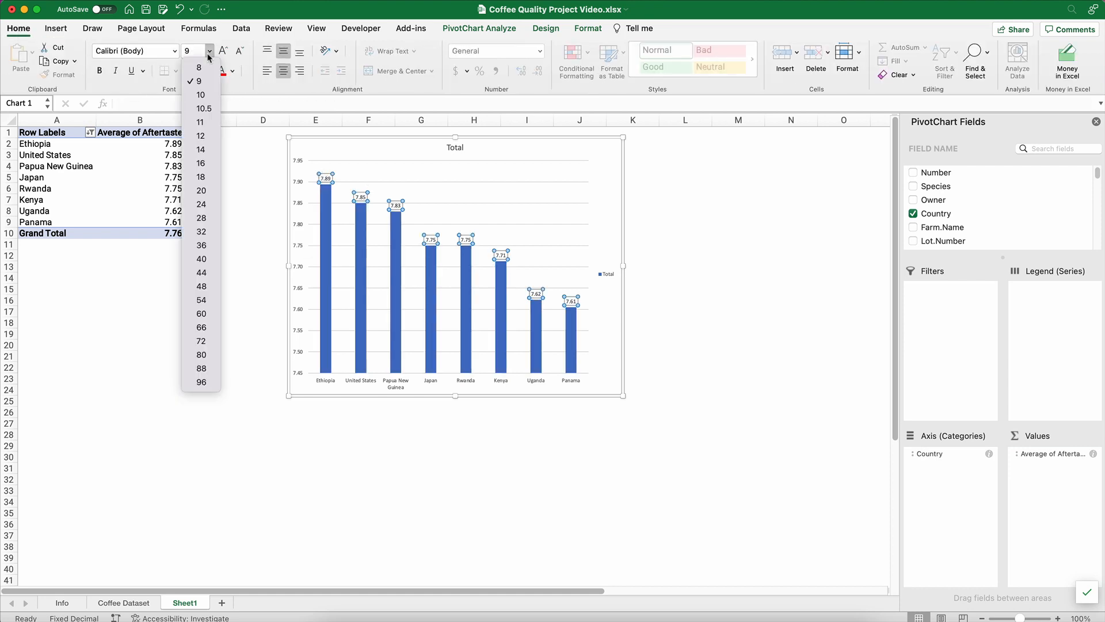
{"action": "left_click", "coordinate": [211, 136]}
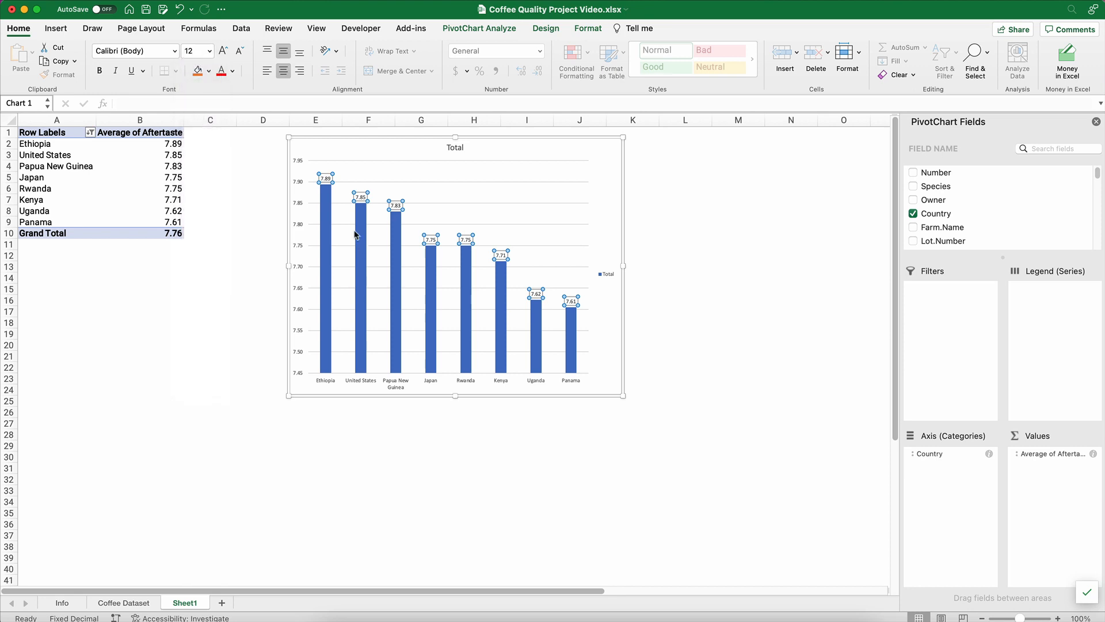
Delete the vertical value axis from the pivot chart.
{"action": "left_click", "coordinate": [295, 165]}
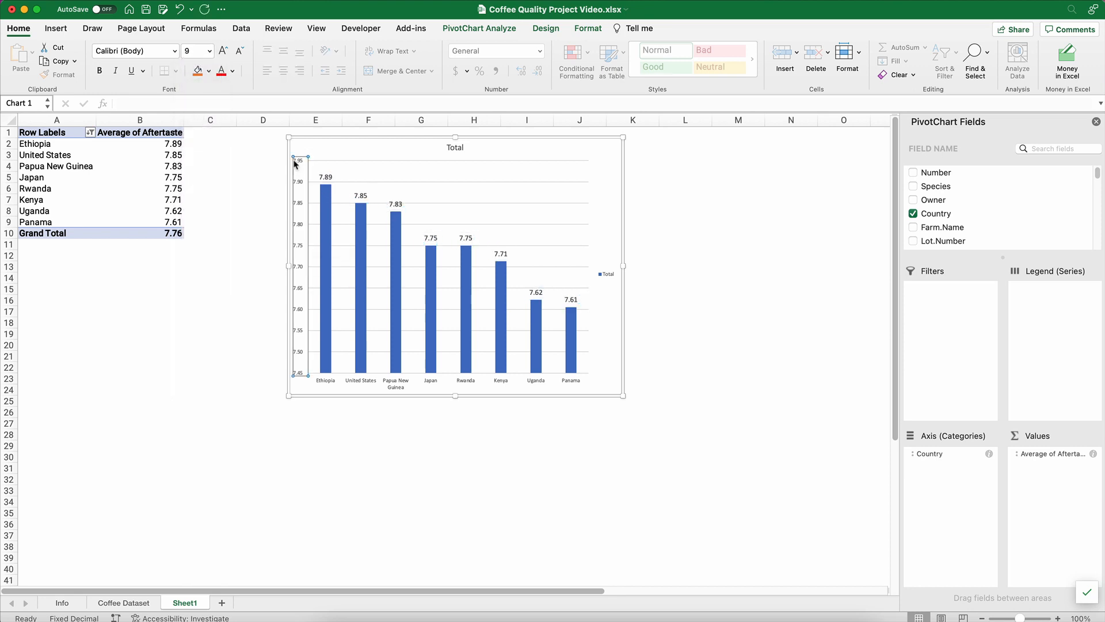
{"action": "key", "text": "Delete"}
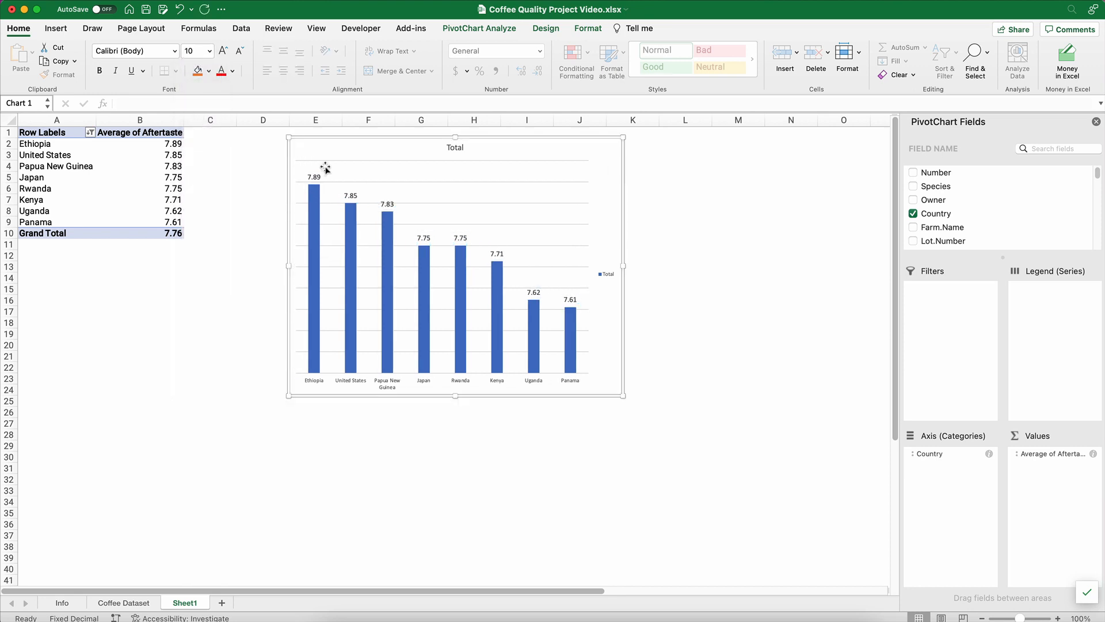
{"action": "left_click", "coordinate": [327, 164]}
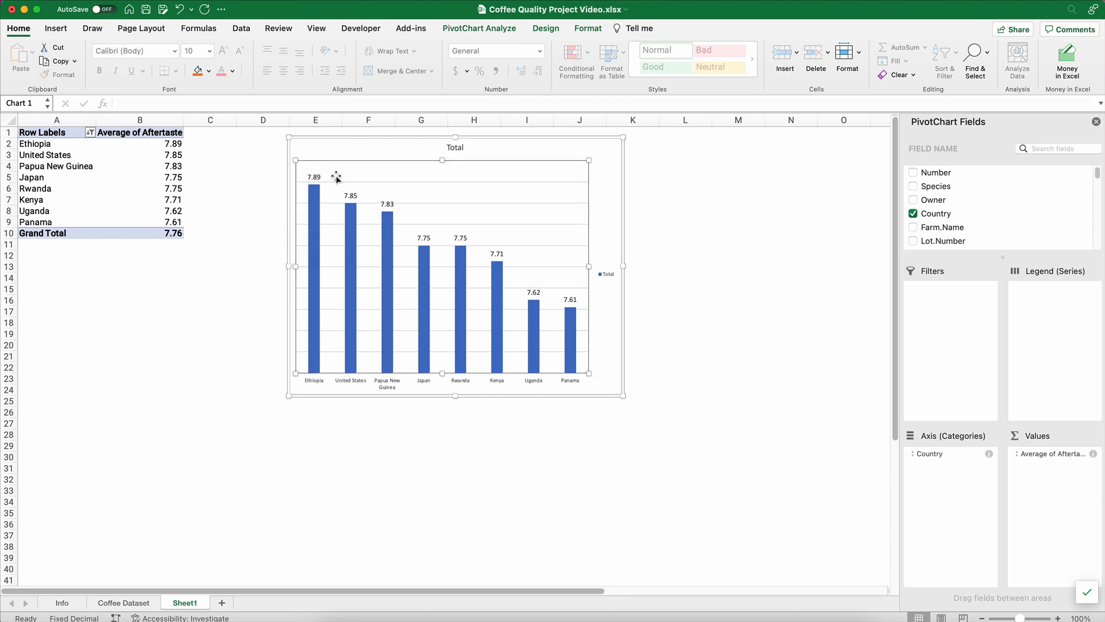
Delete the chart's gridlines and change its chart type to a 2-D clustered bar.
{"action": "left_click", "coordinate": [338, 182]}
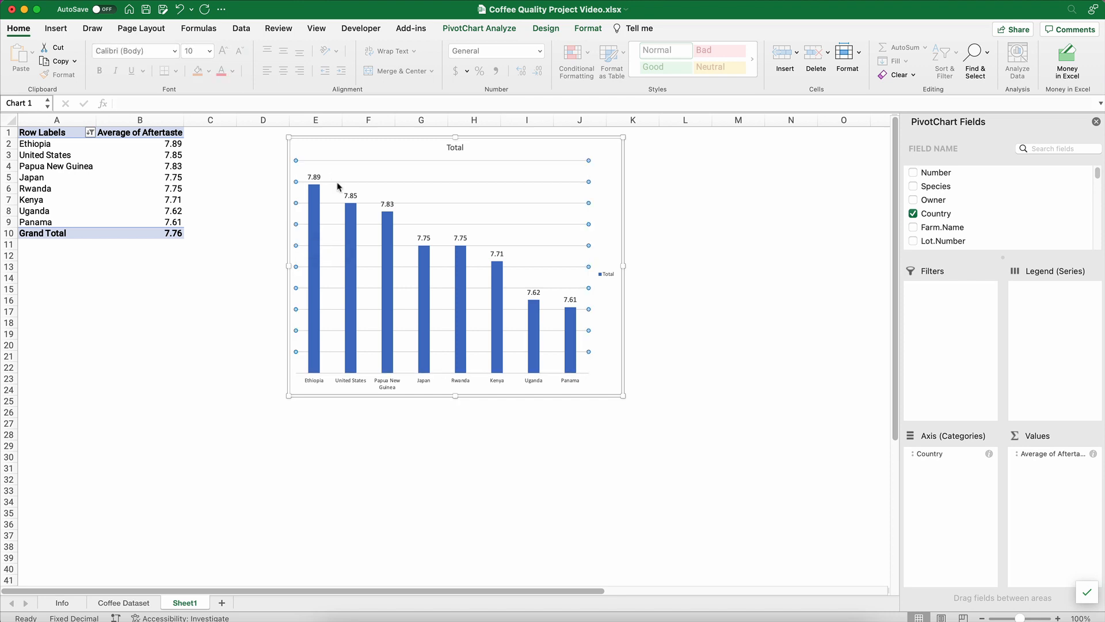
{"action": "key", "text": "Delete"}
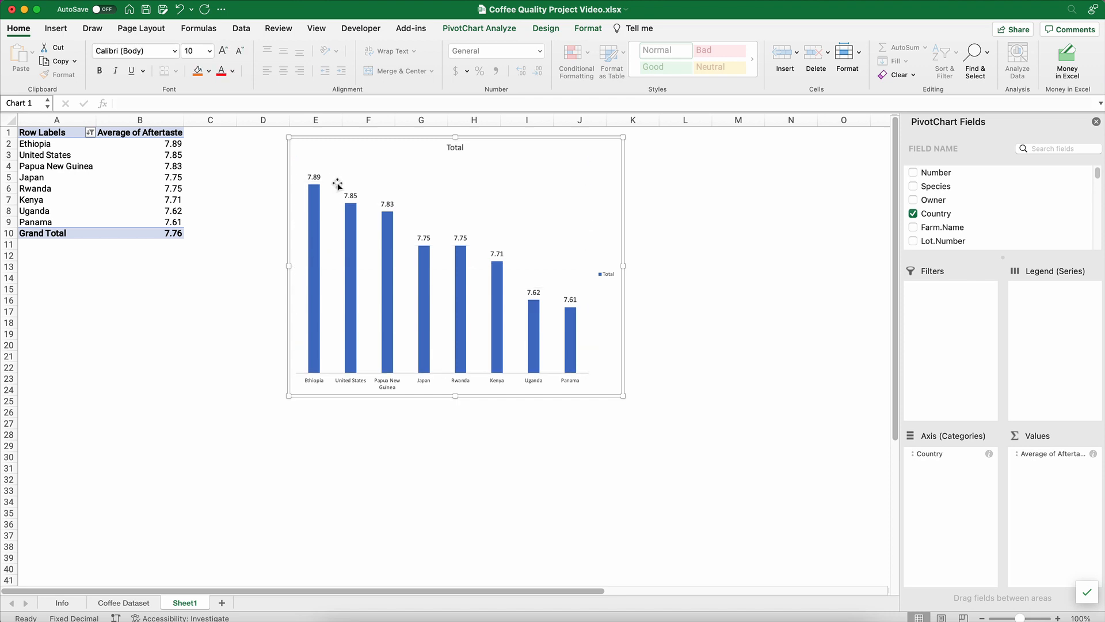
{"action": "left_click", "coordinate": [316, 384]}
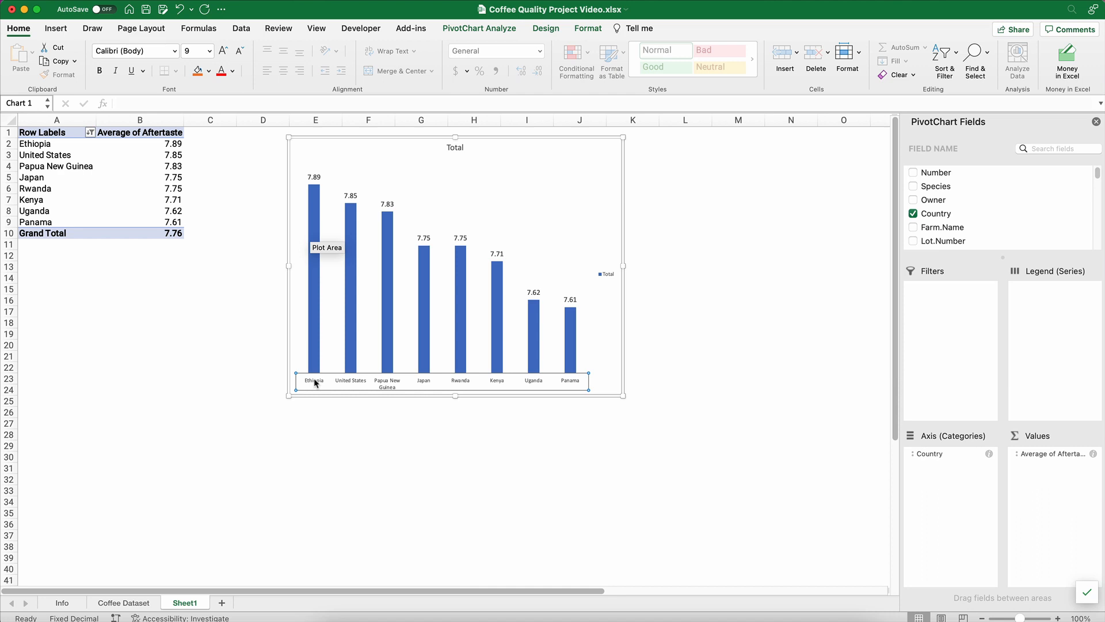
{"action": "right_click", "coordinate": [428, 277]}
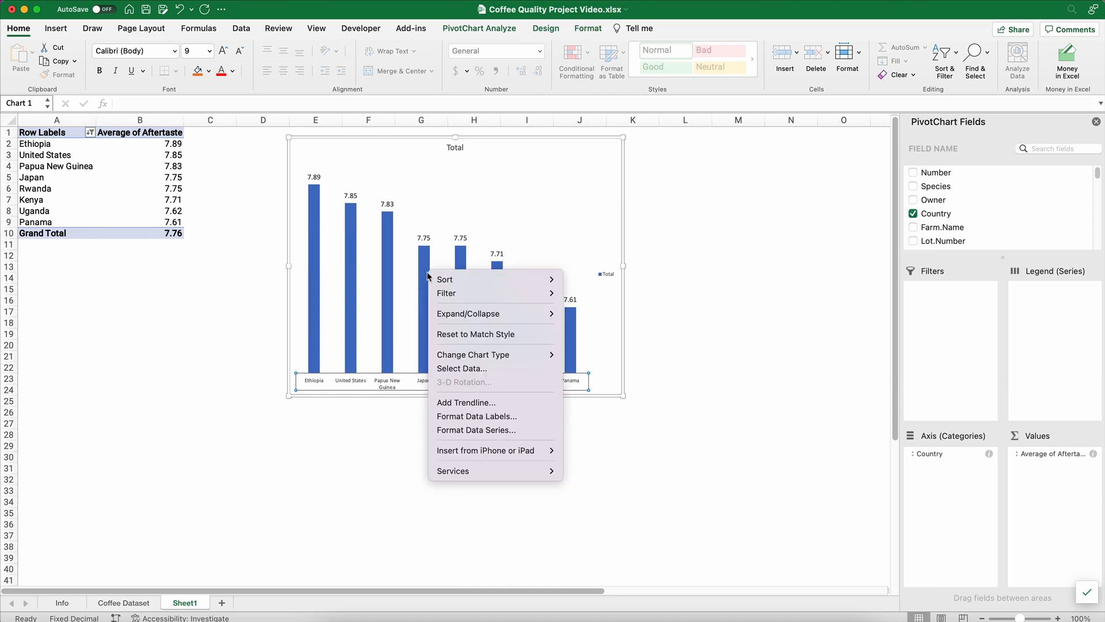
{"action": "mouse_move", "coordinate": [463, 355]}
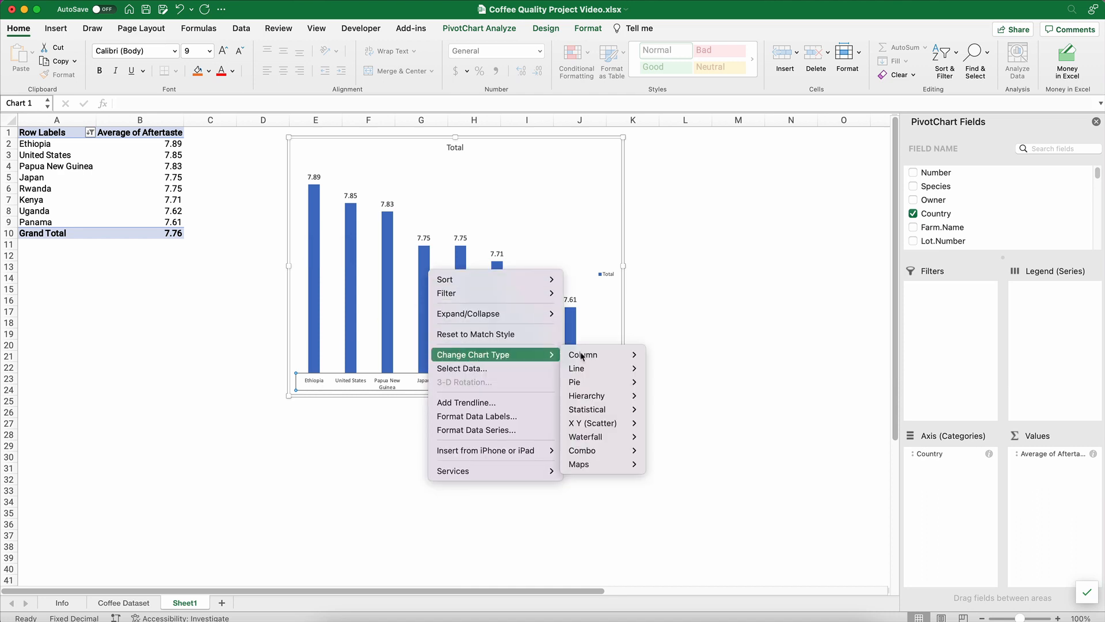
{"action": "mouse_move", "coordinate": [604, 353]}
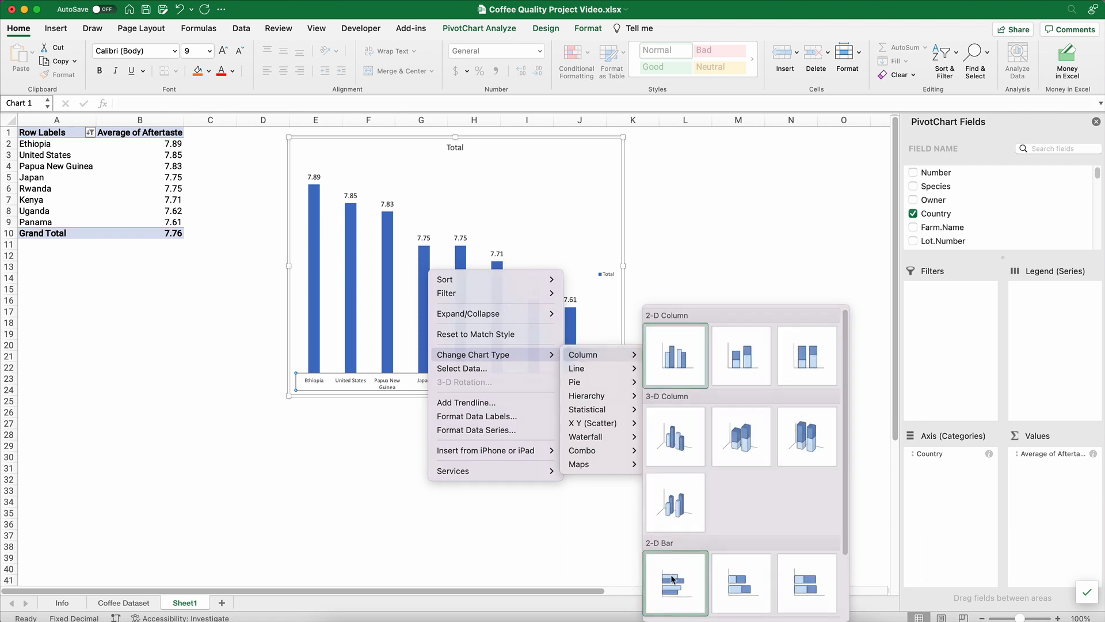
{"action": "left_click", "coordinate": [671, 575]}
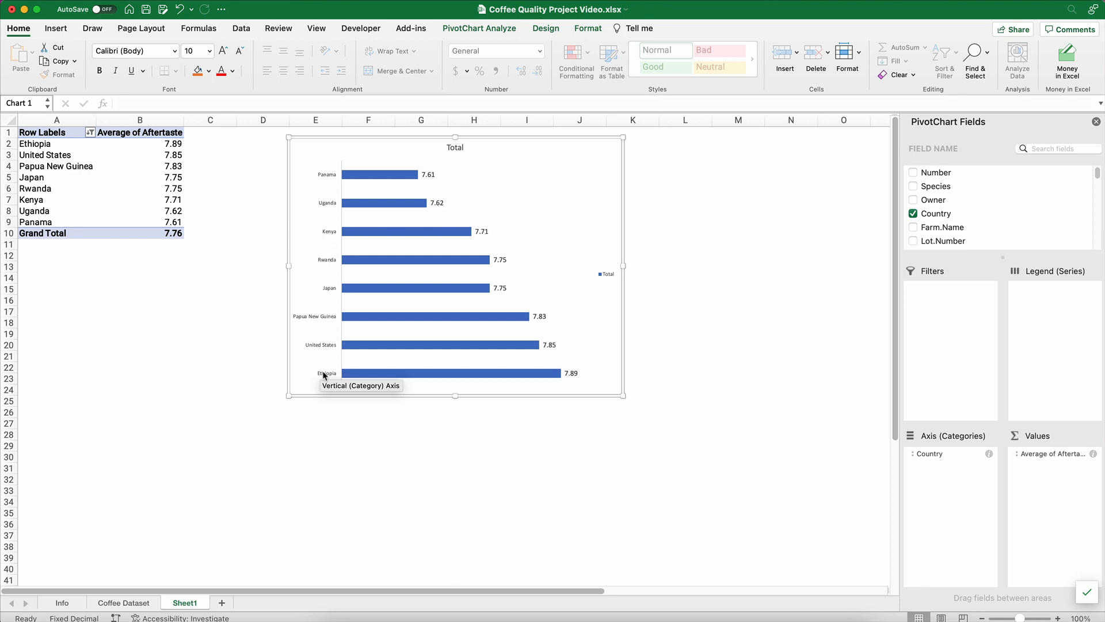
Format the country axis labels as 12 pt bold and make the bars' data labels bold.
{"action": "left_click", "coordinate": [326, 262]}
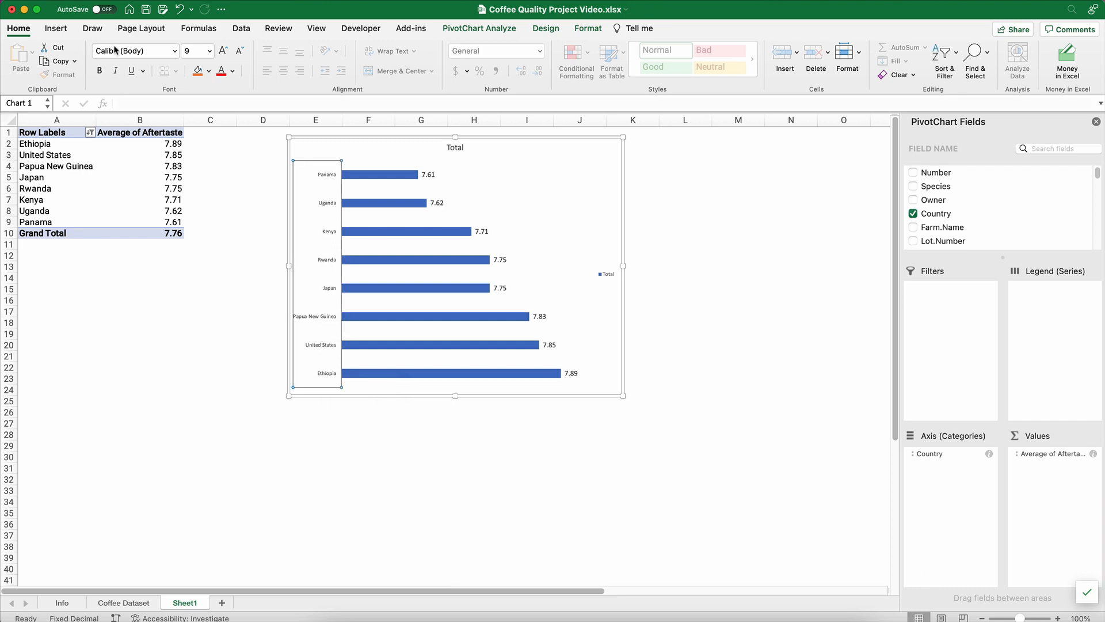
{"action": "left_click", "coordinate": [210, 53]}
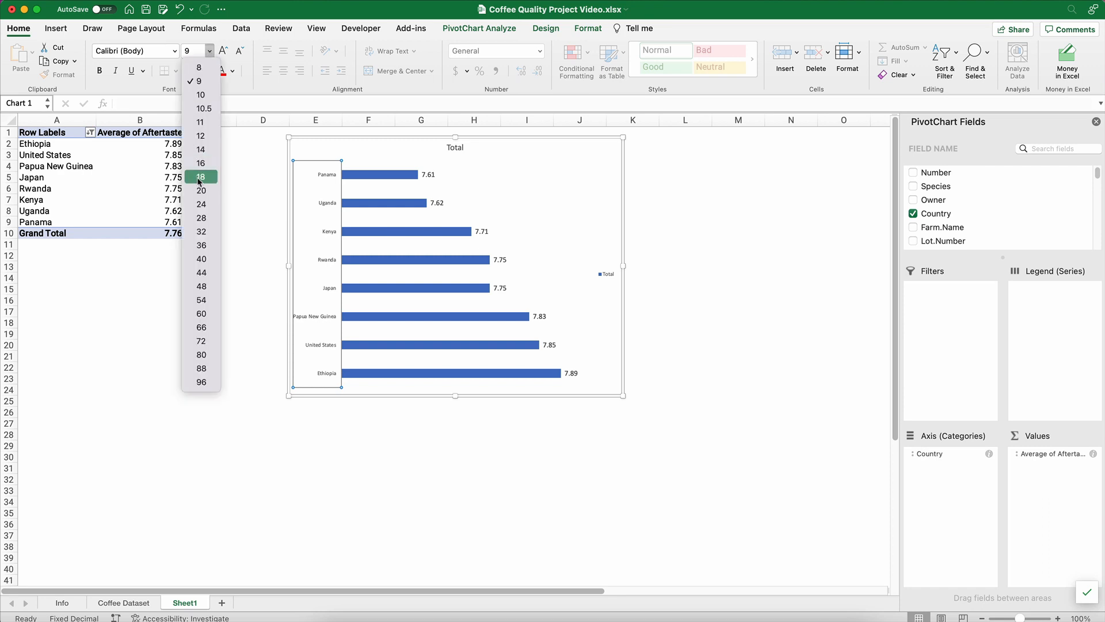
{"action": "left_click", "coordinate": [200, 141]}
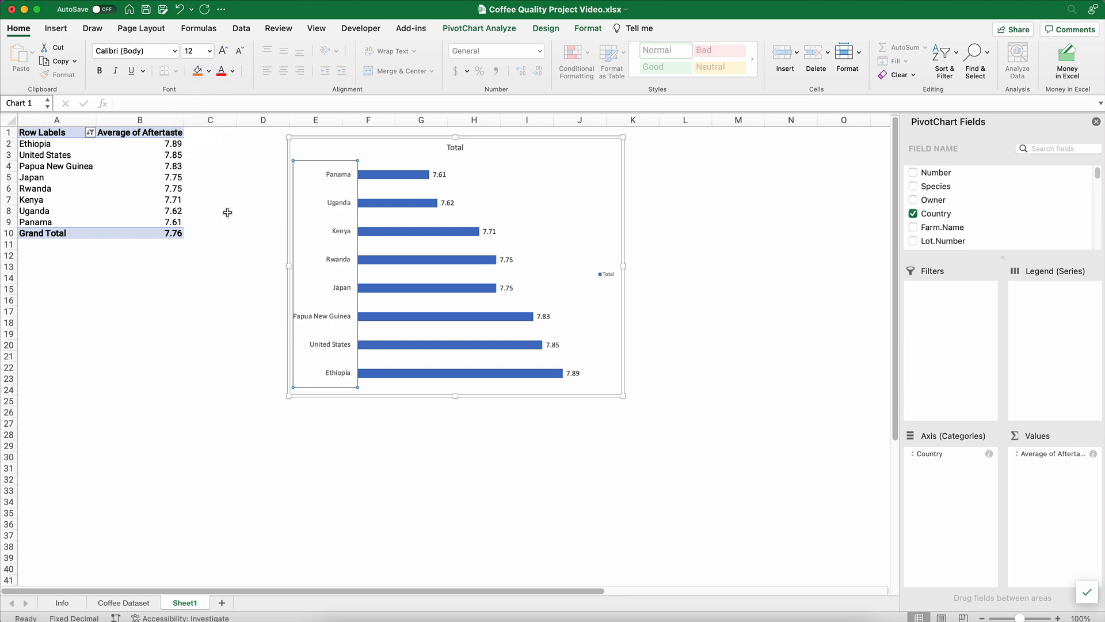
{"action": "left_click", "coordinate": [99, 71]}
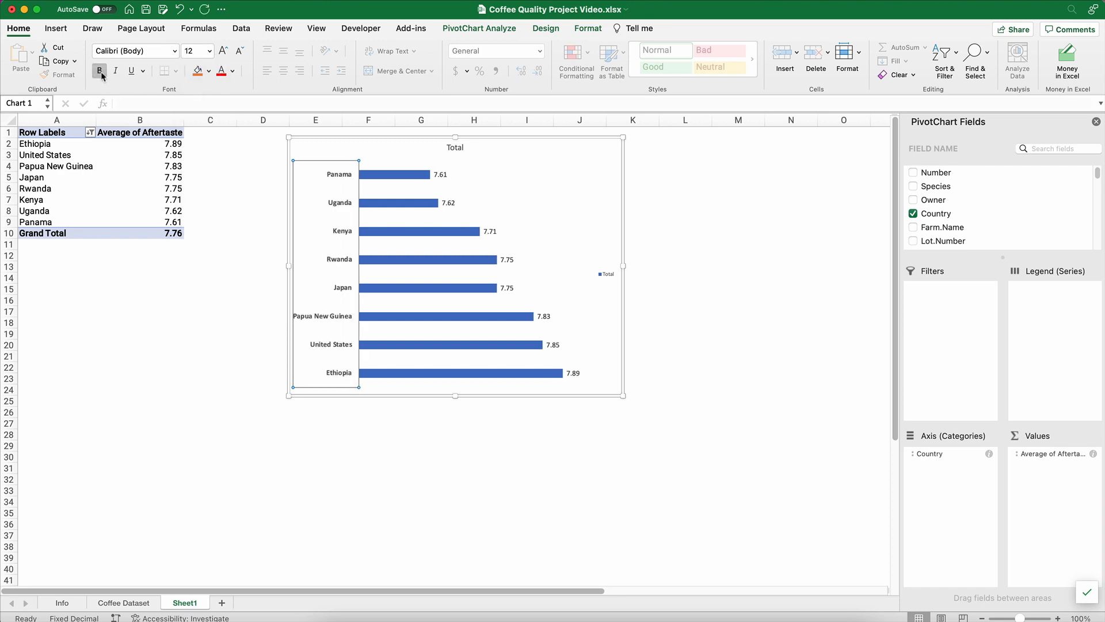
{"action": "left_click", "coordinate": [441, 175]}
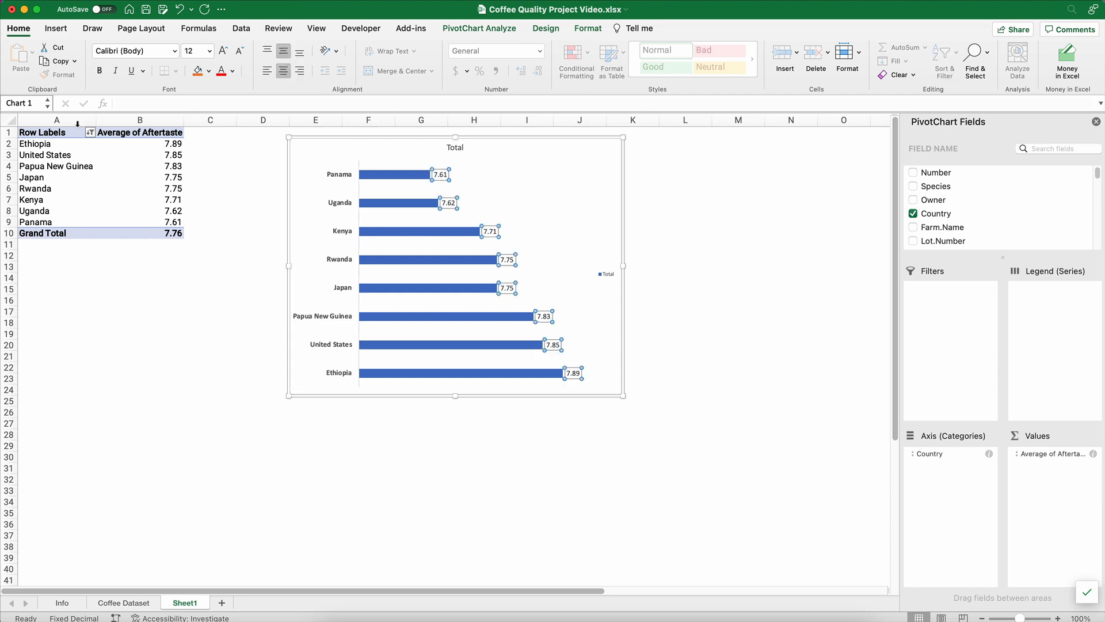
{"action": "left_click", "coordinate": [98, 72]}
Sort the pivot table's countries in ascending order by Average of Aftertaste.
{"action": "left_click", "coordinate": [168, 178]}
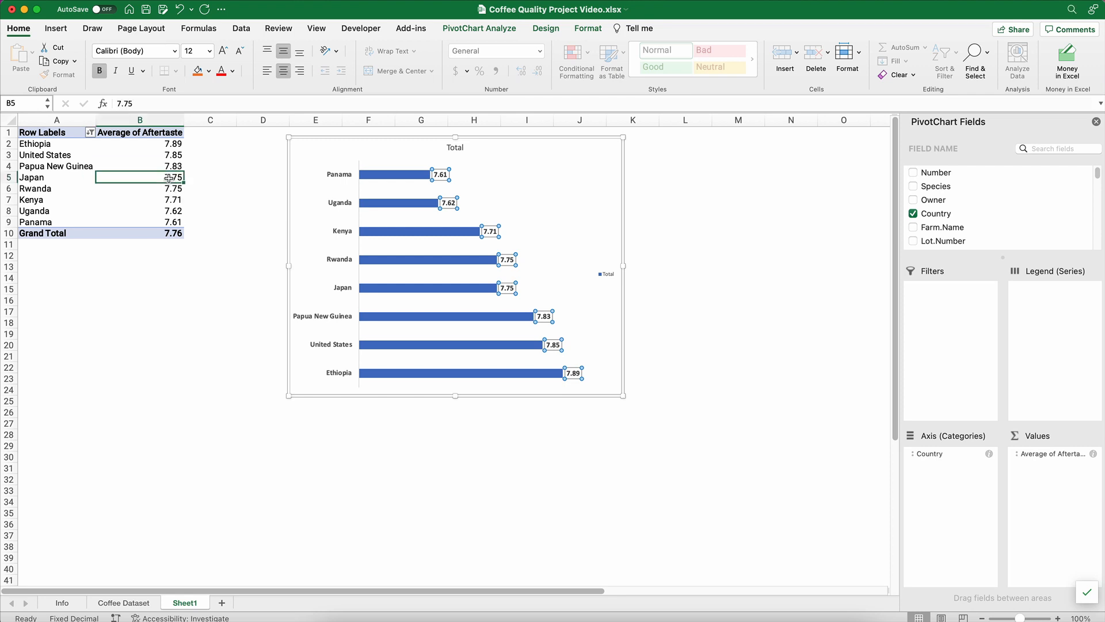
{"action": "left_click", "coordinate": [90, 133]}
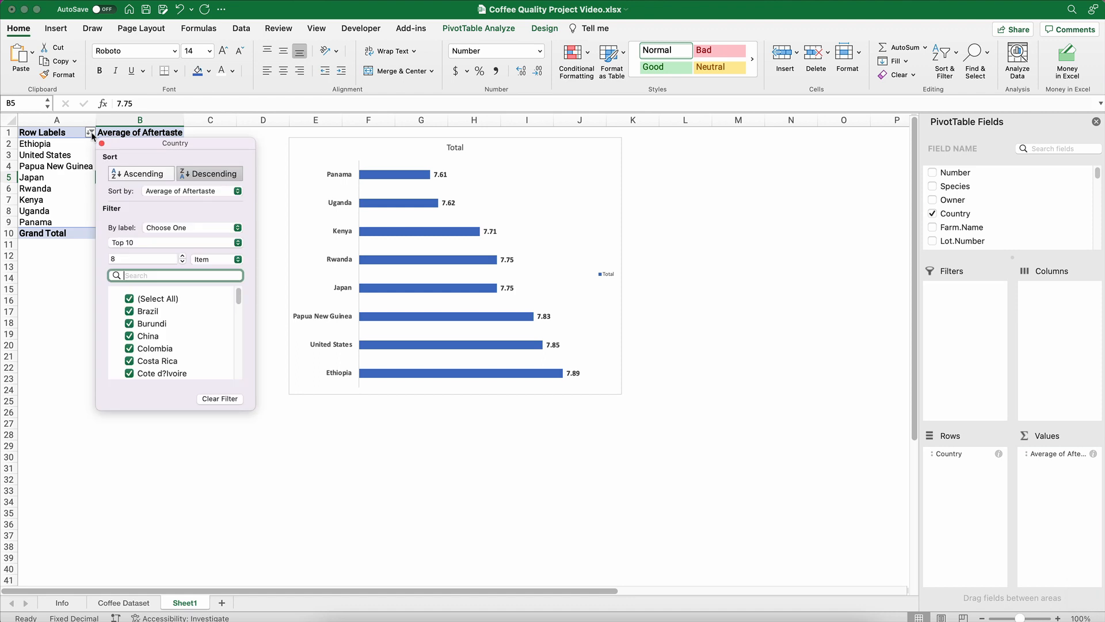
{"action": "left_click", "coordinate": [141, 173]}
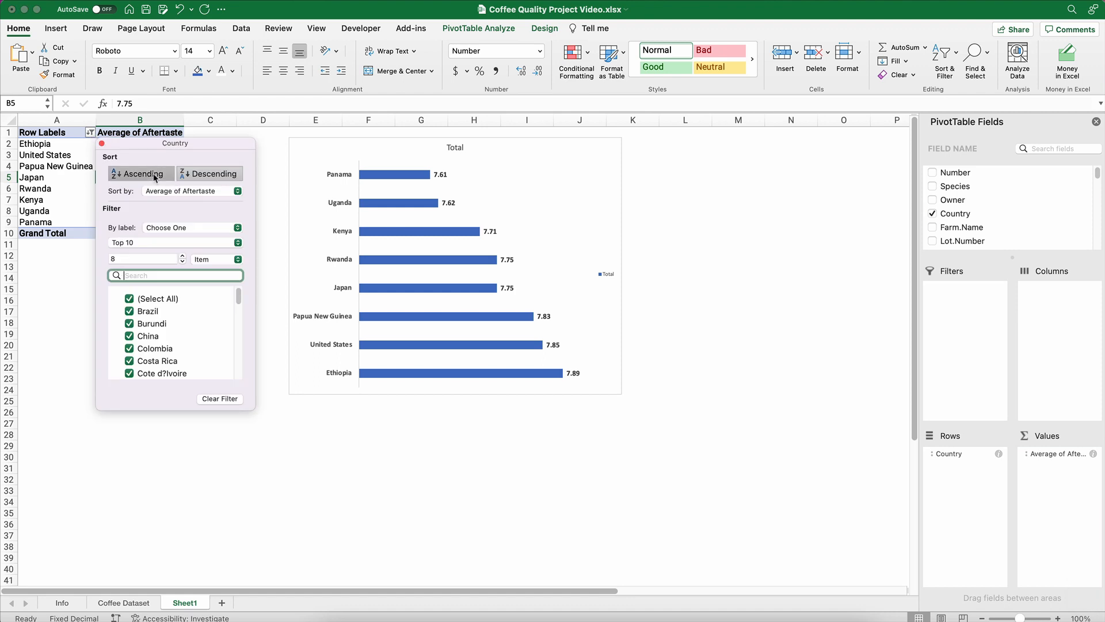
{"action": "left_click", "coordinate": [101, 143]}
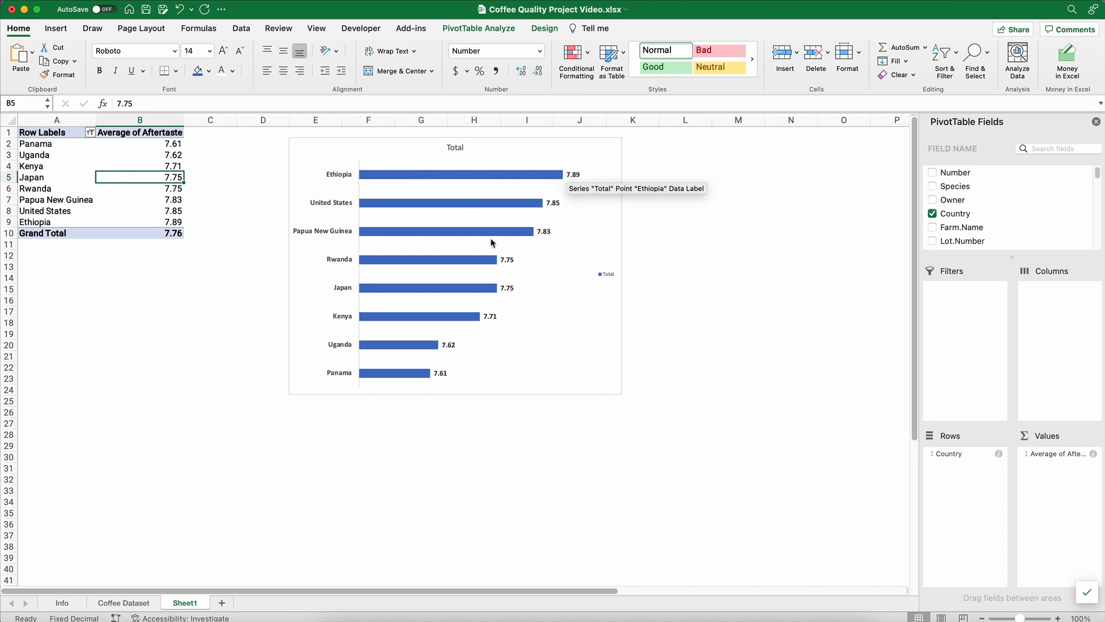
Set the gap width of the chart's whole bar series to 60%.
{"action": "left_click", "coordinate": [395, 178]}
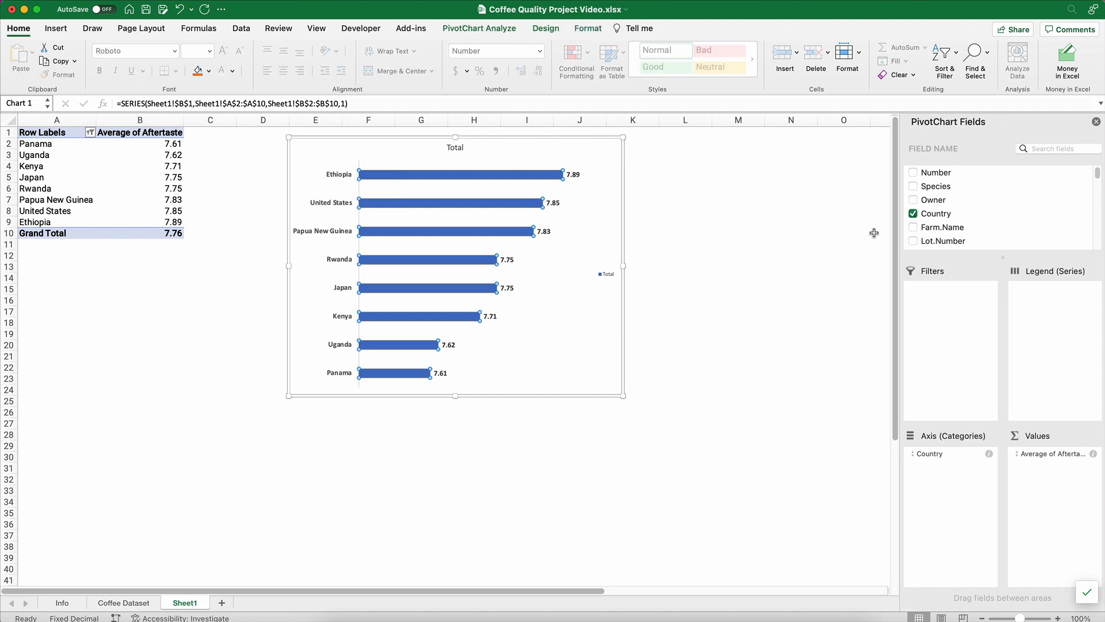
{"action": "left_click", "coordinate": [395, 179]}
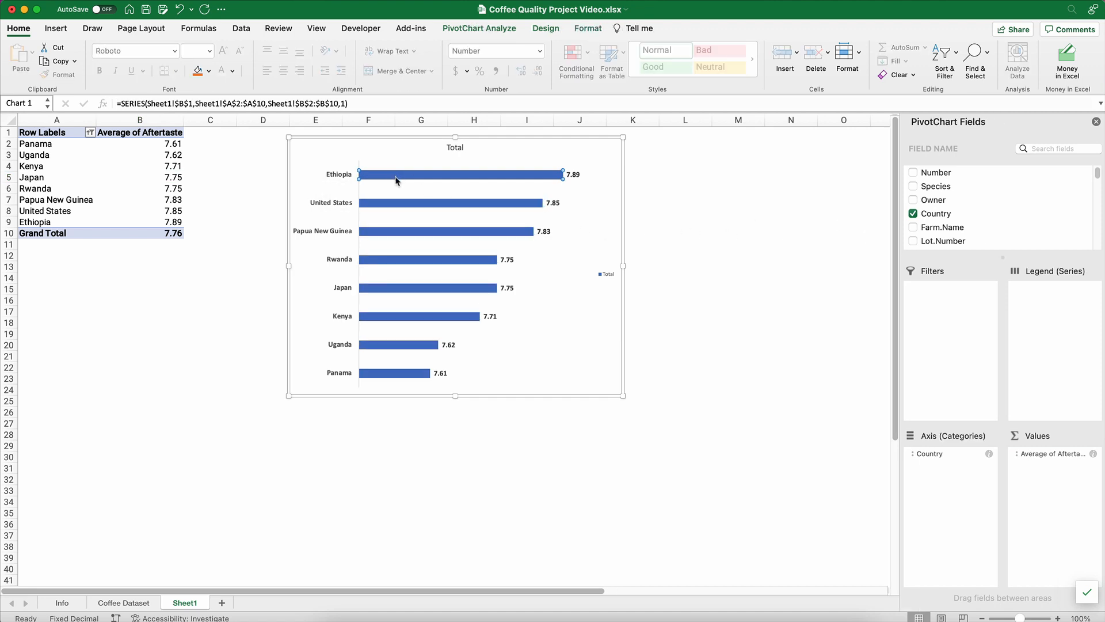
{"action": "double_click", "coordinate": [396, 179]}
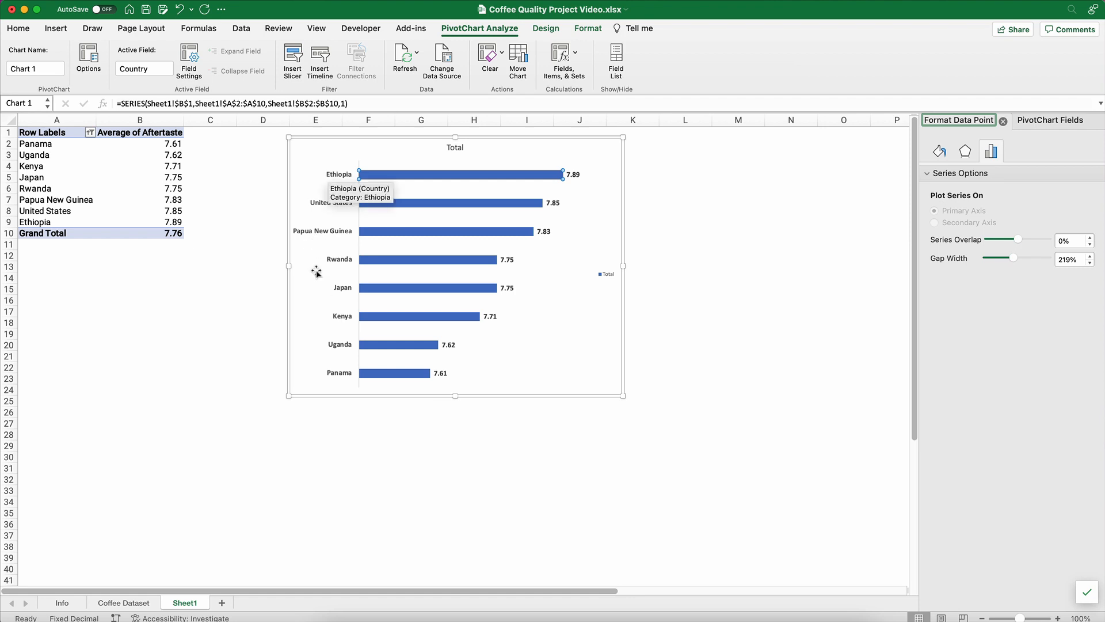
{"action": "left_click", "coordinate": [317, 272]}
{"action": "left_click", "coordinate": [403, 205]}
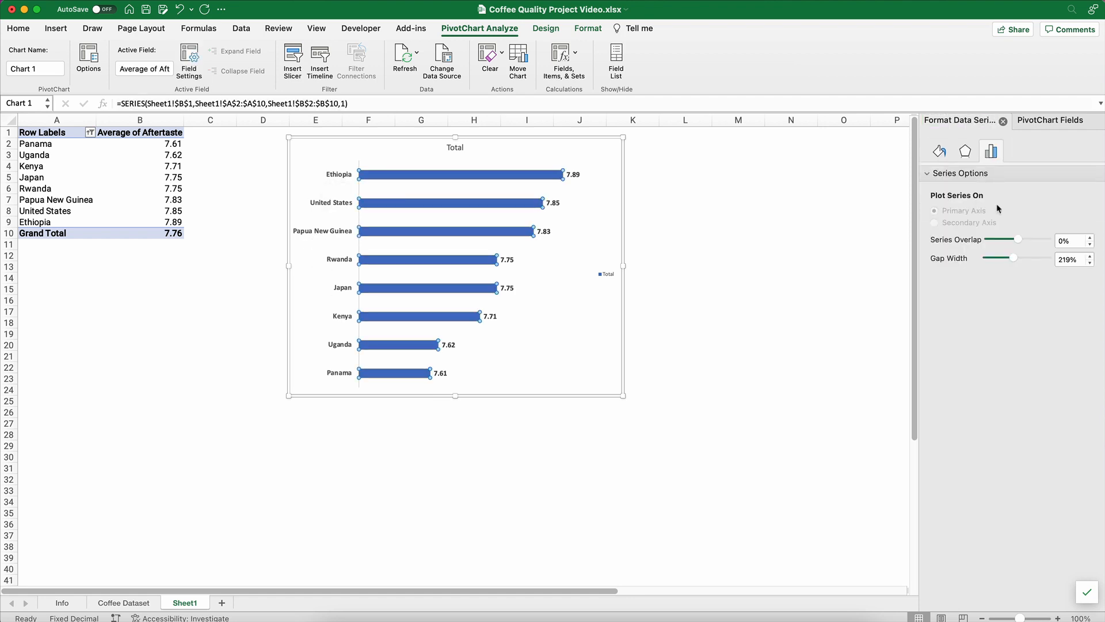
{"action": "left_click", "coordinate": [1066, 261]}
{"action": "type", "text": "60"}
{"action": "key", "text": "Return"}
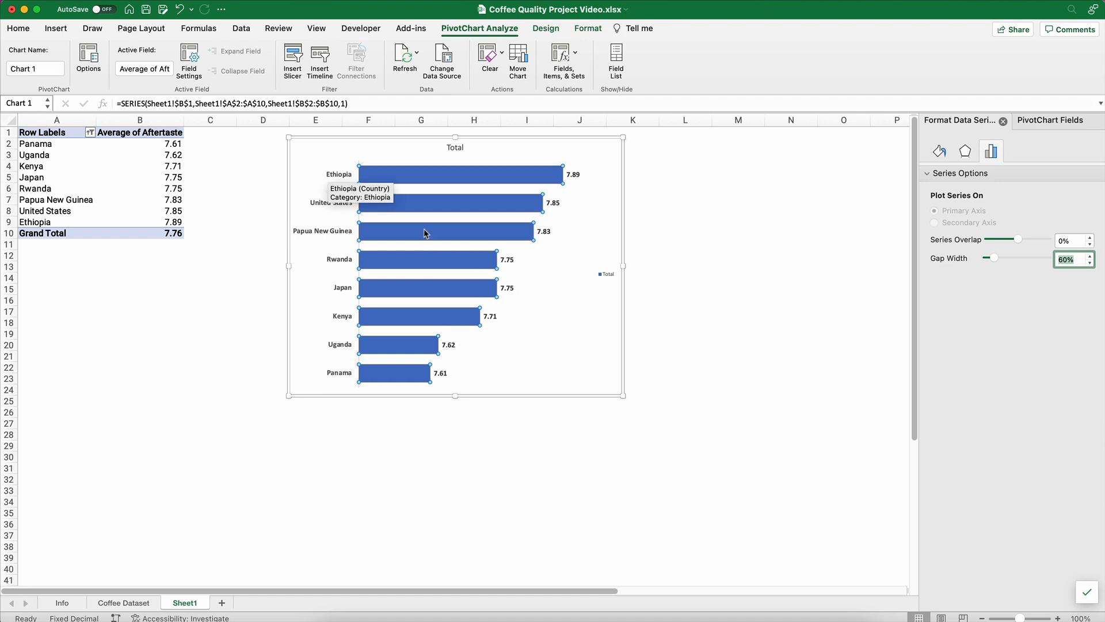
Set the border of the whole bar series to No line.
{"action": "left_click", "coordinate": [422, 206]}
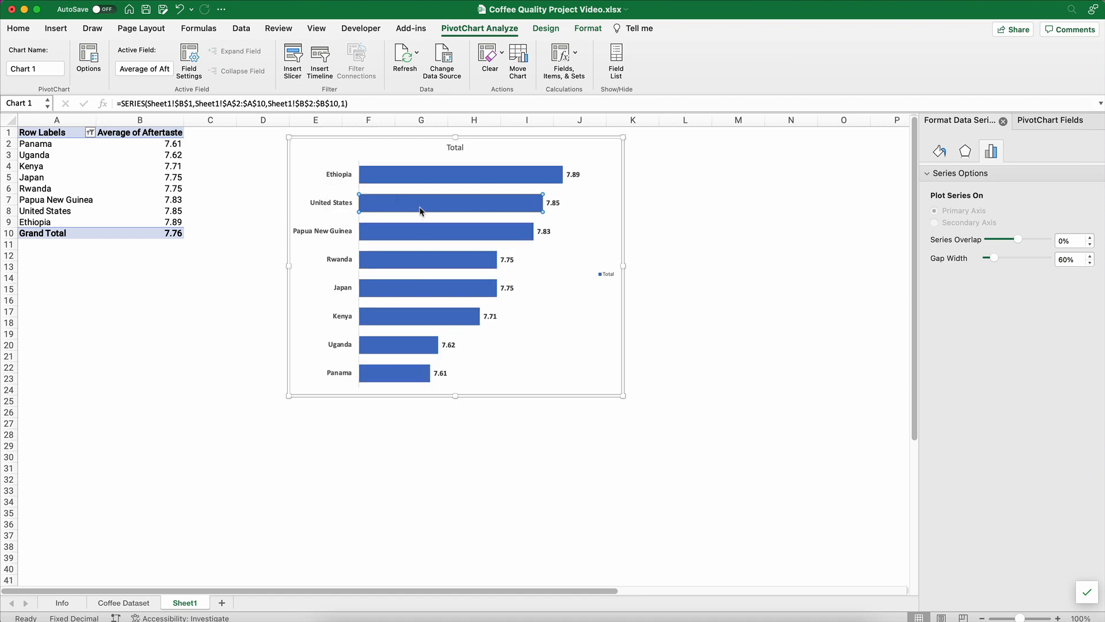
{"action": "left_click", "coordinate": [182, 382]}
{"action": "left_click", "coordinate": [473, 260]}
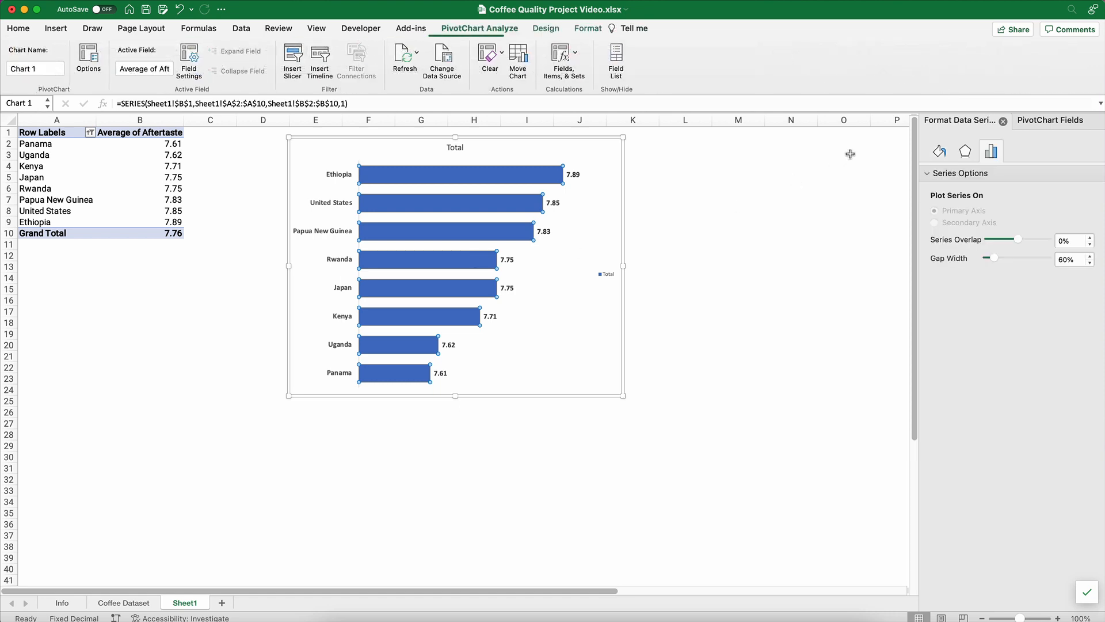
{"action": "left_click", "coordinate": [940, 153]}
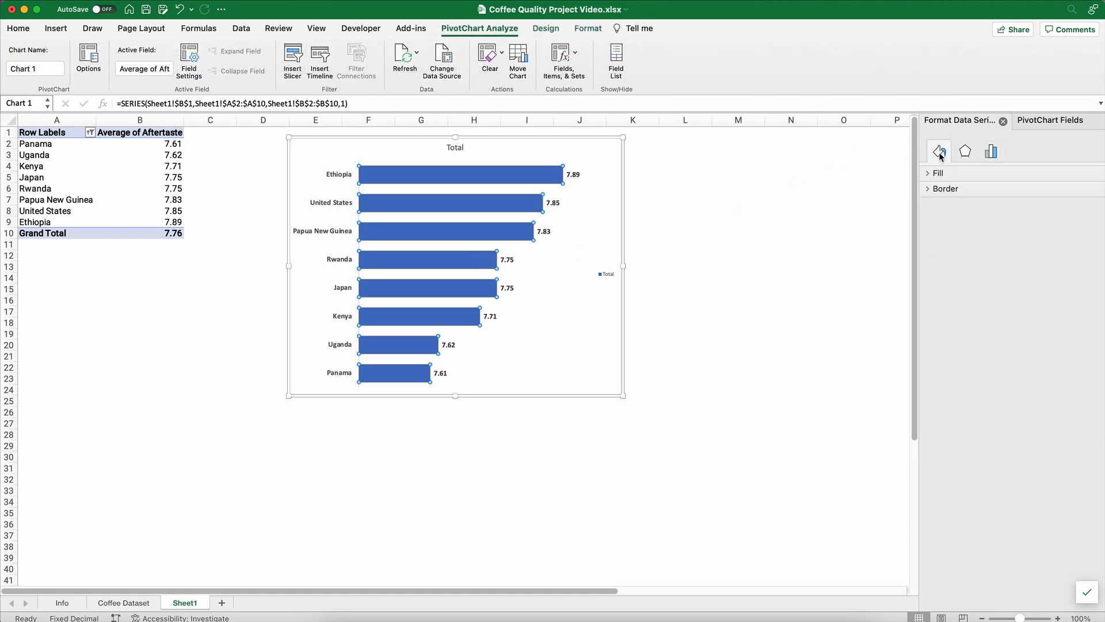
{"action": "left_click", "coordinate": [924, 178]}
{"action": "left_click", "coordinate": [928, 320]}
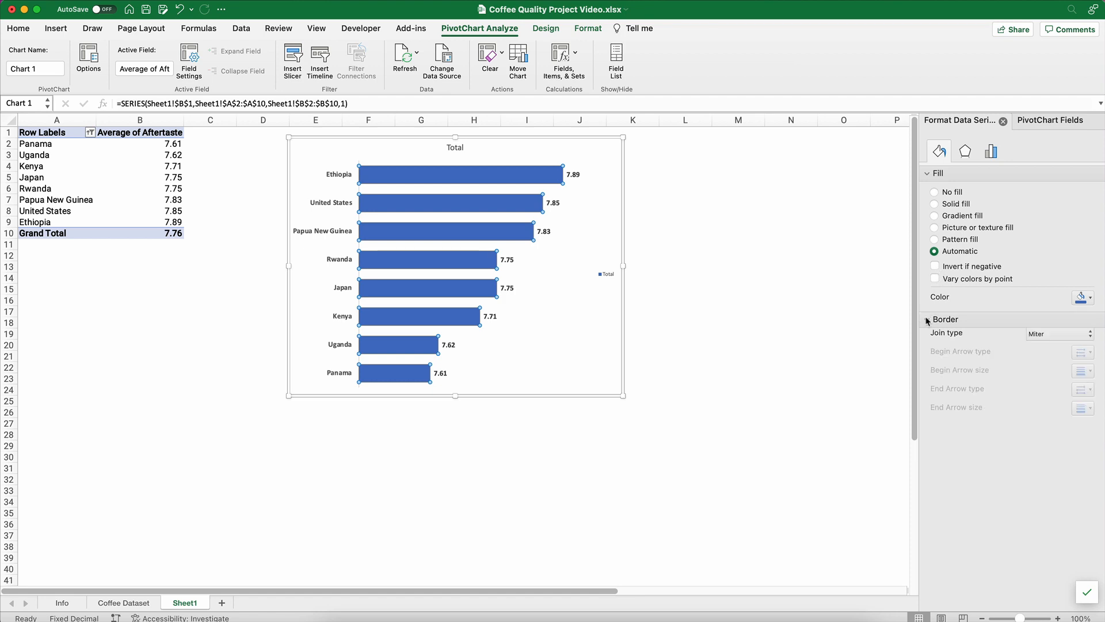
{"action": "left_click", "coordinate": [934, 340]}
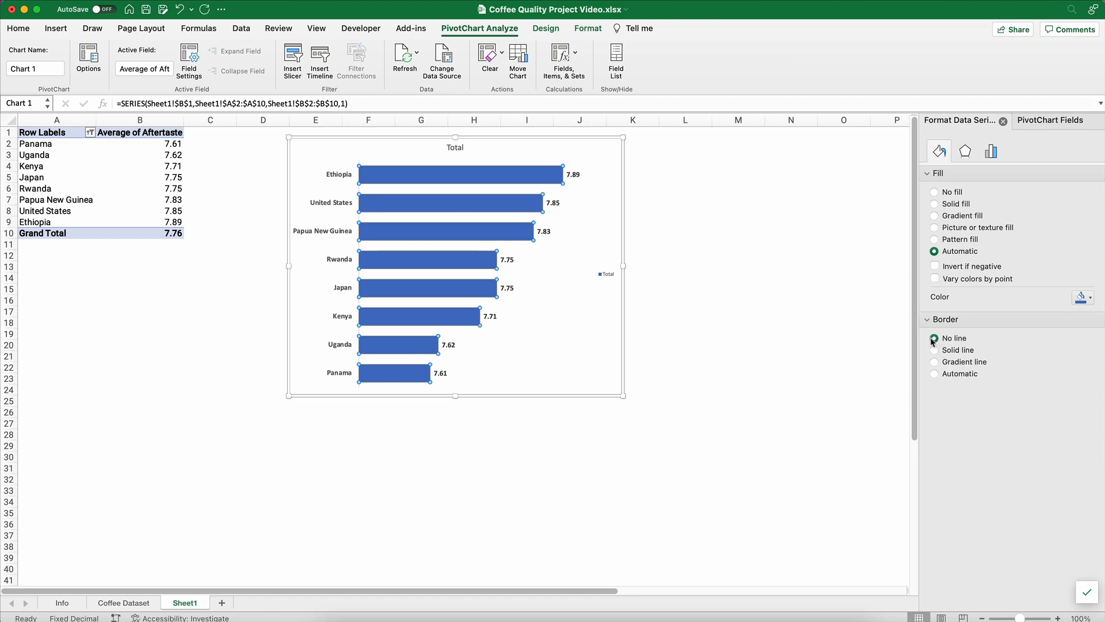
Vary the bar colors by point and delete the chart's legend.
{"action": "left_click", "coordinate": [935, 278]}
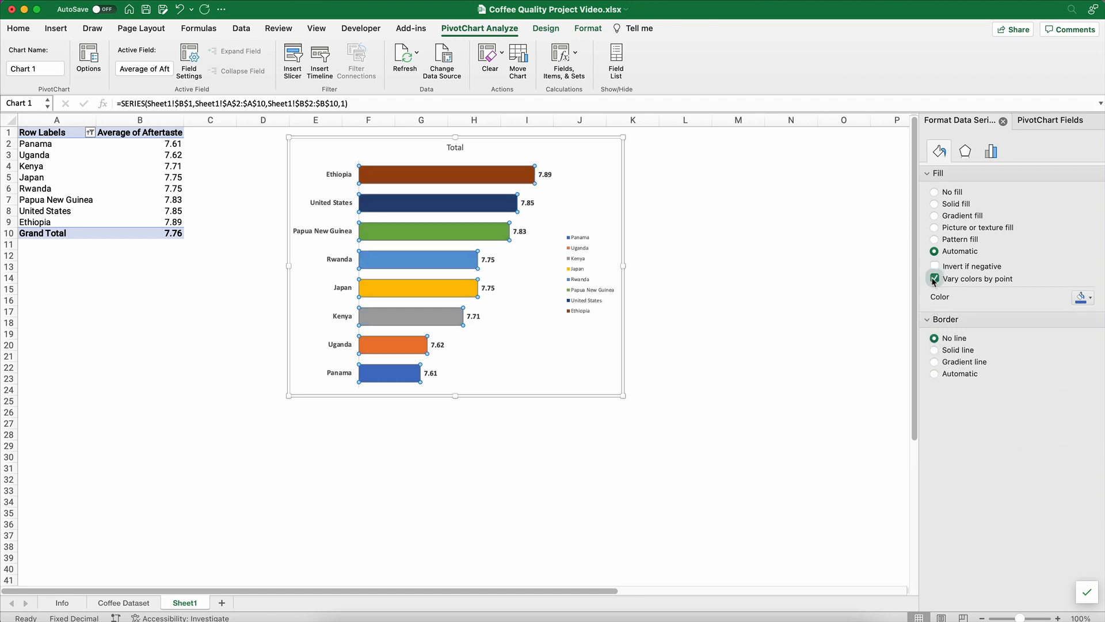
{"action": "left_click", "coordinate": [233, 322]}
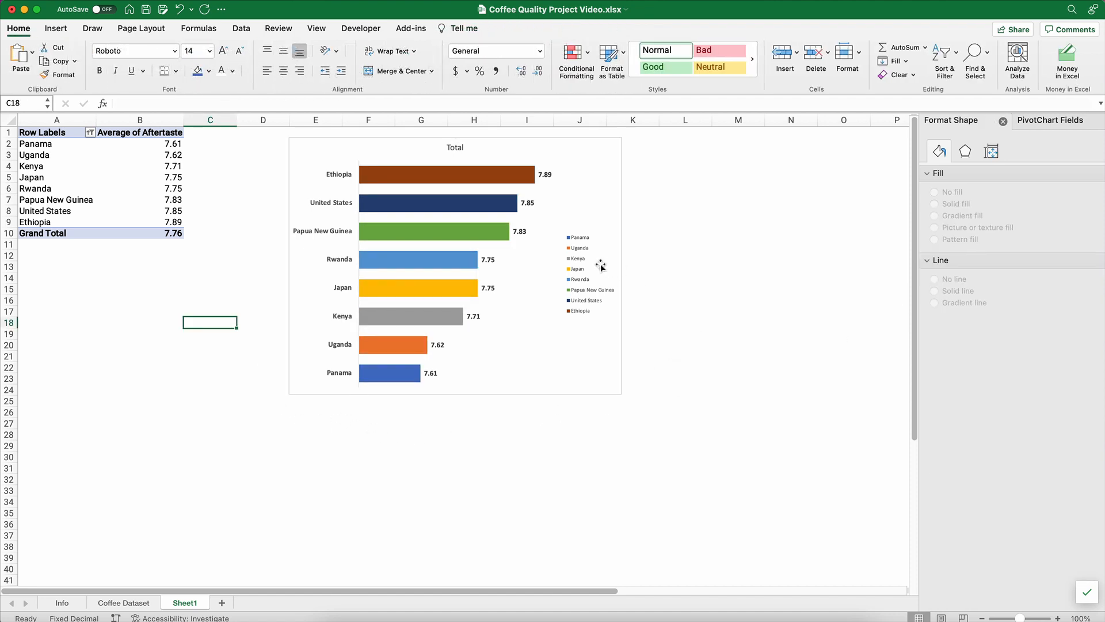
{"action": "left_click", "coordinate": [578, 264]}
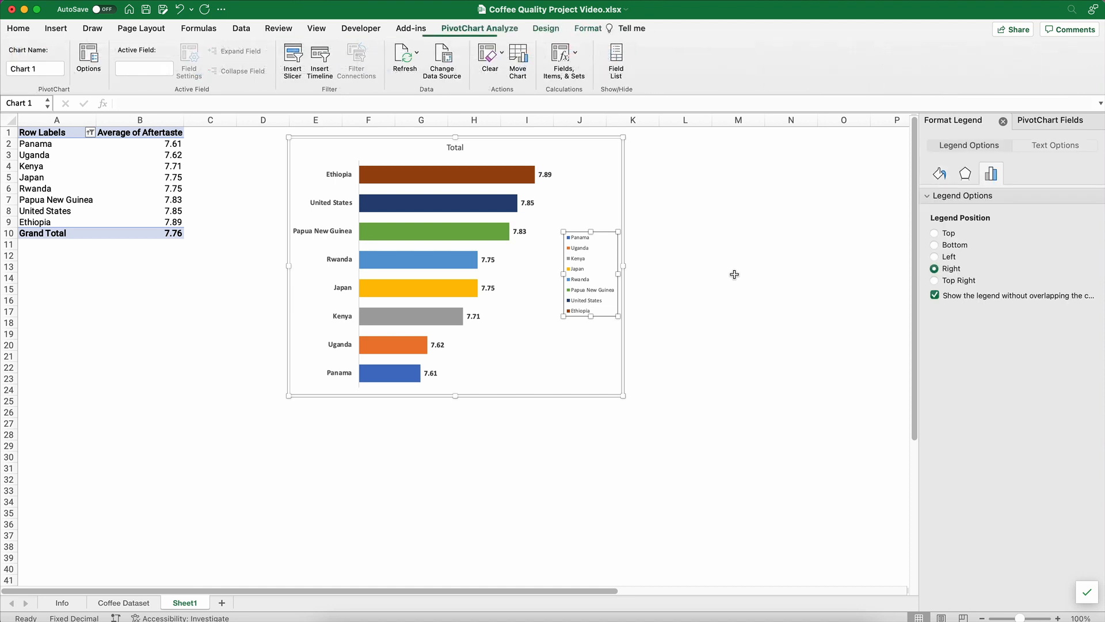
{"action": "key", "text": "Delete"}
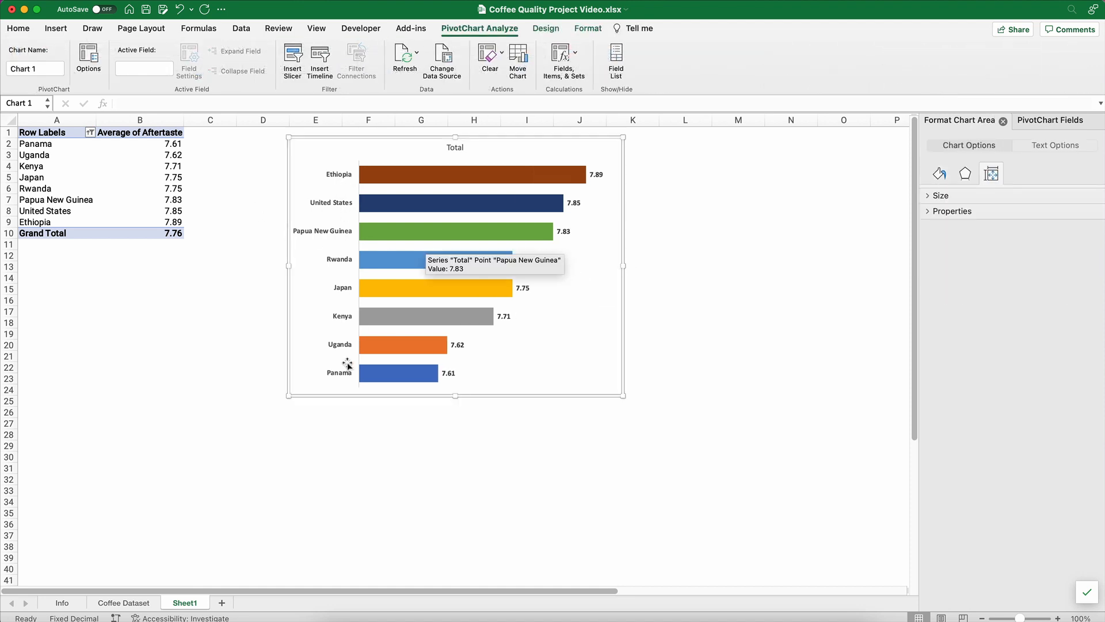
Replace the chart title text with "Aftertaste by Country".
{"action": "left_click", "coordinate": [453, 147]}
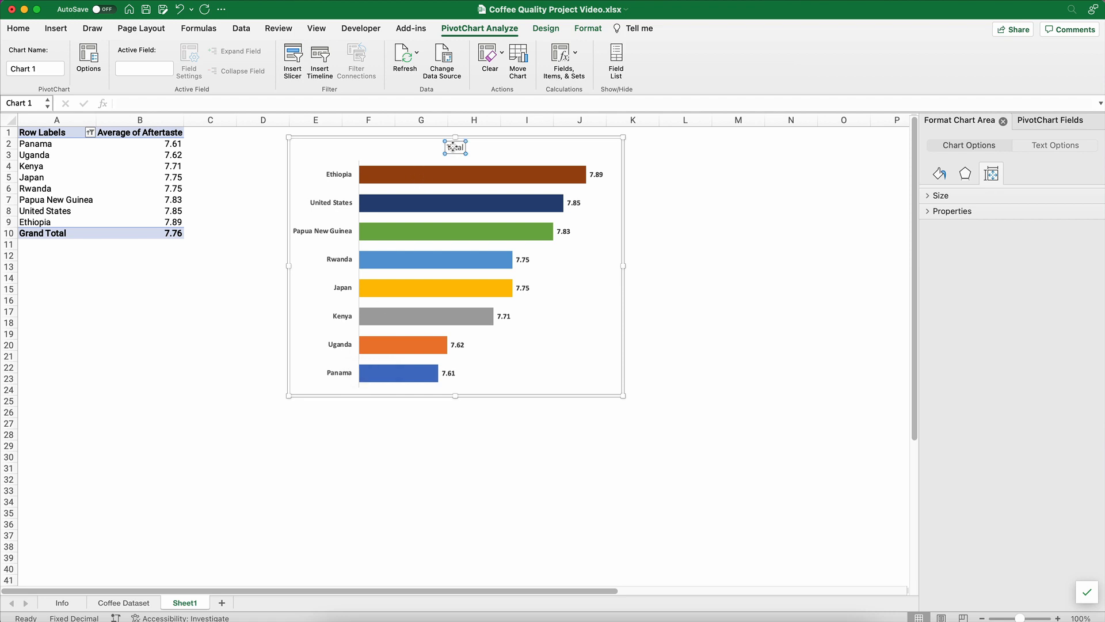
{"action": "double_click", "coordinate": [453, 147]}
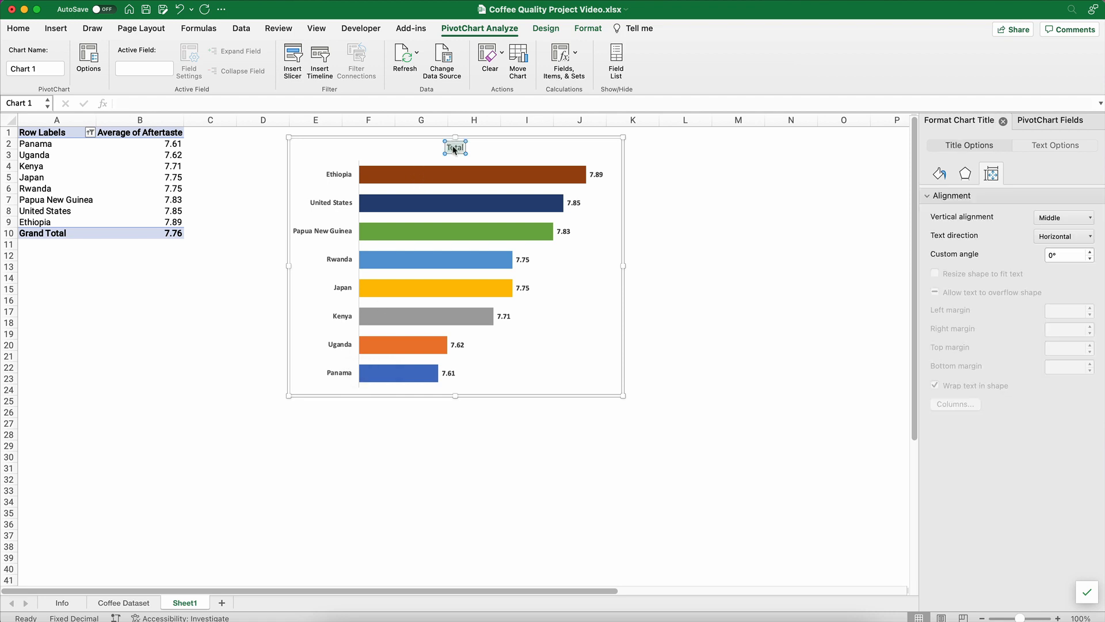
{"action": "type", "text": "F"}
{"action": "type", "text": "ftertaste"}
{"action": "type", "text": " by C"}
{"action": "type", "text": "ountry"}
Make the chart title bold and set its font size to 20.
{"action": "triple_click", "coordinate": [453, 147]}
{"action": "key", "text": "super+b"}
{"action": "left_click", "coordinate": [18, 28]}
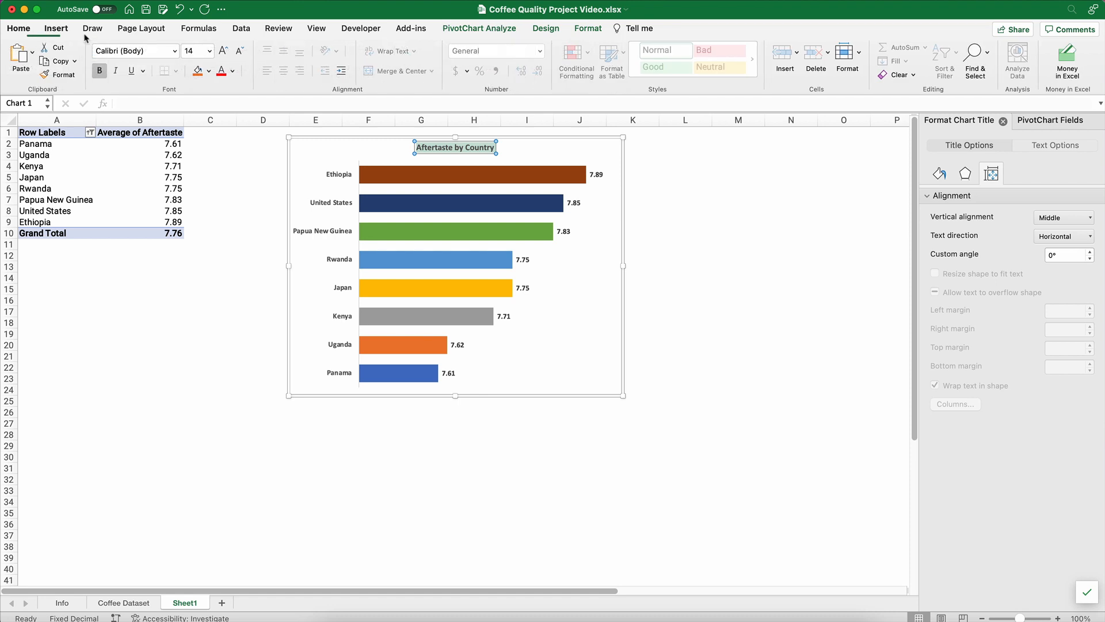
{"action": "left_click", "coordinate": [208, 51]}
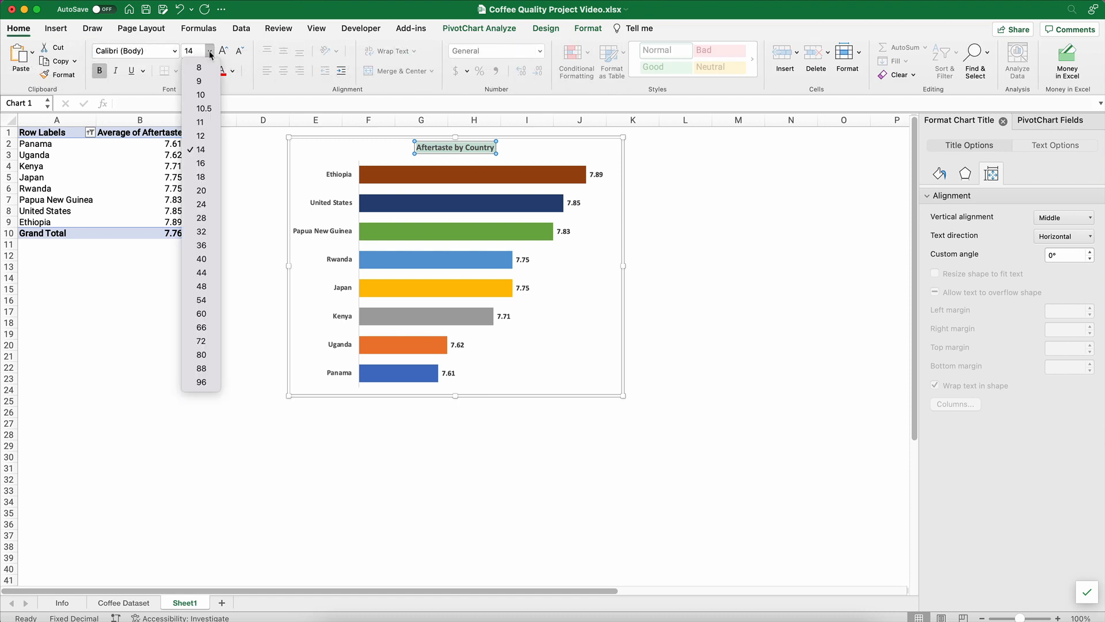
{"action": "left_click", "coordinate": [202, 190]}
{"action": "left_click", "coordinate": [164, 370]}
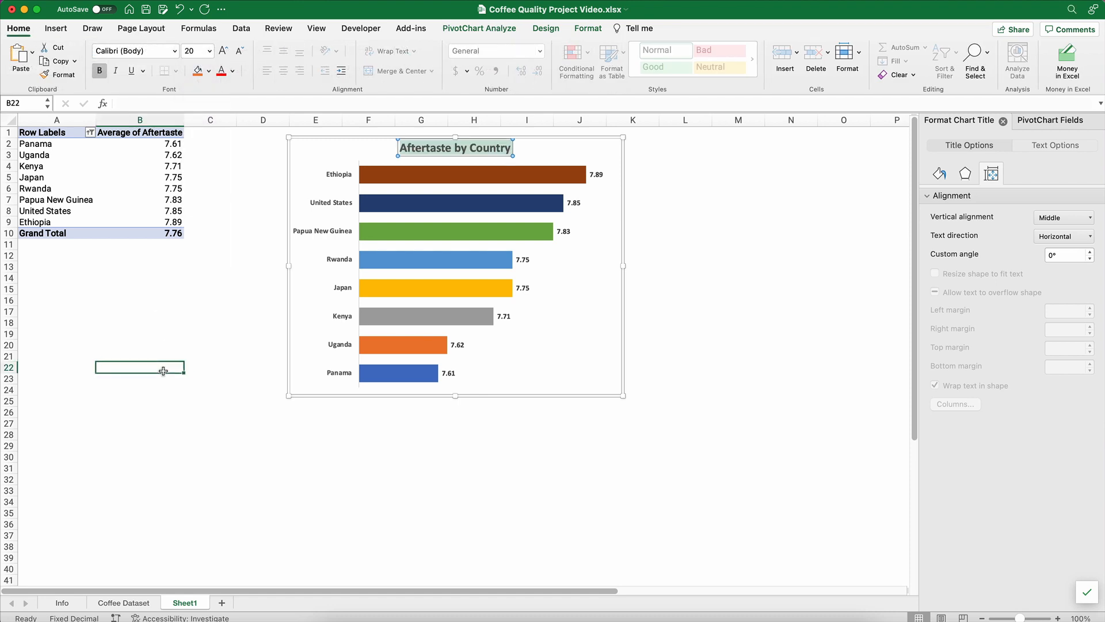
Set the border of the whole chart area to No line.
{"action": "left_click", "coordinate": [312, 148]}
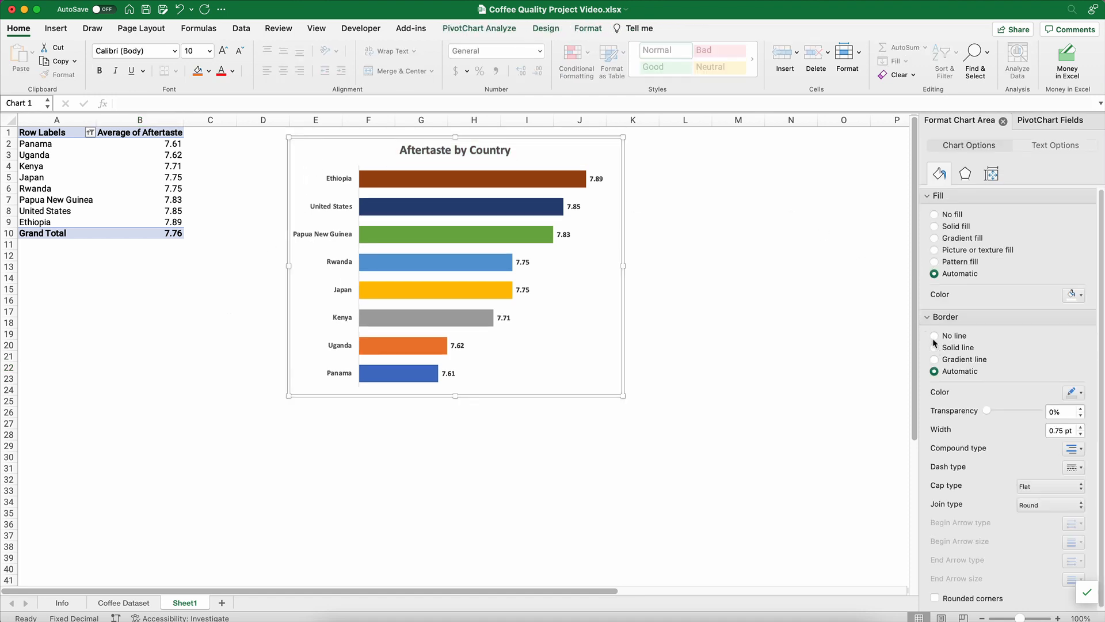
{"action": "left_click", "coordinate": [934, 338]}
{"action": "left_click", "coordinate": [400, 488]}
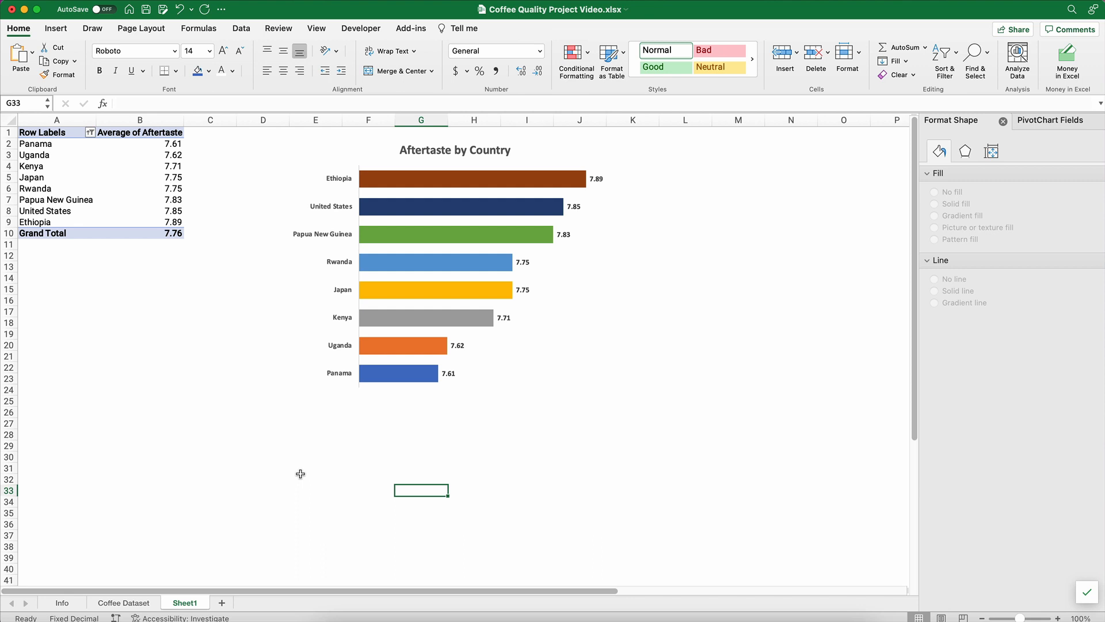
Rename the pivot chart's worksheet from its default name to "Aftertaste by Country".
{"action": "double_click", "coordinate": [184, 602]}
{"action": "left_click", "coordinate": [184, 601]}
{"action": "double_click", "coordinate": [185, 602]}
{"action": "type", "text": "Af"}
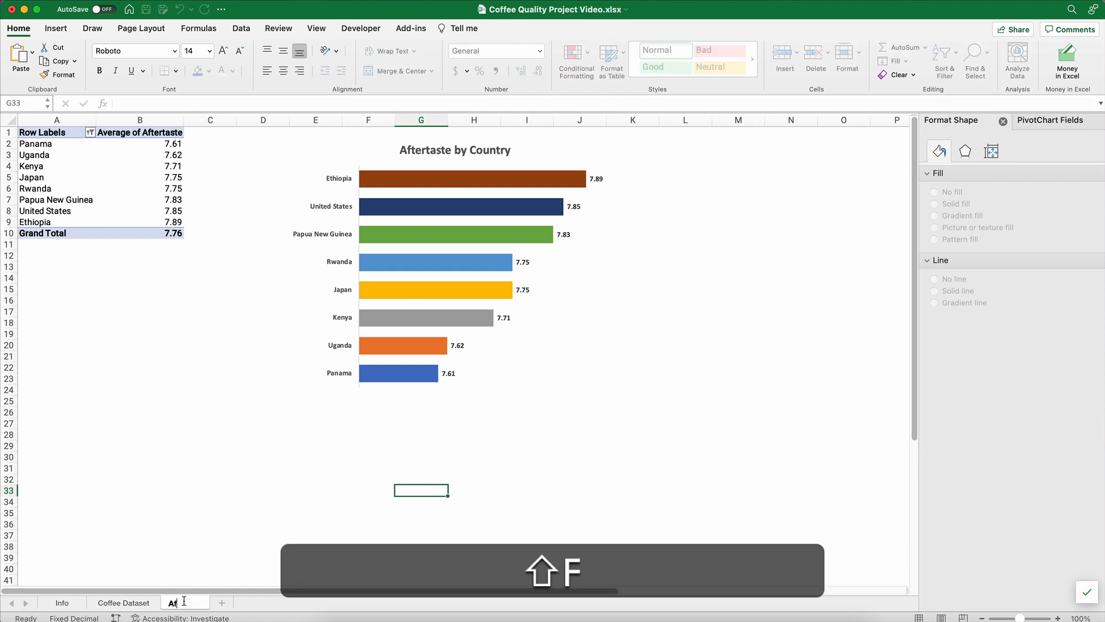
{"action": "type", "text": "tertast"}
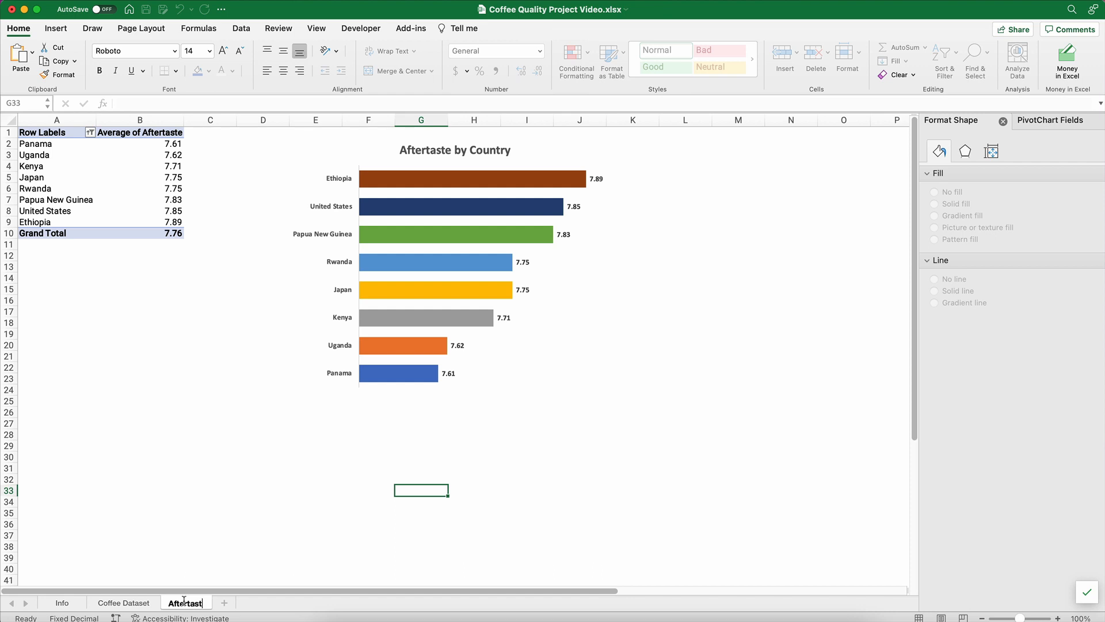
{"action": "type", "text": "e by Country"}
{"action": "left_click", "coordinate": [201, 481]}
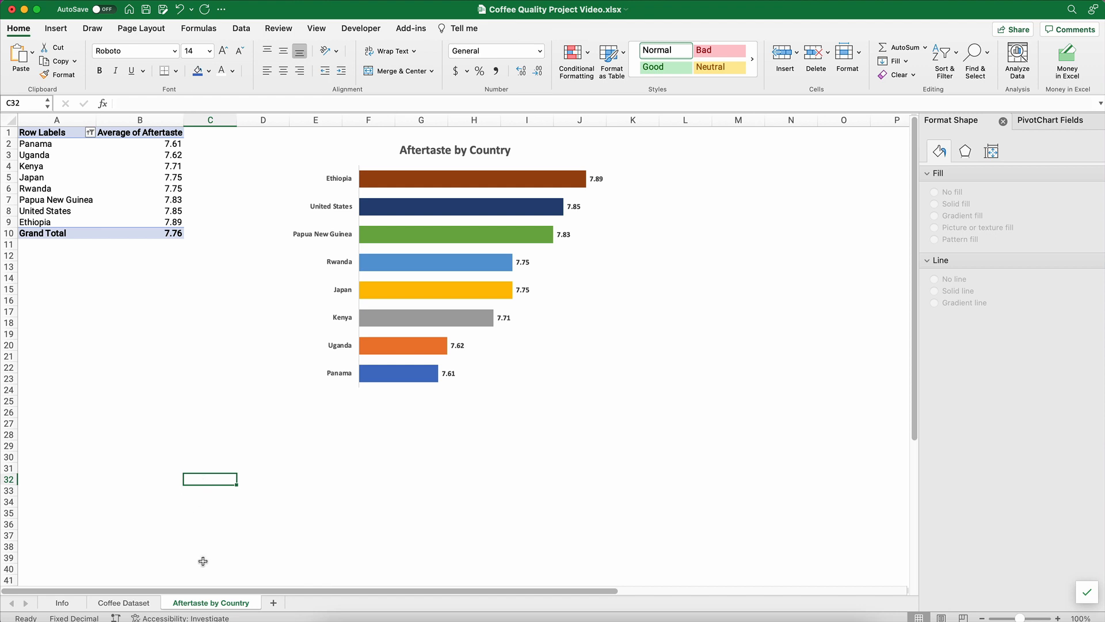
Create a copy of the Aftertaste by Country sheet and place it at the end of the workbook.
{"action": "right_click", "coordinate": [211, 602]}
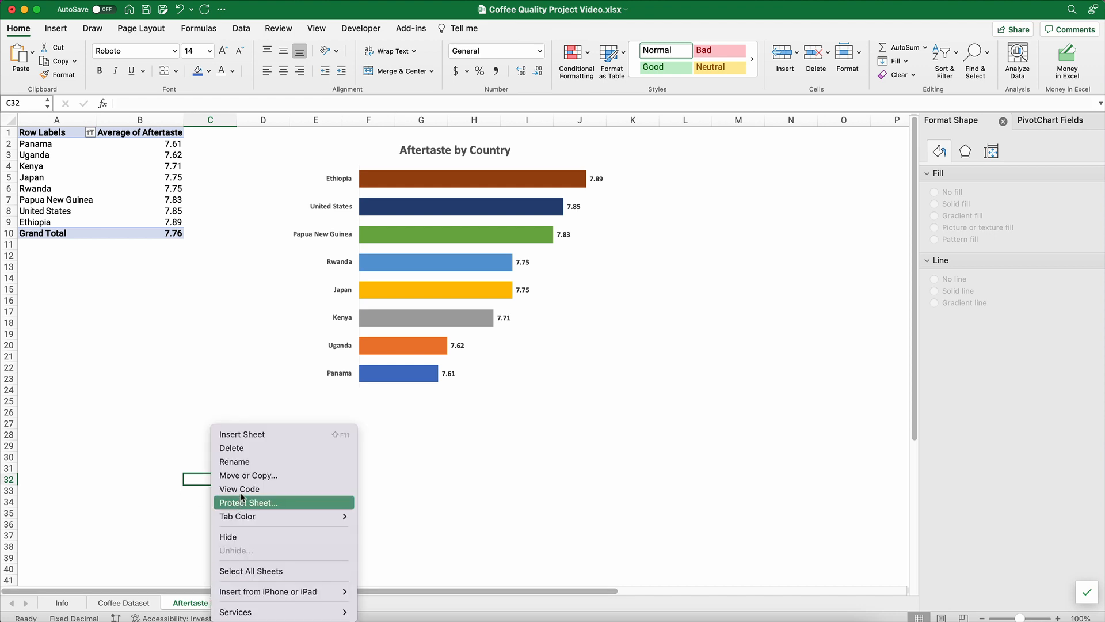
{"action": "left_click", "coordinate": [244, 475]}
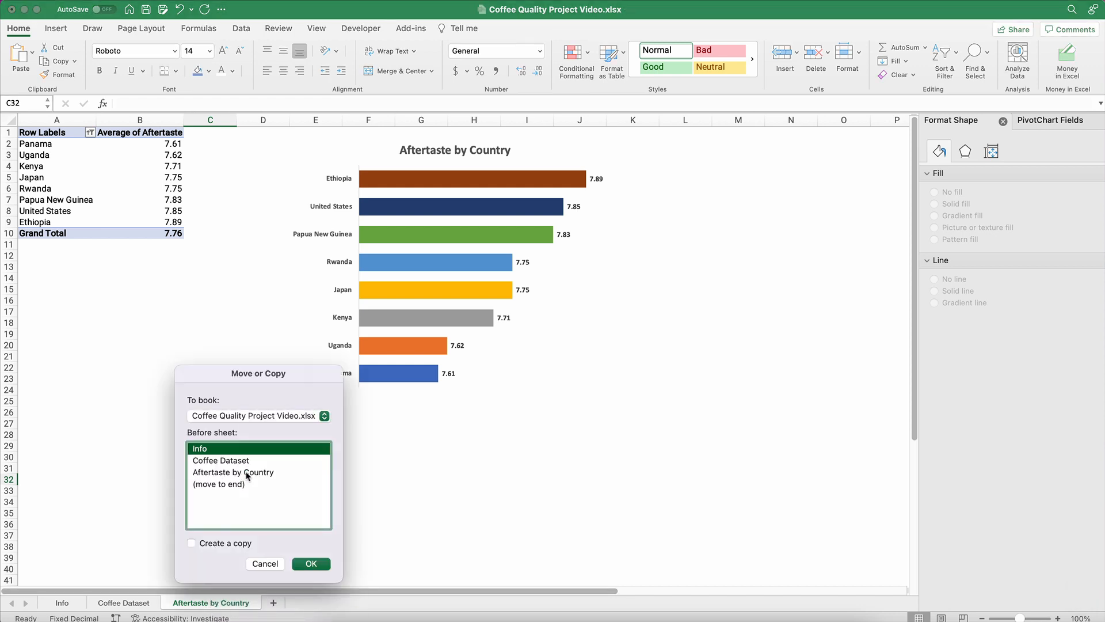
{"action": "left_click", "coordinate": [223, 485]}
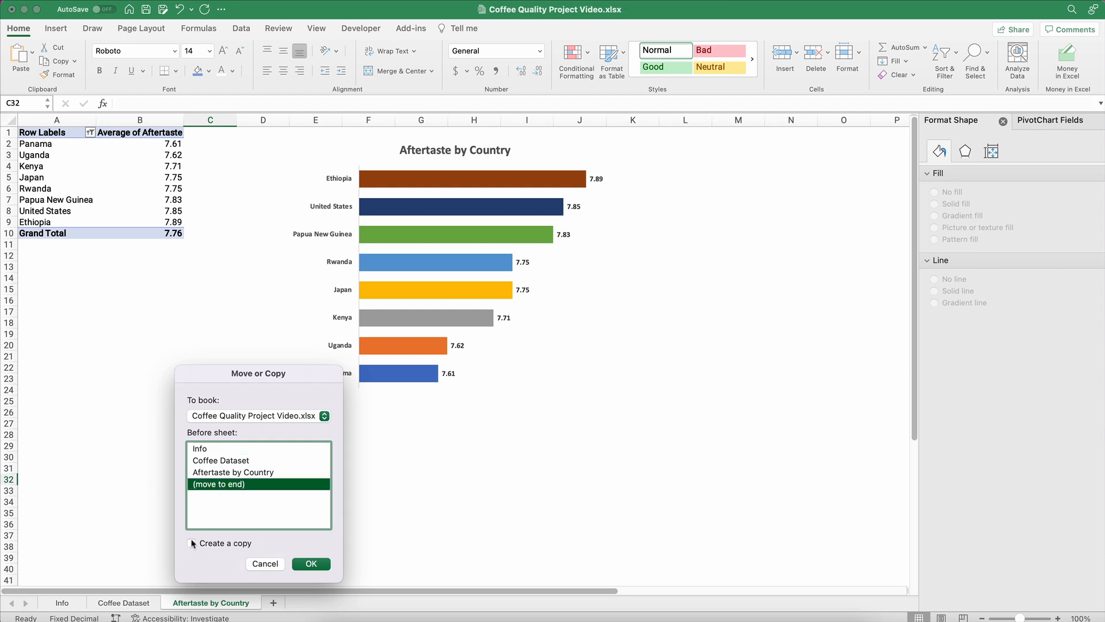
{"action": "left_click", "coordinate": [192, 543]}
{"action": "left_click", "coordinate": [312, 567]}
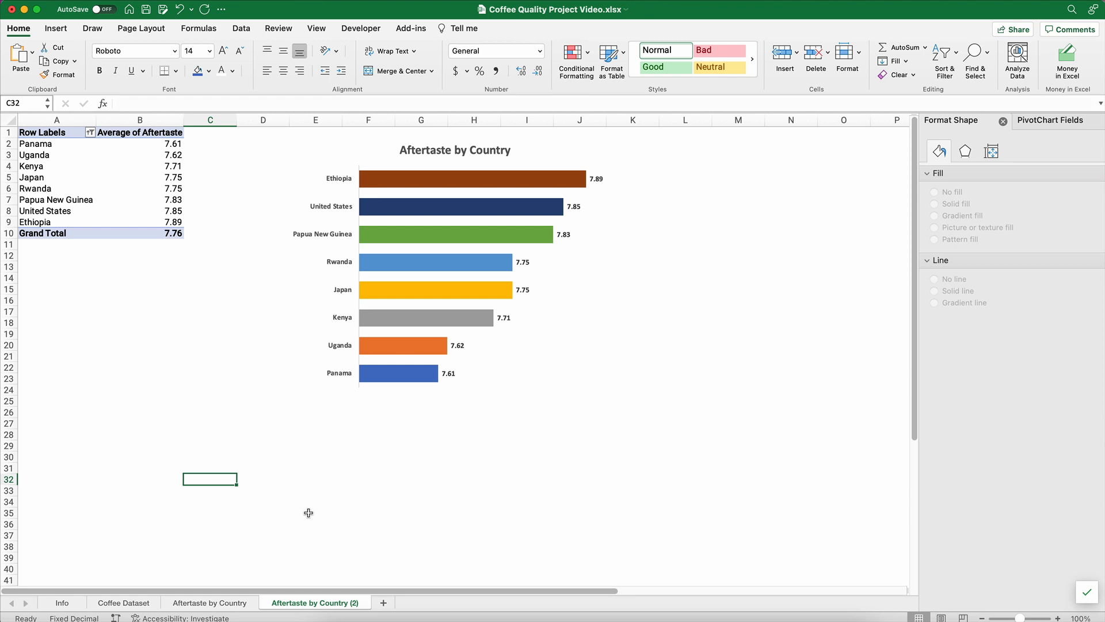
Review the Aftertaste by Mean Altitude and Coffee Dashboard sheets in Coffee Quality Project.xlsx, and return to Coffee Quality Project Video.xlsx.
{"action": "key", "text": "super+grave"}
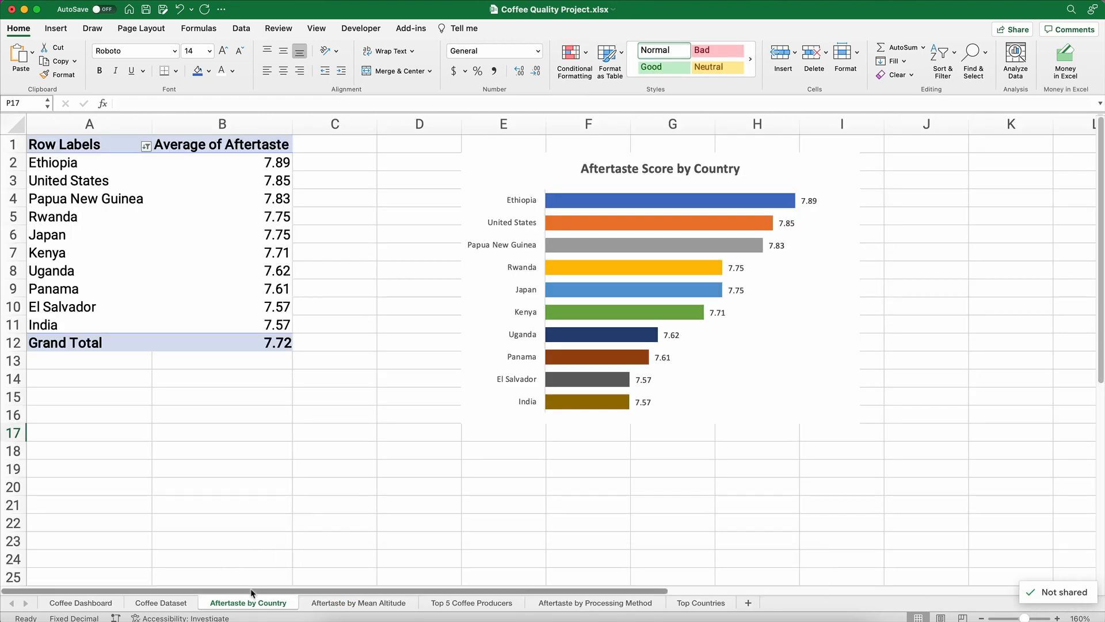
{"action": "left_click", "coordinate": [331, 603]}
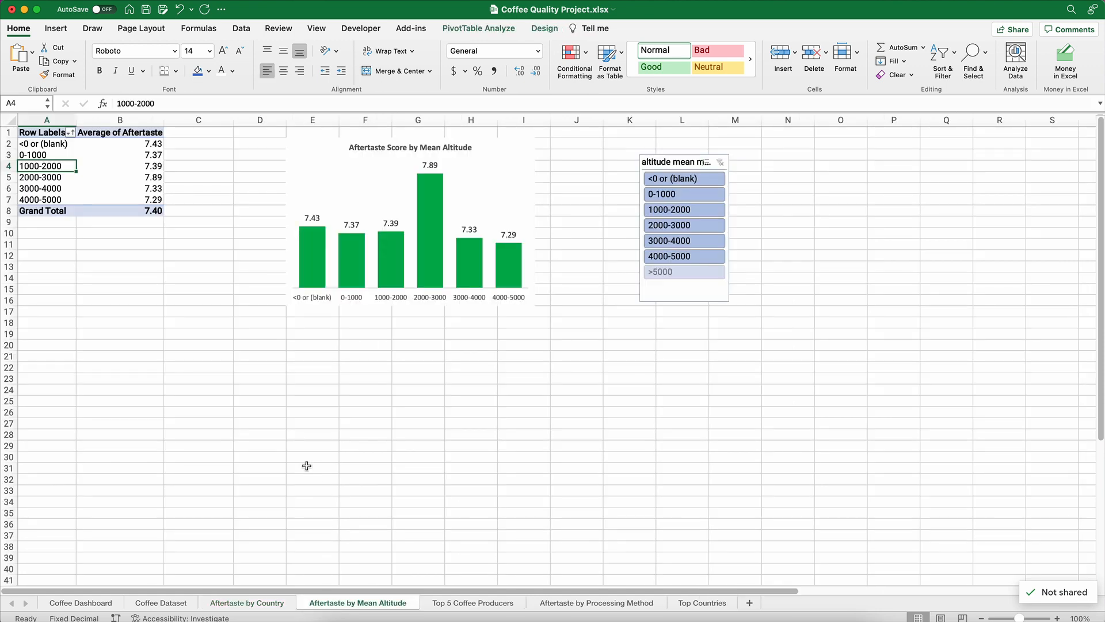
{"action": "key", "text": "super+grave"}
{"action": "key", "text": "super+grave"}
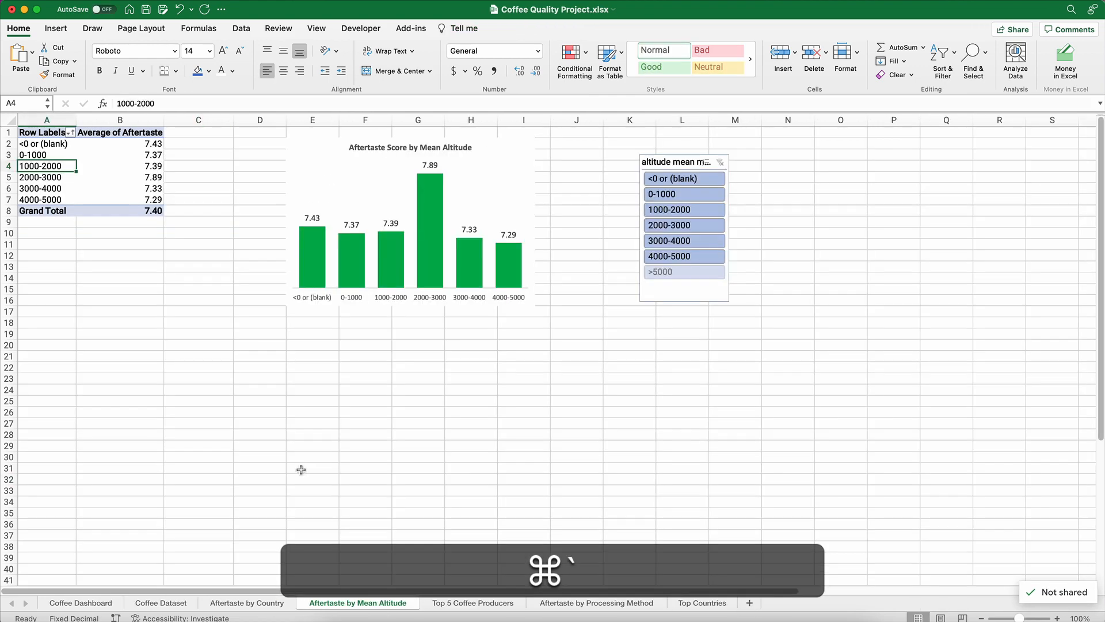
{"action": "left_click", "coordinate": [88, 602]}
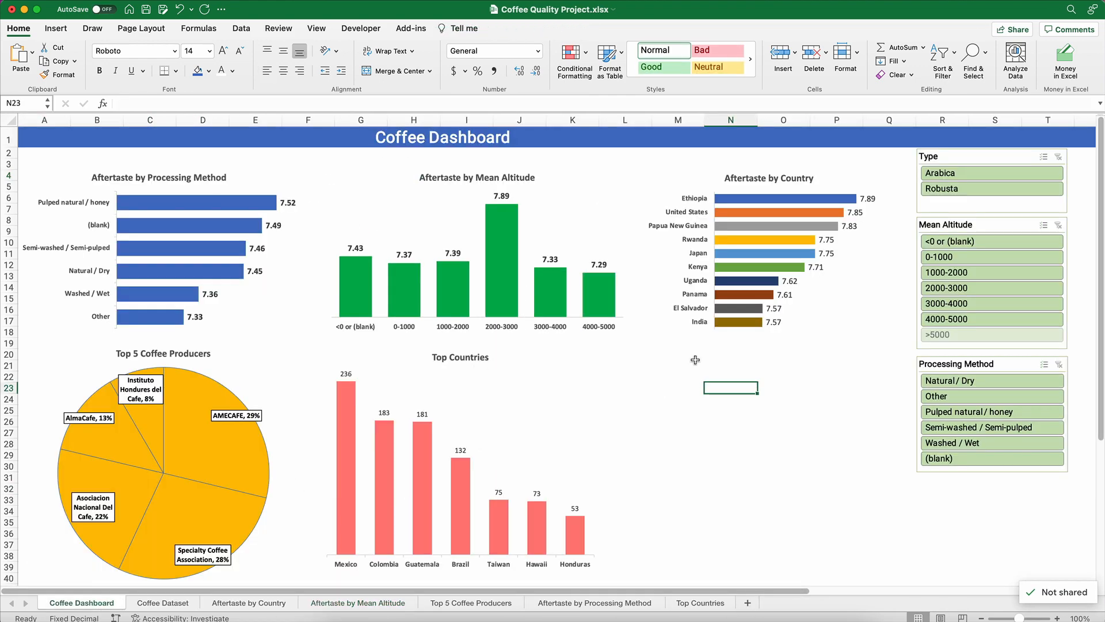
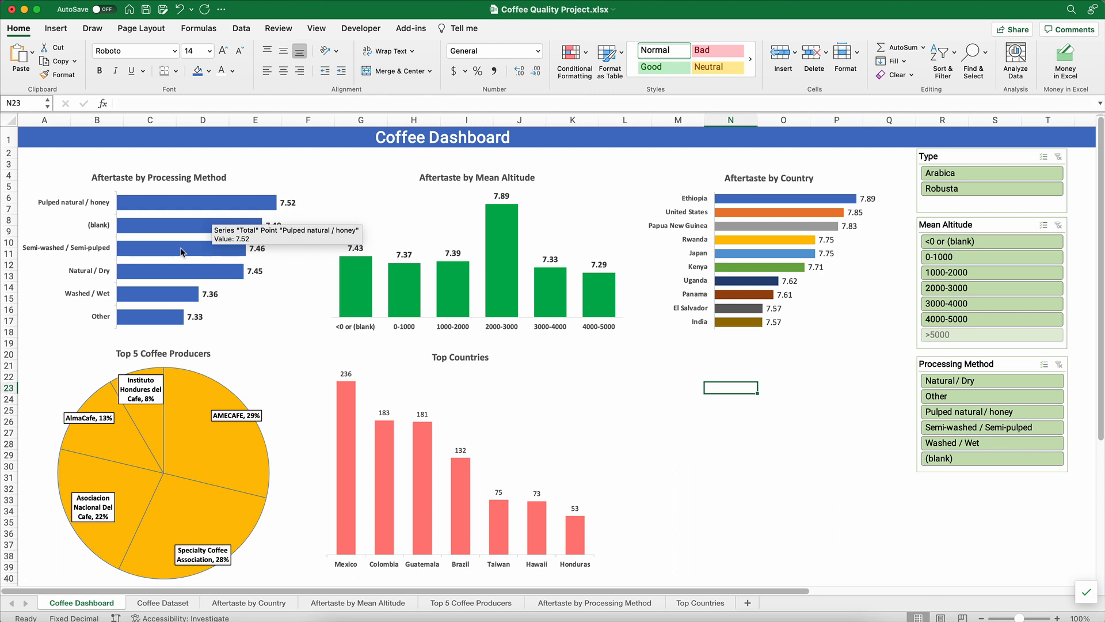
{"action": "key", "text": "super+grave"}
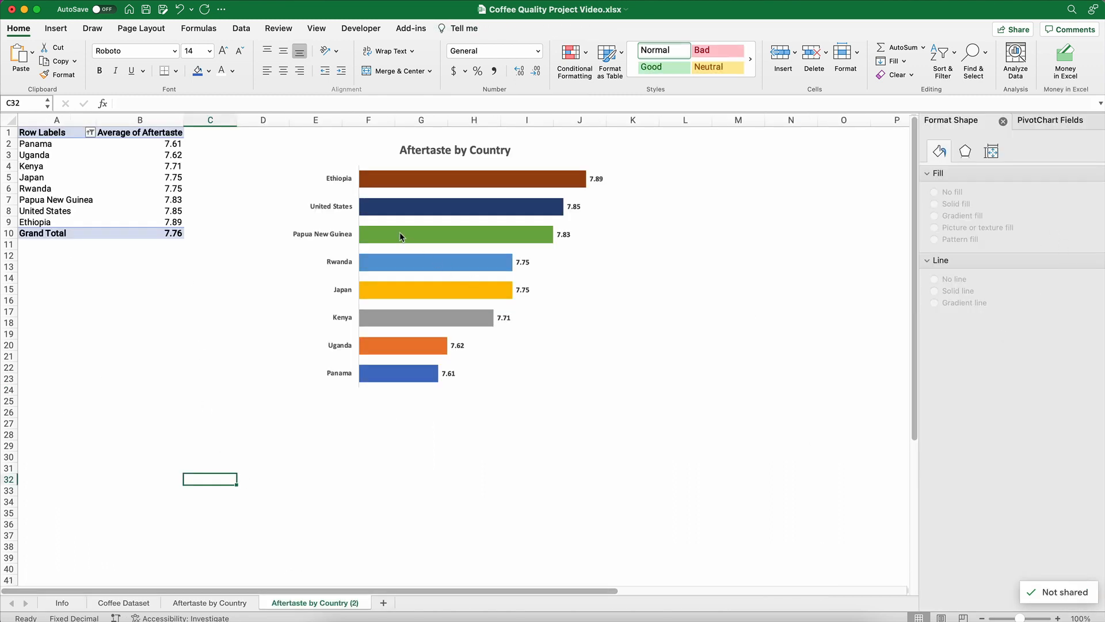
Replace Country with Processing as the row field of the copied sheet's PivotTable, keeping Average of Aftertaste as the only value.
{"action": "left_click", "coordinate": [173, 189]}
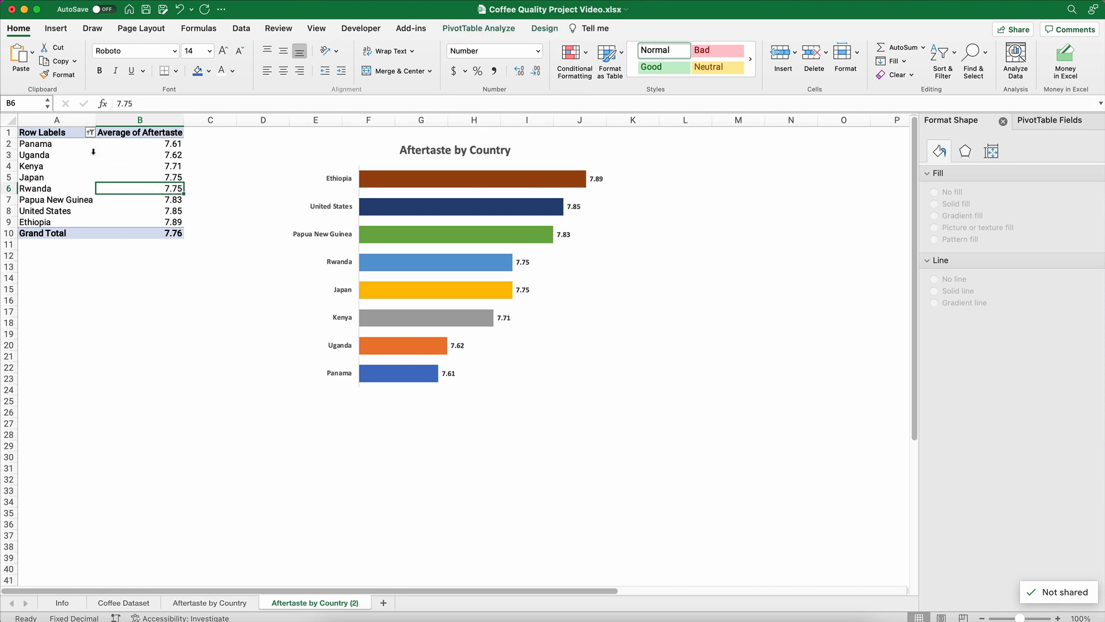
{"action": "left_click", "coordinate": [1004, 122]}
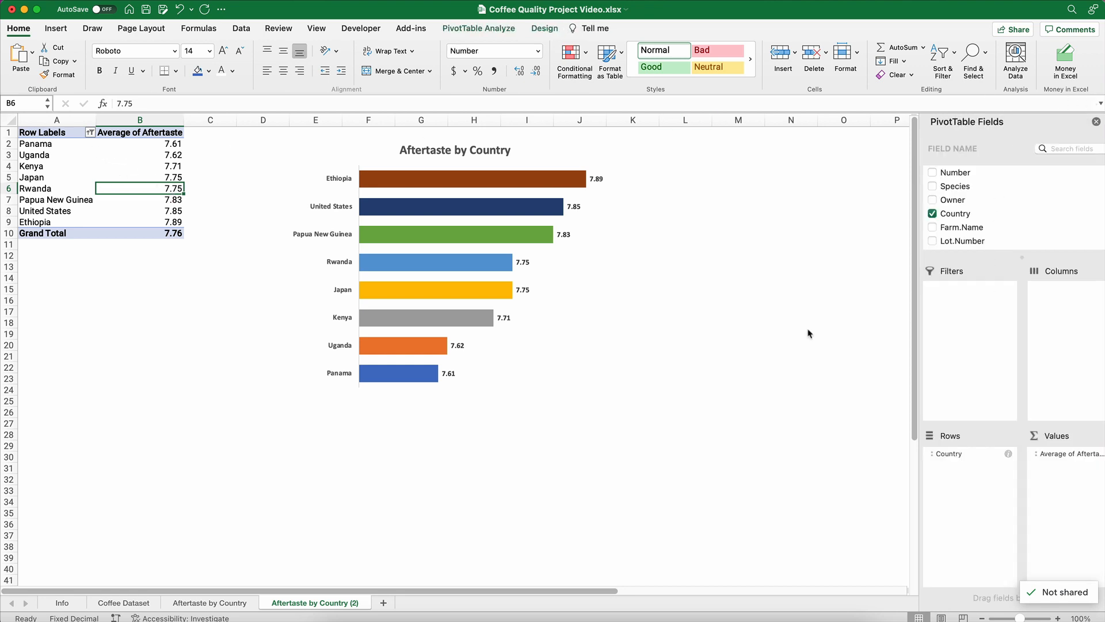
{"action": "left_click", "coordinate": [473, 34]}
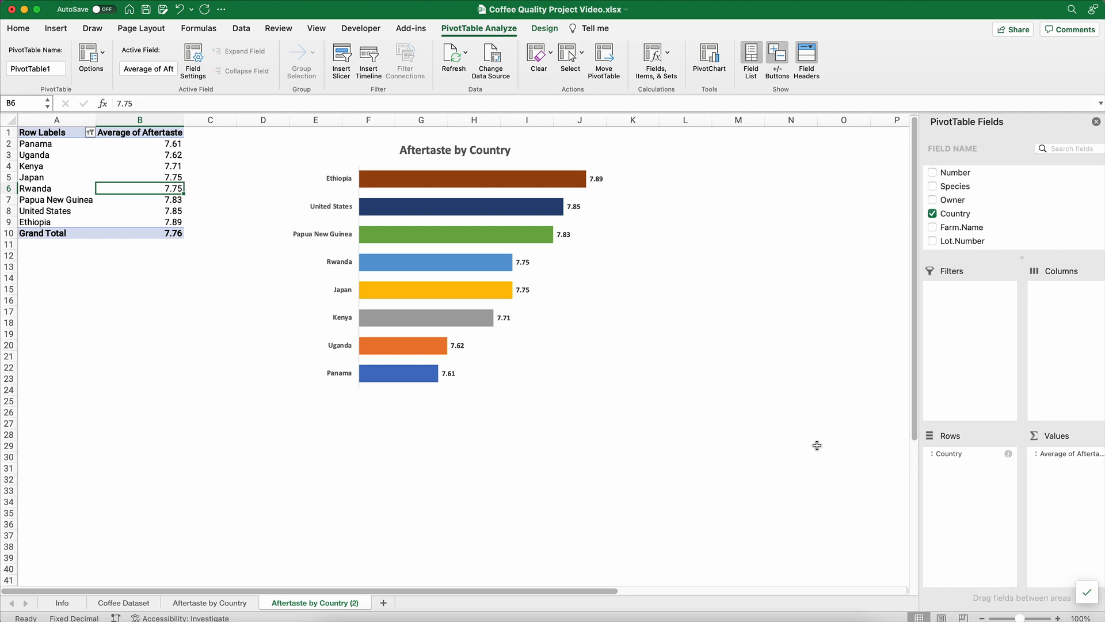
{"action": "scroll", "coordinate": [989, 219], "scroll_direction": "down", "scroll_amount": 4}
{"action": "scroll", "coordinate": [989, 219], "scroll_direction": "down", "scroll_amount": 5}
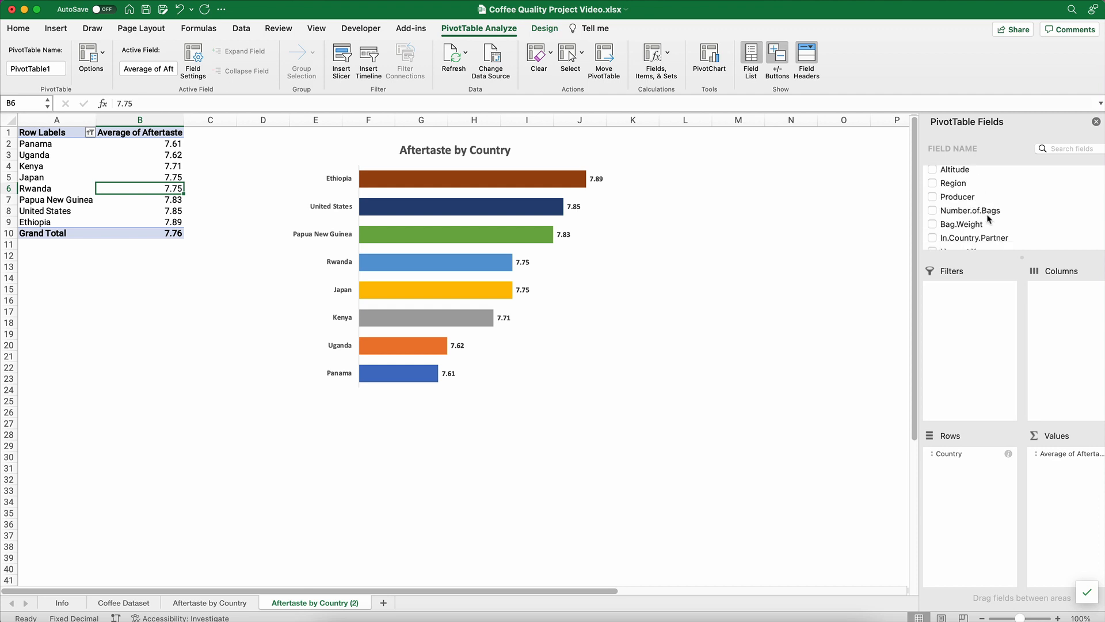
{"action": "scroll", "coordinate": [989, 219], "scroll_direction": "down", "scroll_amount": 1}
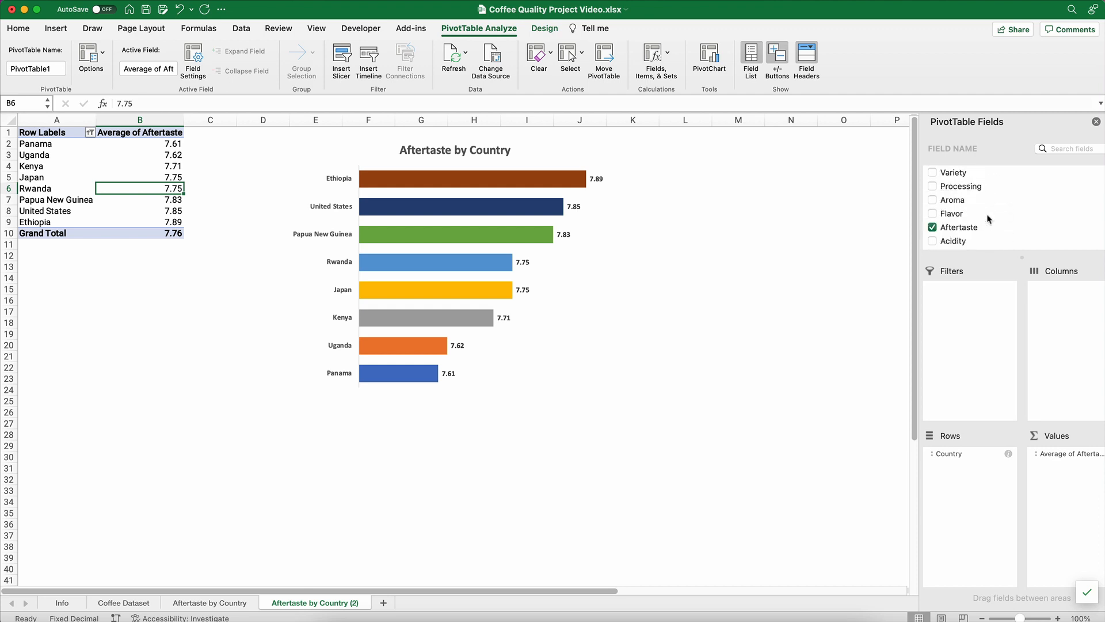
{"action": "left_click", "coordinate": [934, 186]}
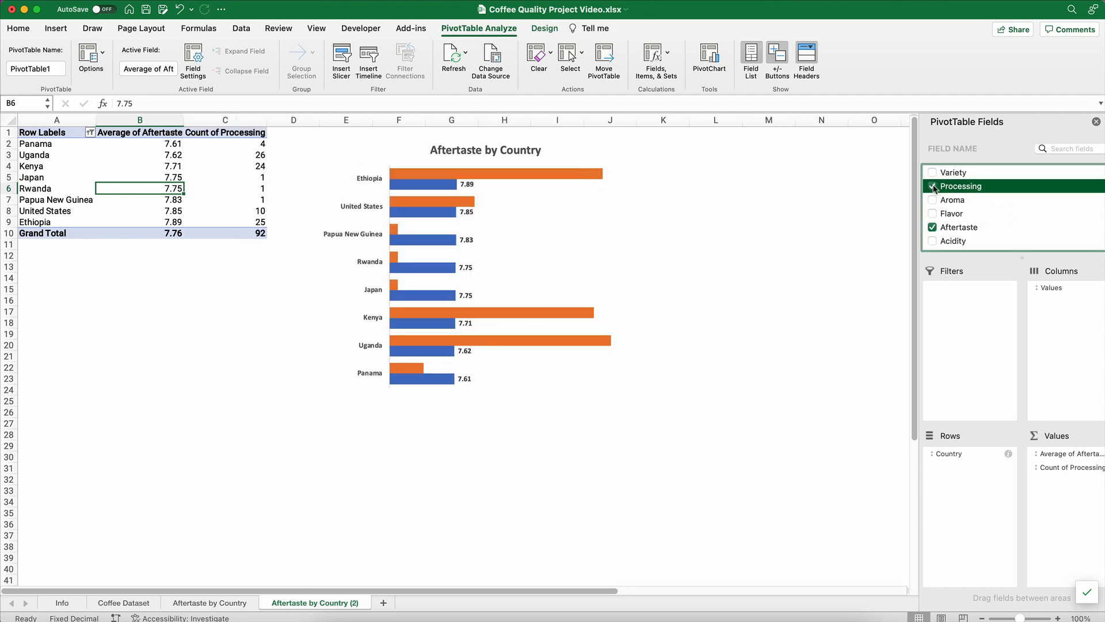
{"action": "left_click_drag", "start_coordinate": [1061, 471], "coordinate": [688, 452]}
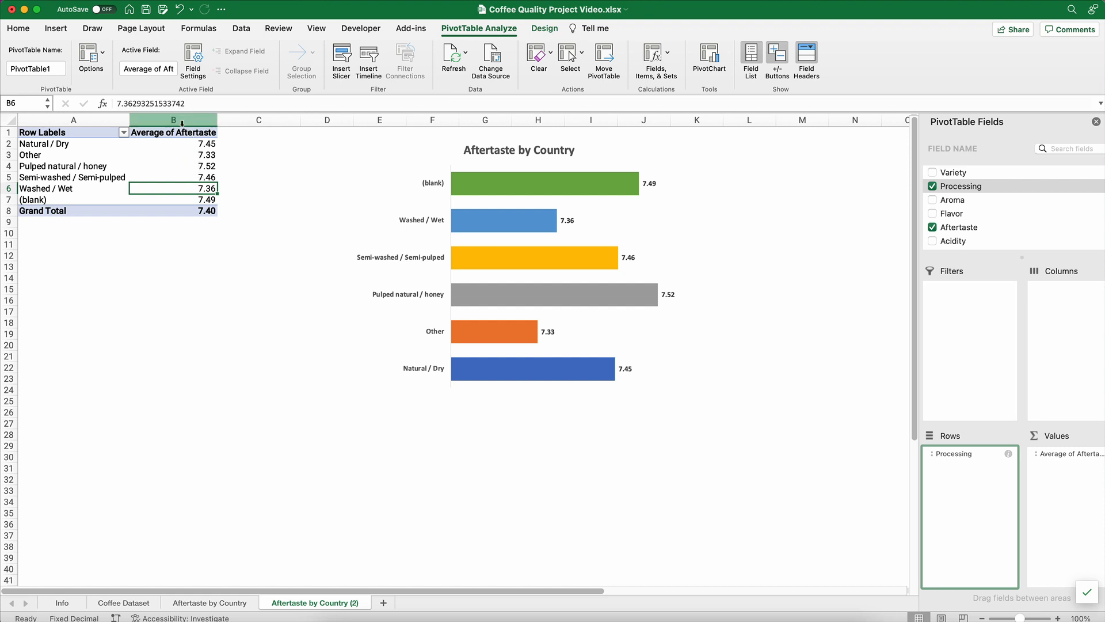
Sort the processing methods by Average of Aftertaste in descending order.
{"action": "left_click", "coordinate": [123, 134]}
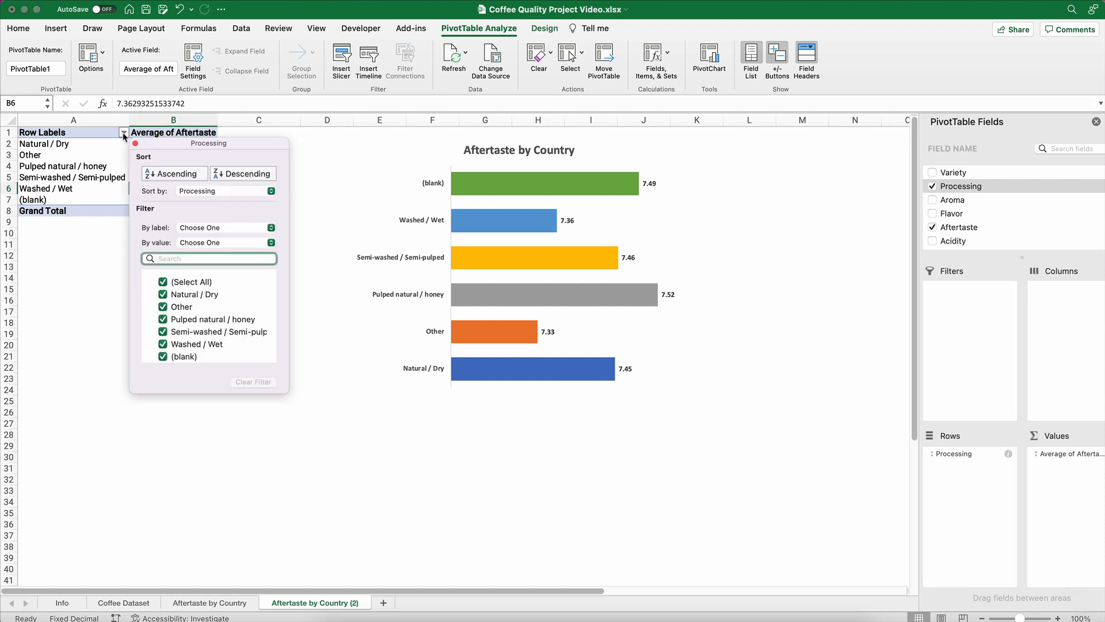
{"action": "left_click", "coordinate": [209, 192]}
{"action": "left_click", "coordinate": [210, 206]}
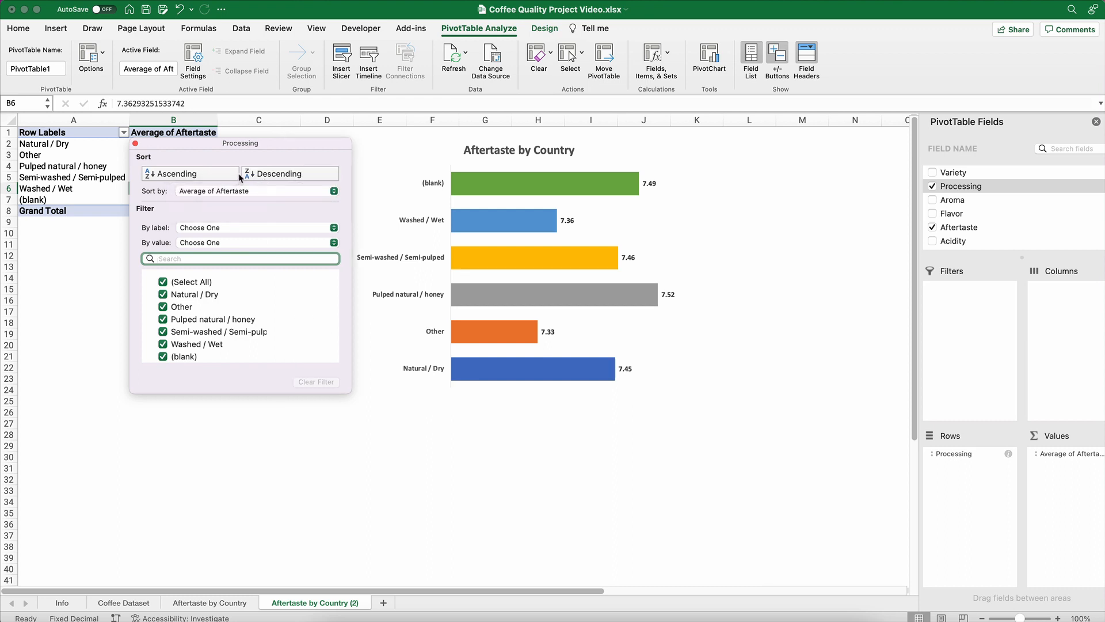
{"action": "left_click", "coordinate": [265, 175]}
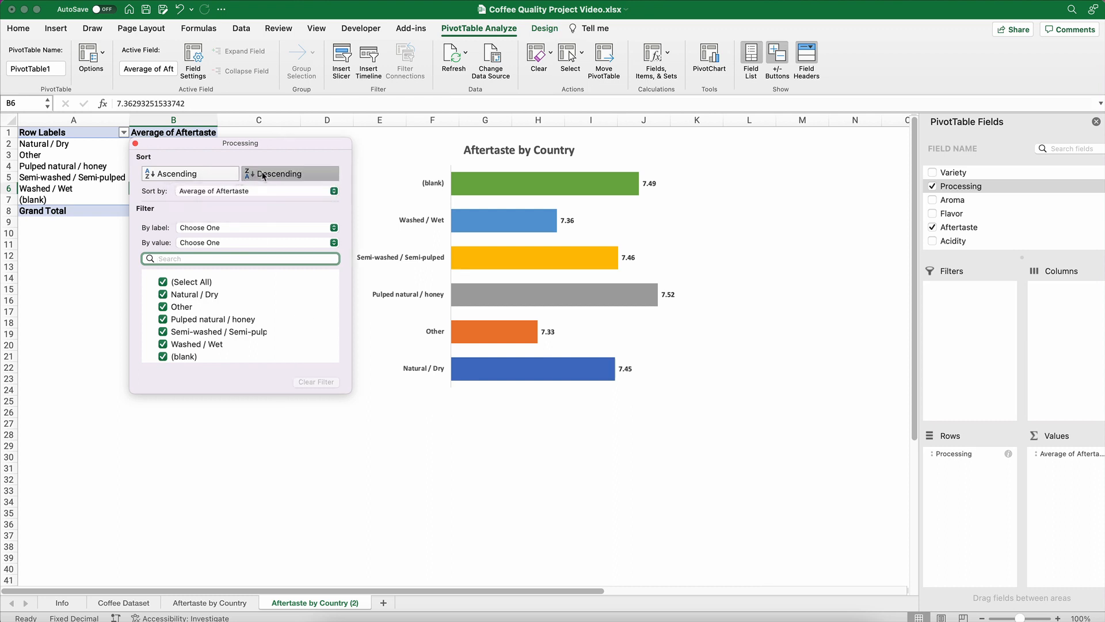
{"action": "left_click", "coordinate": [136, 145]}
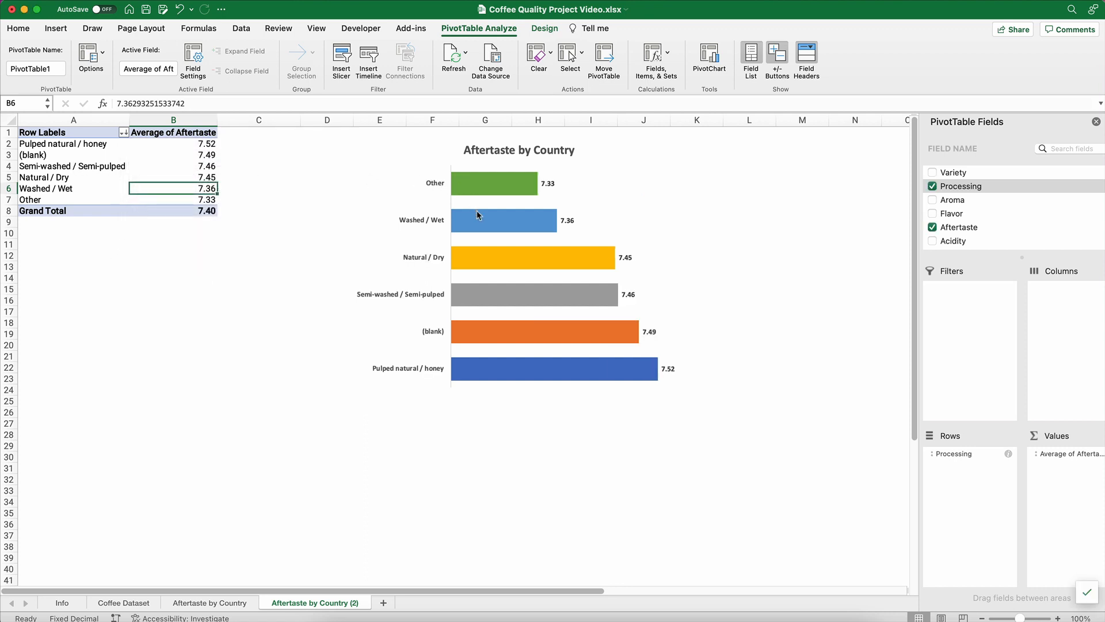
Switch the sort order of the processing methods to ascending by Average of Aftertaste.
{"action": "left_click", "coordinate": [422, 223]}
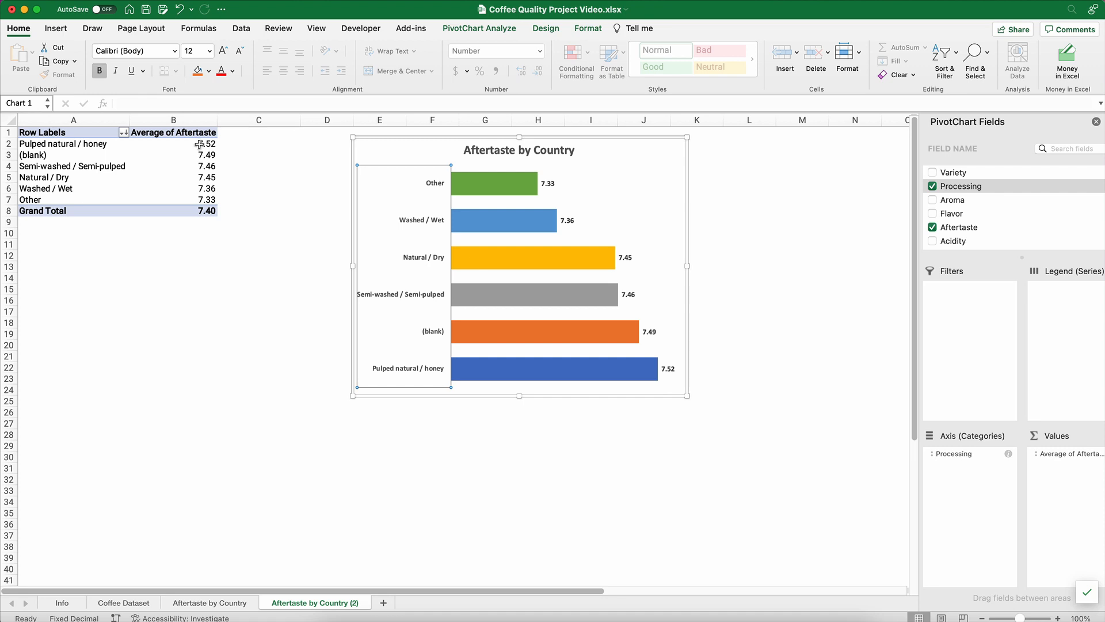
{"action": "left_click", "coordinate": [123, 133]}
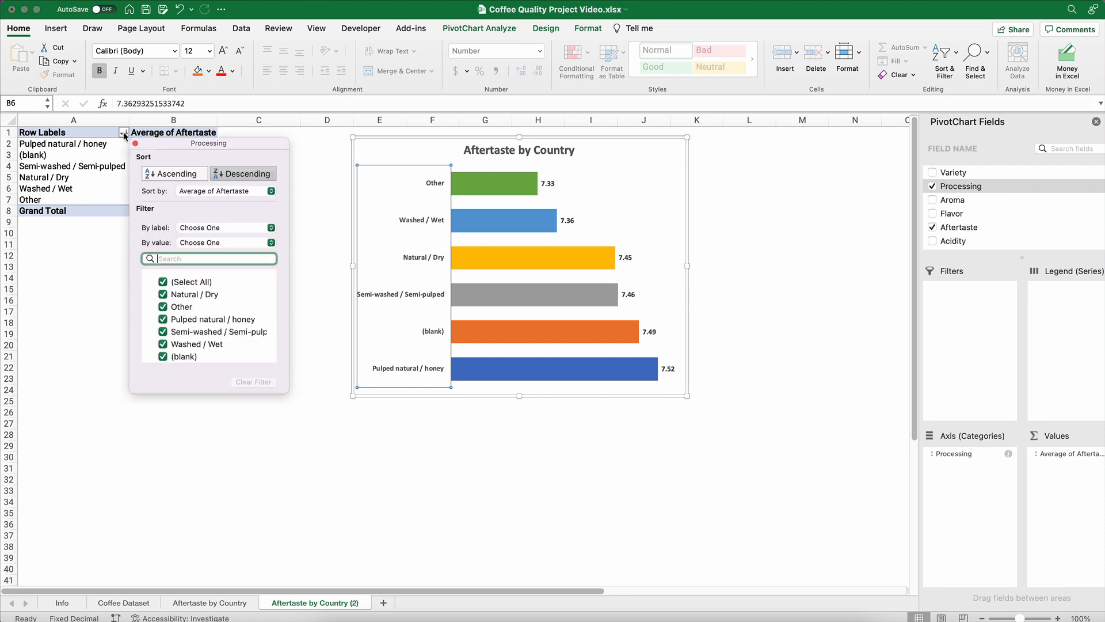
{"action": "left_click", "coordinate": [230, 176]}
{"action": "left_click", "coordinate": [170, 174]}
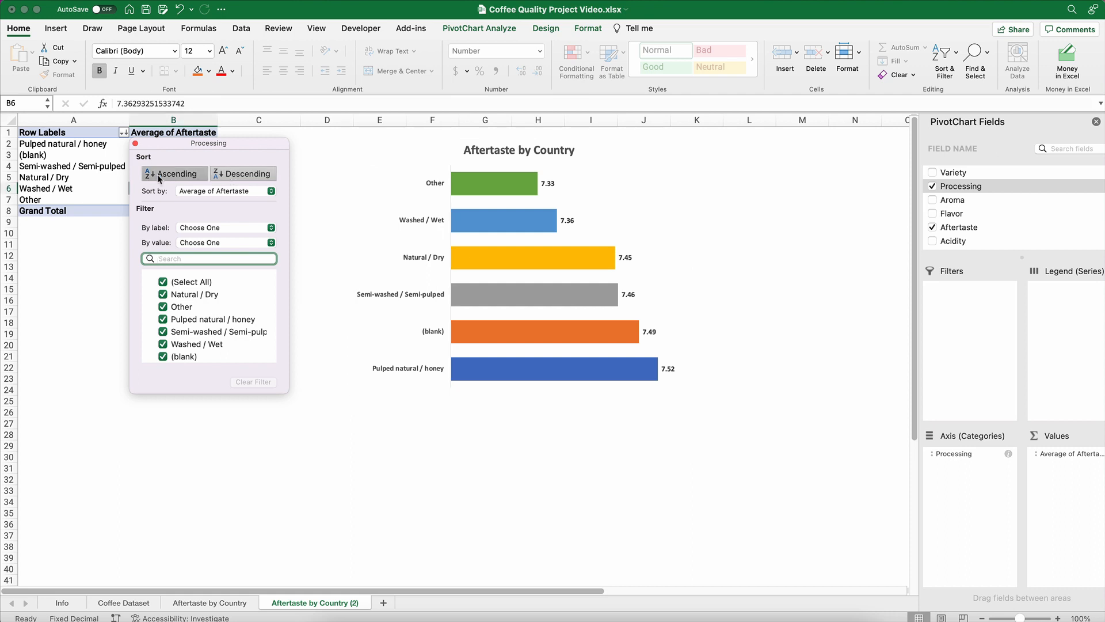
{"action": "left_click", "coordinate": [135, 144]}
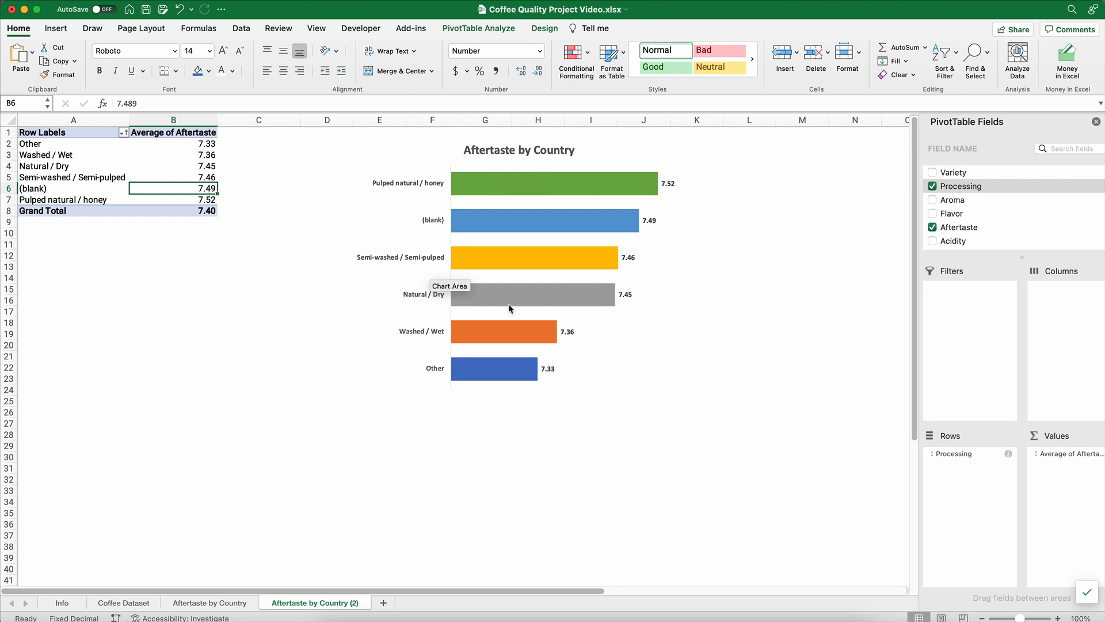
Give the whole bar series of the processing method chart a uniform blue solid fill.
{"action": "left_click", "coordinate": [509, 184]}
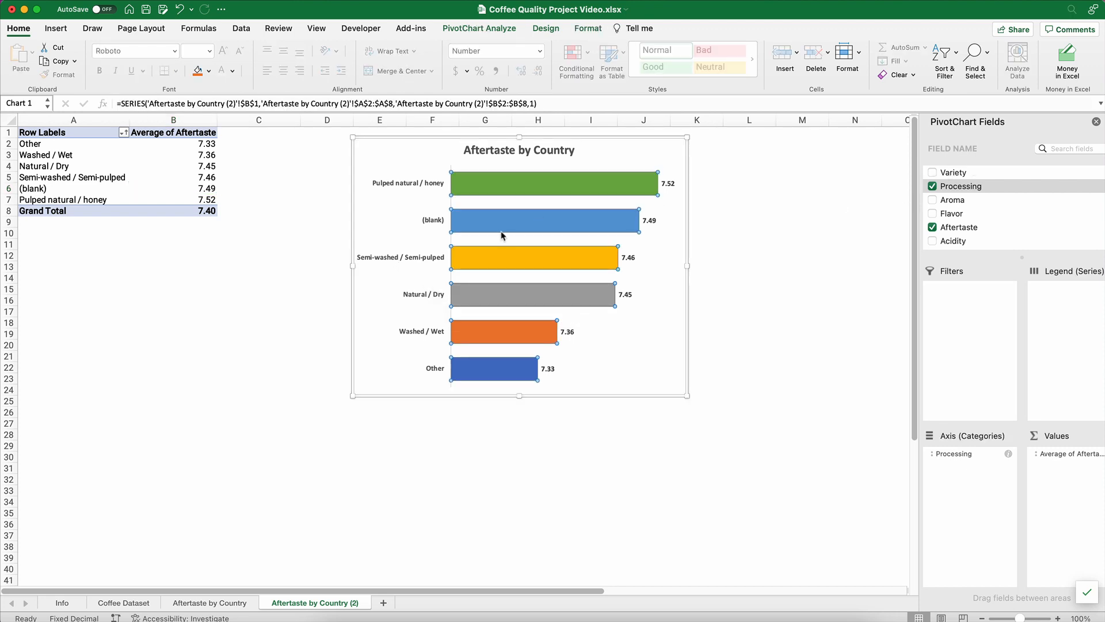
{"action": "double_click", "coordinate": [507, 184]}
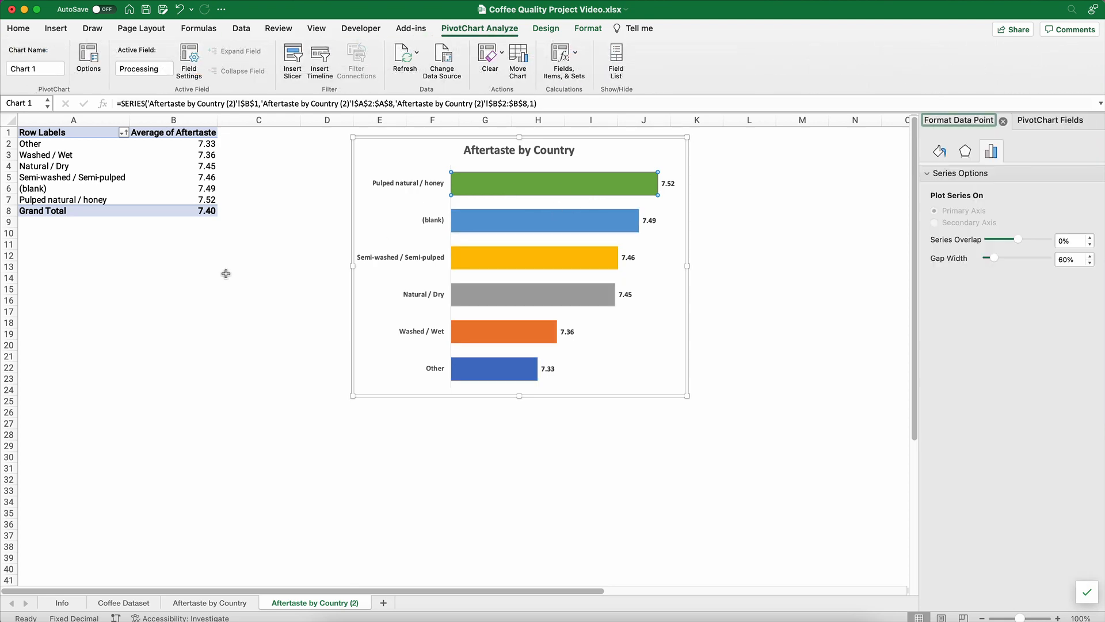
{"action": "left_click", "coordinate": [190, 290]}
{"action": "left_click", "coordinate": [568, 233]}
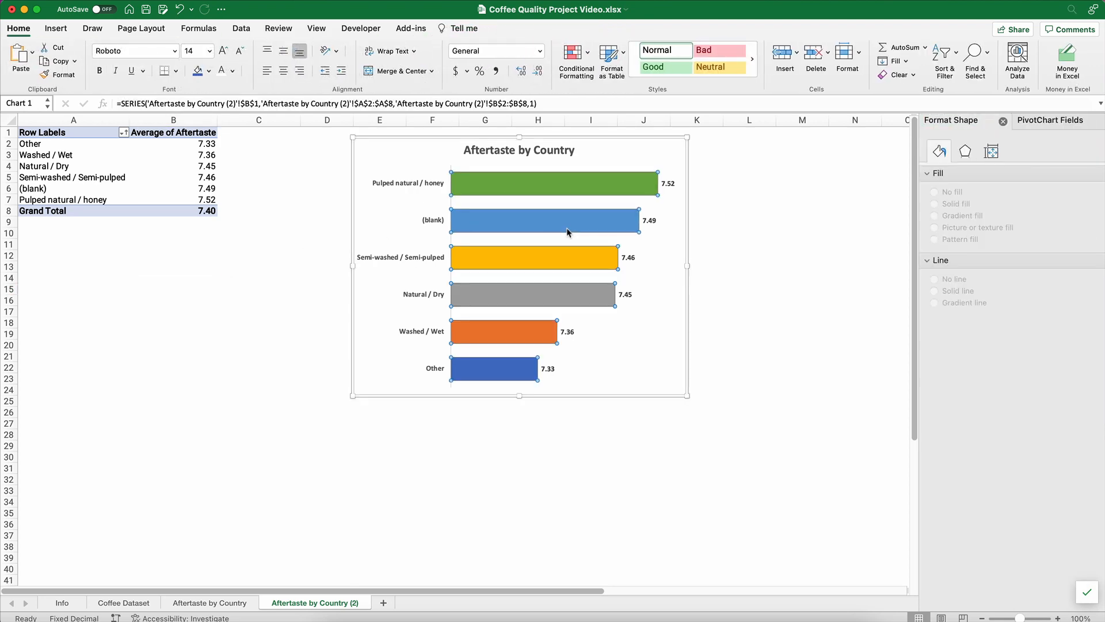
{"action": "left_click", "coordinate": [940, 151]}
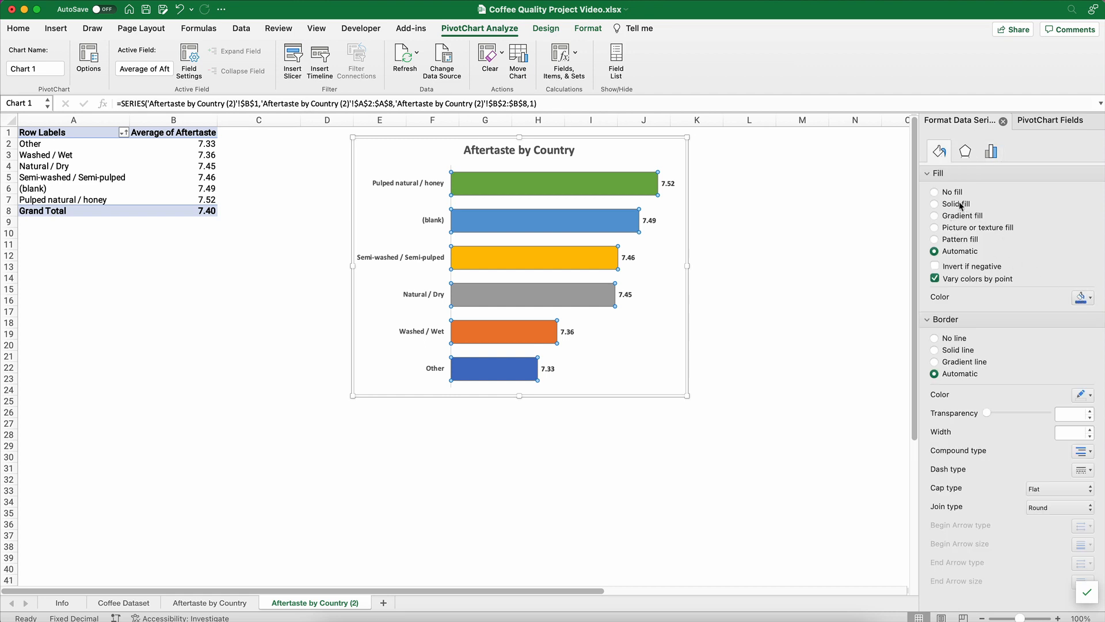
{"action": "left_click", "coordinate": [935, 204]}
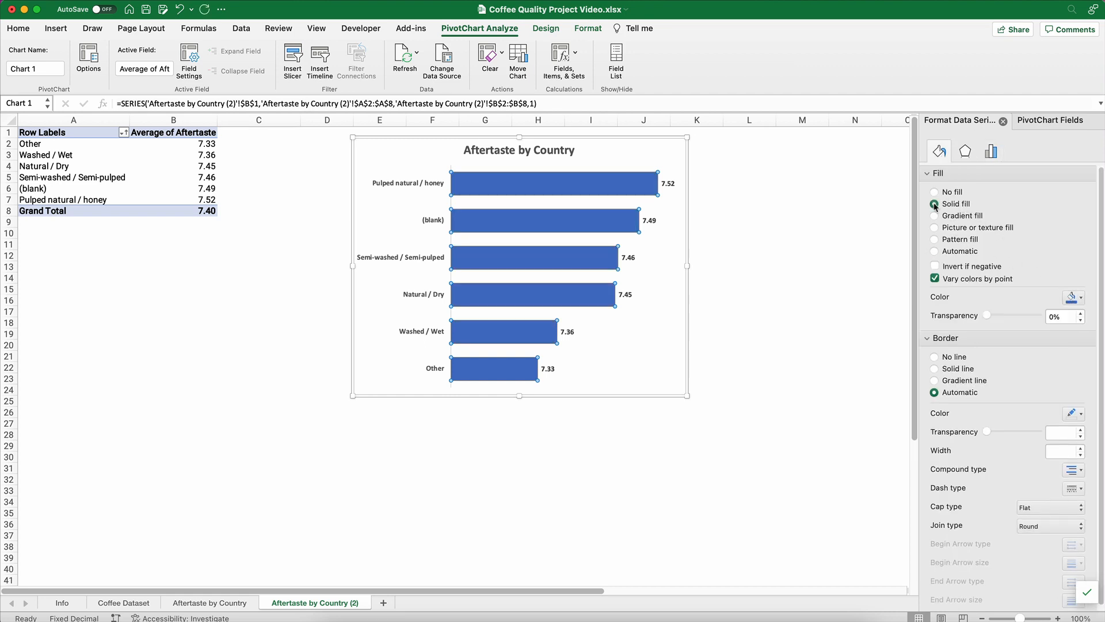
Change the chart title to "Aftertaste by Processing Method".
{"action": "left_click", "coordinate": [317, 404]}
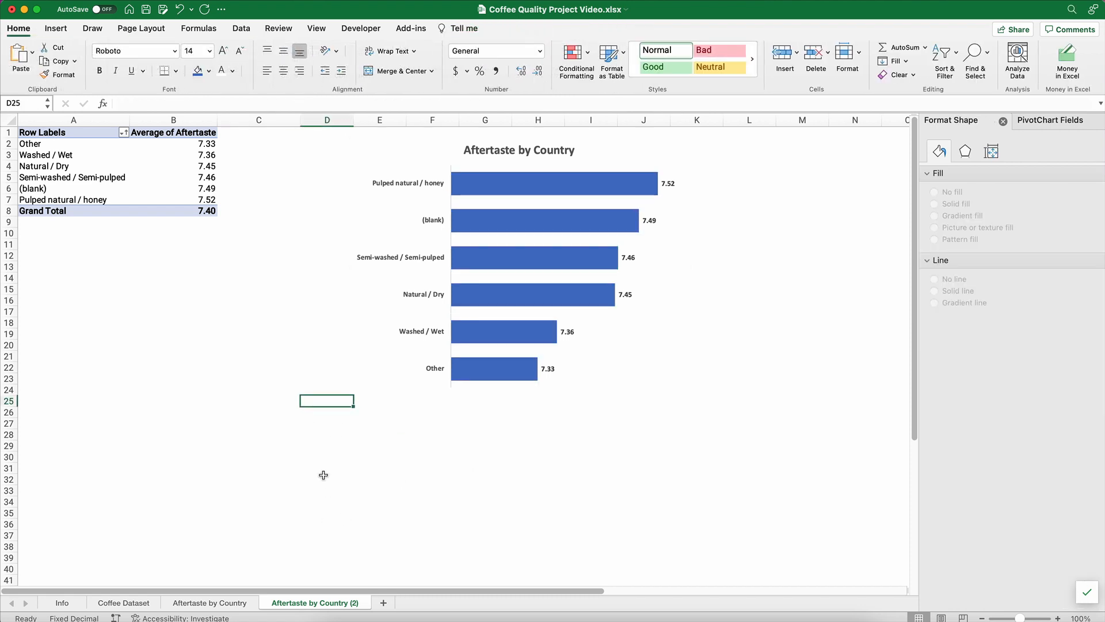
{"action": "double_click", "coordinate": [543, 152]}
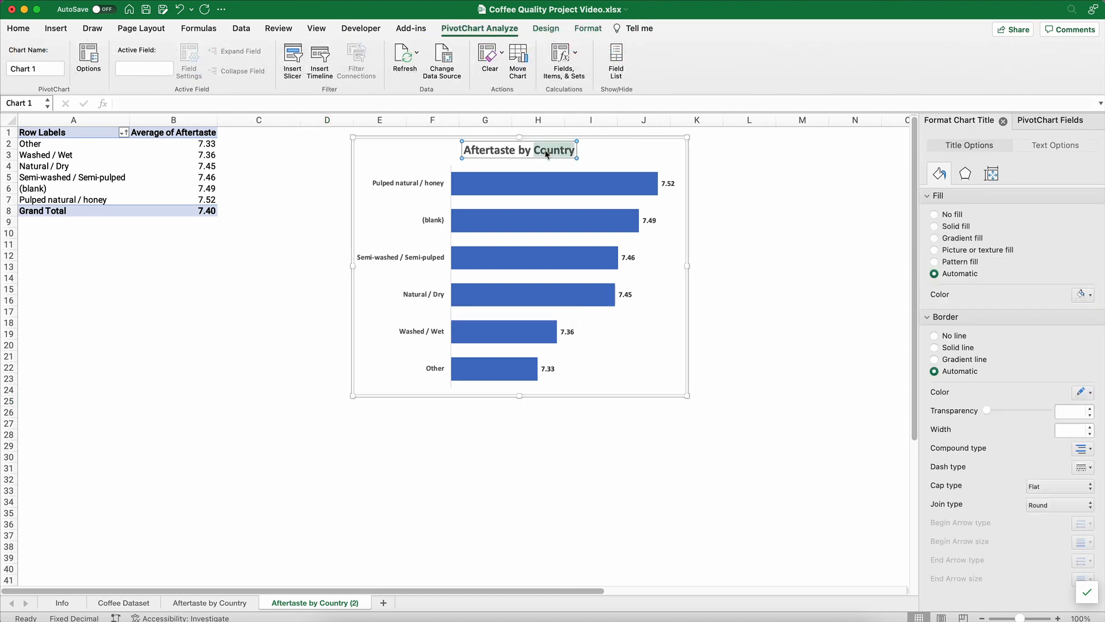
{"action": "type", "text": "Processin"}
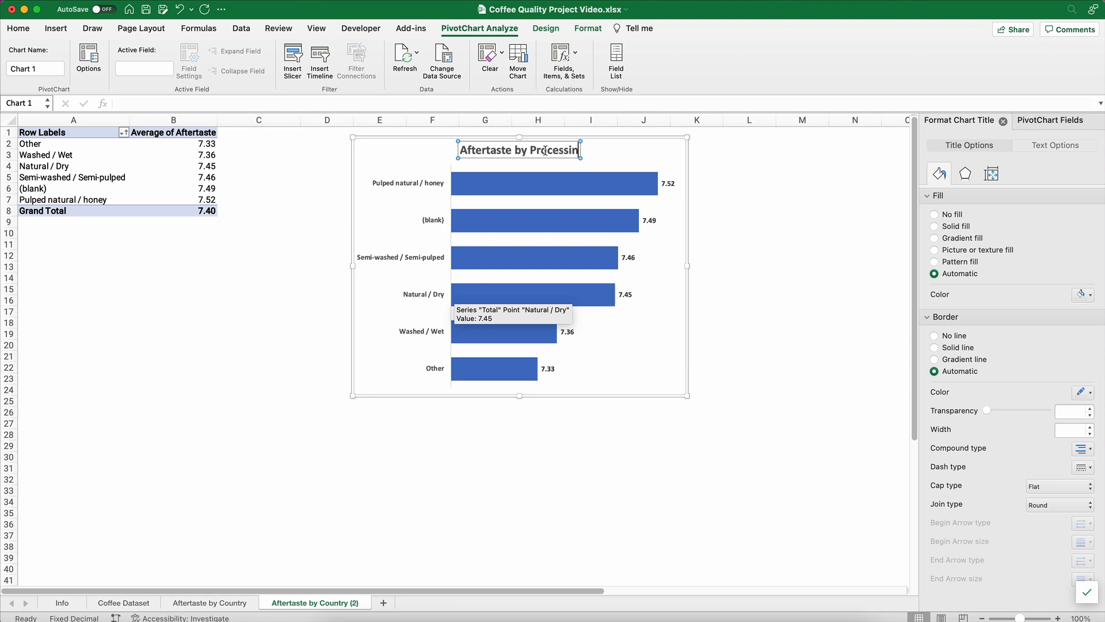
{"action": "type", "text": "g Method"}
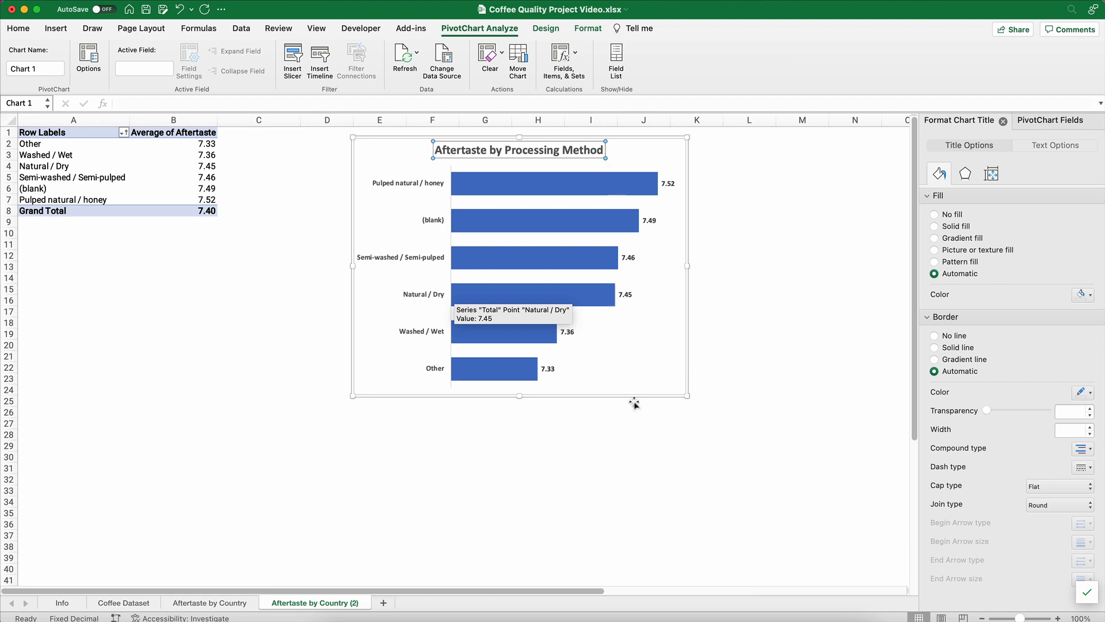
Rename the copied sheet "Aftertaste by Country (2)" as "Aftertaste by Processing".
{"action": "double_click", "coordinate": [352, 604]}
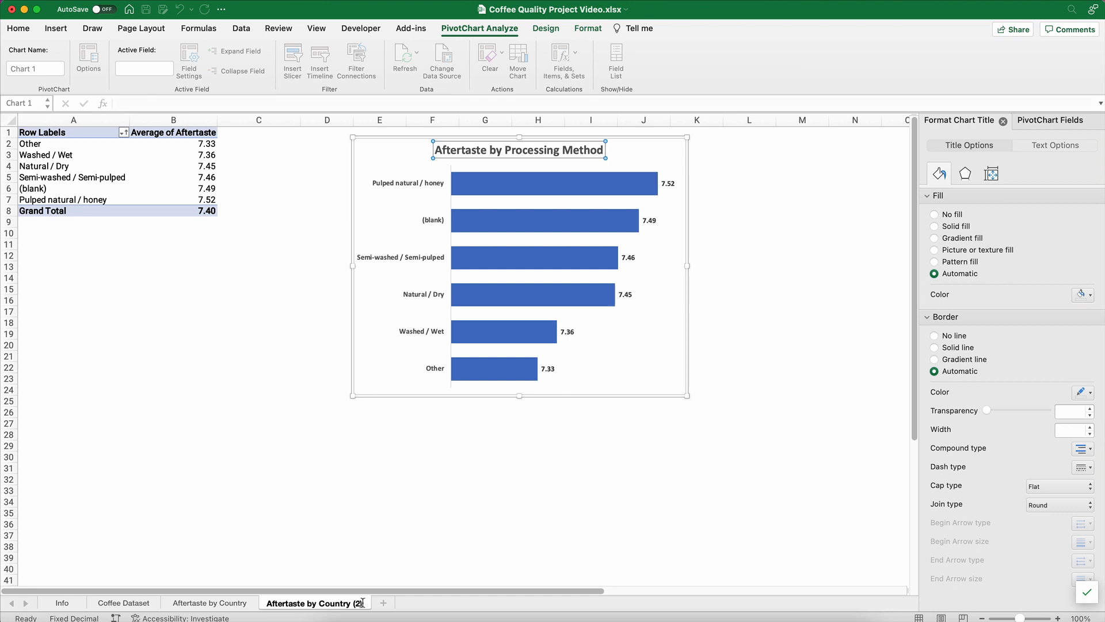
{"action": "key", "text": "BackSpace"}
{"action": "key", "text": "BackSpace"}
{"action": "key", "text": "BackSpace"}
{"action": "key", "text": "BackSpace"}
{"action": "key", "text": "BackSpace"}
{"action": "key", "text": "BackSpace"}
{"action": "key", "text": "BackSpace"}
{"action": "key", "text": "BackSpace"}
{"action": "key", "text": "BackSpace"}
{"action": "key", "text": "BackSpace"}
{"action": "key", "text": "BackSpace"}
{"action": "type", "text": "Pro"}
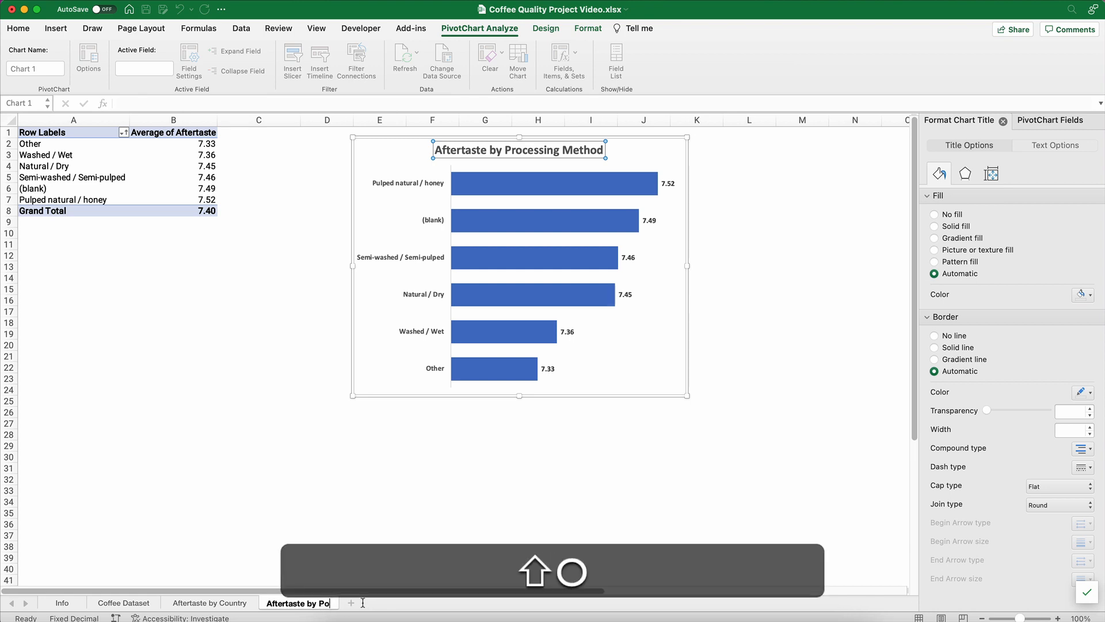
{"action": "type", "text": "cessing"}
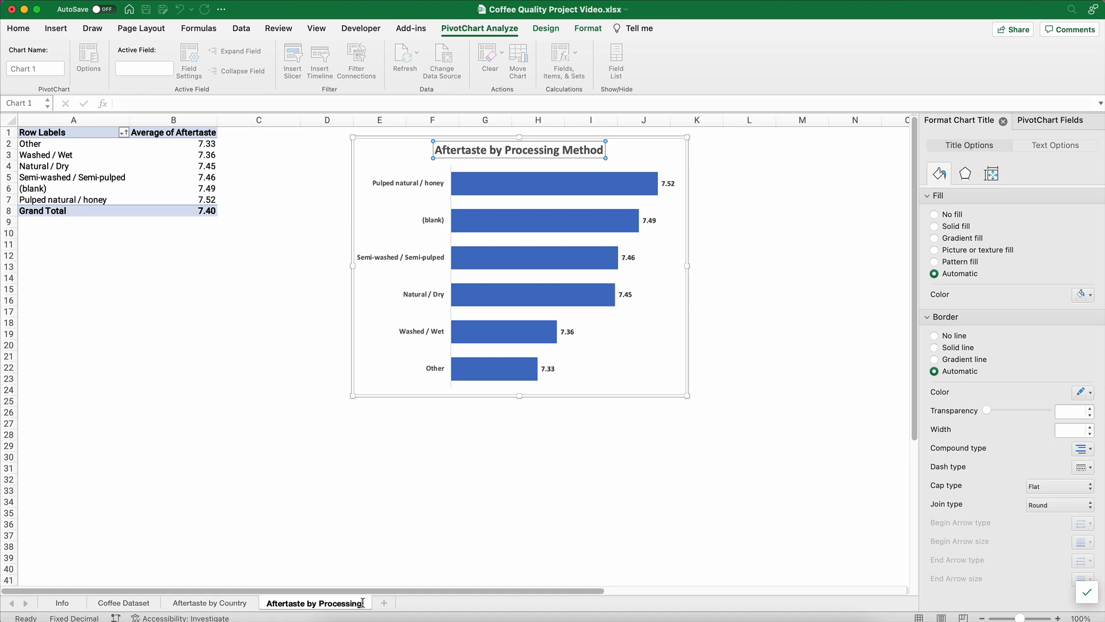
{"action": "left_click", "coordinate": [327, 468]}
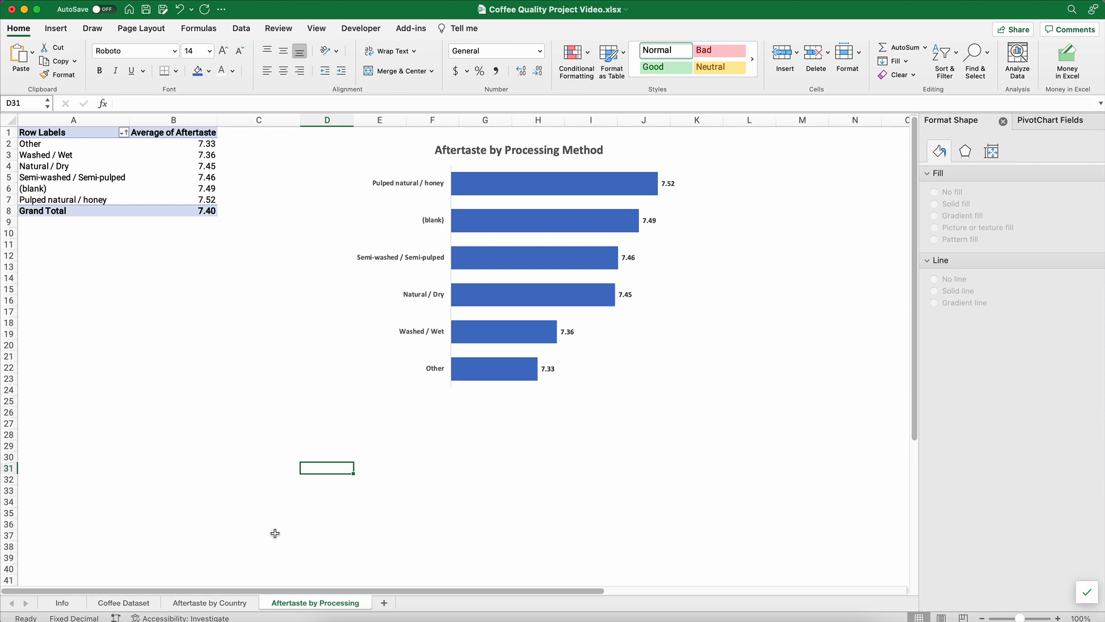
Change the processing method chart from a bar chart to a 2-D clustered column chart.
{"action": "left_click", "coordinate": [524, 259]}
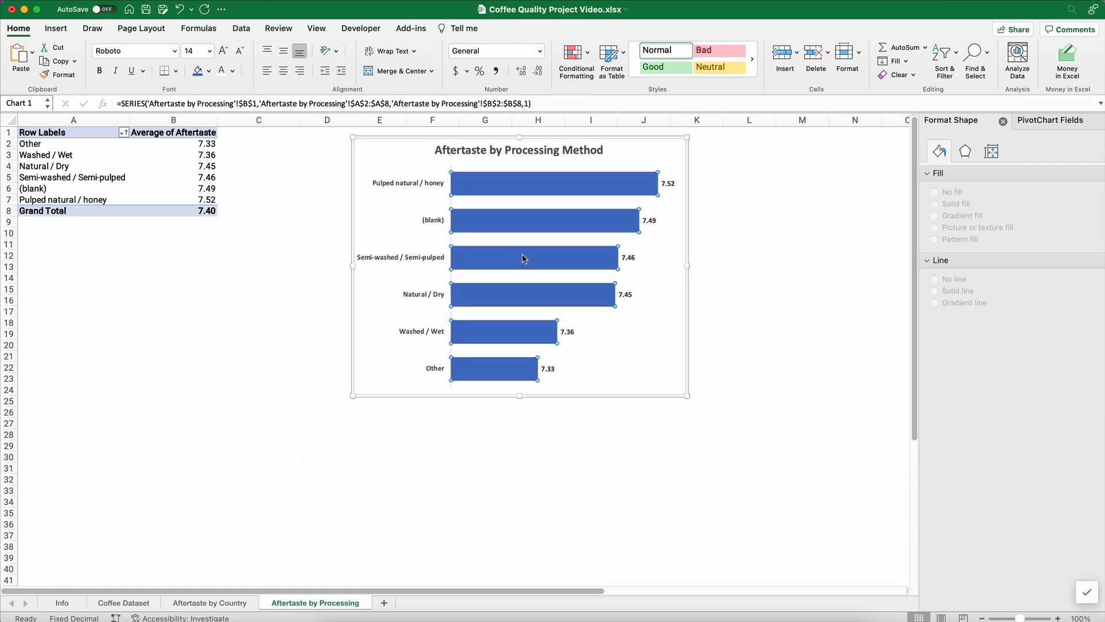
{"action": "right_click", "coordinate": [524, 258]}
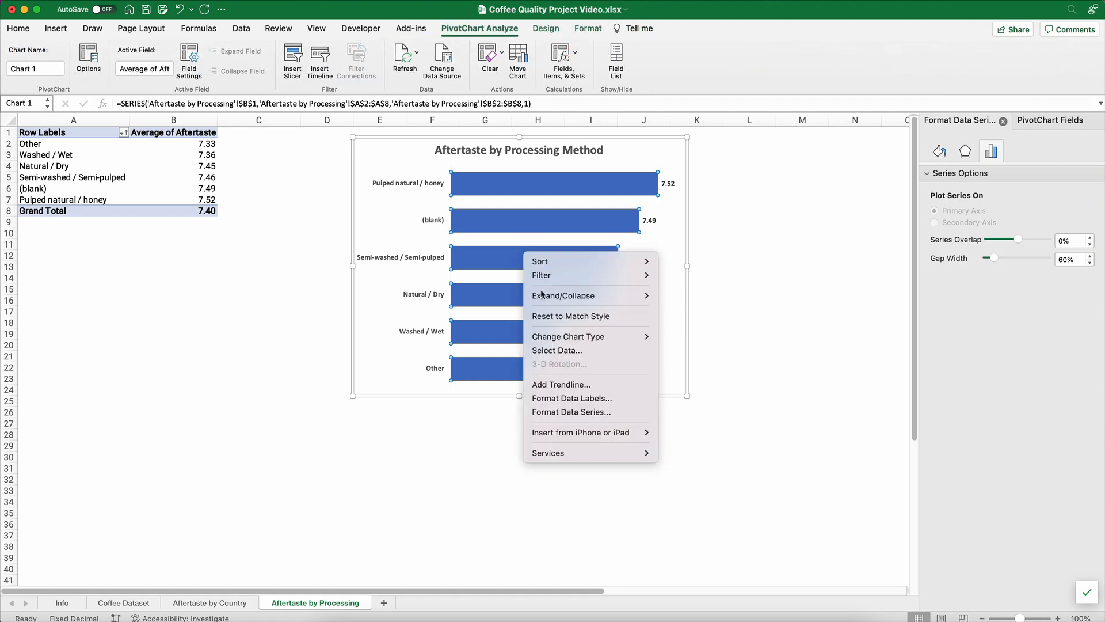
{"action": "mouse_move", "coordinate": [561, 342]}
{"action": "mouse_move", "coordinate": [696, 339]}
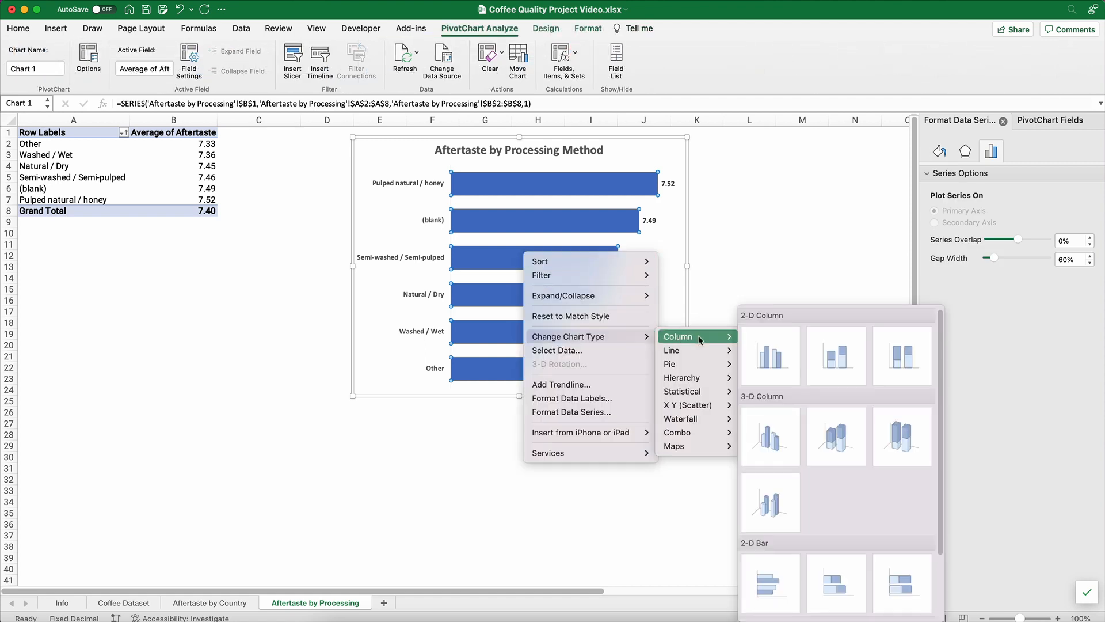
{"action": "left_click", "coordinate": [761, 356]}
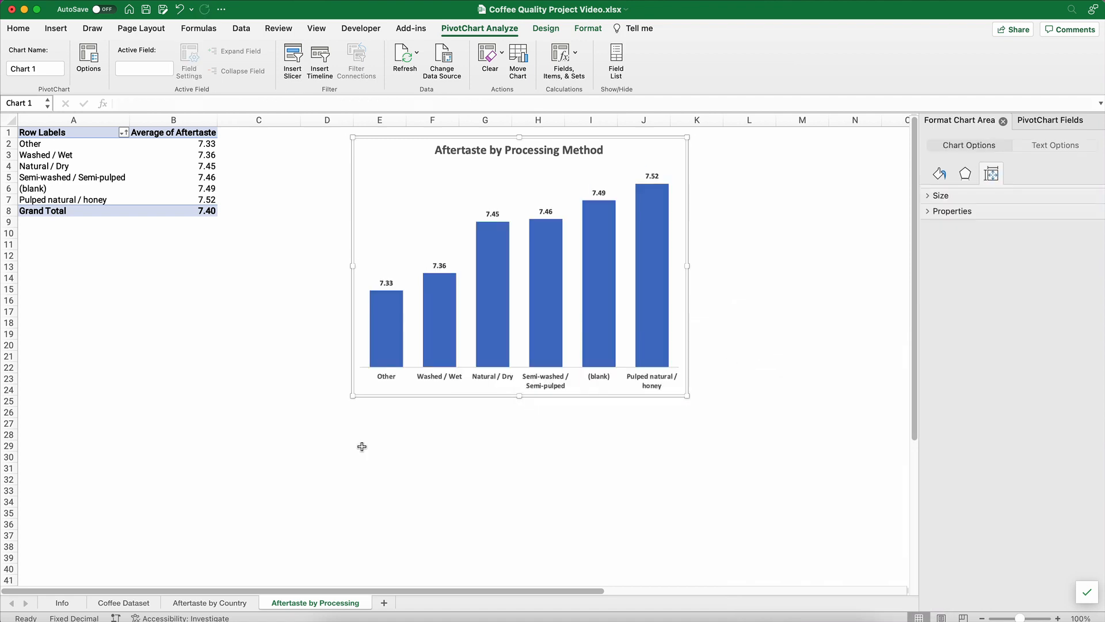
Review the Aftertaste by Country chart and the dashboard and Top Countries sheets of Coffee Quality Project.xlsx, and return to the Aftertaste by Processing sheet.
{"action": "left_click", "coordinate": [238, 604]}
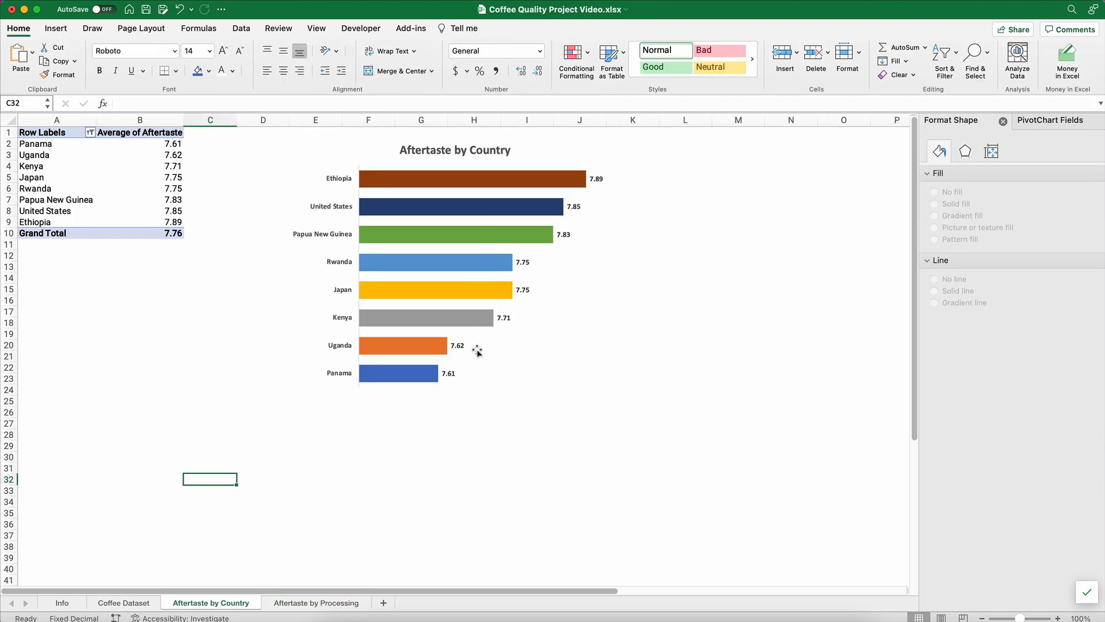
{"action": "left_click", "coordinate": [322, 603]}
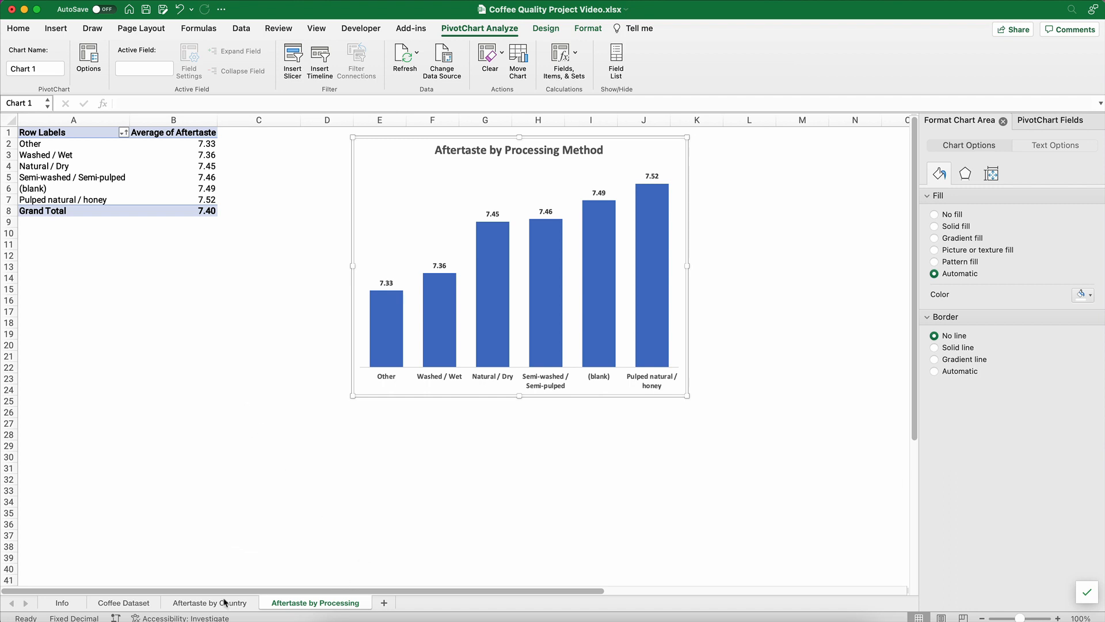
{"action": "key", "text": "super+grave"}
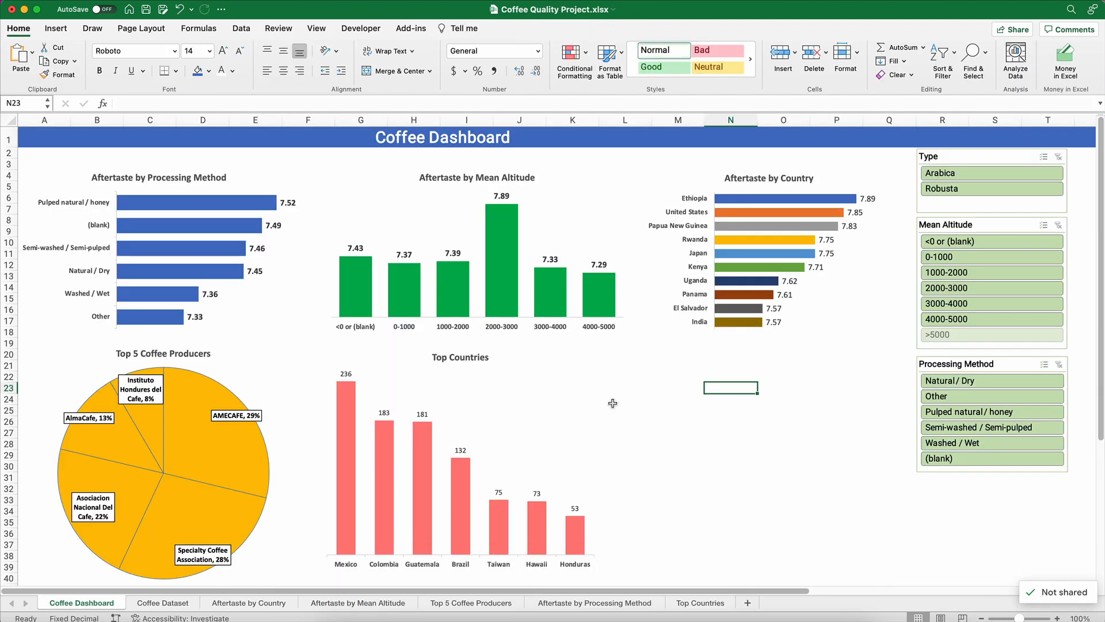
{"action": "mouse_move", "coordinate": [584, 527]}
{"action": "left_click", "coordinate": [717, 604]}
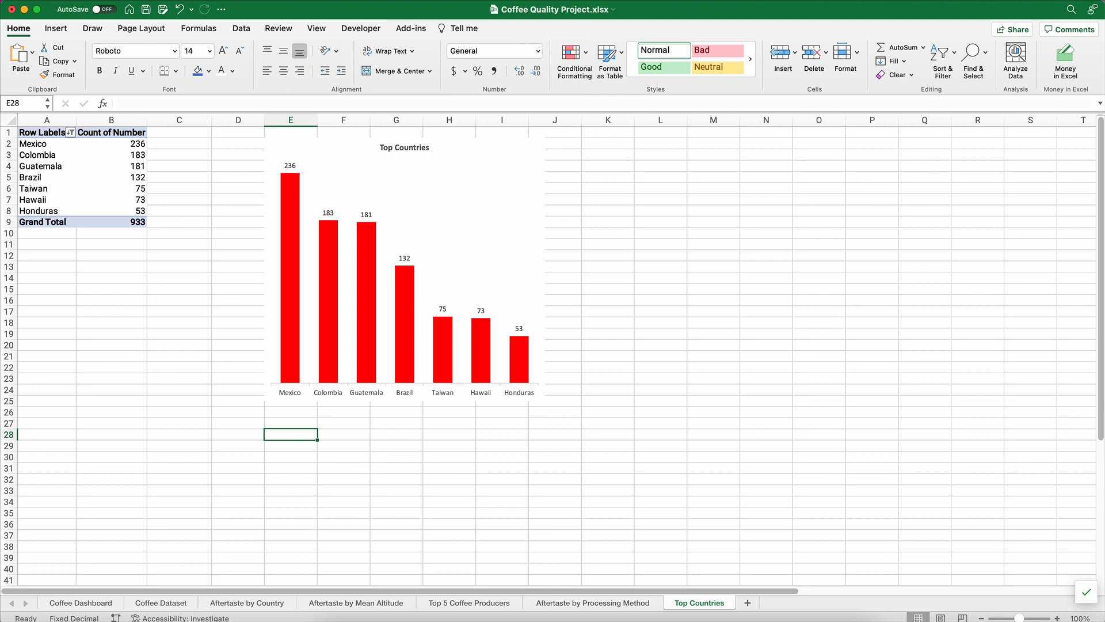
{"action": "key", "text": "super"}
{"action": "key", "text": "super+grave"}
{"action": "left_click", "coordinate": [395, 534]}
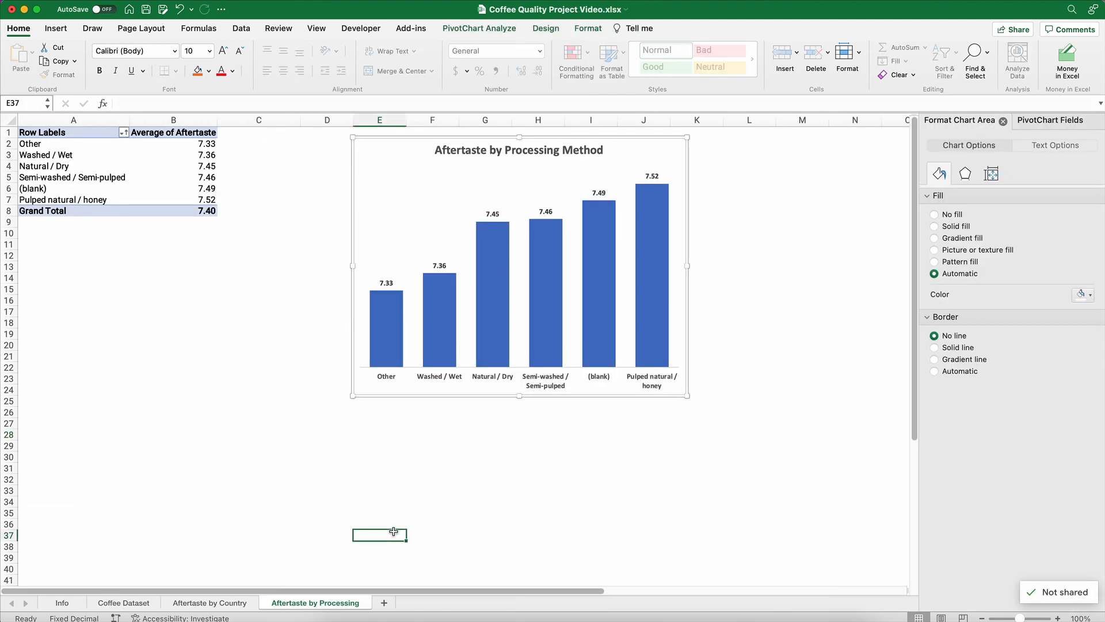
Create a copy of the Aftertaste by Processing sheet at the end of the workbook and close the shape formatting options.
{"action": "right_click", "coordinate": [310, 606]}
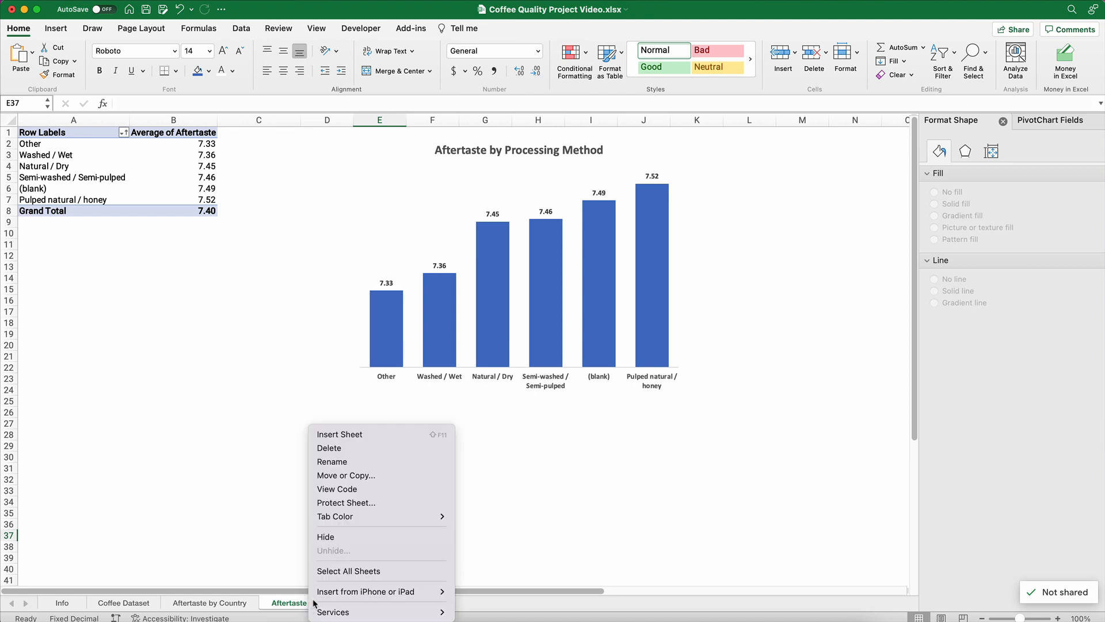
{"action": "left_click", "coordinate": [338, 475]}
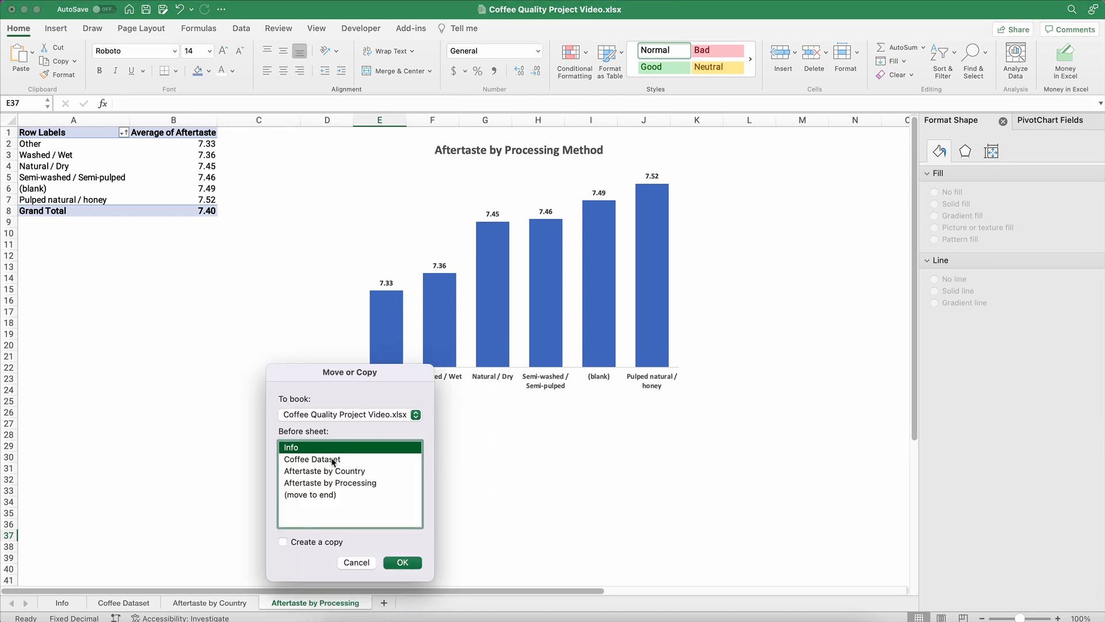
{"action": "left_click", "coordinate": [305, 495]}
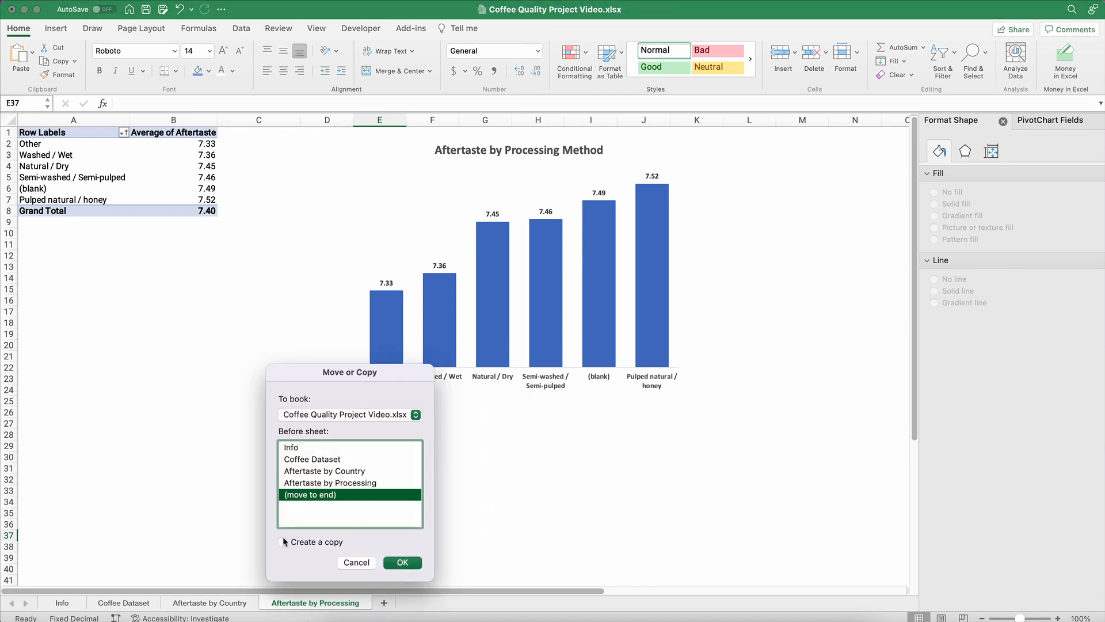
{"action": "left_click", "coordinate": [282, 541]}
{"action": "left_click", "coordinate": [401, 563]}
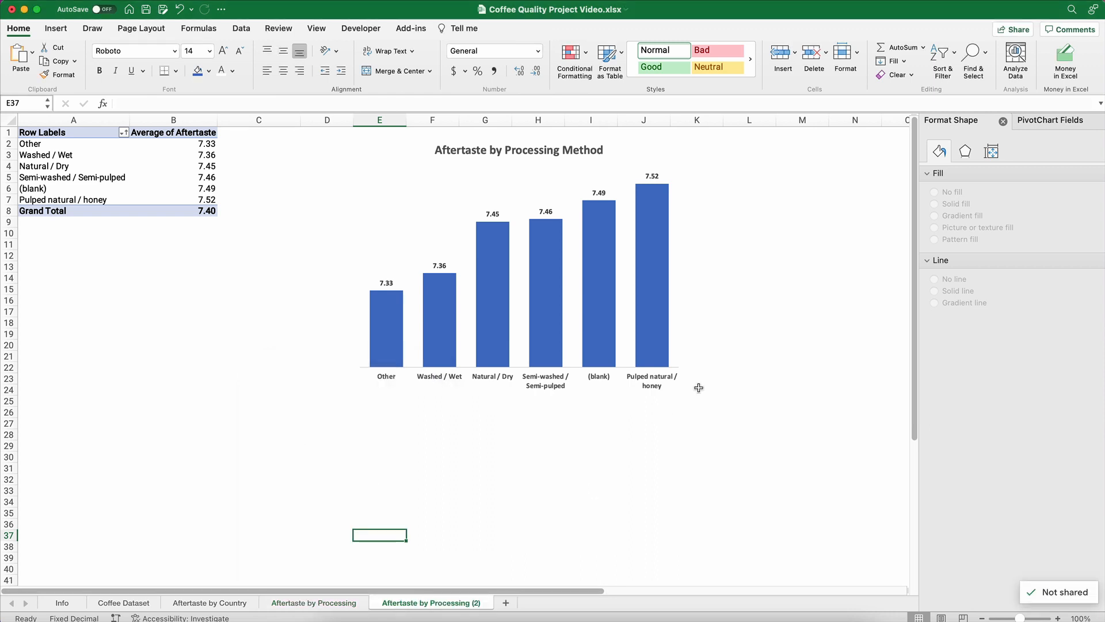
{"action": "left_click", "coordinate": [1003, 122]}
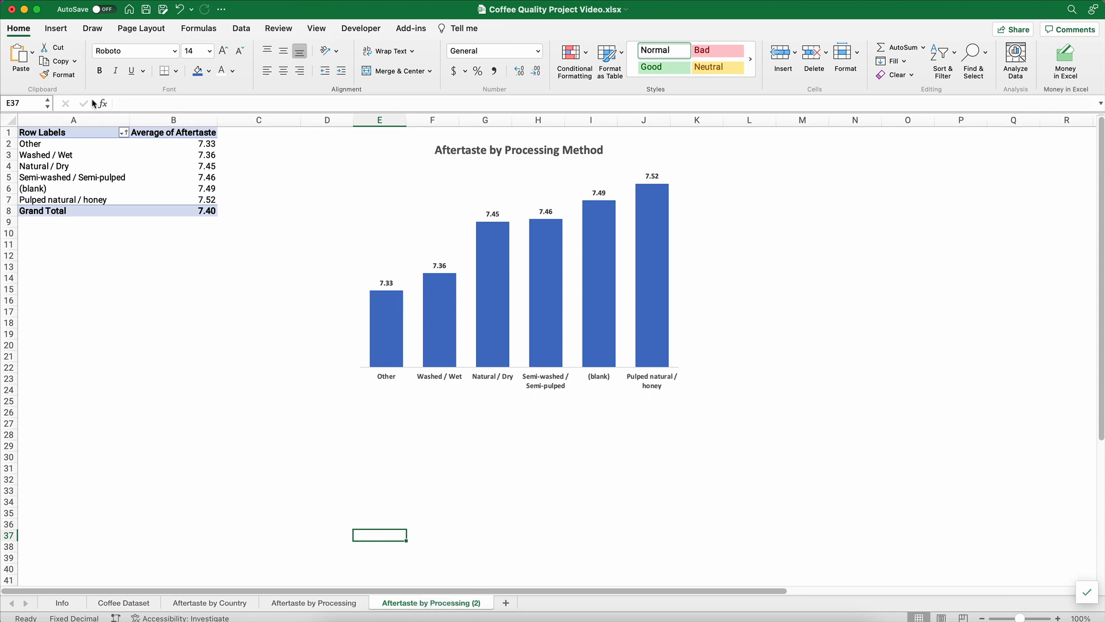
{"action": "double_click", "coordinate": [203, 168]}
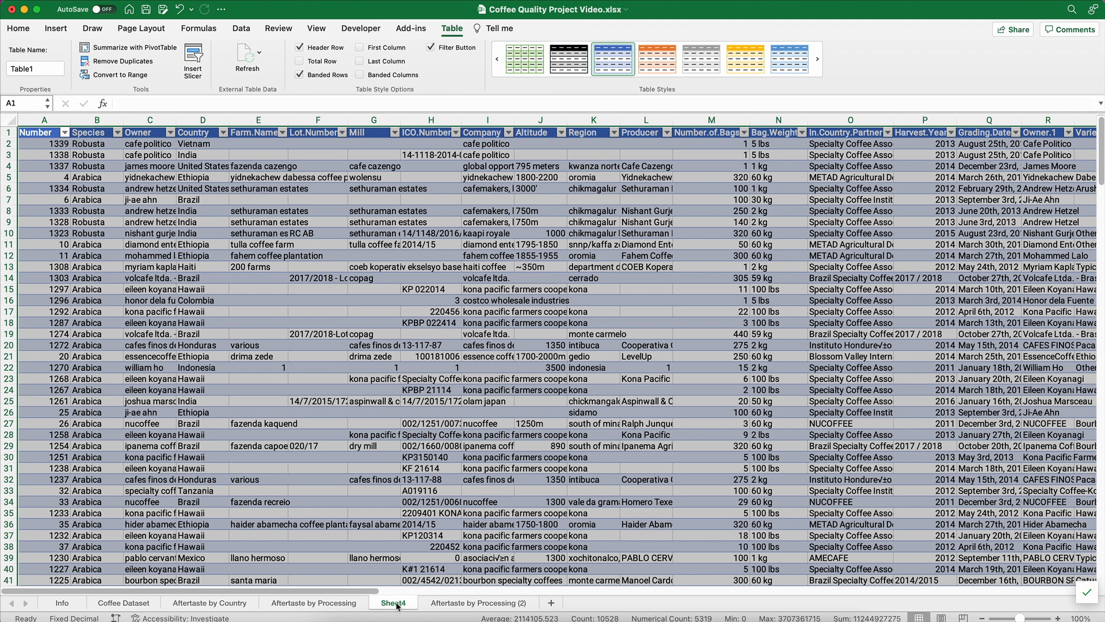
{"action": "right_click", "coordinate": [394, 604]}
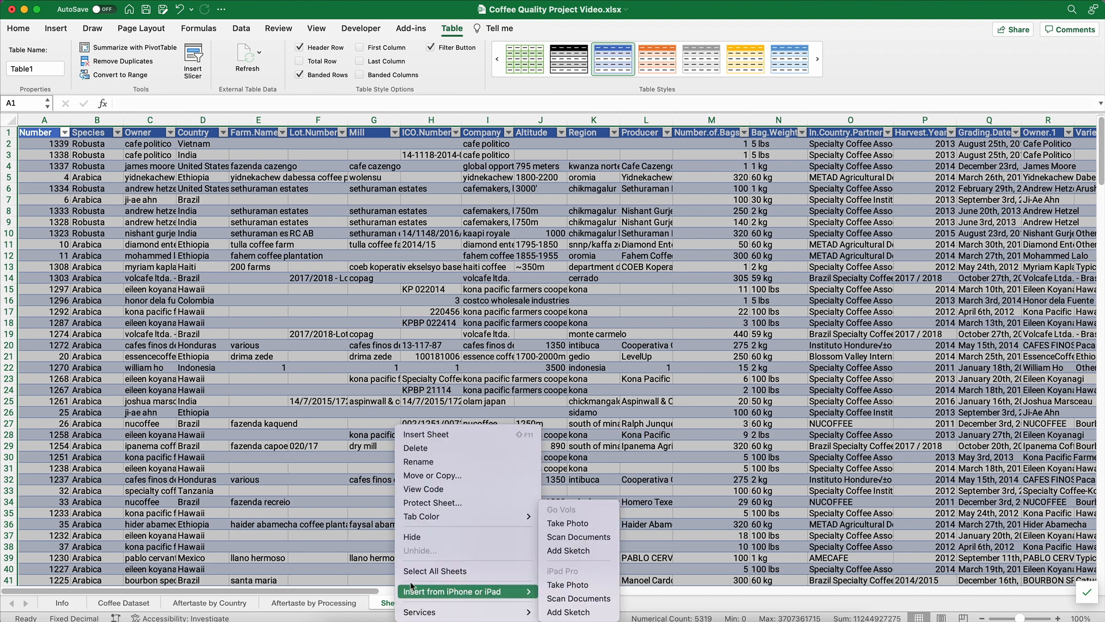
{"action": "left_click", "coordinate": [424, 448]}
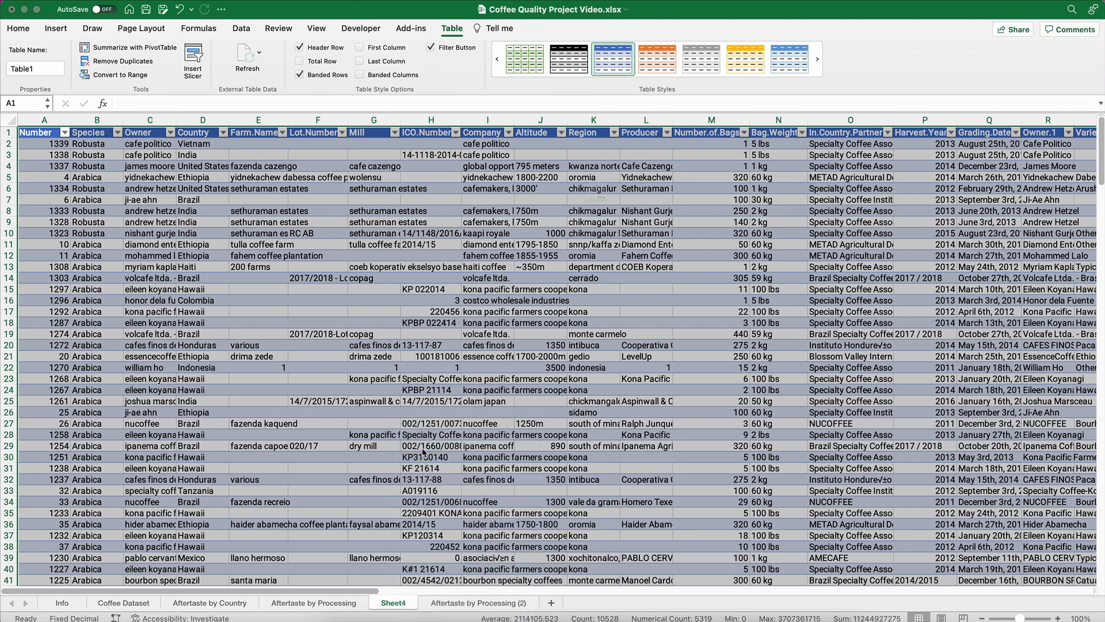
{"action": "left_click", "coordinate": [656, 242]}
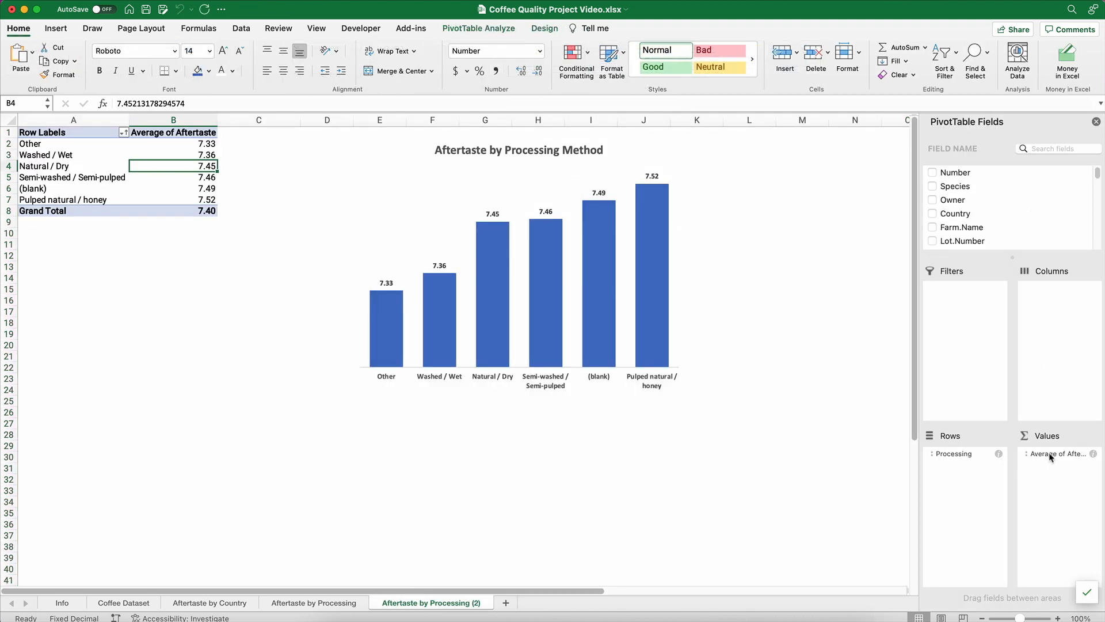
{"action": "left_click", "coordinate": [1093, 454]}
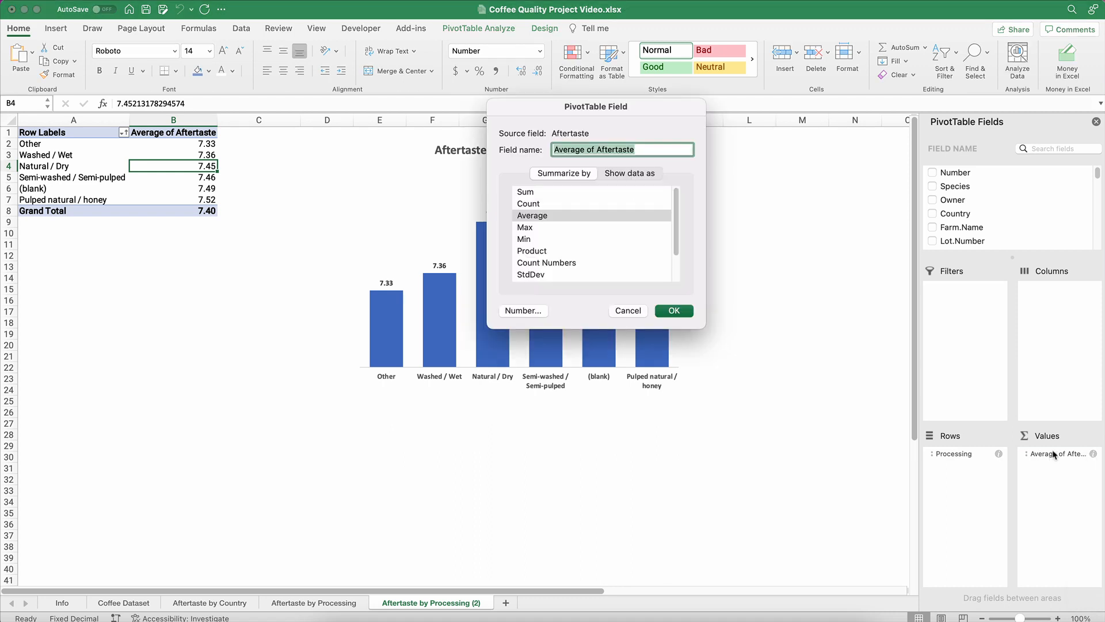
{"action": "left_click", "coordinate": [626, 310]}
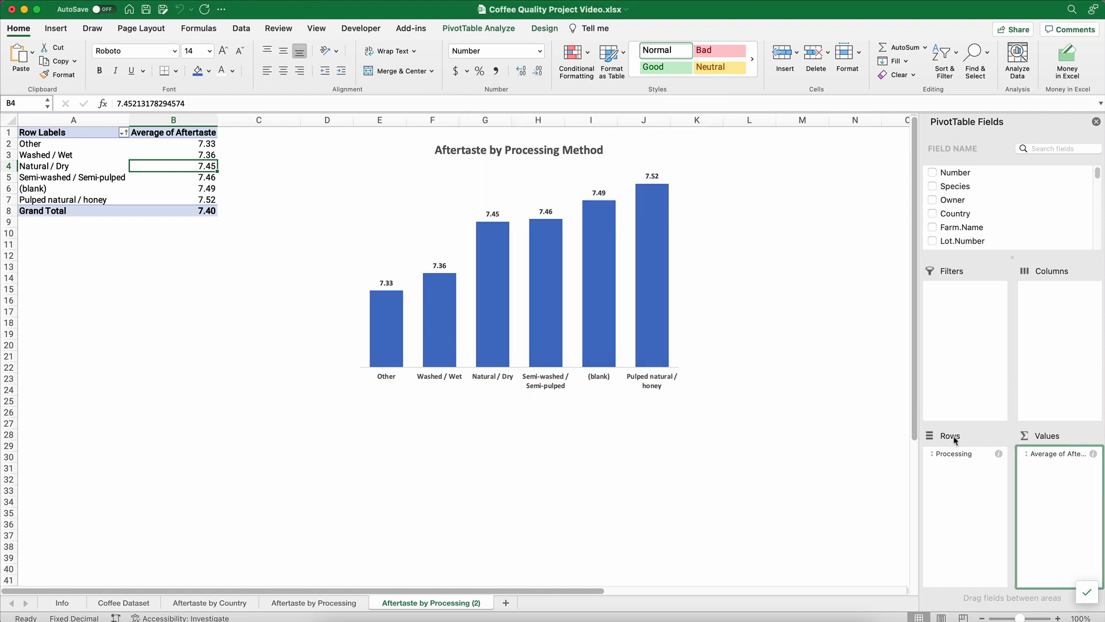
{"action": "scroll", "coordinate": [959, 199], "scroll_direction": "down", "scroll_amount": 1}
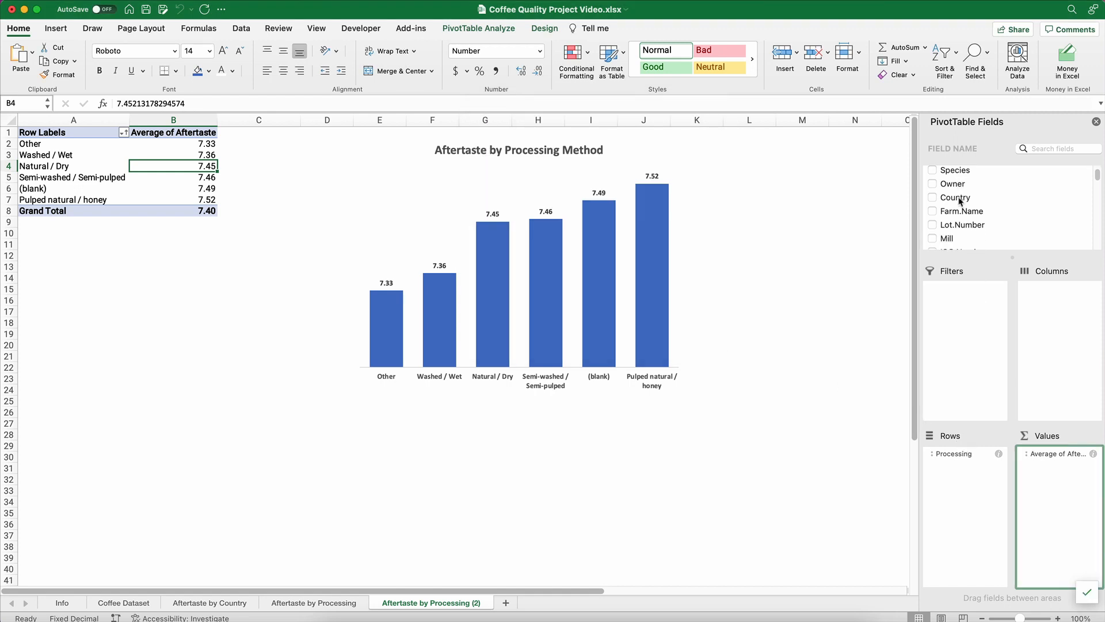
{"action": "scroll", "coordinate": [971, 214], "scroll_direction": "up", "scroll_amount": 1}
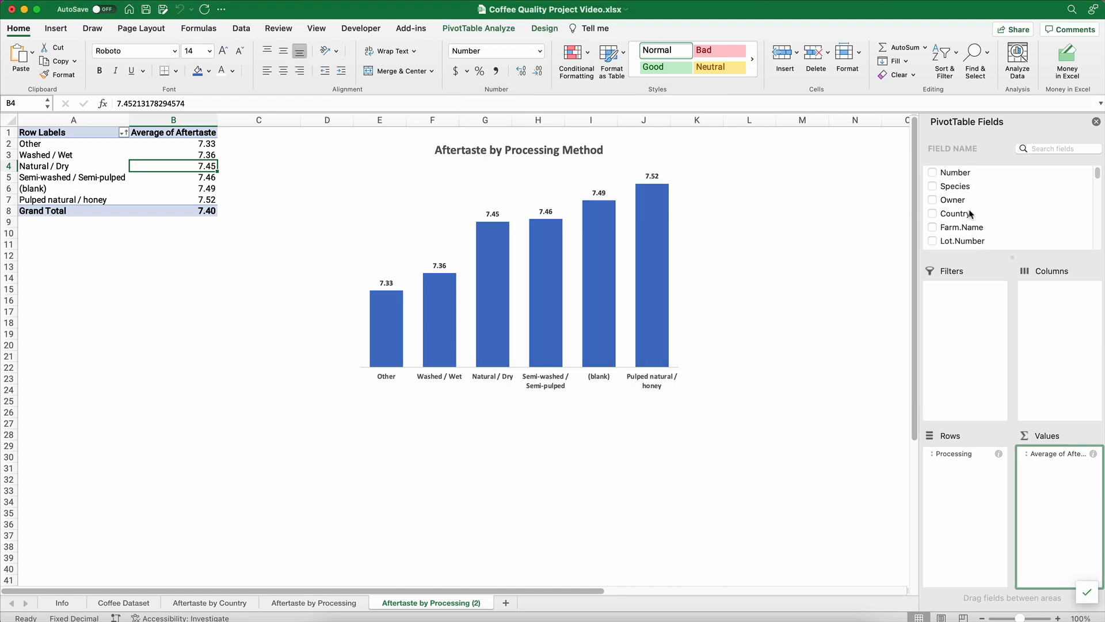
Set Country as the row field and Number as the only value of the PivotTable on the copied sheet, replacing Processing and Aftertaste.
{"action": "key", "text": "super+grave"}
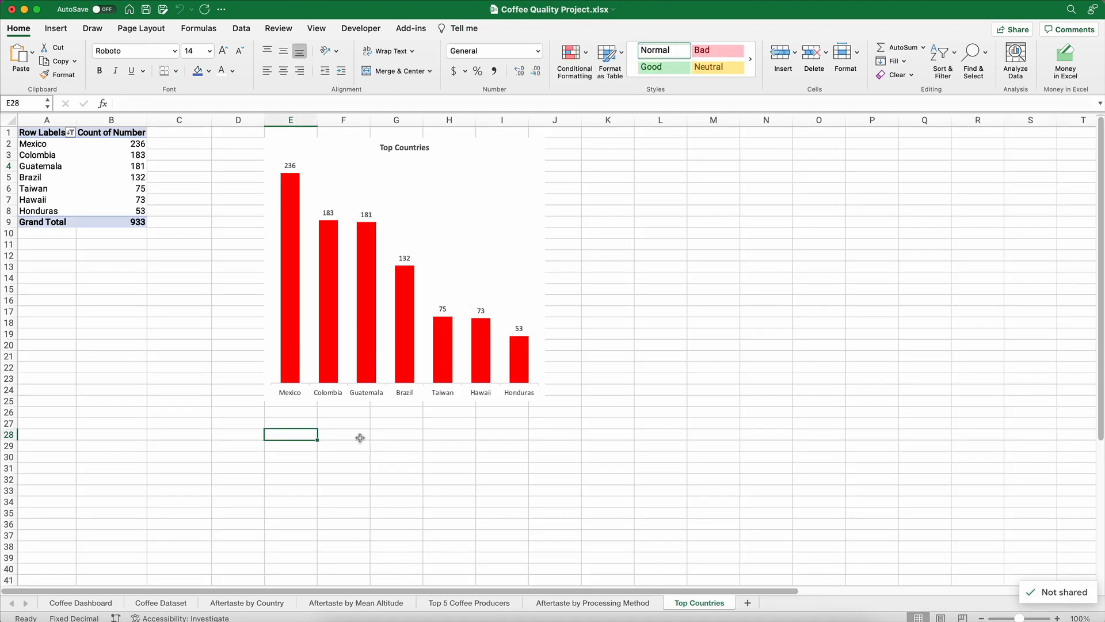
{"action": "key", "text": "super+grave"}
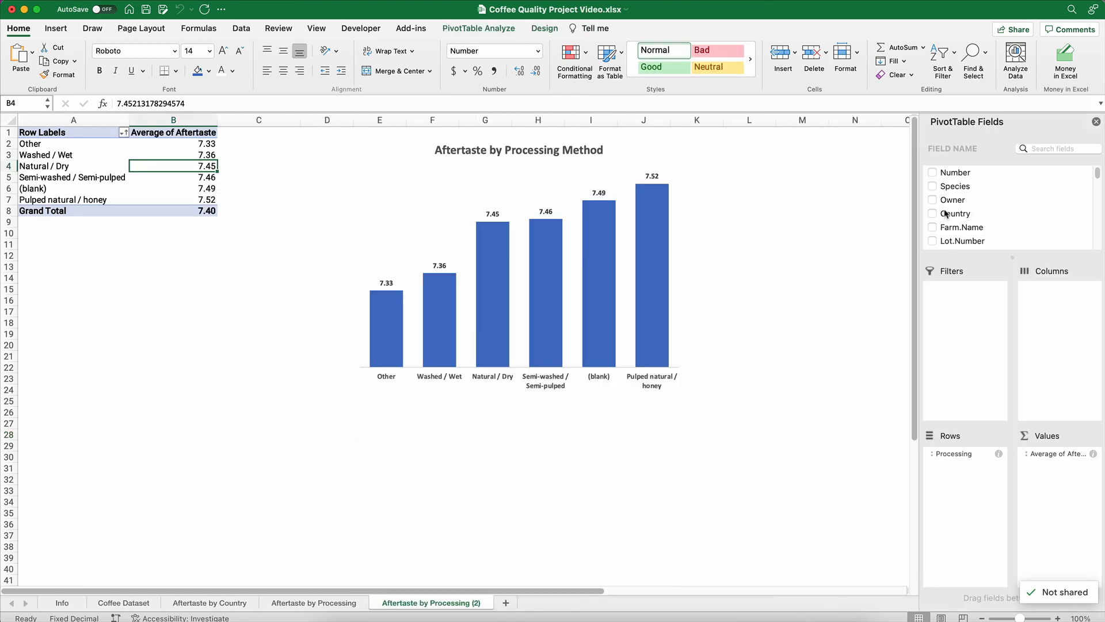
{"action": "left_click_drag", "start_coordinate": [934, 216], "coordinate": [668, 463]}
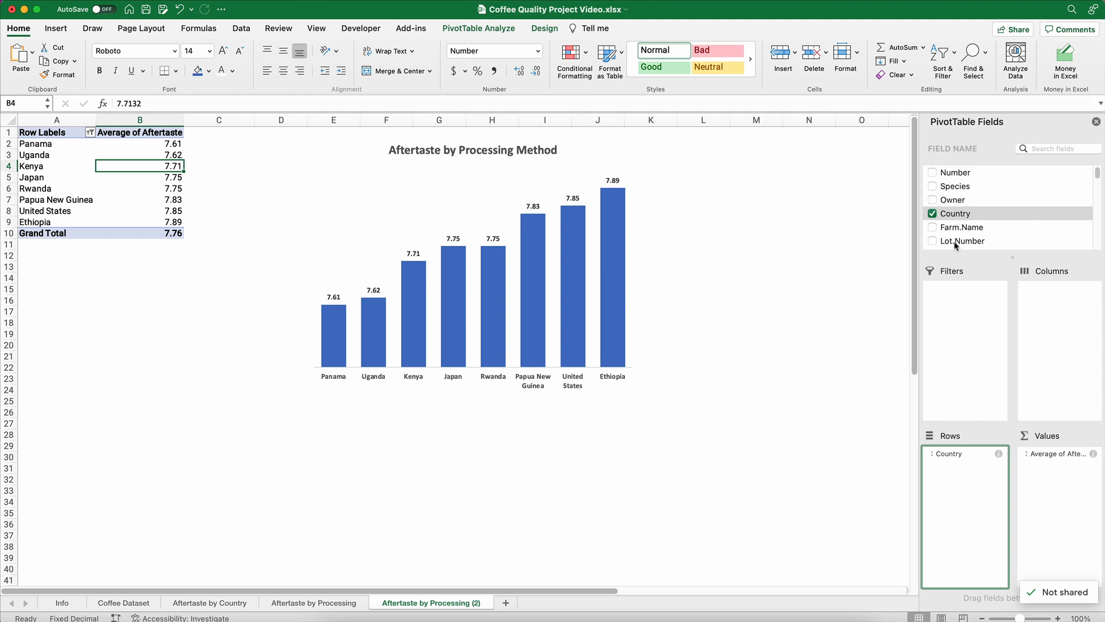
{"action": "left_click", "coordinate": [932, 174]}
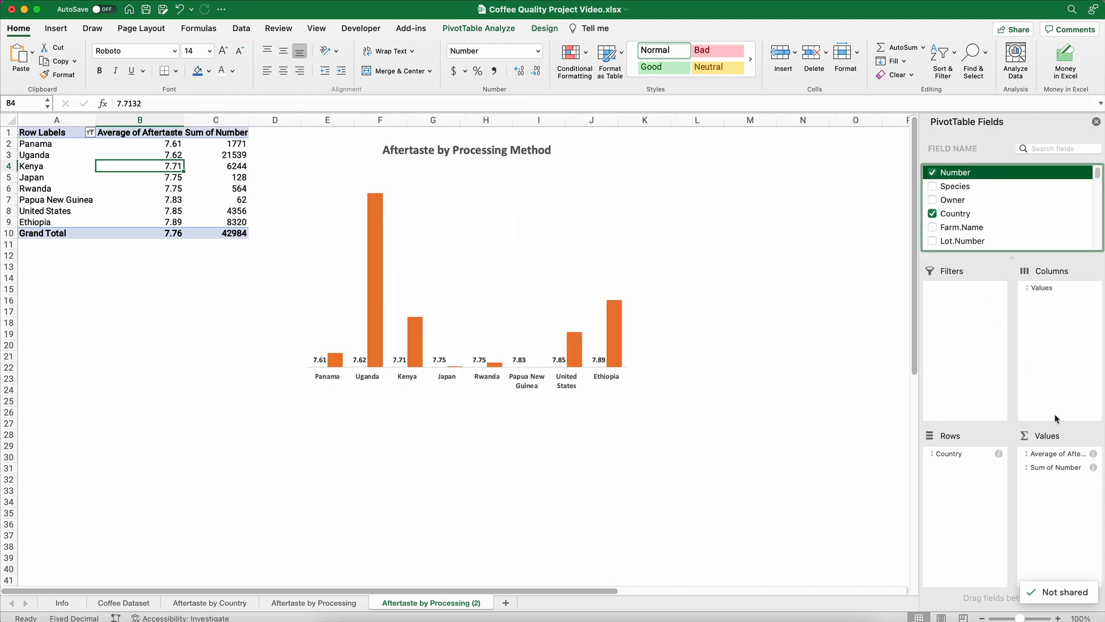
{"action": "left_click_drag", "start_coordinate": [1078, 456], "coordinate": [679, 454]}
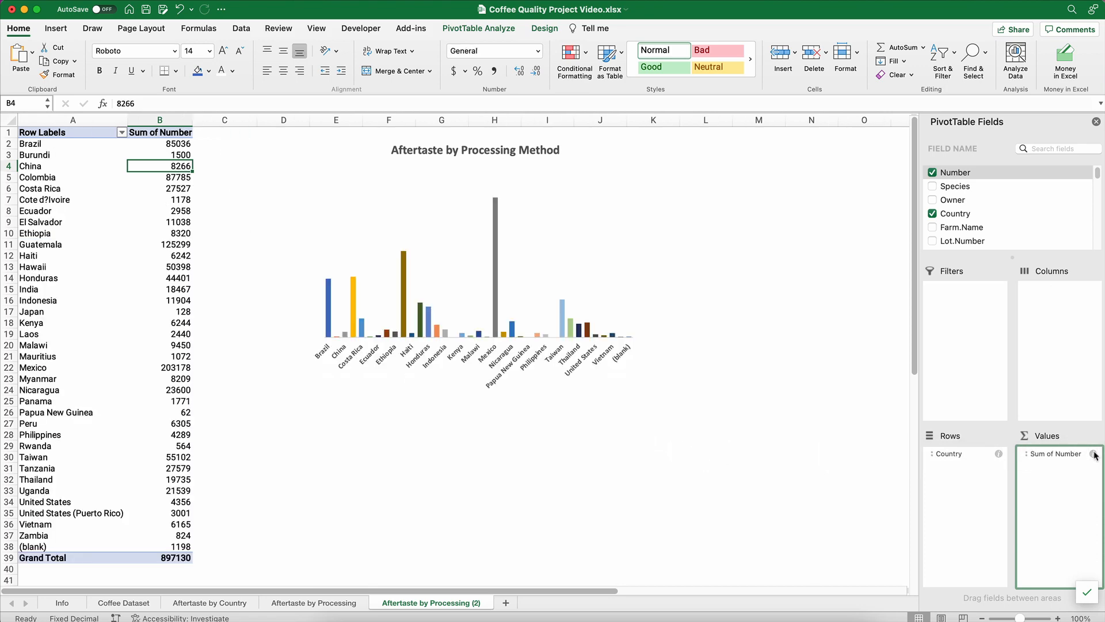
Summarize the Number values in the PivotTable by Count instead of Sum.
{"action": "left_click", "coordinate": [1093, 454]}
{"action": "left_click", "coordinate": [545, 205]}
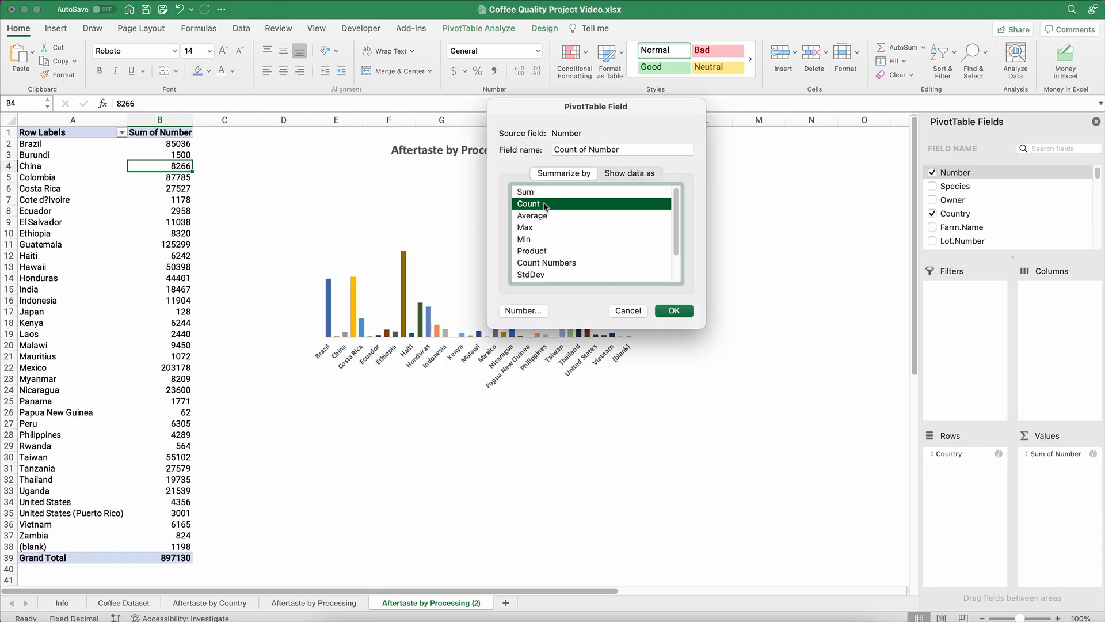
{"action": "left_click", "coordinate": [670, 312]}
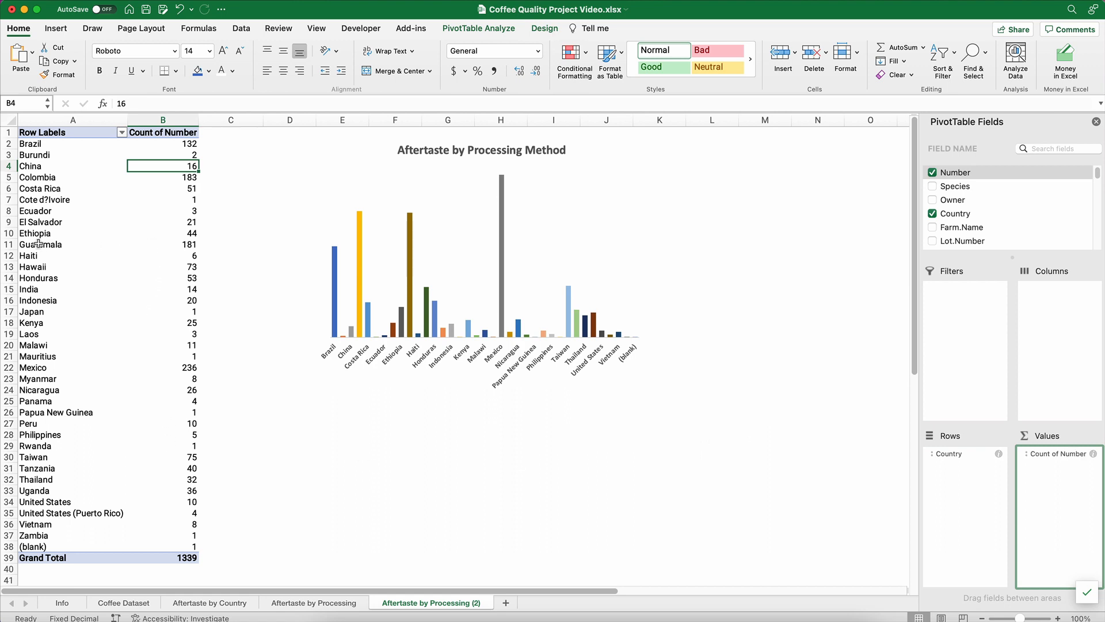
Sort the PivotTable's row labels in descending order by Country.
{"action": "left_click", "coordinate": [121, 133]}
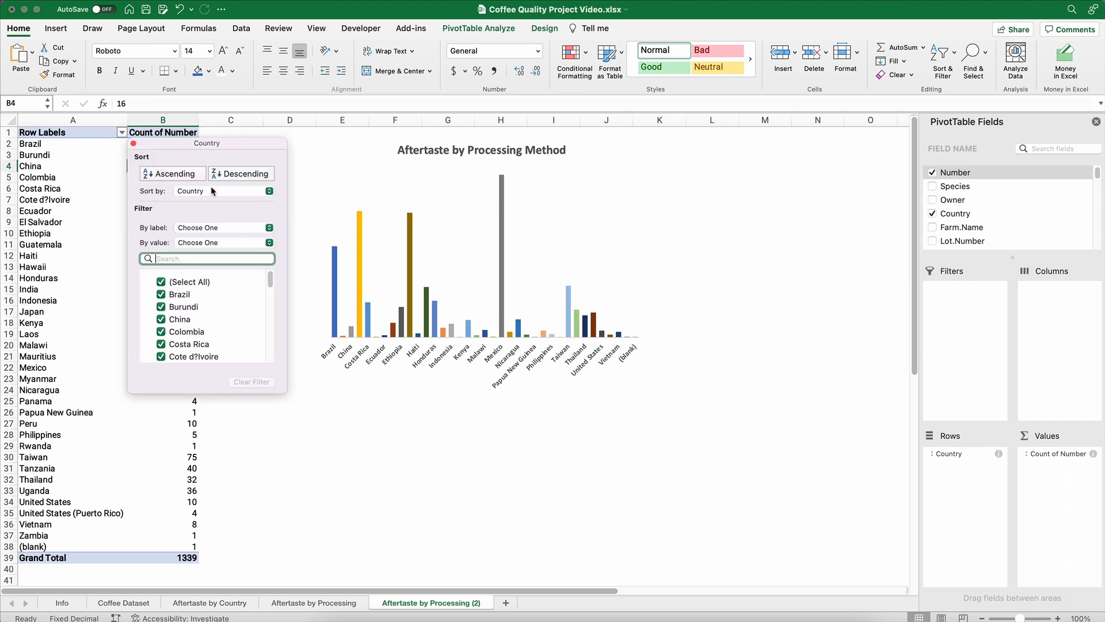
{"action": "left_click", "coordinate": [230, 174]}
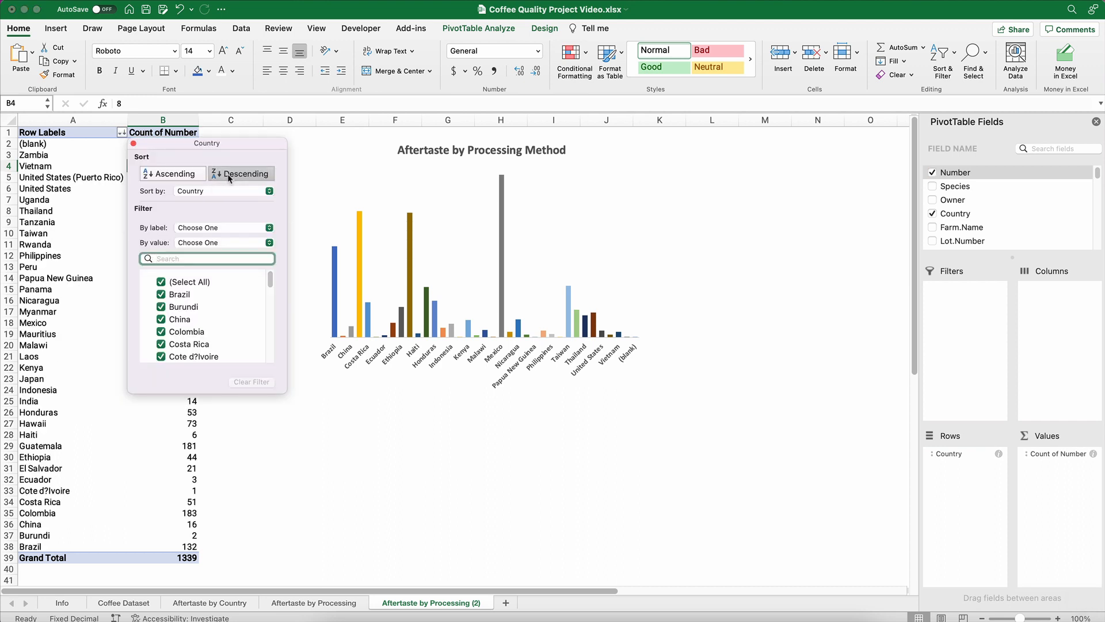
{"action": "left_click", "coordinate": [133, 144]}
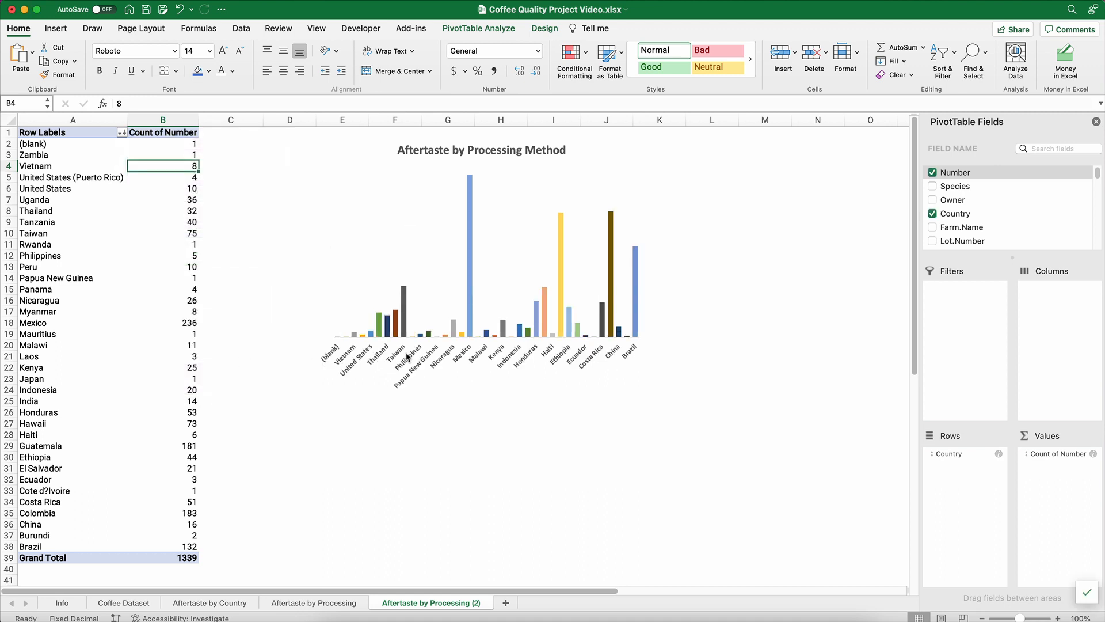
Sort the PivotTable's countries in descending order by Count of Number.
{"action": "left_click", "coordinate": [121, 133]}
{"action": "left_click", "coordinate": [203, 190]}
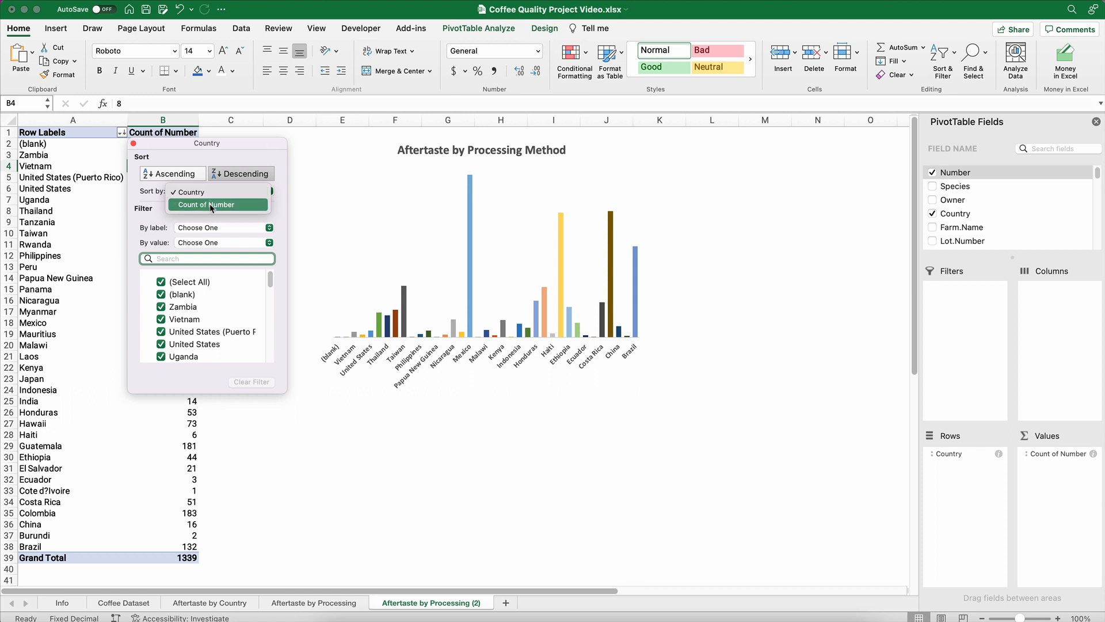
{"action": "left_click", "coordinate": [209, 205]}
{"action": "left_click", "coordinate": [256, 177]}
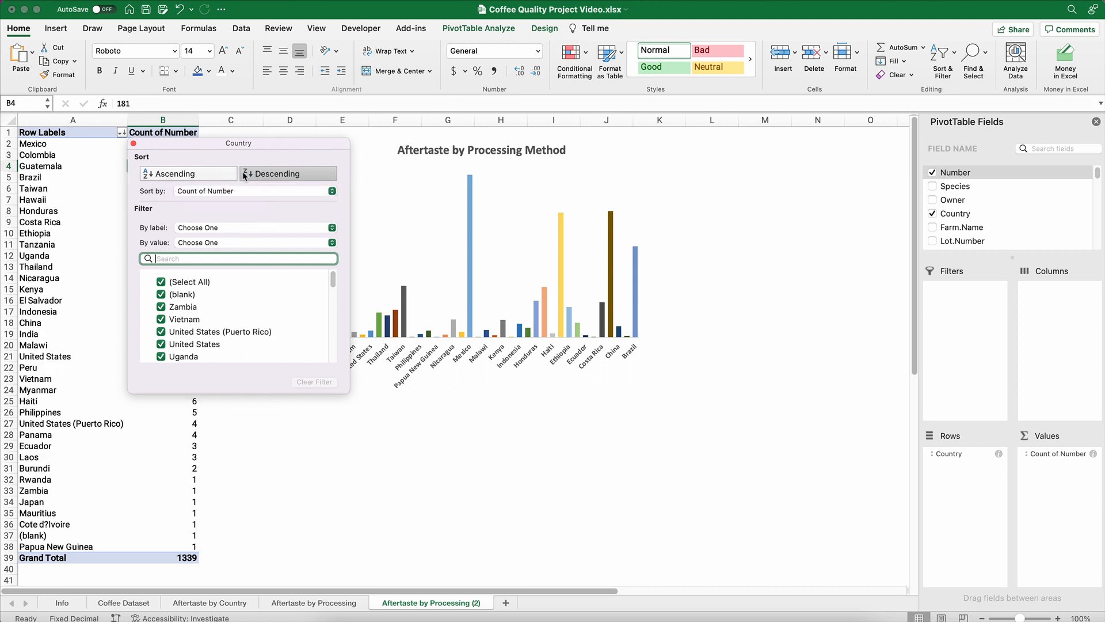
{"action": "left_click", "coordinate": [134, 144]}
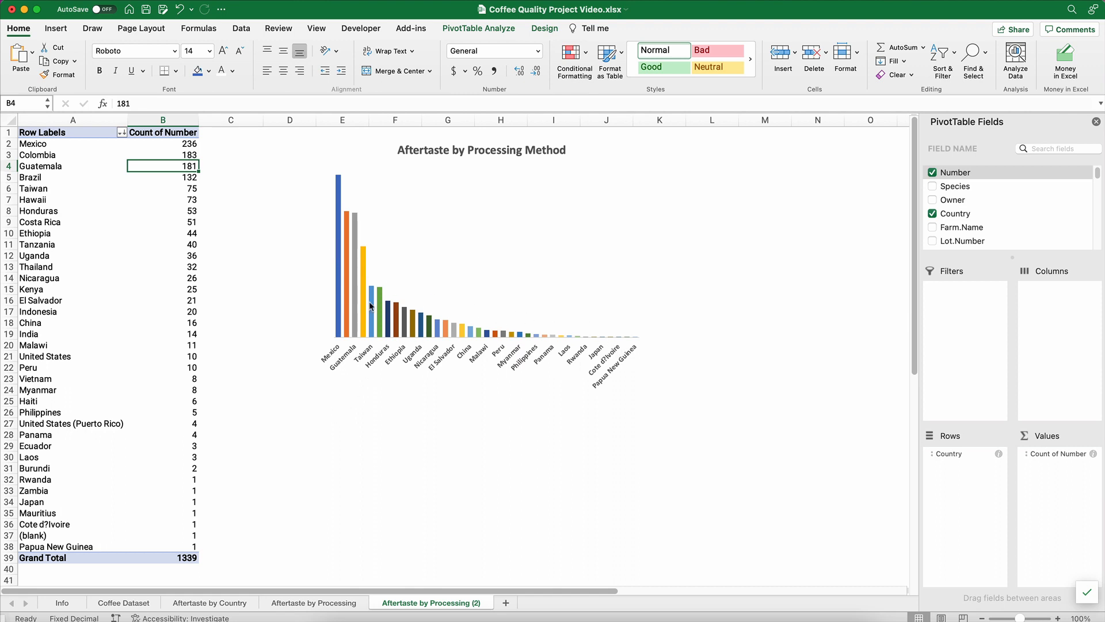
Filter the PivotTable's countries by value to show only the top 6 items.
{"action": "left_click", "coordinate": [121, 133]}
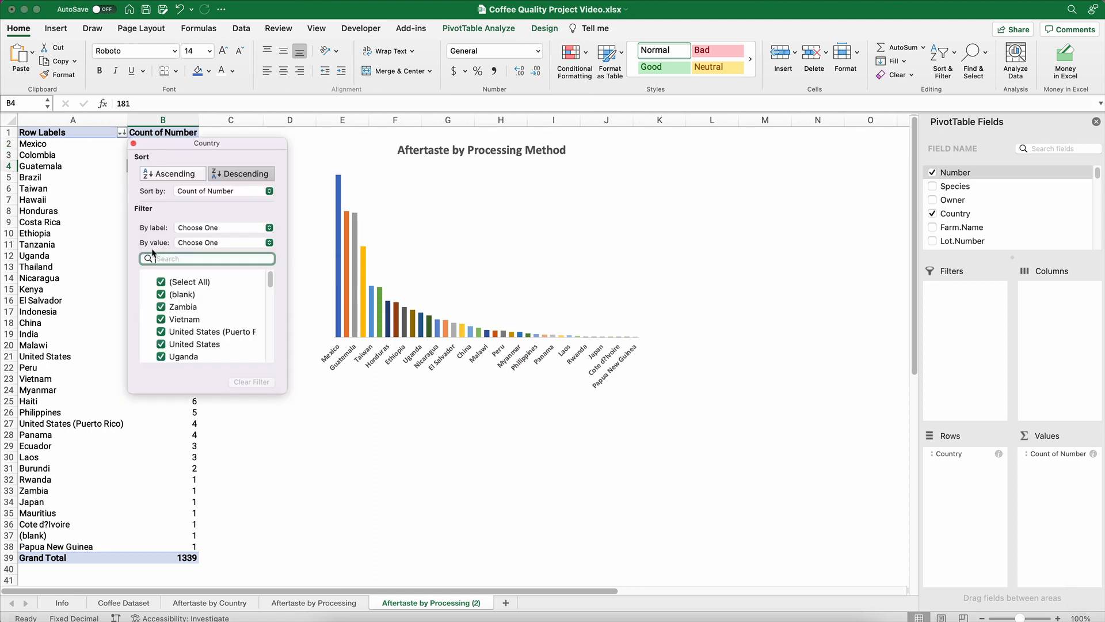
{"action": "left_click", "coordinate": [187, 244]}
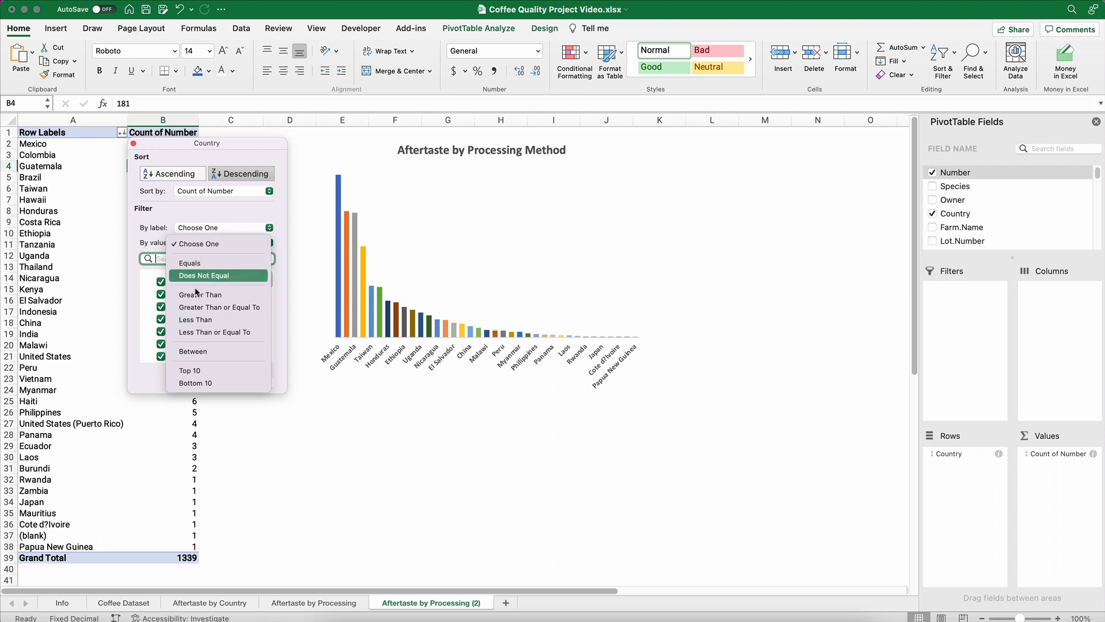
{"action": "left_click", "coordinate": [202, 371]}
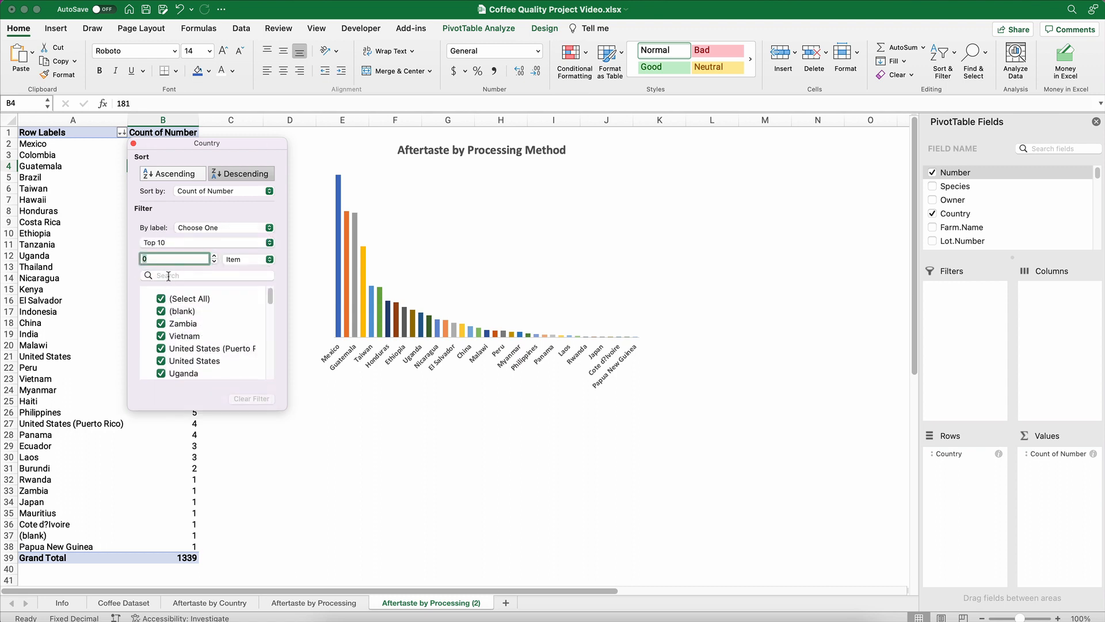
{"action": "key", "text": "Return"}
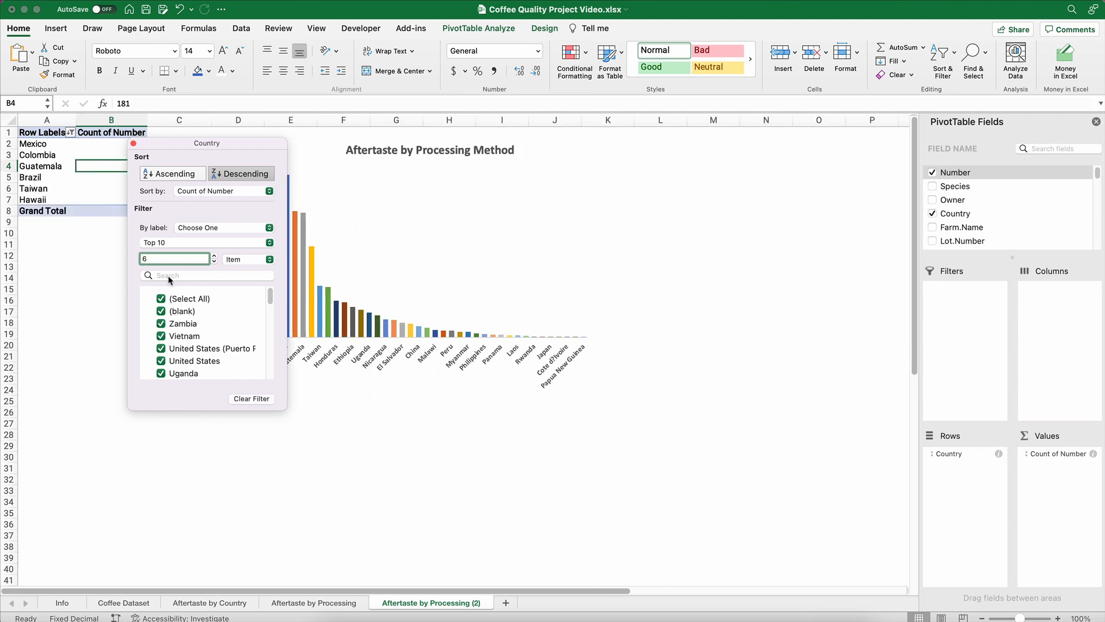
{"action": "left_click", "coordinate": [132, 143]}
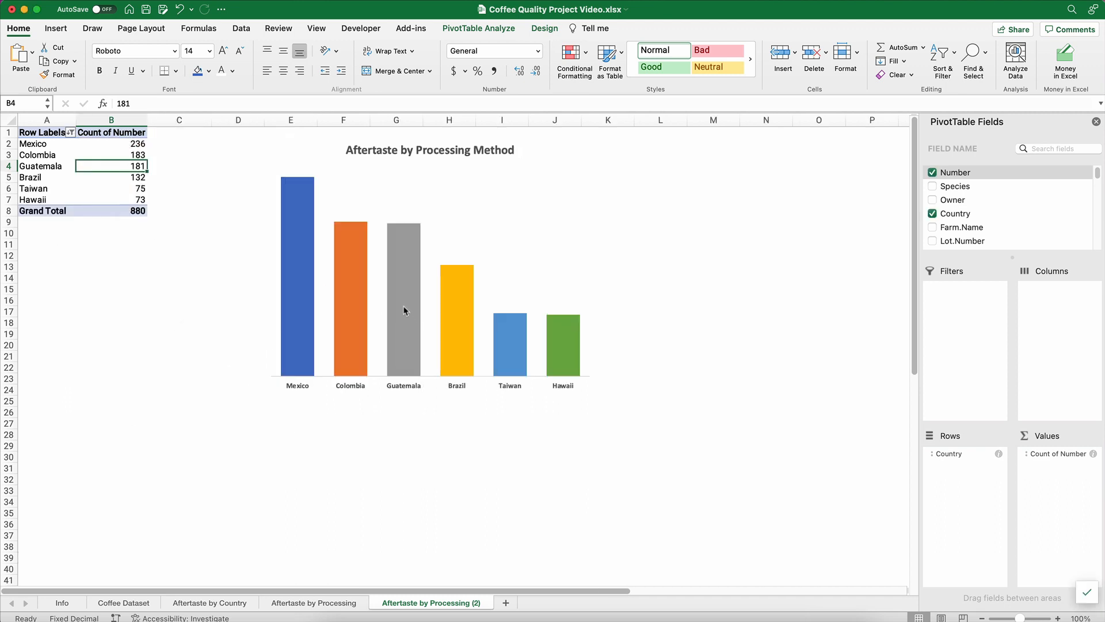
Add data labels to the country columns and change the chart to a 2-D pie chart.
{"action": "right_click", "coordinate": [295, 233]}
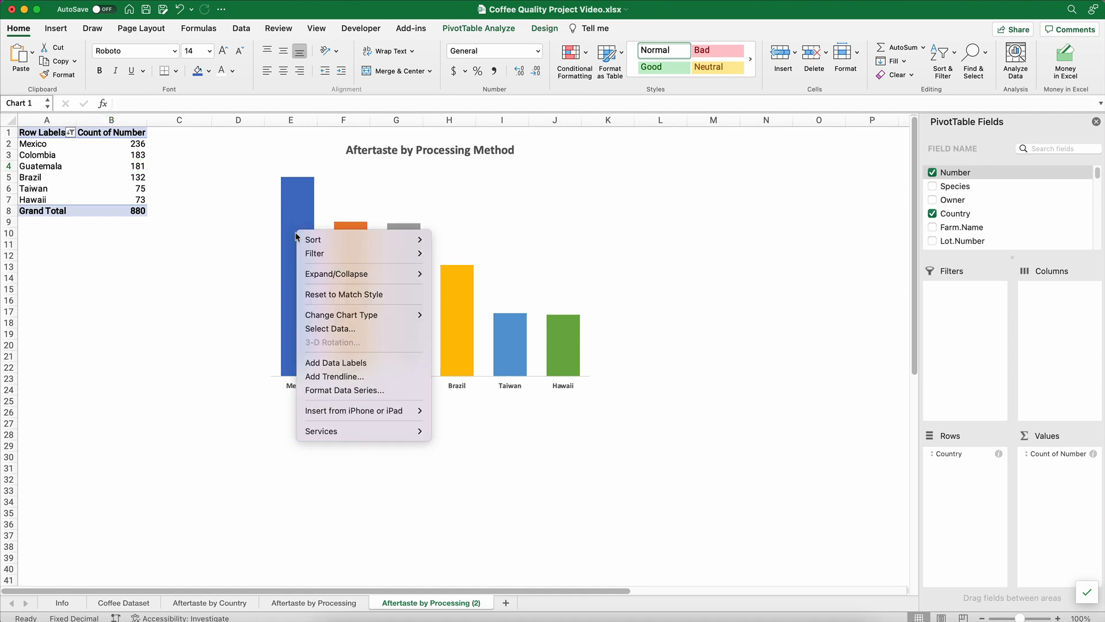
{"action": "left_click", "coordinate": [334, 363]}
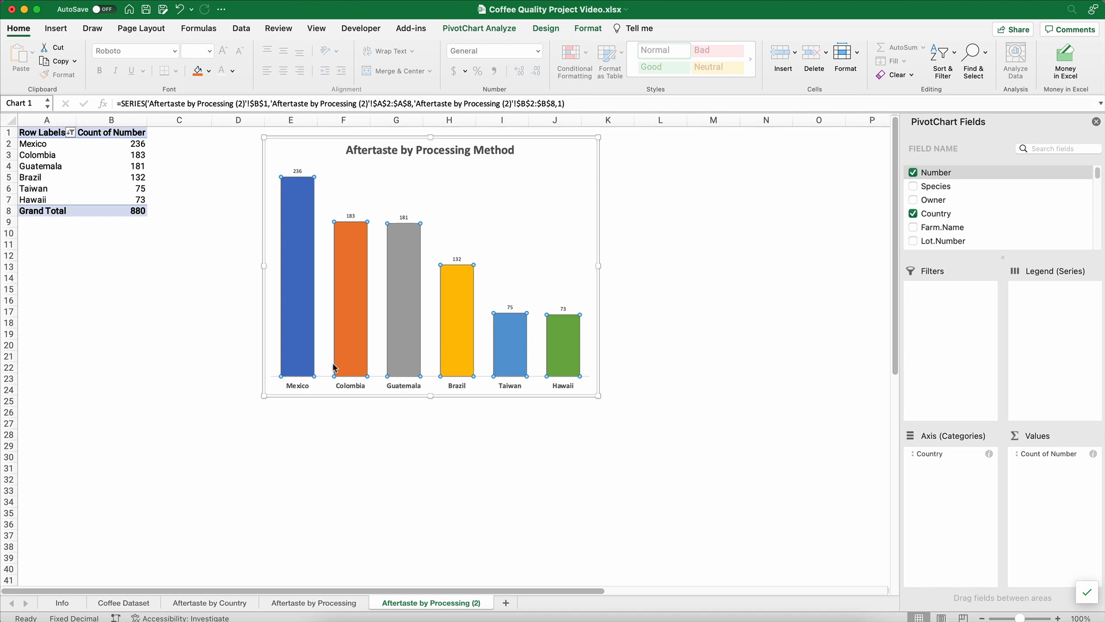
{"action": "right_click", "coordinate": [407, 321]}
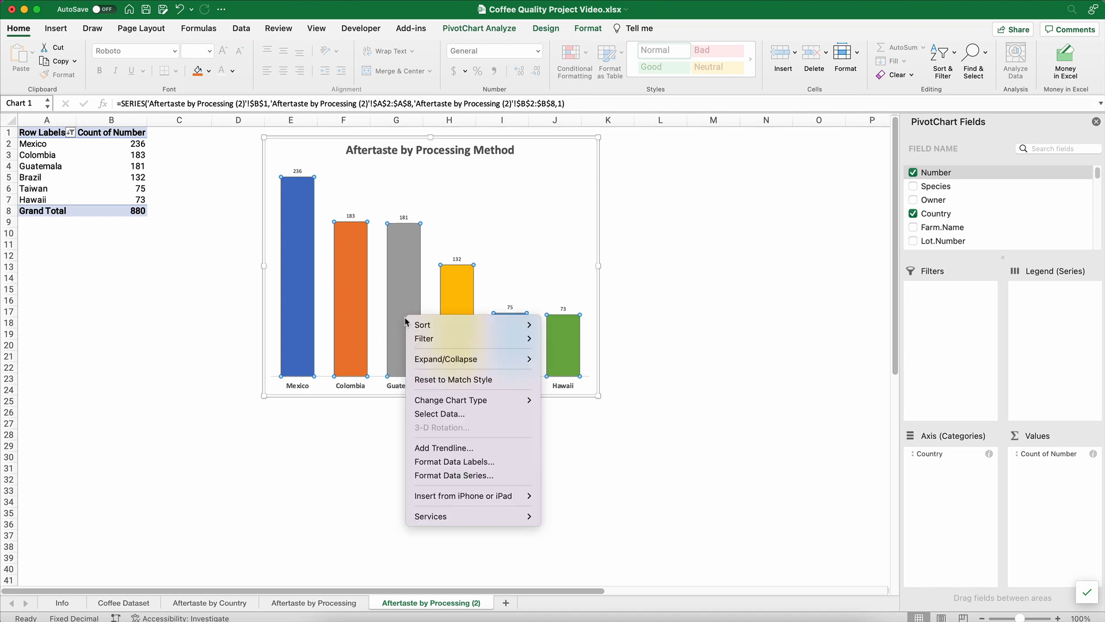
{"action": "mouse_move", "coordinate": [430, 401]}
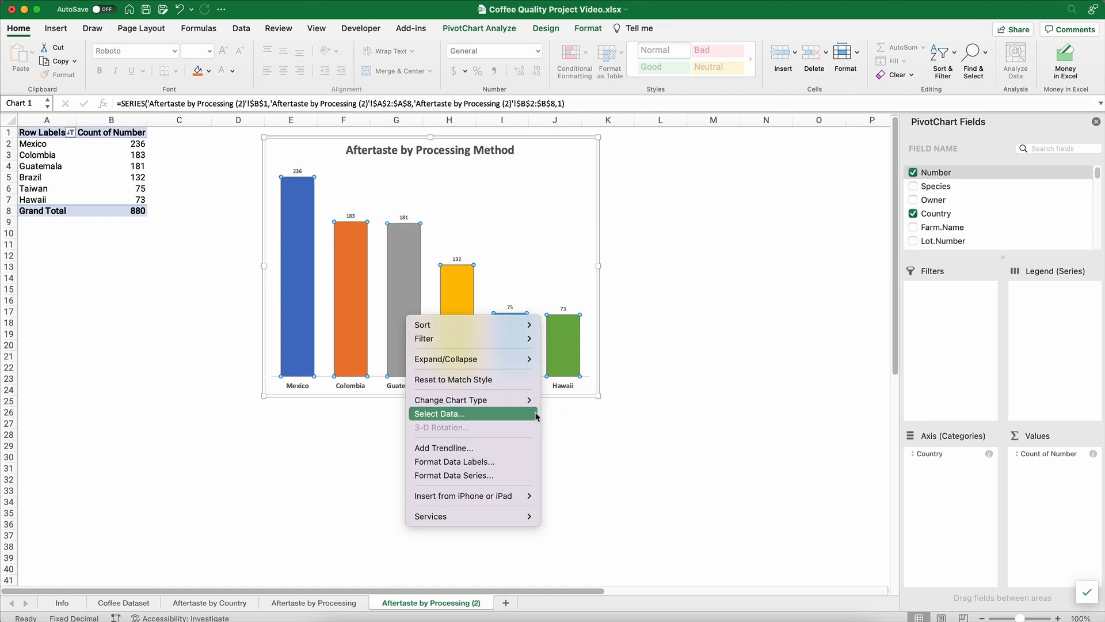
{"action": "mouse_move", "coordinate": [553, 426]}
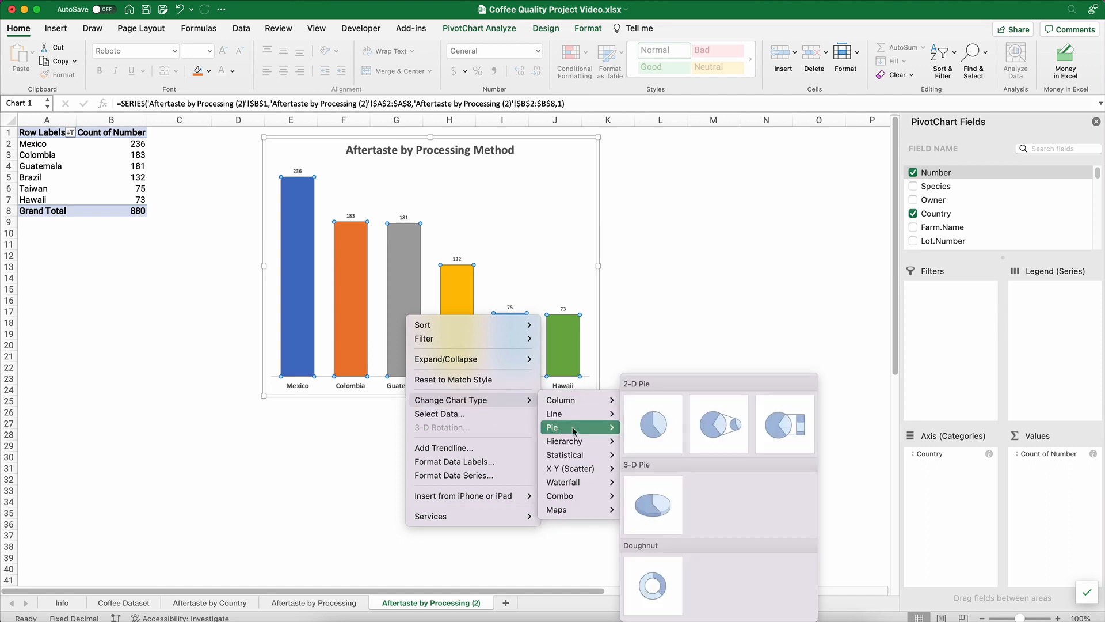
{"action": "left_click", "coordinate": [655, 426]}
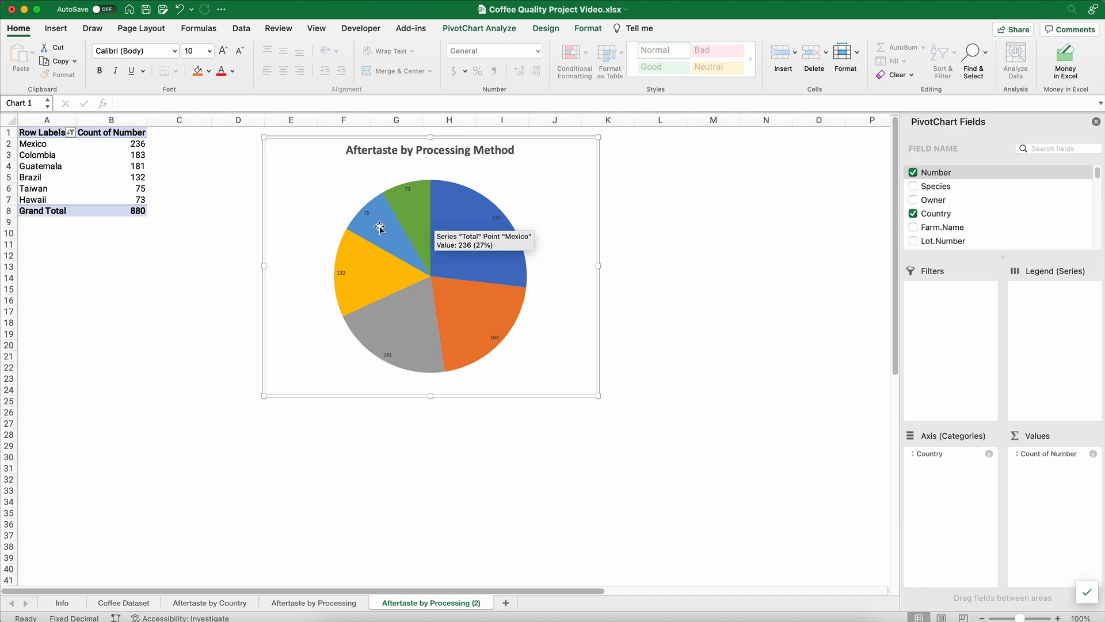
Format the pie's data labels at font size 14 to show only category names, without values or leader lines.
{"action": "mouse_move", "coordinate": [381, 228]}
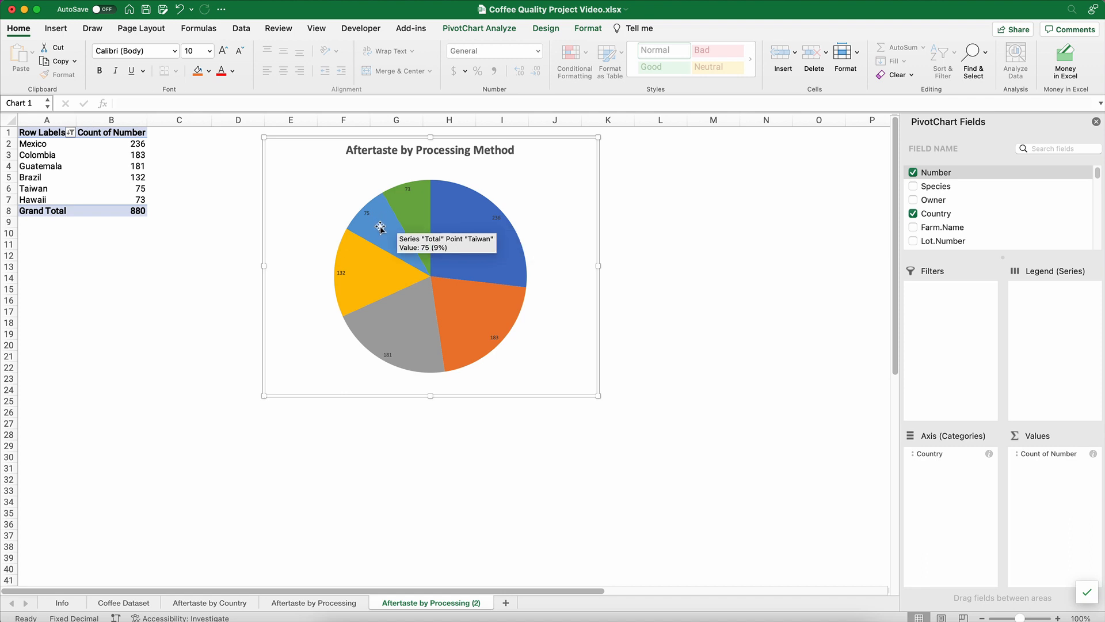
{"action": "right_click", "coordinate": [381, 229]}
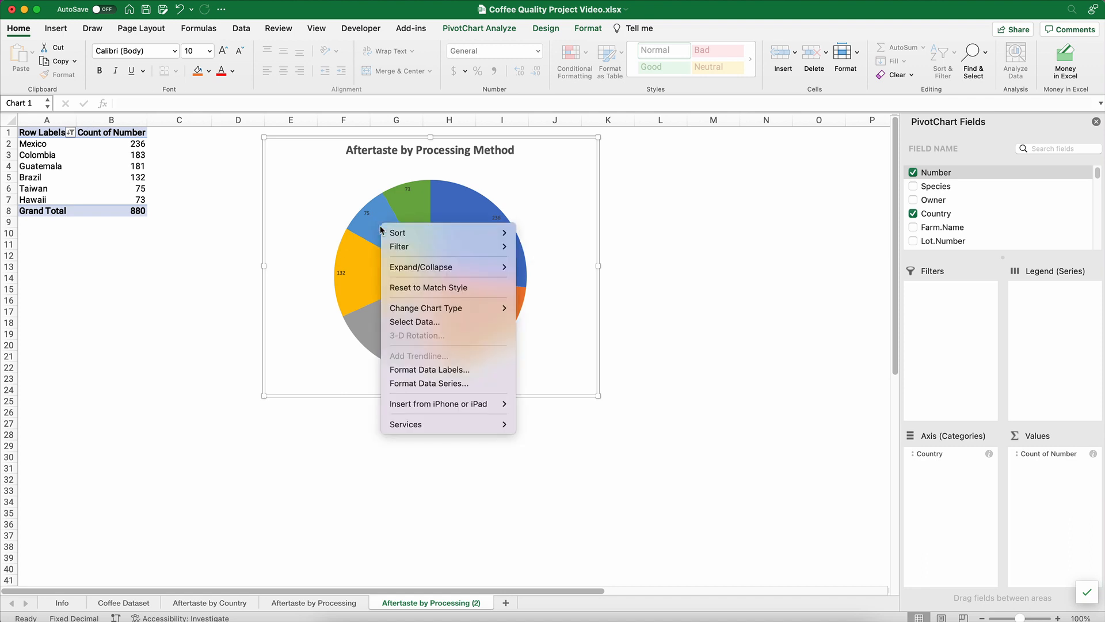
{"action": "left_click", "coordinate": [427, 370]}
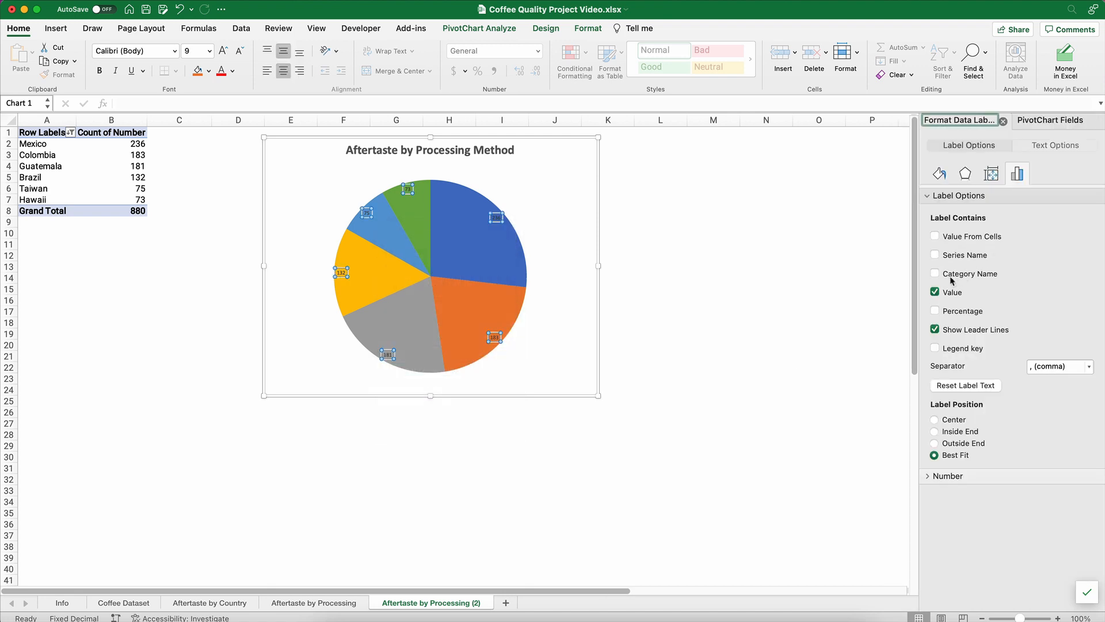
{"action": "left_click", "coordinate": [935, 274]}
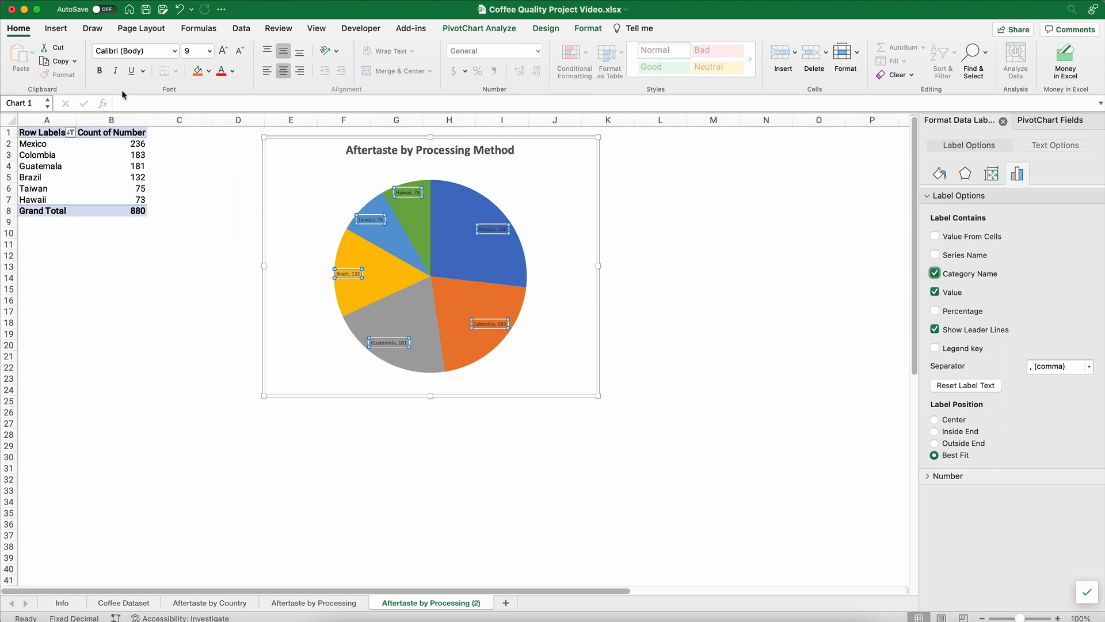
{"action": "left_click", "coordinate": [209, 51]}
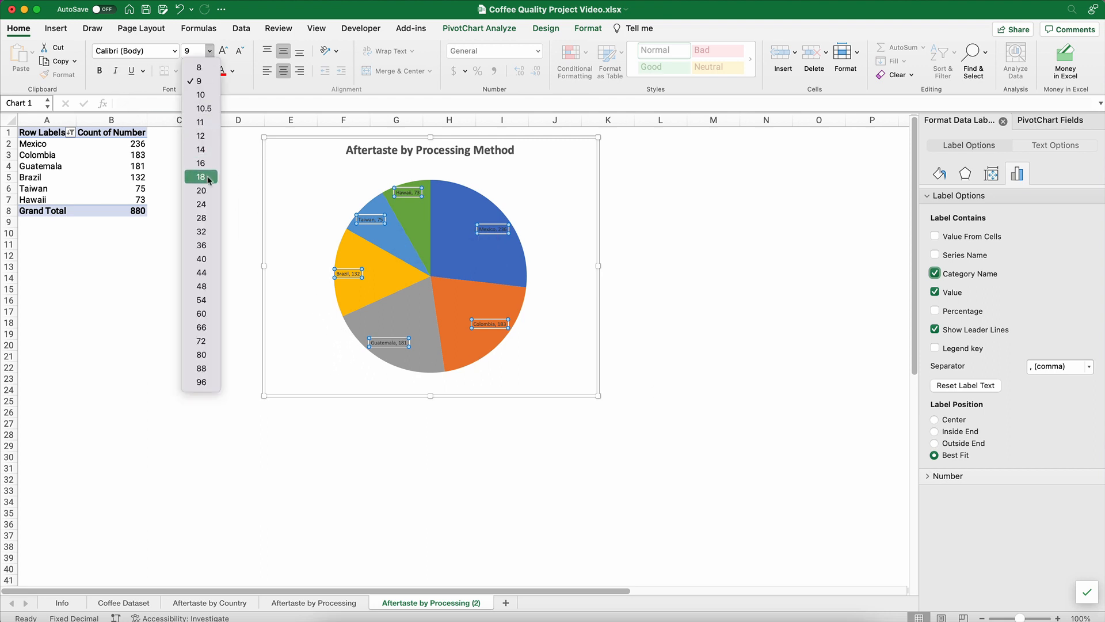
{"action": "left_click", "coordinate": [201, 149]}
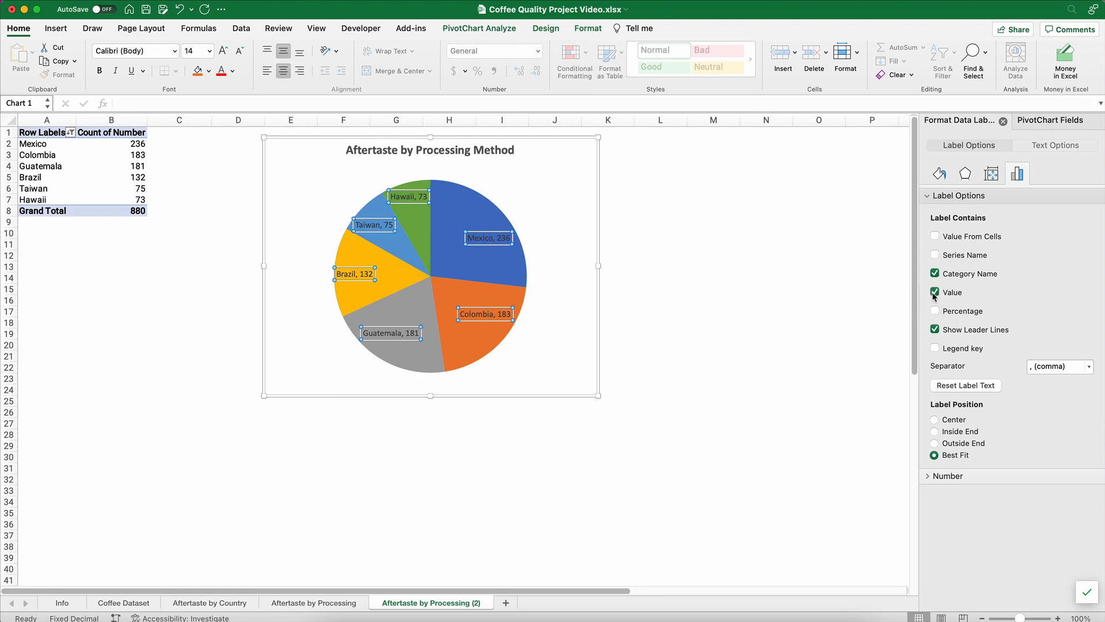
{"action": "left_click", "coordinate": [935, 329]}
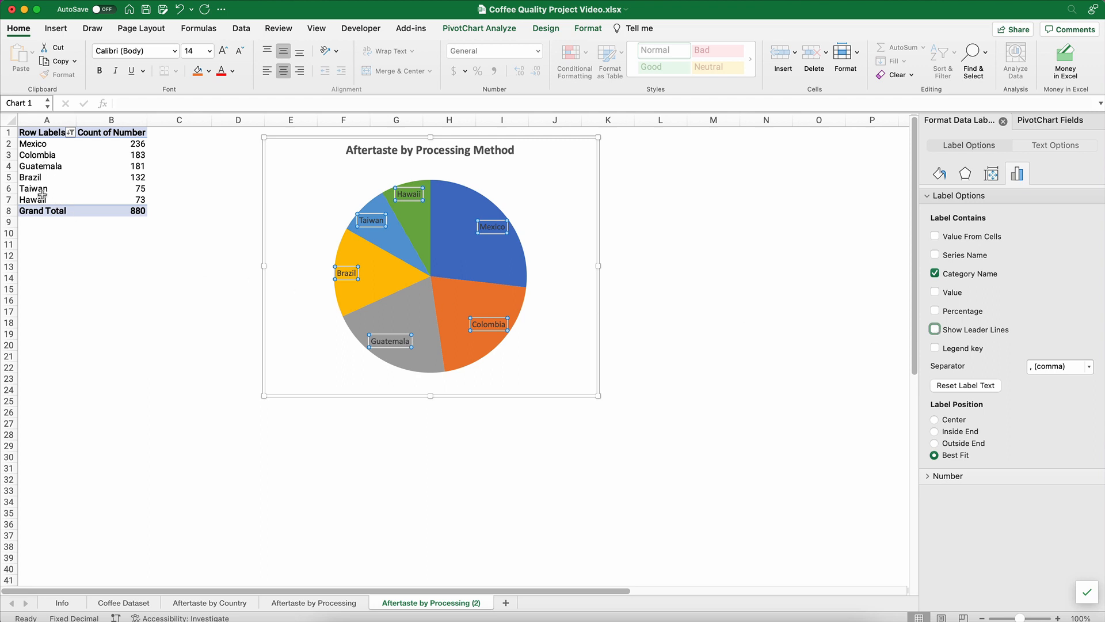
{"action": "left_click", "coordinate": [374, 151]}
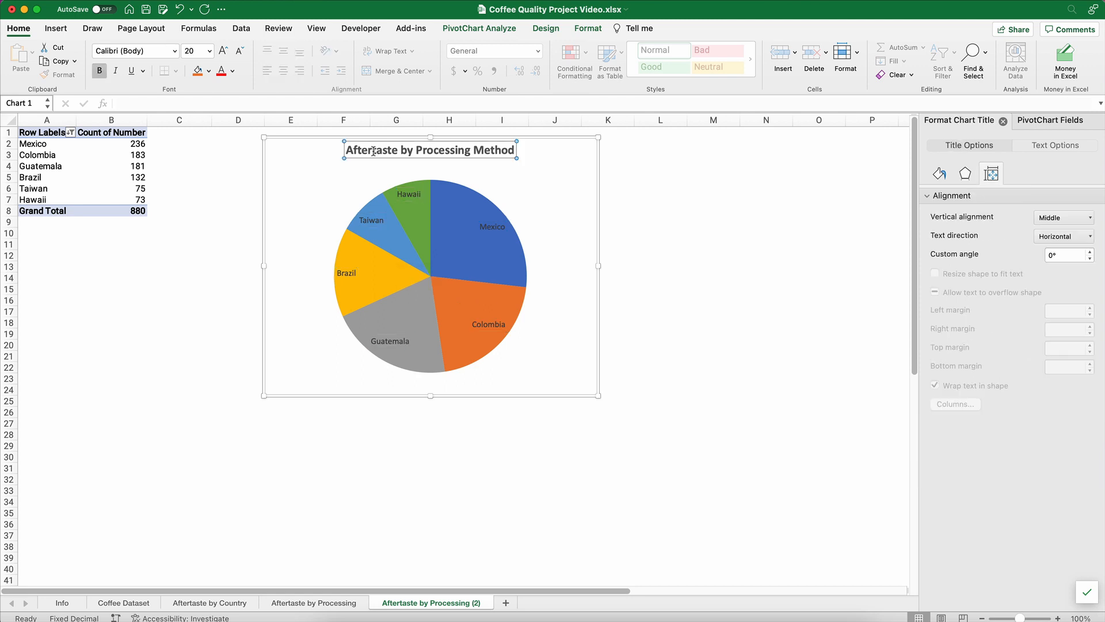
{"action": "type", "text": "Count "}
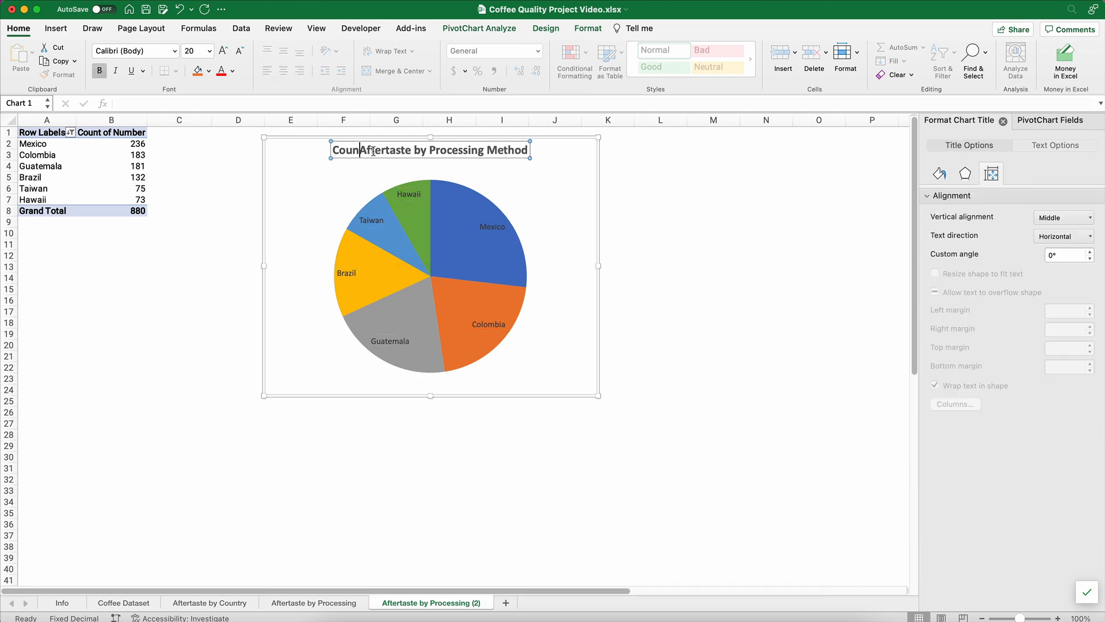
{"action": "type", "text": "of"}
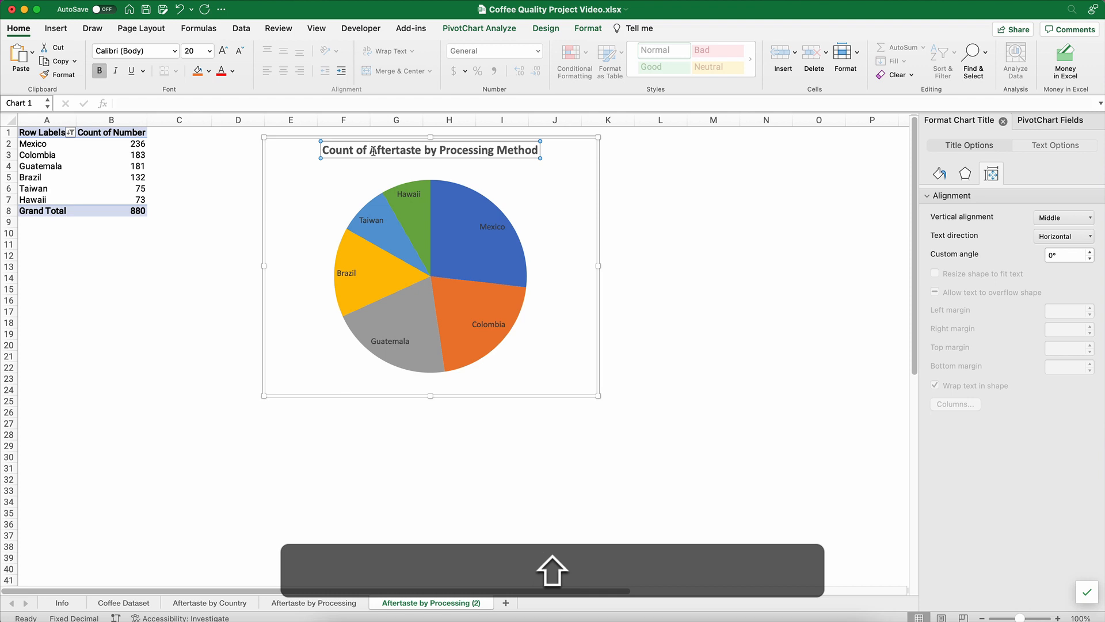
{"action": "key", "text": "shift+BackSpace"}
{"action": "key", "text": "BackSpace"}
{"action": "key", "text": "BackSpace"}
{"action": "key", "text": "BackSpace"}
{"action": "key", "text": "BackSpace"}
{"action": "key", "text": "BackSpace"}
{"action": "key", "text": "BackSpace"}
{"action": "key", "text": "BackSpace"}
{"action": "key", "text": "BackSpace"}
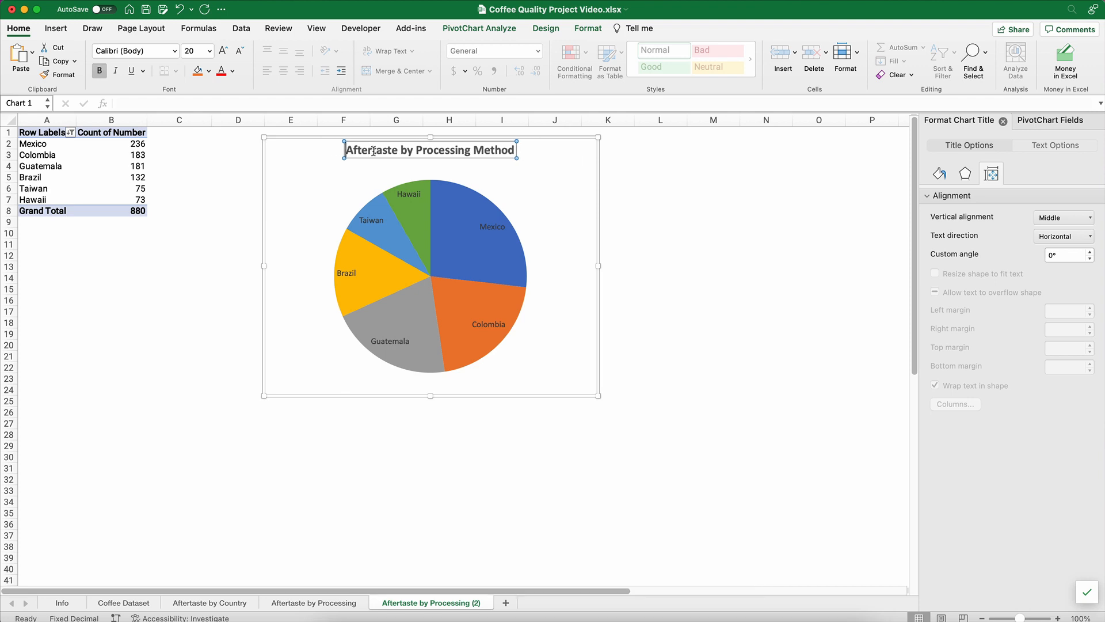
Replace the pie chart's title with "Largest Coffee Countries".
{"action": "key", "text": "Delete"}
{"action": "key", "text": "Delete"}
{"action": "key", "text": "Delete"}
{"action": "key", "text": "Delete"}
{"action": "key", "text": "Delete"}
{"action": "key", "text": "Delete"}
{"action": "key", "text": "Delete"}
{"action": "key", "text": "Delete"}
{"action": "key", "text": "Delete"}
{"action": "key", "text": "Delete"}
{"action": "key", "text": "Delete"}
{"action": "key", "text": "Delete"}
{"action": "key", "text": "Delete"}
{"action": "key", "text": "Delete"}
{"action": "key", "text": "Delete"}
{"action": "key", "text": "Delete"}
{"action": "key", "text": "Delete"}
{"action": "key", "text": "Delete"}
{"action": "key", "text": "Delete"}
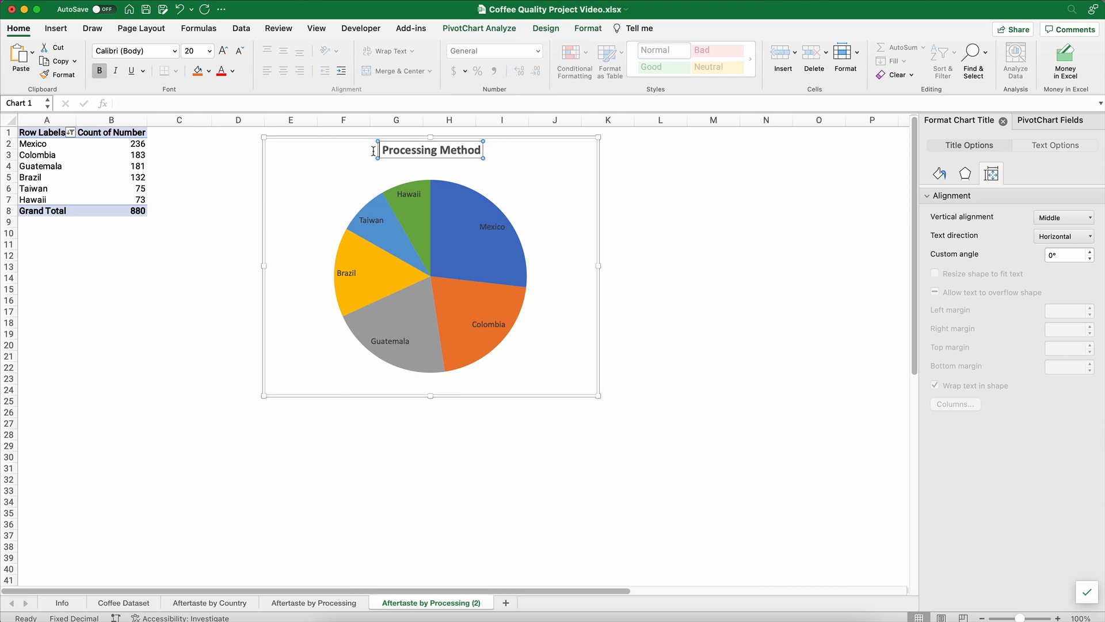
{"action": "key", "text": "Delete"}
{"action": "key", "text": "Delete"}
{"action": "key", "text": "Delete"}
{"action": "key", "text": "Delete"}
{"action": "key", "text": "Delete"}
{"action": "key", "text": "Delete"}
{"action": "key", "text": "Delete"}
{"action": "key", "text": "Delete"}
{"action": "key", "text": "Delete"}
{"action": "key", "text": "Delete"}
{"action": "key", "text": "Delete"}
{"action": "key", "text": "Delete"}
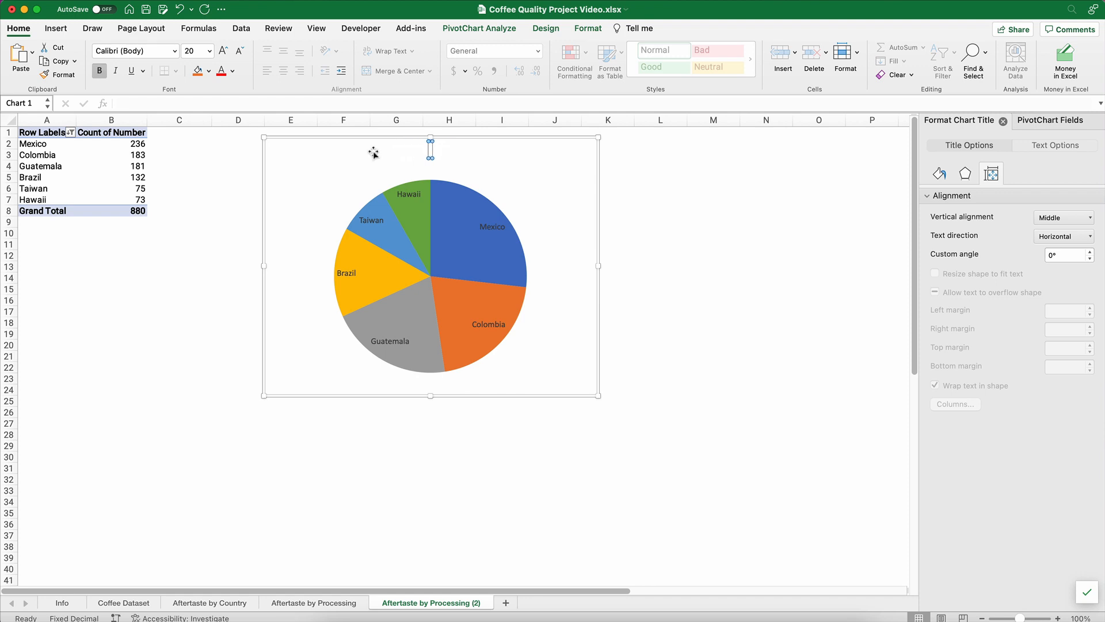
{"action": "type", "text": "Largest Countr"}
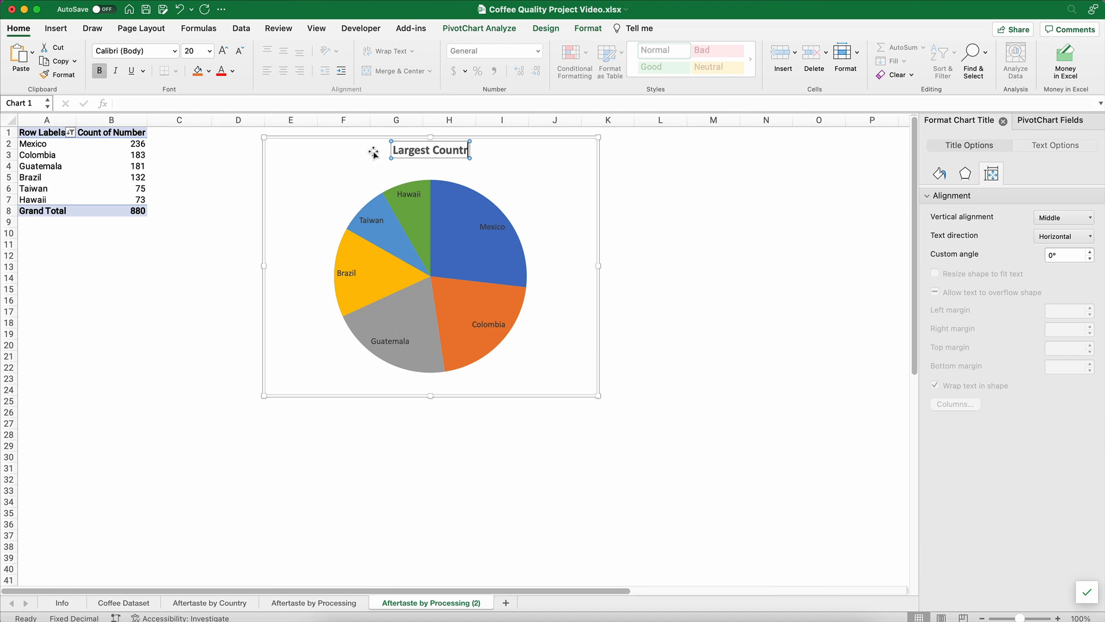
{"action": "type", "text": "y"}
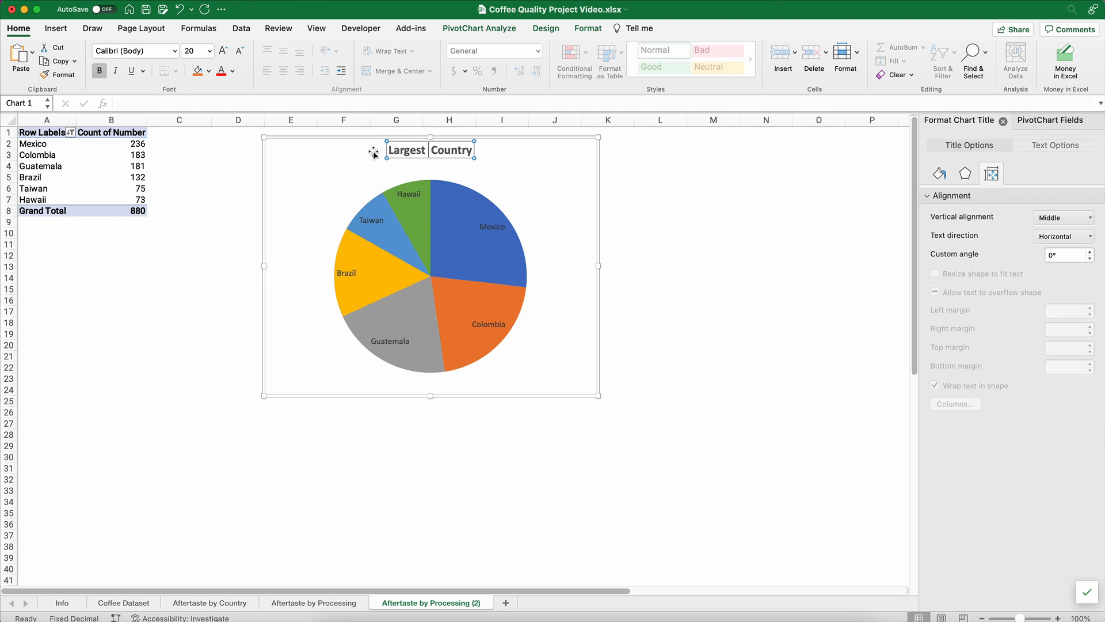
{"action": "type", "text": " Coffee"}
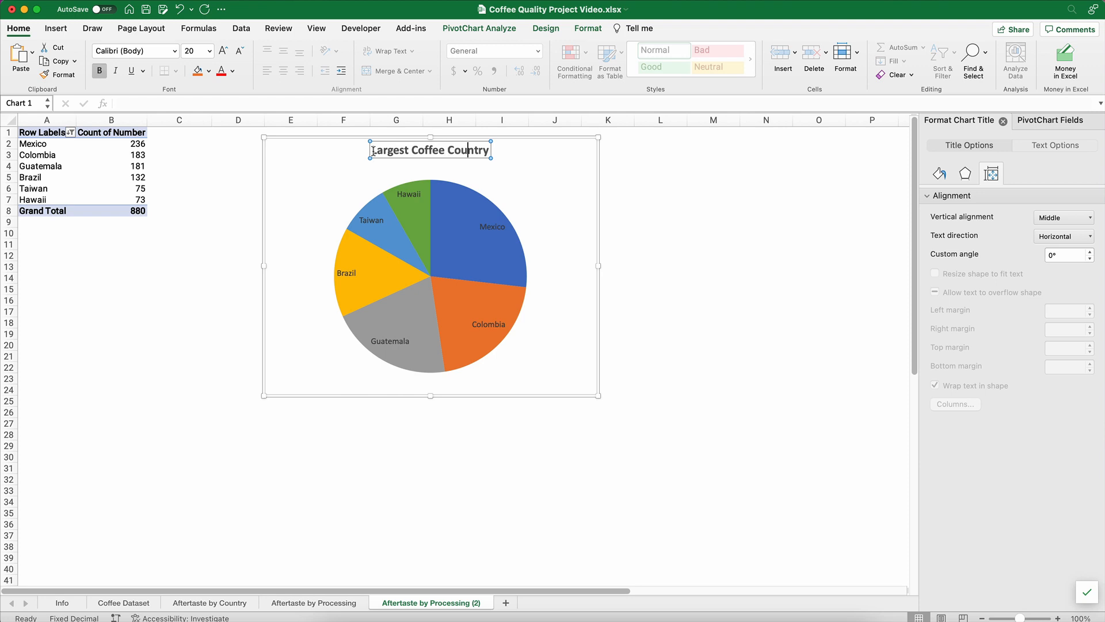
{"action": "key", "text": "BackSpace"}
{"action": "type", "text": "ies"}
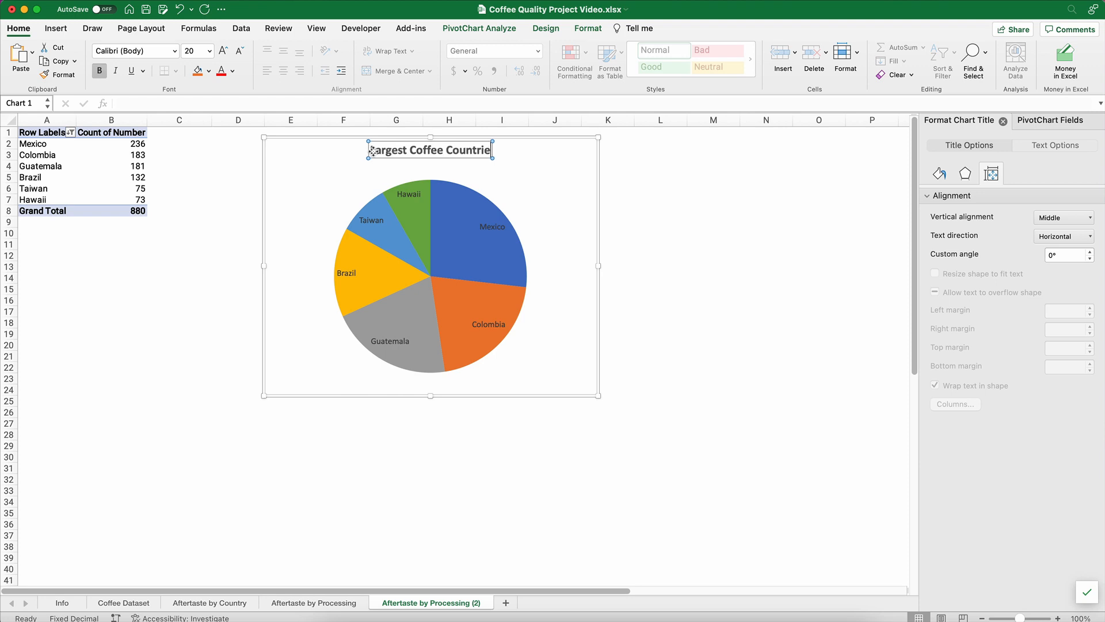
{"action": "left_click", "coordinate": [305, 198]}
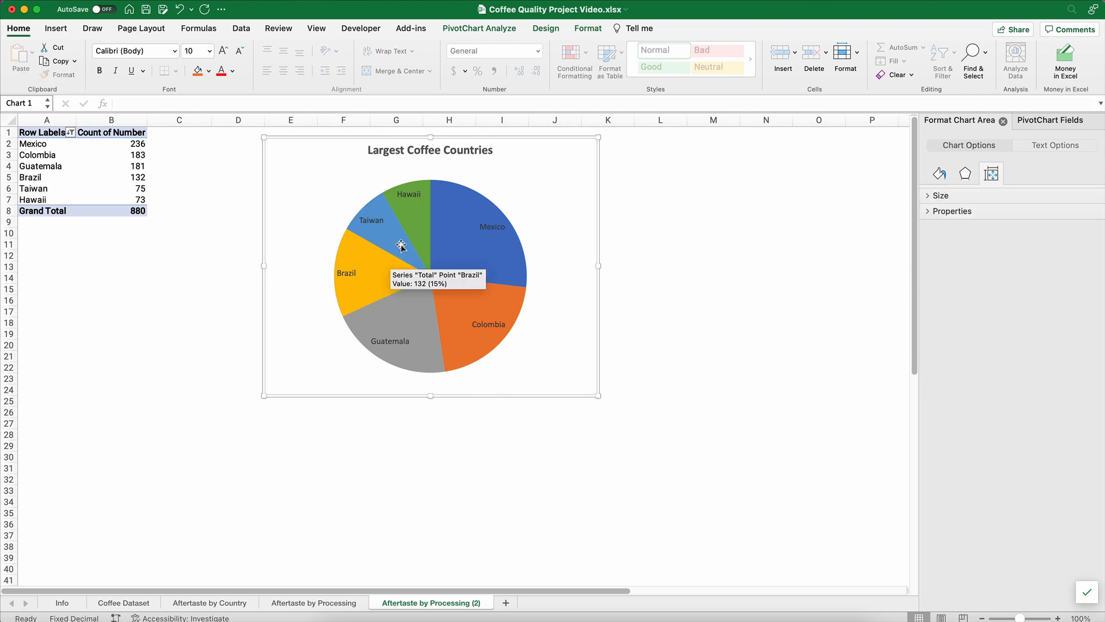
Make the pie chart's country data labels bold.
{"action": "left_click", "coordinate": [373, 222]}
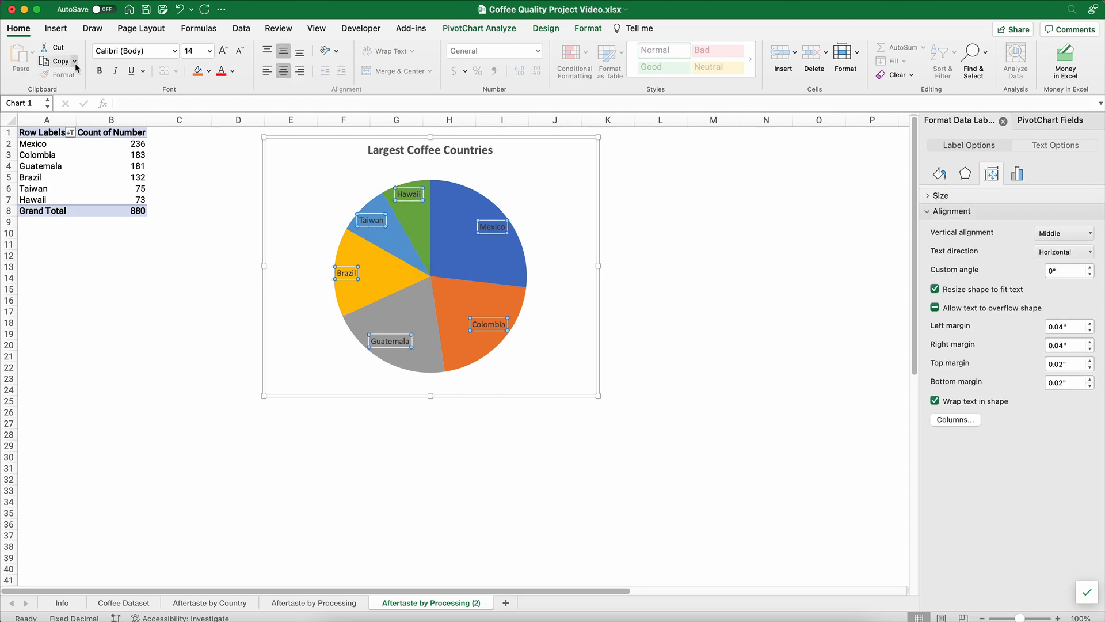
{"action": "left_click", "coordinate": [99, 72]}
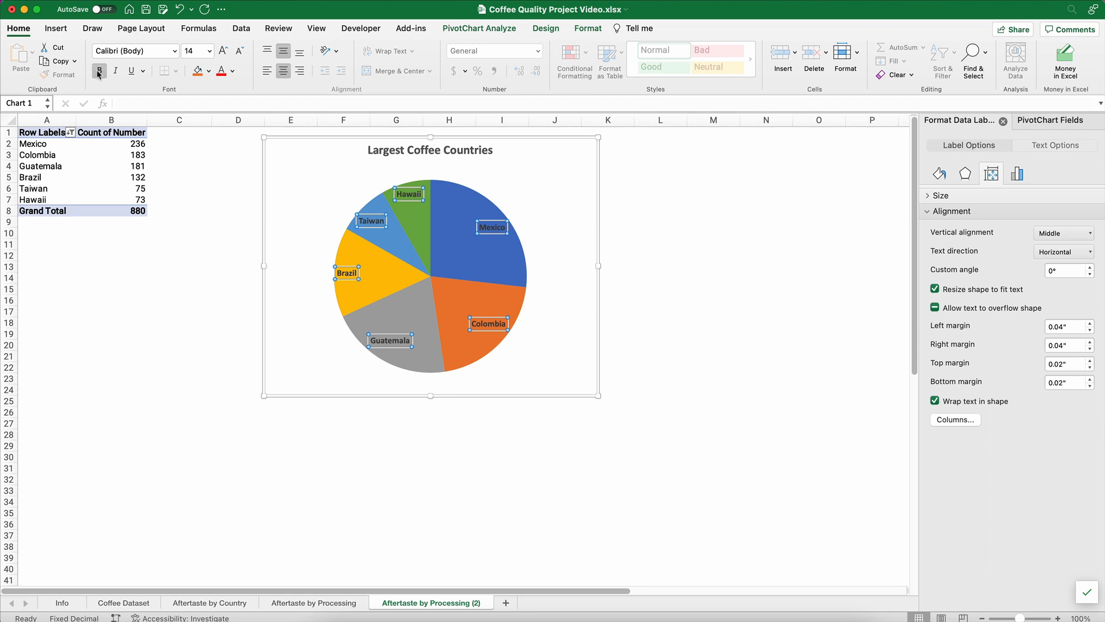
{"action": "left_click", "coordinate": [548, 179]}
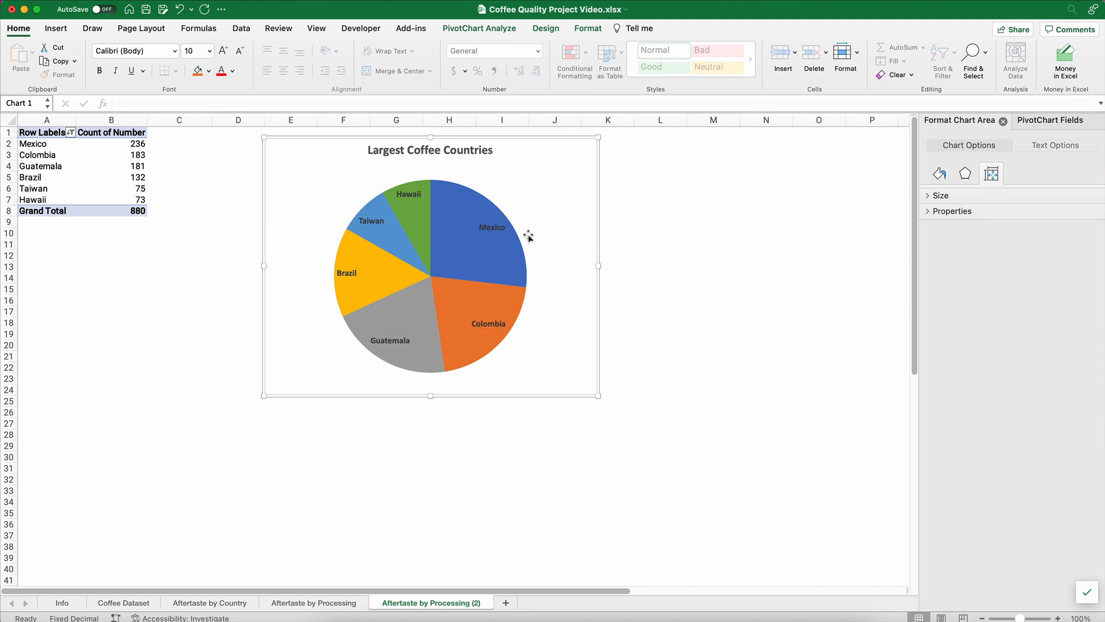
{"action": "left_click", "coordinate": [236, 423]}
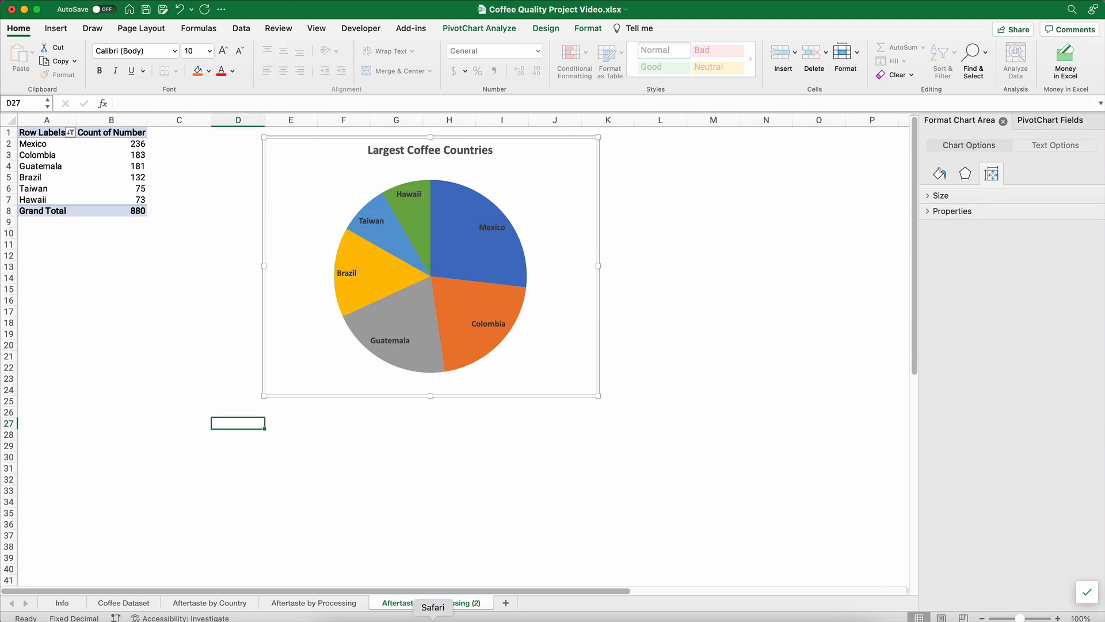
Rename the sheet "Aftertaste by Processing (2)" as "Top 6 Countries".
{"action": "double_click", "coordinate": [412, 604]}
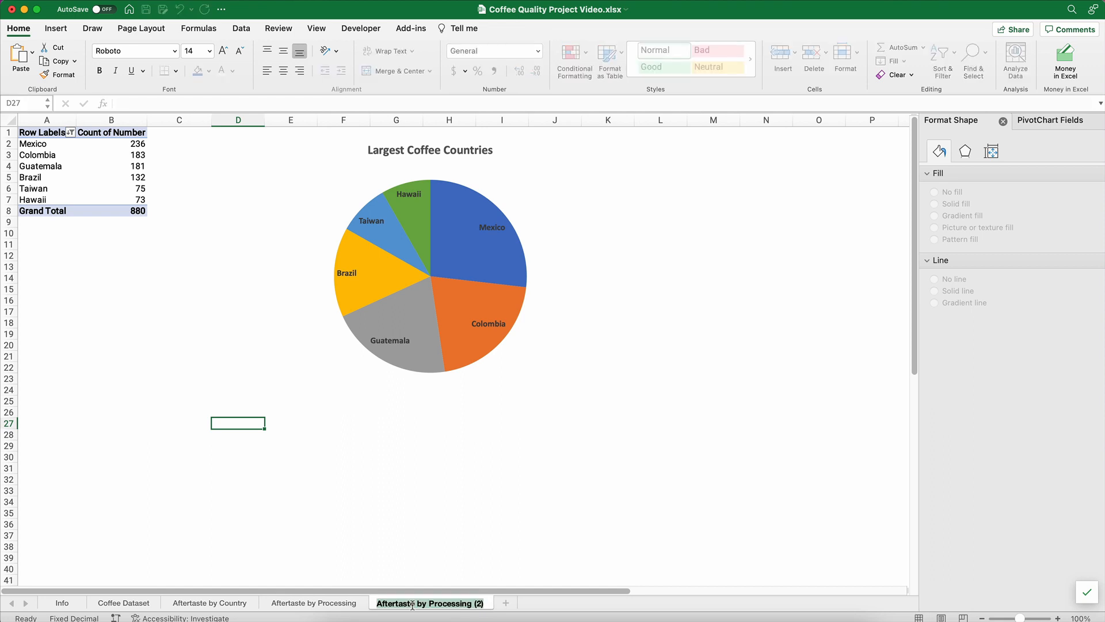
{"action": "type", "text": "Top 6"}
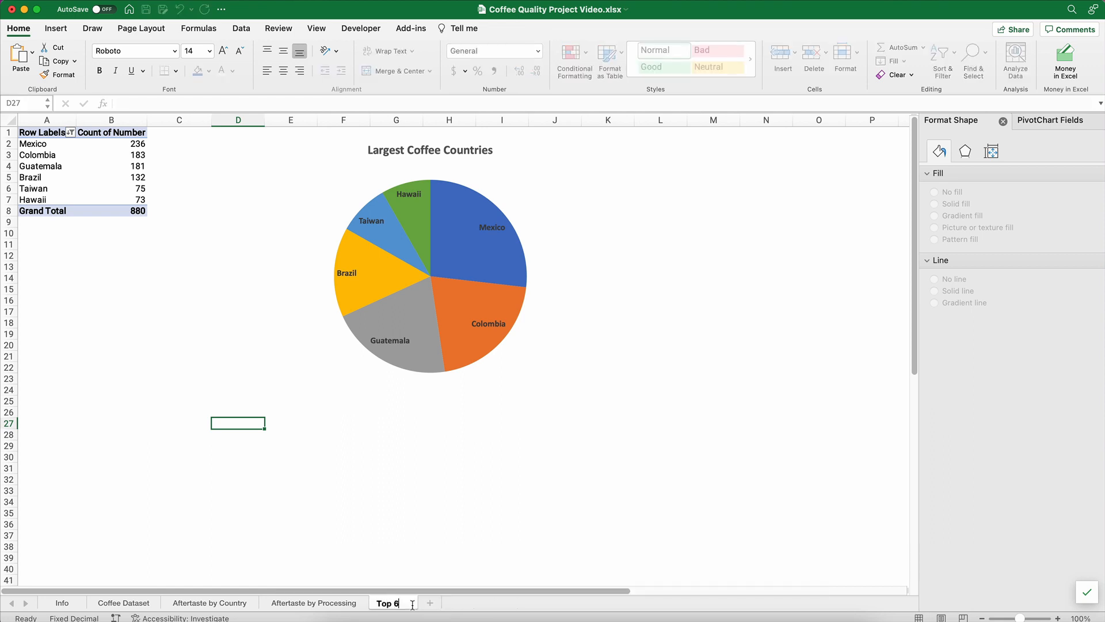
{"action": "type", "text": " Countries"}
Replace the pie chart's title with "Top Countries".
{"action": "left_click", "coordinate": [401, 152]}
{"action": "double_click", "coordinate": [401, 152]}
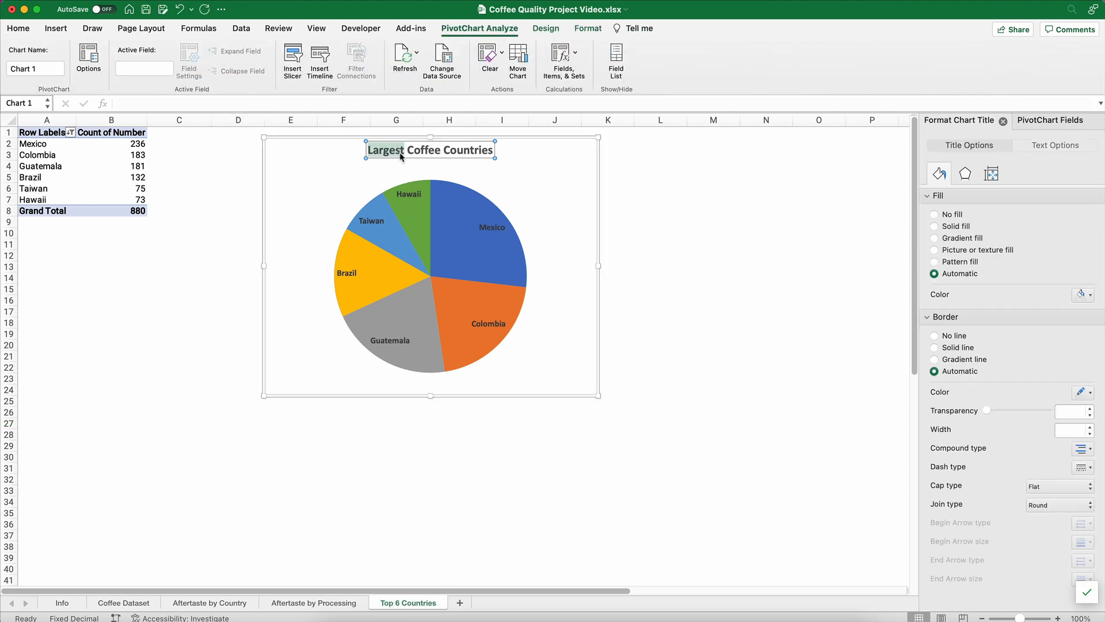
{"action": "triple_click", "coordinate": [401, 152]}
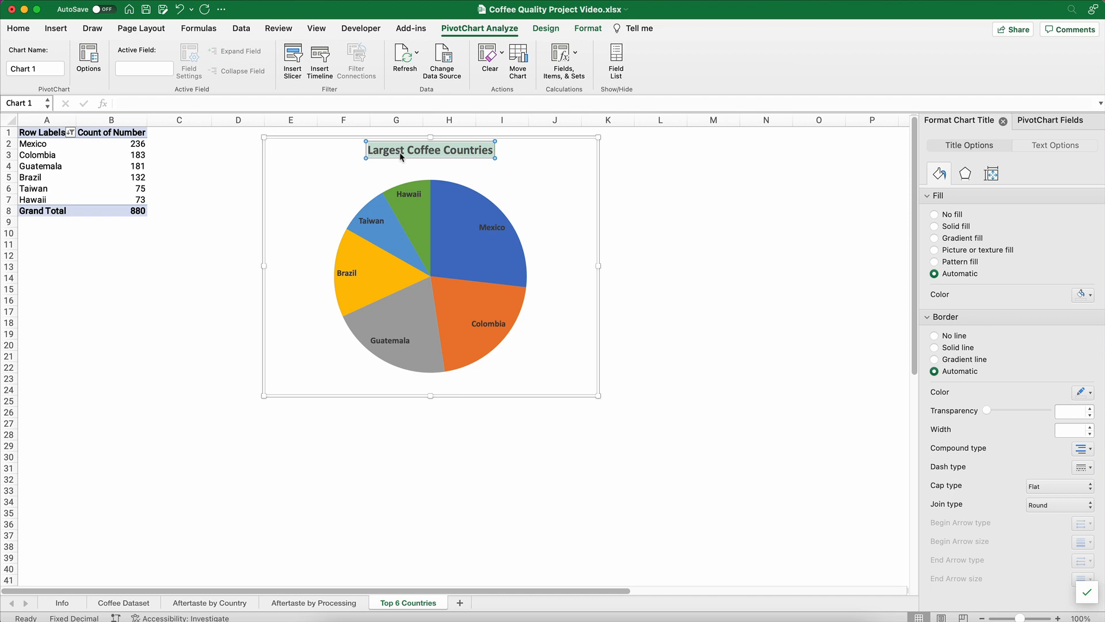
{"action": "type", "text": "Top Counr"}
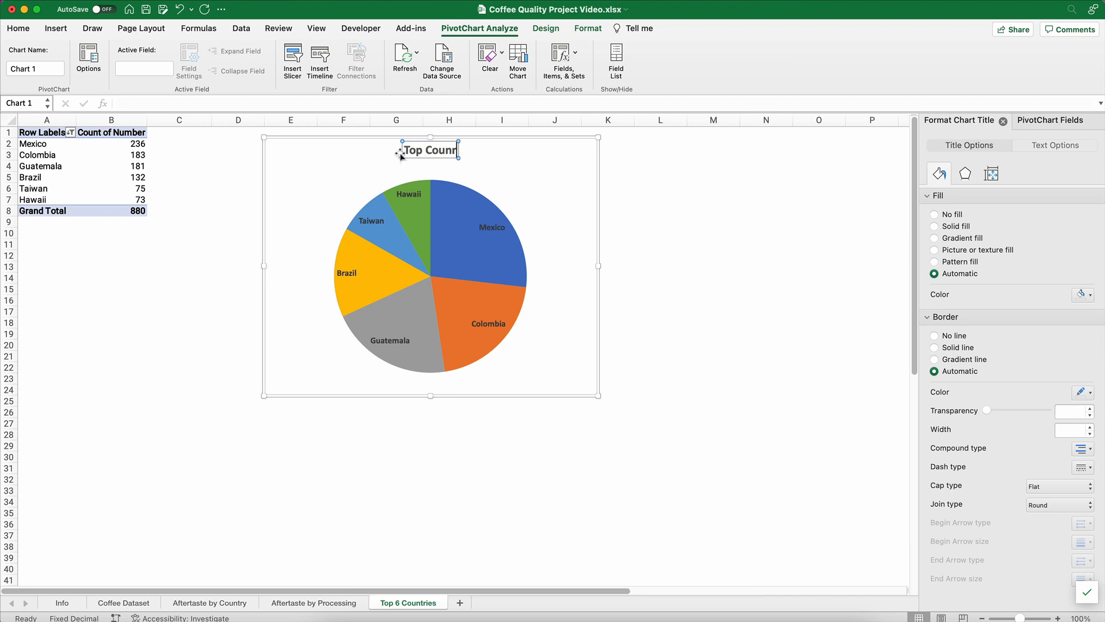
{"action": "key", "text": "BackSpace"}
{"action": "type", "text": "tries"}
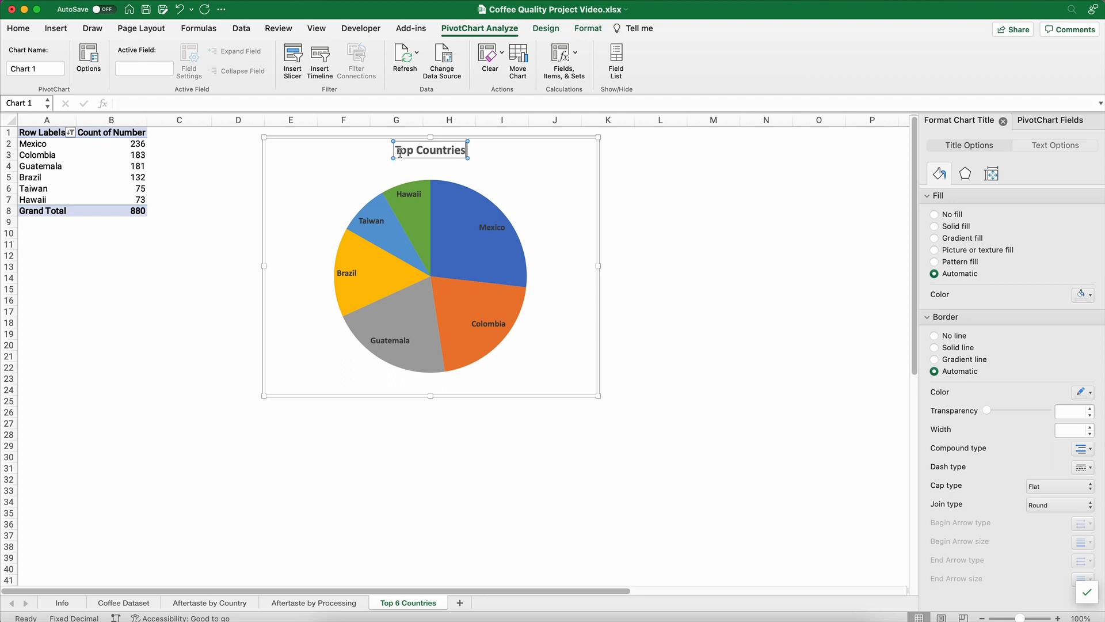
{"action": "left_click", "coordinate": [340, 174]}
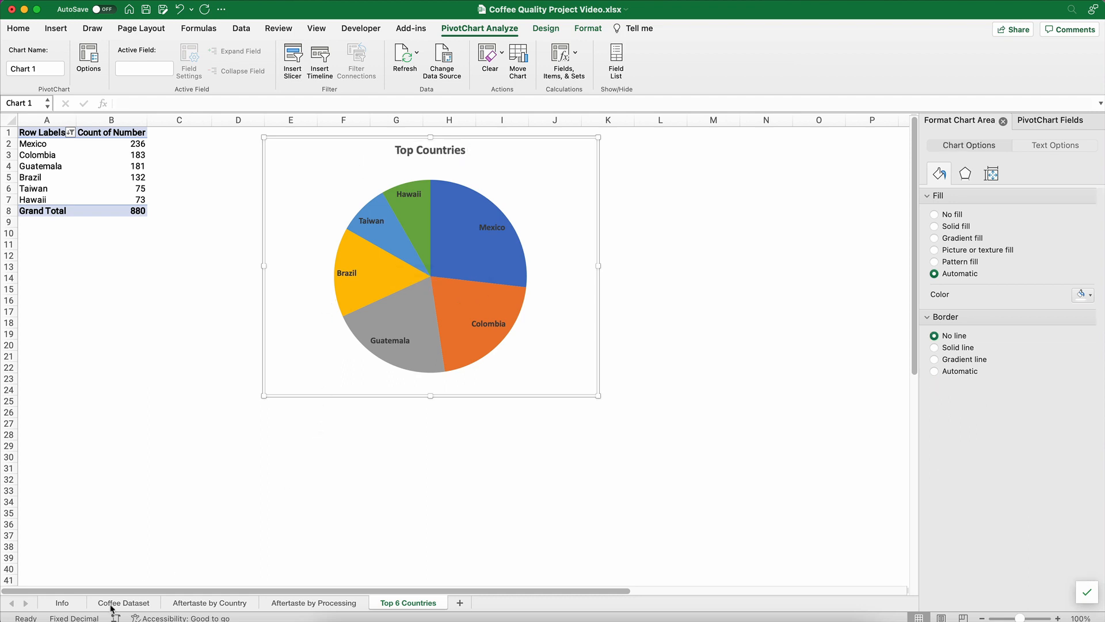
Add a new sheet named "Dashboard" and make it the first sheet in the workbook.
{"action": "left_click", "coordinate": [460, 603]}
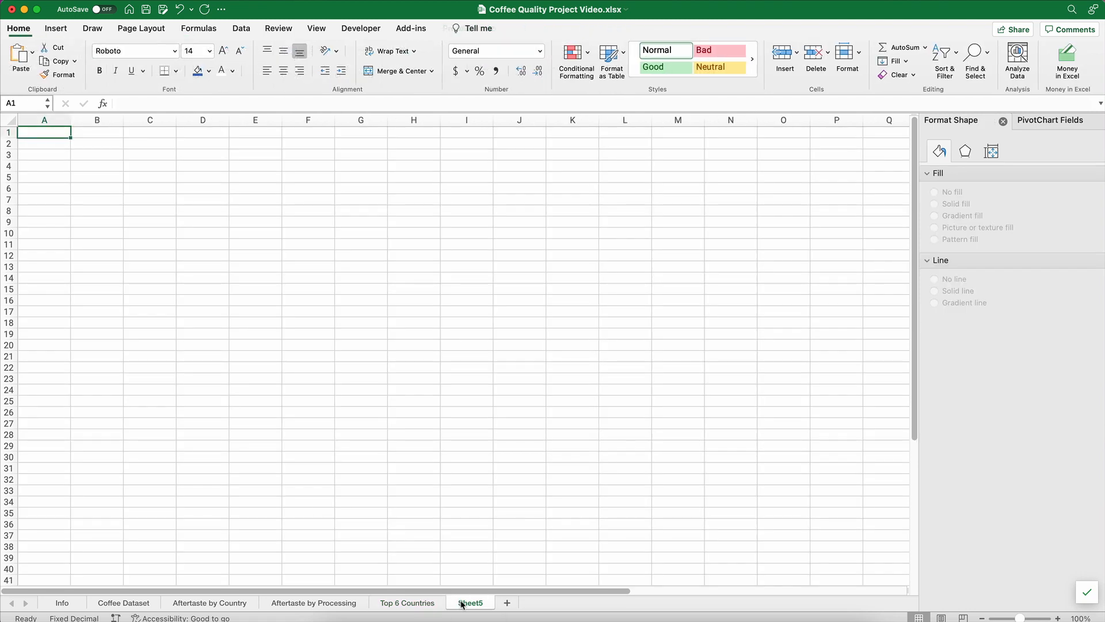
{"action": "double_click", "coordinate": [461, 601]}
{"action": "type", "text": "Dashboard"}
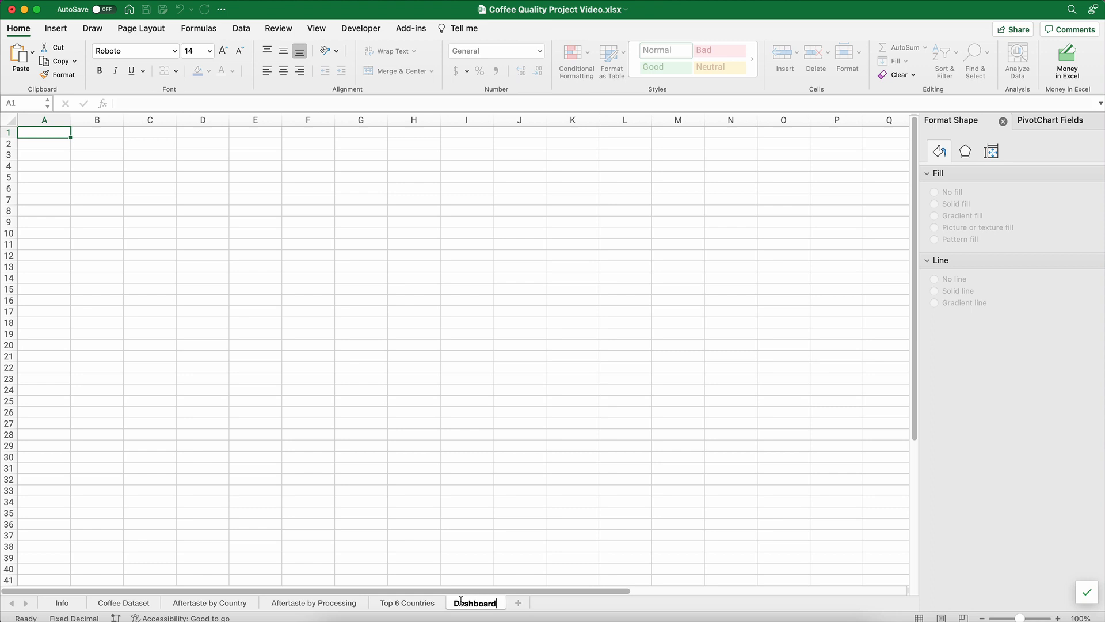
{"action": "left_click", "coordinate": [366, 319]}
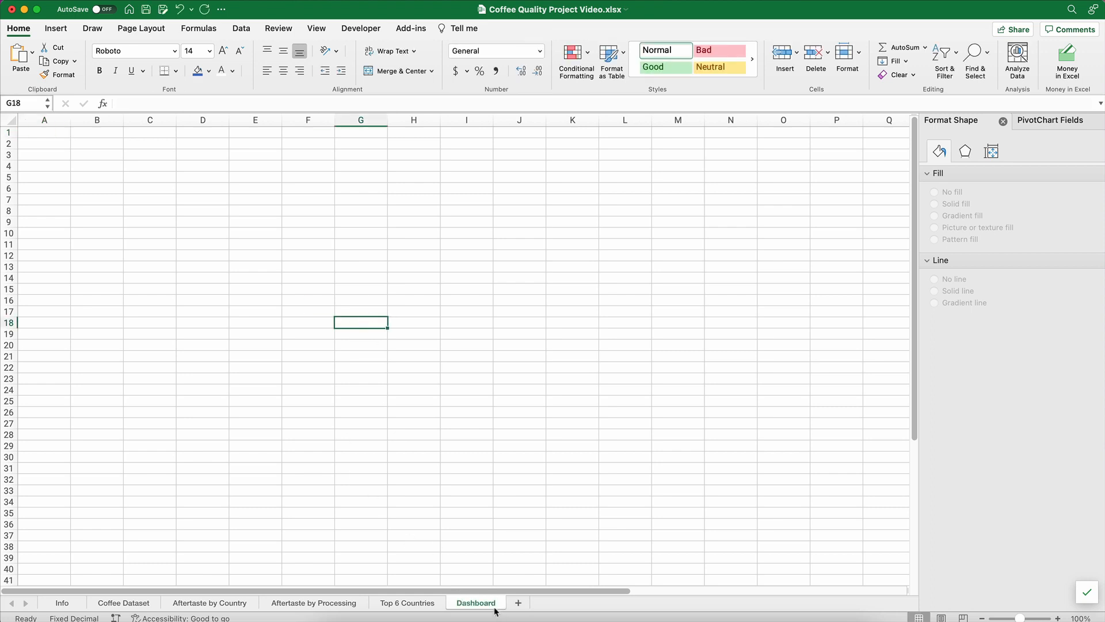
{"action": "mouse_move", "coordinate": [464, 605]}
{"action": "left_mouse_down"}
{"action": "mouse_move", "coordinate": [187, 583]}
{"action": "mouse_move", "coordinate": [46, 599]}
{"action": "left_mouse_up"}
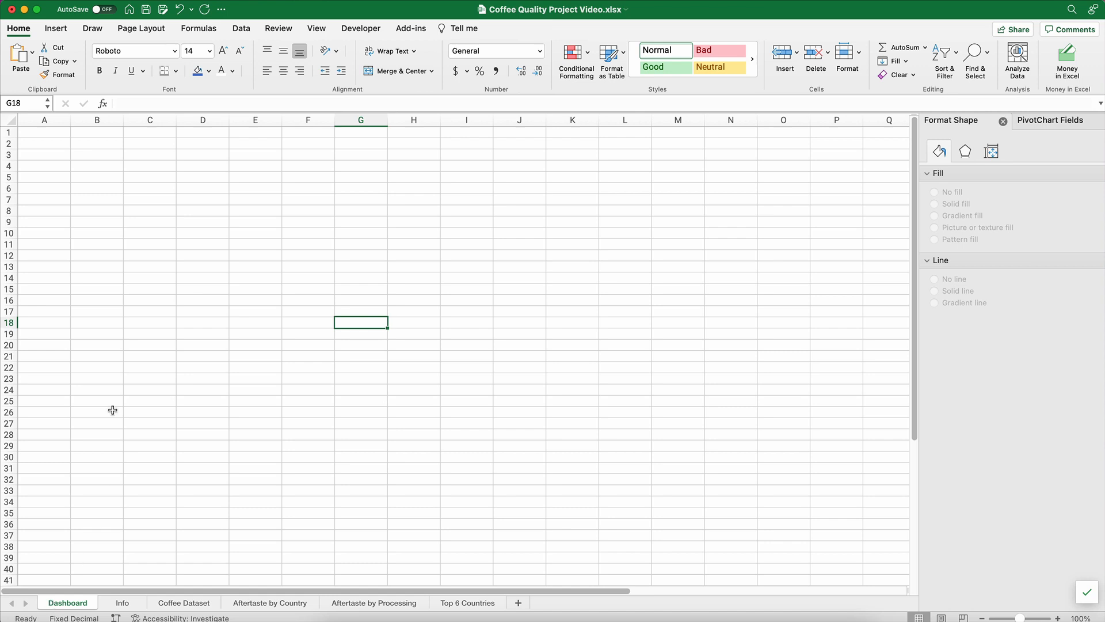
{"action": "left_click", "coordinate": [107, 383]}
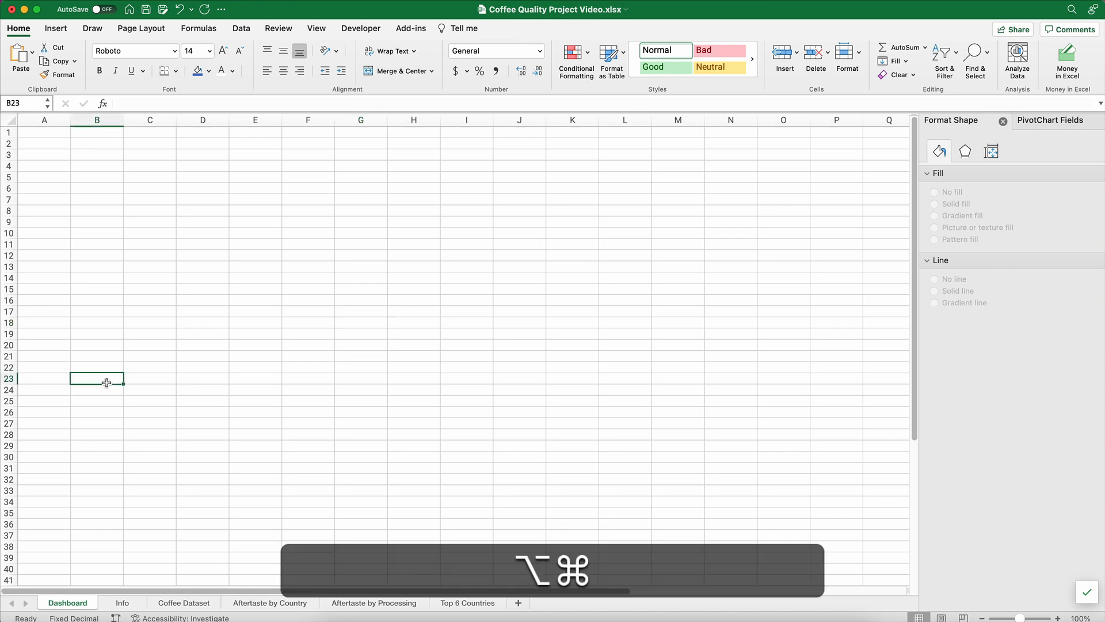
Hide the gridlines on the Dashboard sheet.
{"action": "key", "text": "alt+super+l"}
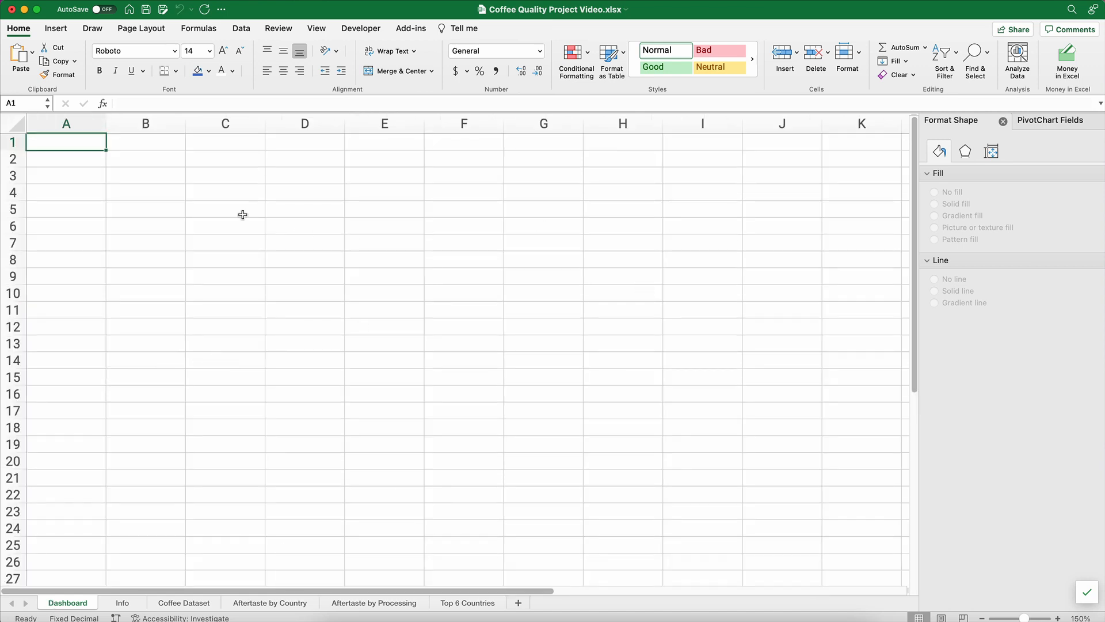
{"action": "left_click", "coordinate": [15, 124]}
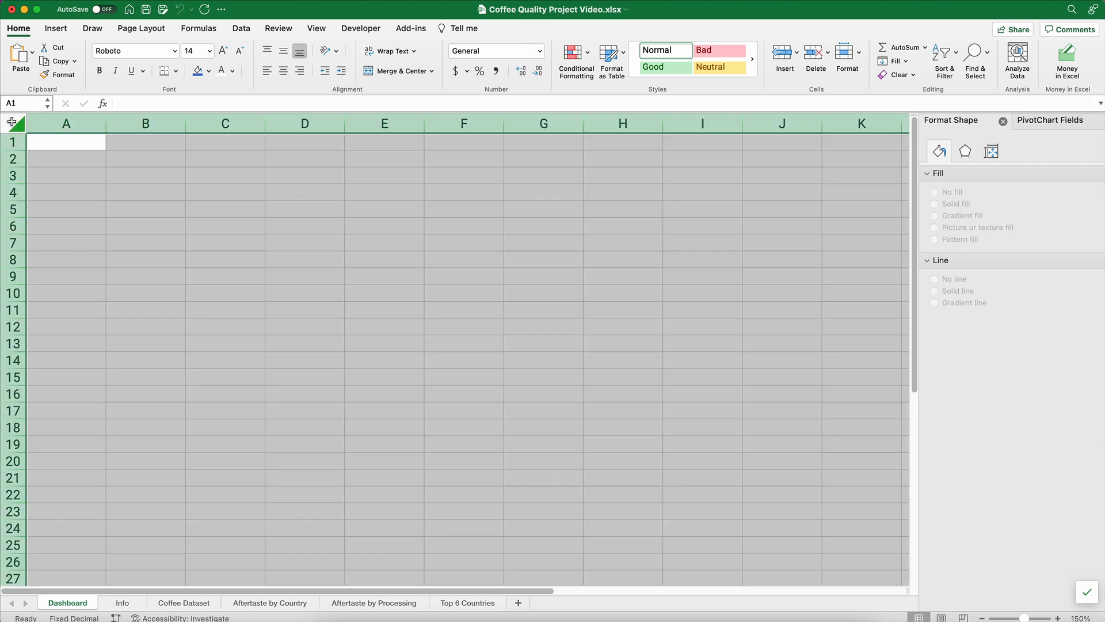
{"action": "left_click", "coordinate": [324, 33]}
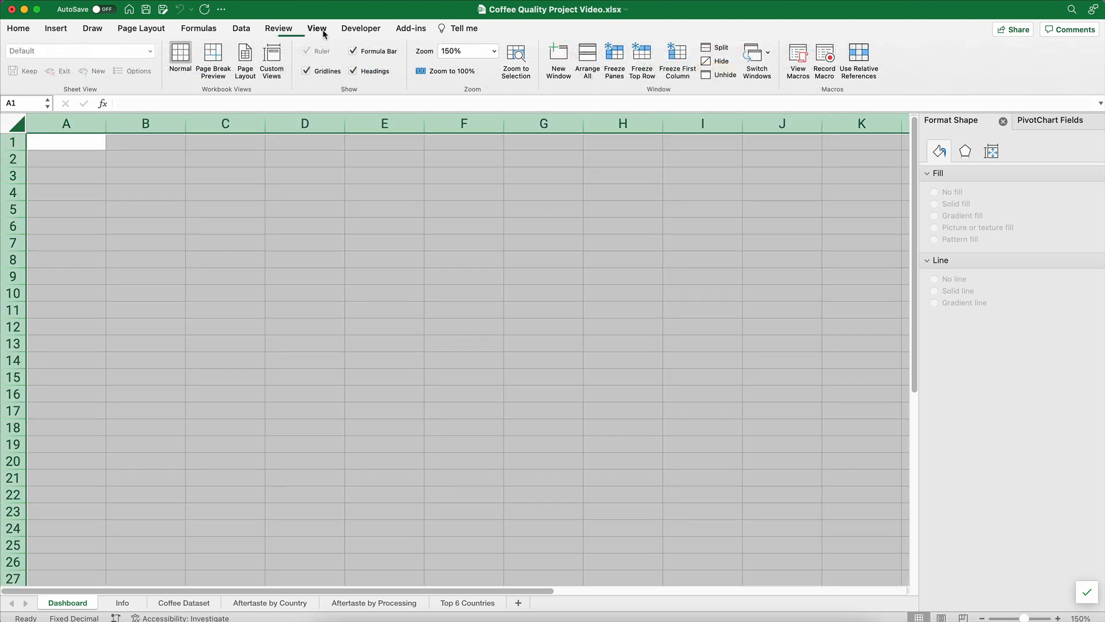
{"action": "left_click", "coordinate": [308, 71]}
{"action": "left_click", "coordinate": [232, 456]}
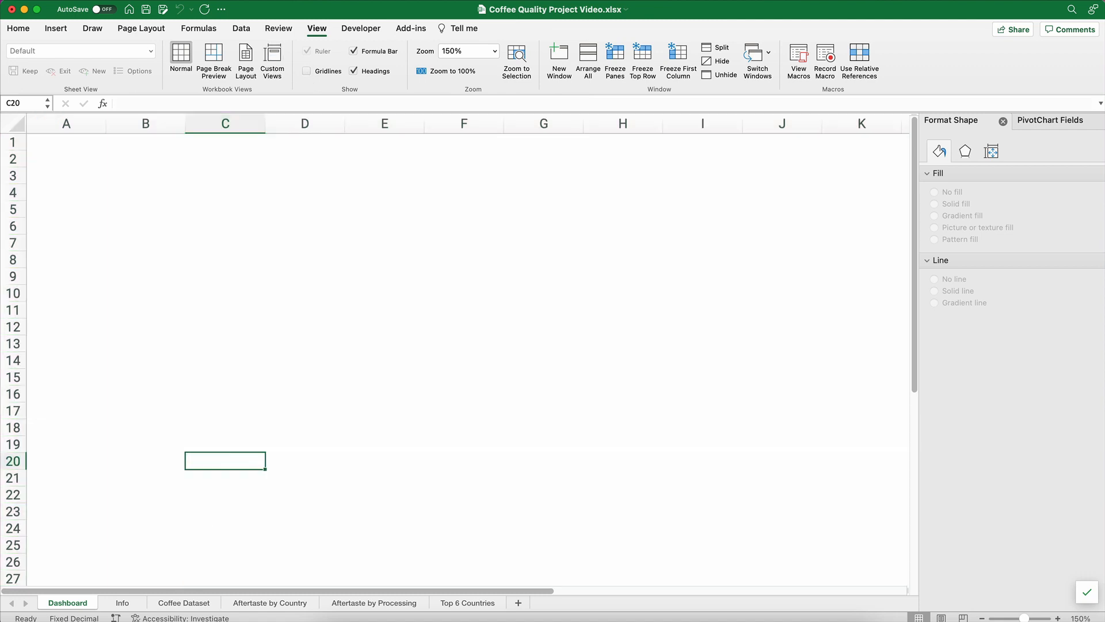
Copy the Aftertaste by Country chart onto the Dashboard sheet and shrink it to fit about columns A to D, rows 1 to 13.
{"action": "left_click", "coordinate": [244, 603]}
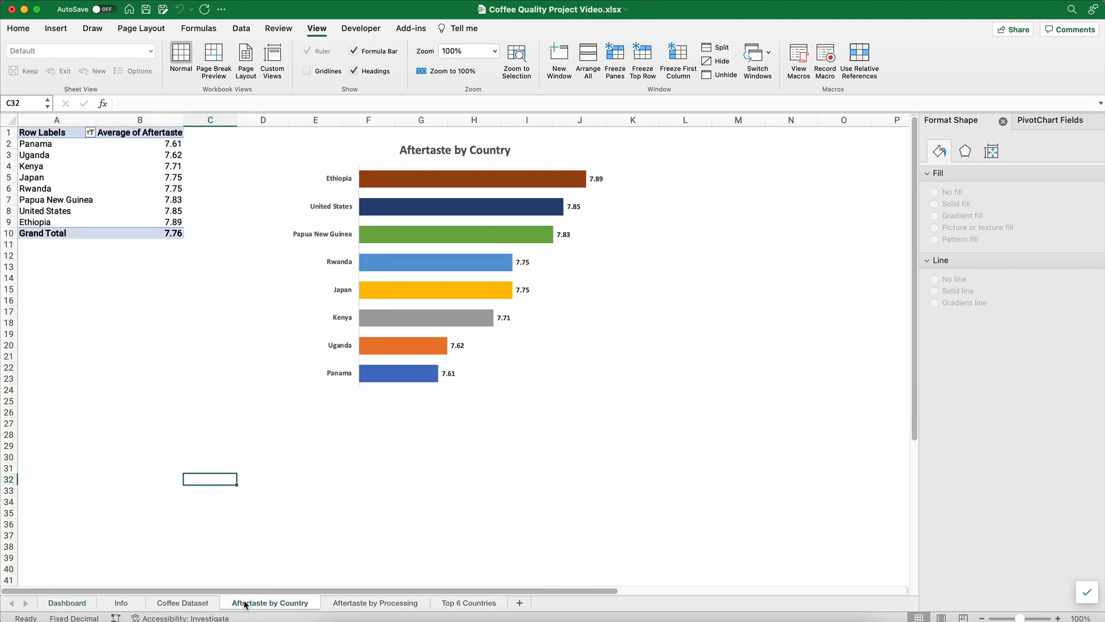
{"action": "left_click", "coordinate": [314, 269]}
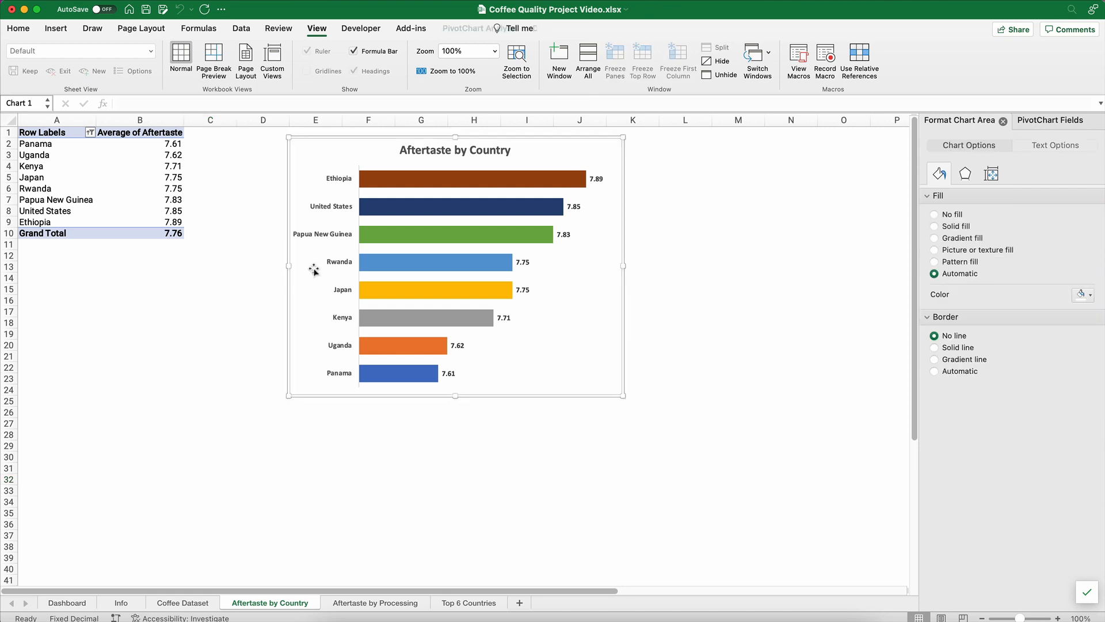
{"action": "key", "text": "super+c"}
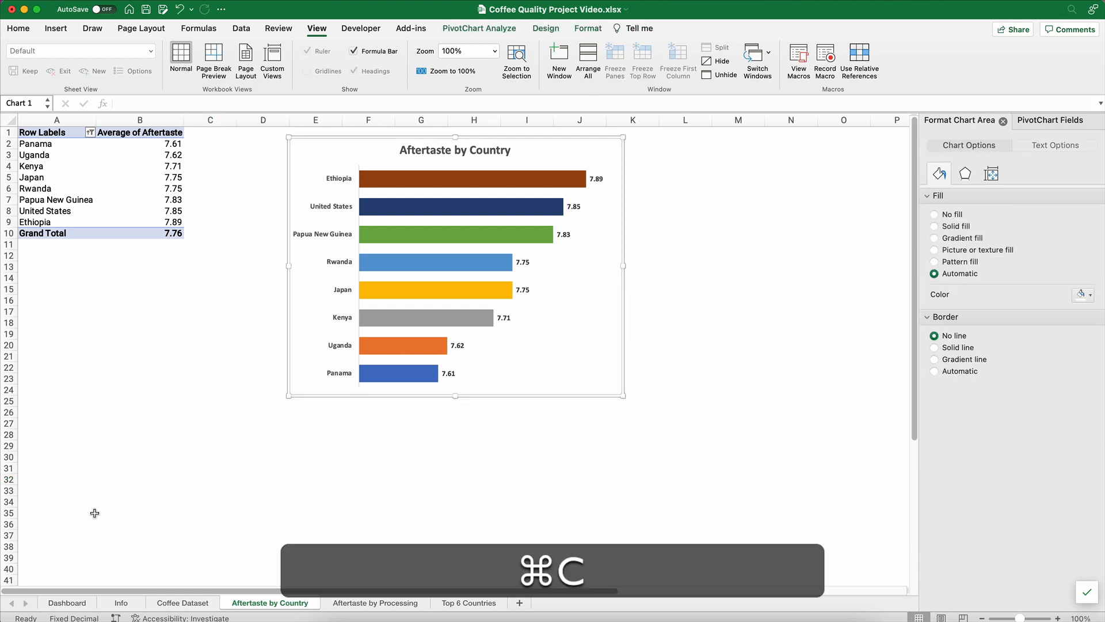
{"action": "left_click", "coordinate": [79, 603]}
{"action": "left_click", "coordinate": [67, 174]}
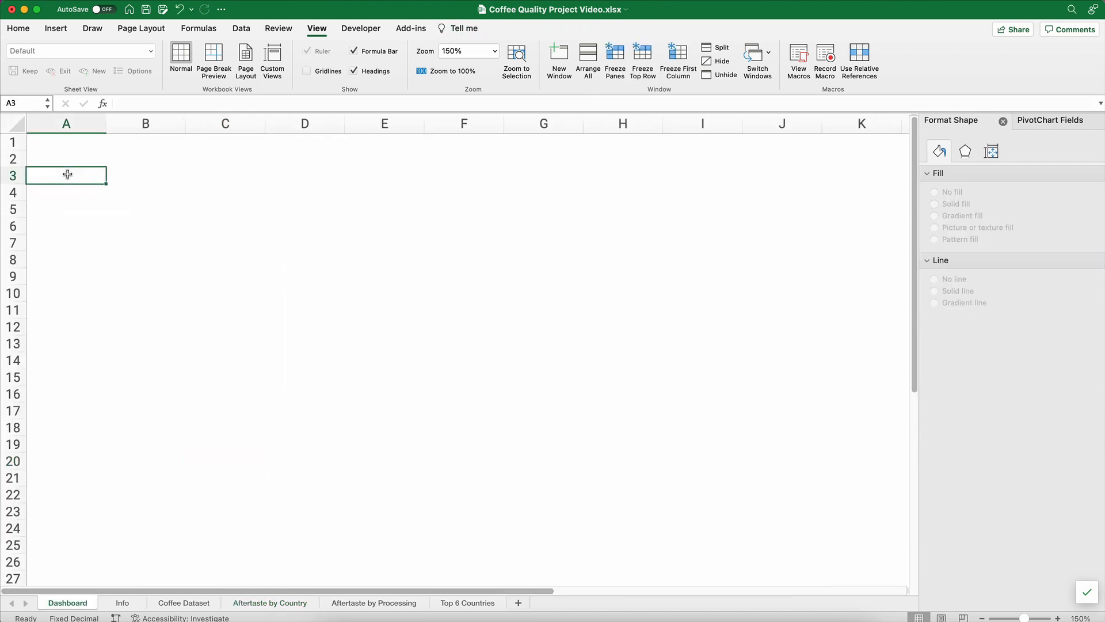
{"action": "key", "text": "super+v"}
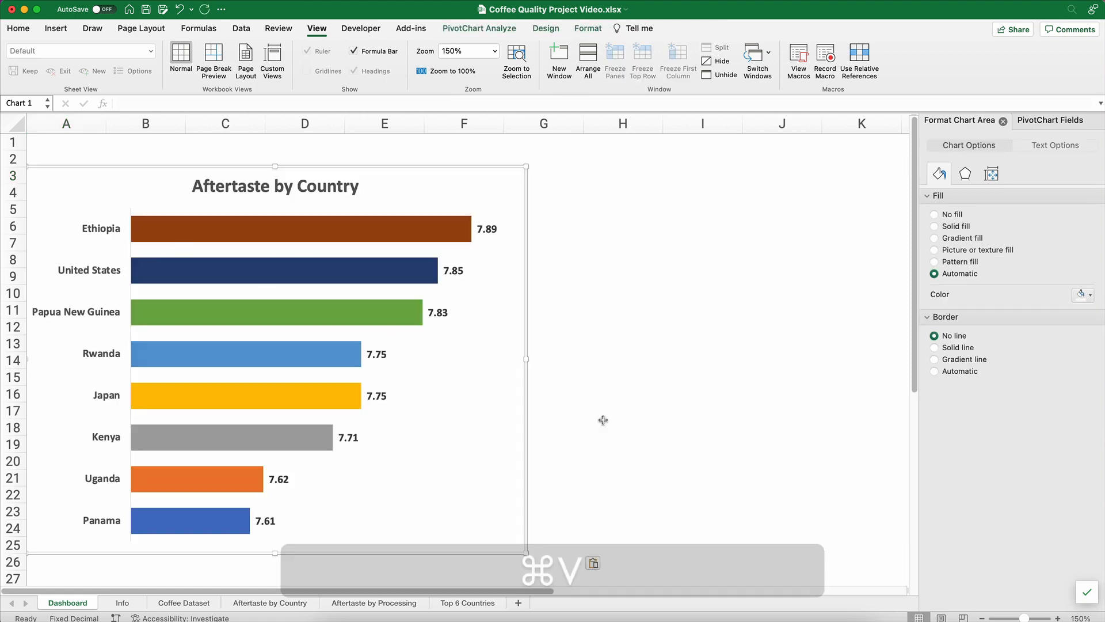
{"action": "left_click_drag", "start_coordinate": [526, 553], "coordinate": [334, 376]}
{"action": "left_click_drag", "start_coordinate": [130, 165], "coordinate": [138, 141]}
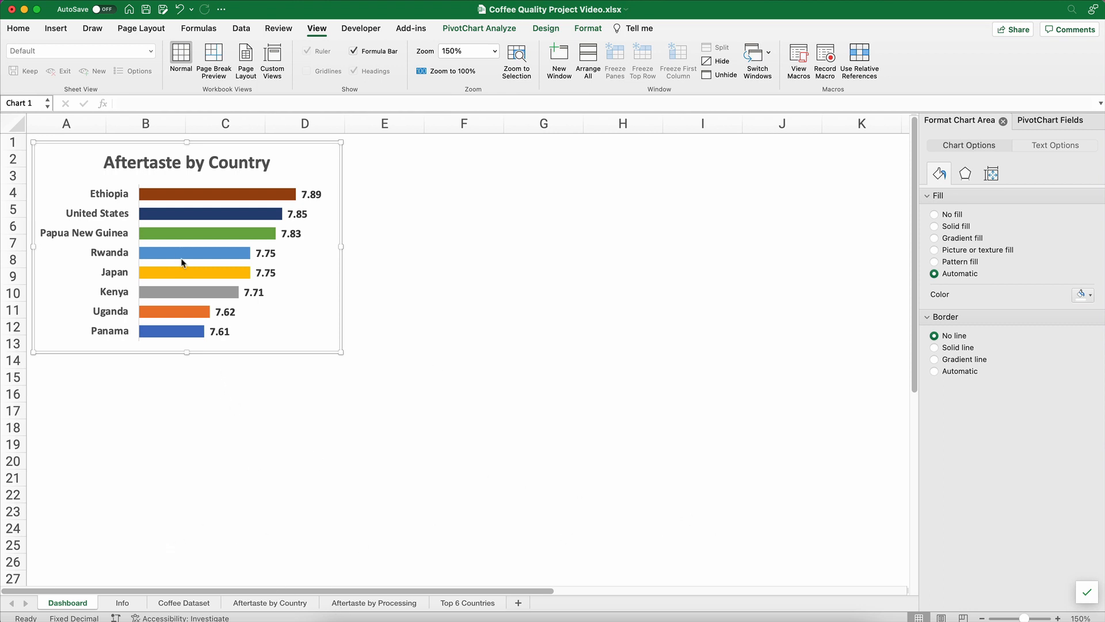
Copy the Aftertaste by Processing Method chart from its own sheet onto the Dashboard sheet at cell E6.
{"action": "left_click", "coordinate": [364, 603]}
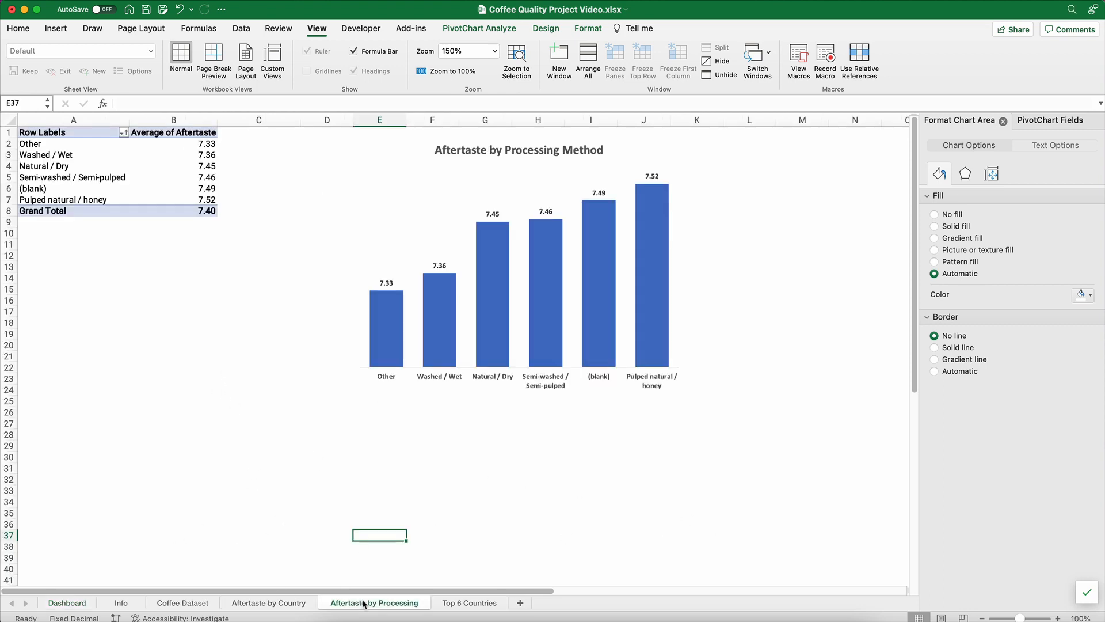
{"action": "left_click", "coordinate": [399, 179]}
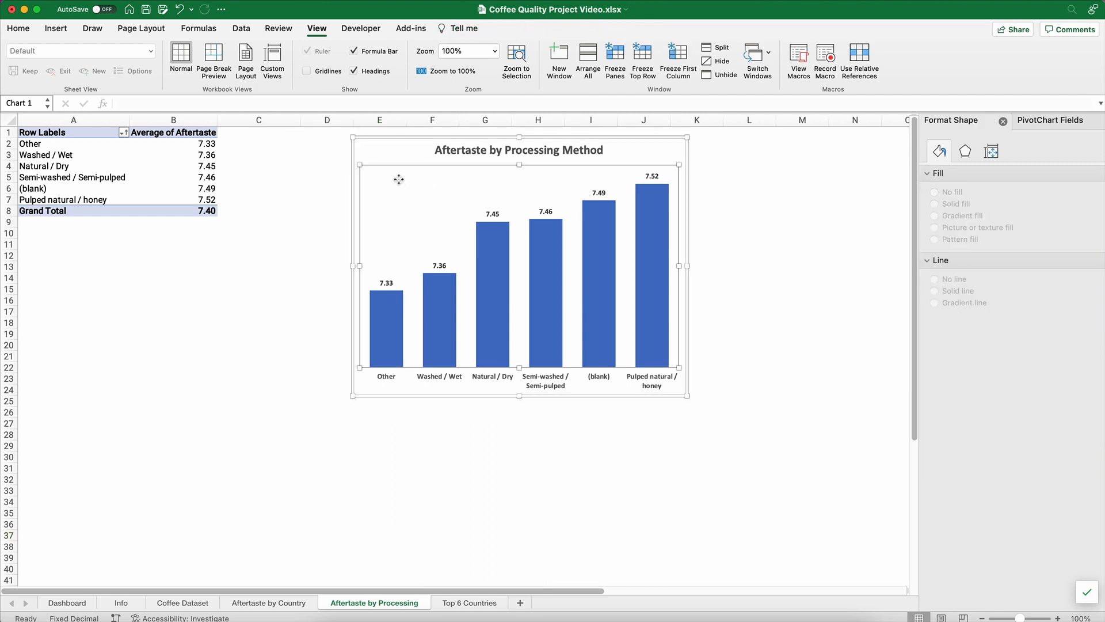
{"action": "left_click", "coordinate": [375, 143]}
{"action": "key", "text": "super+c"}
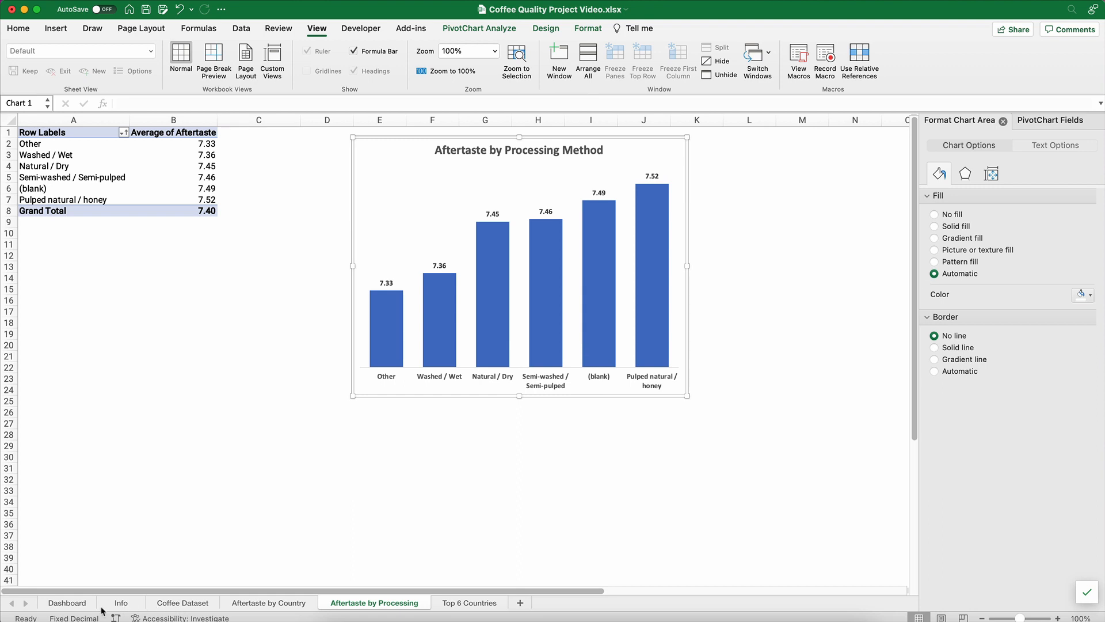
{"action": "left_click", "coordinate": [66, 602]}
{"action": "left_click", "coordinate": [394, 223]}
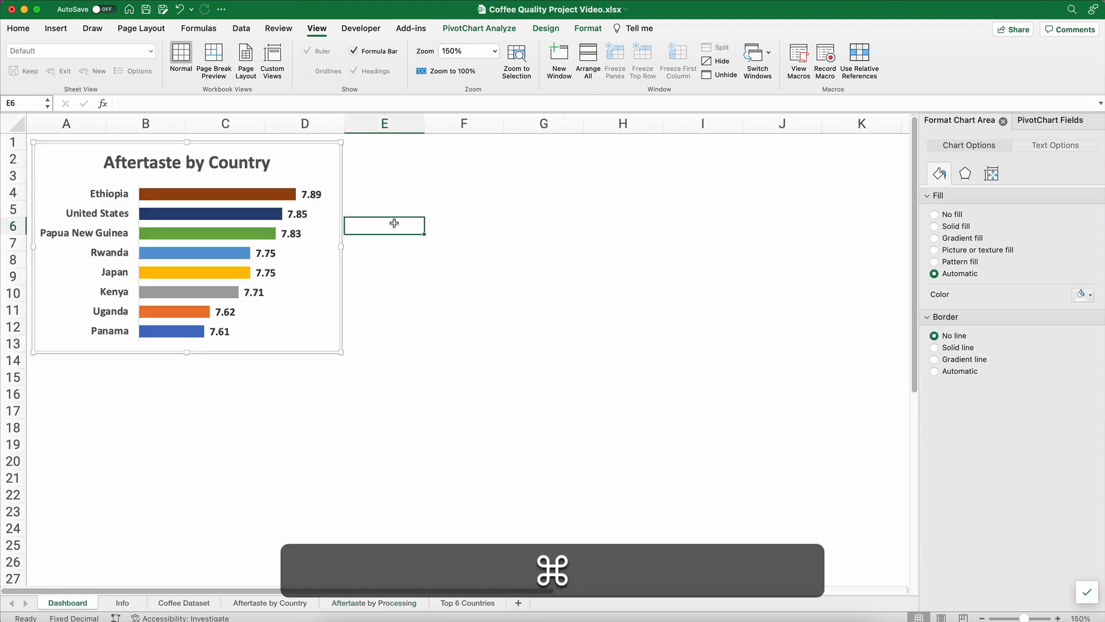
{"action": "key", "text": "super+v"}
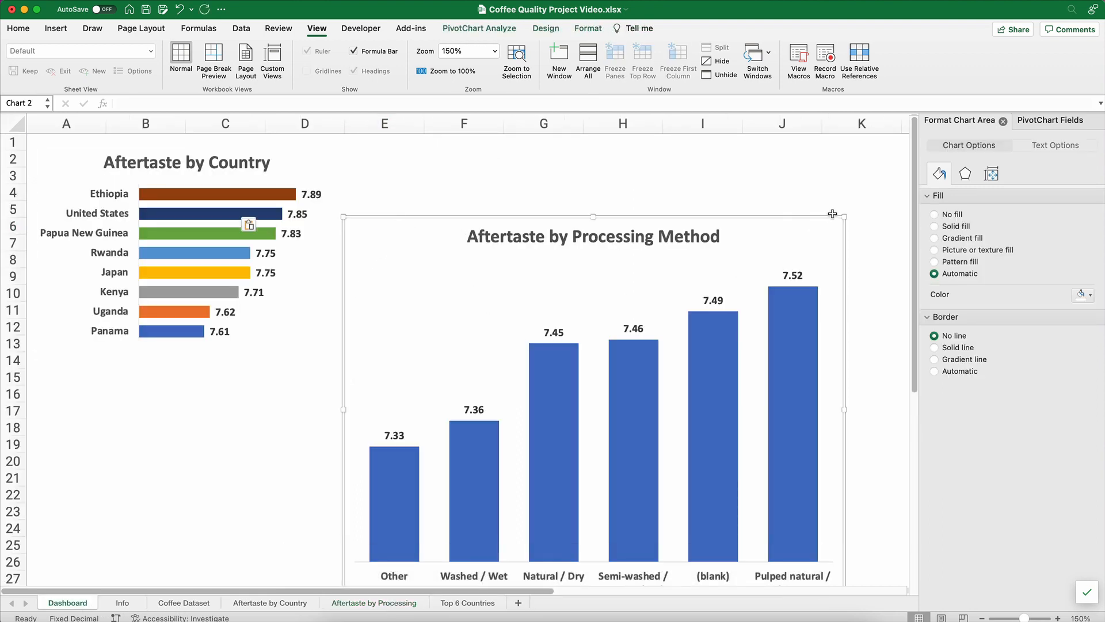
Shrink the Aftertaste by Processing Method chart to about columns E to H, rows 1 to 14, beside the Aftertaste by Country chart.
{"action": "left_click_drag", "start_coordinate": [842, 215], "coordinate": [632, 333]}
{"action": "left_click_drag", "start_coordinate": [503, 334], "coordinate": [496, 148]}
{"action": "left_click", "coordinate": [197, 242]}
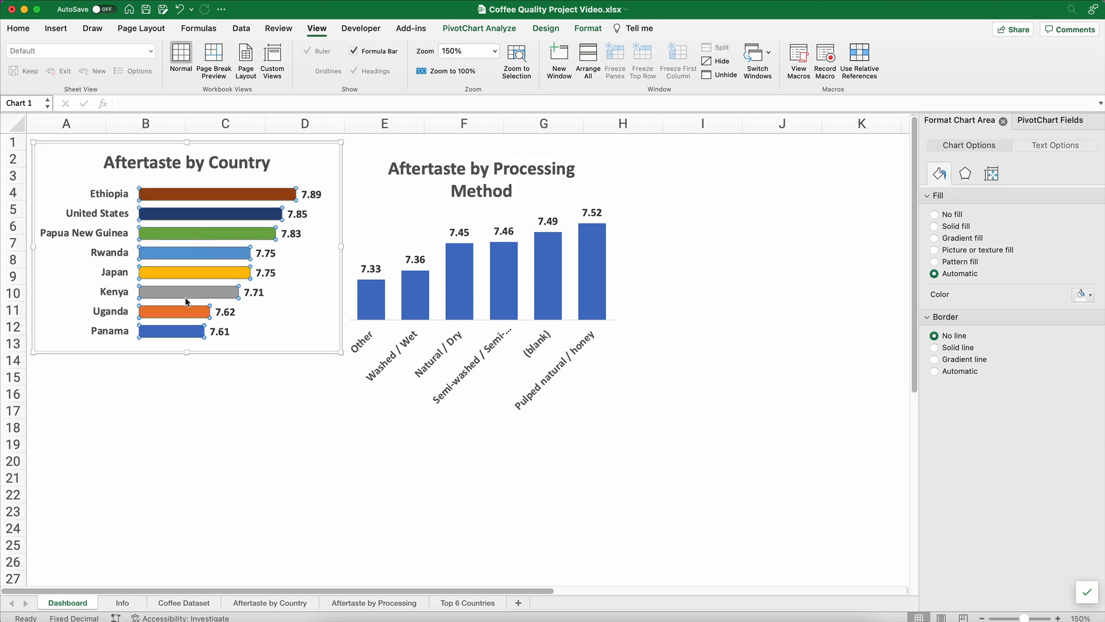
{"action": "left_click", "coordinate": [547, 272]}
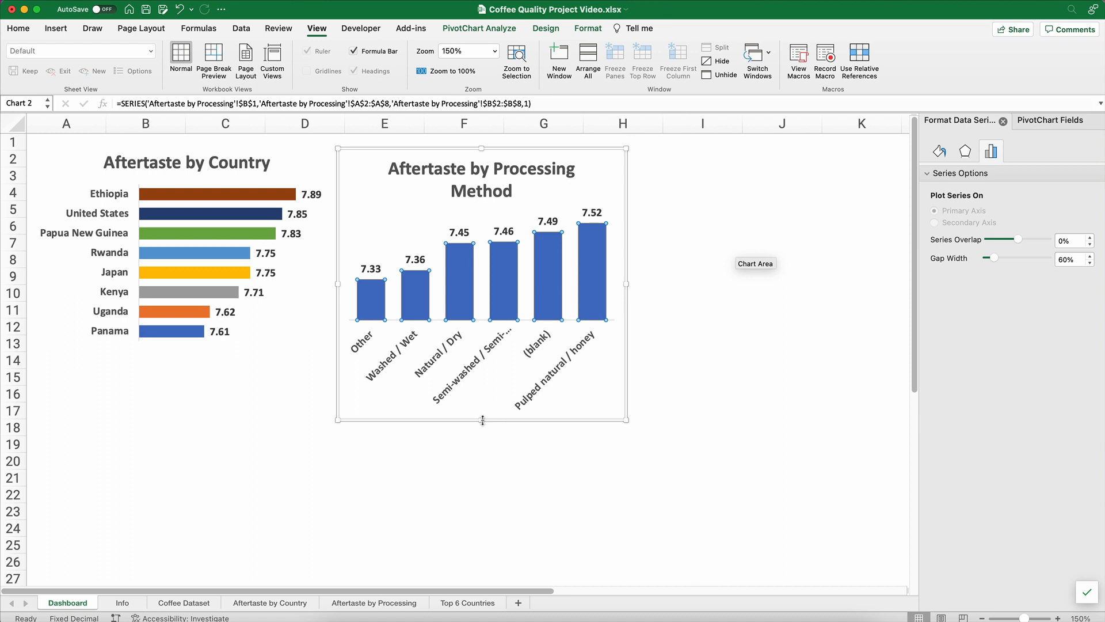
{"action": "left_click_drag", "start_coordinate": [482, 420], "coordinate": [482, 367]}
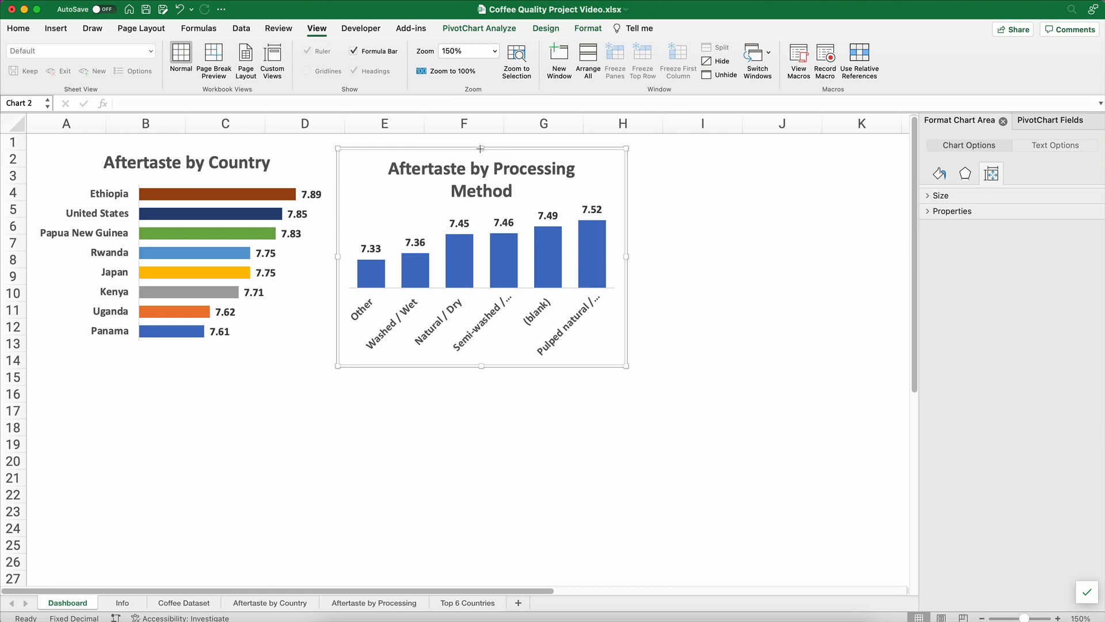
{"action": "left_click_drag", "start_coordinate": [480, 149], "coordinate": [480, 137]}
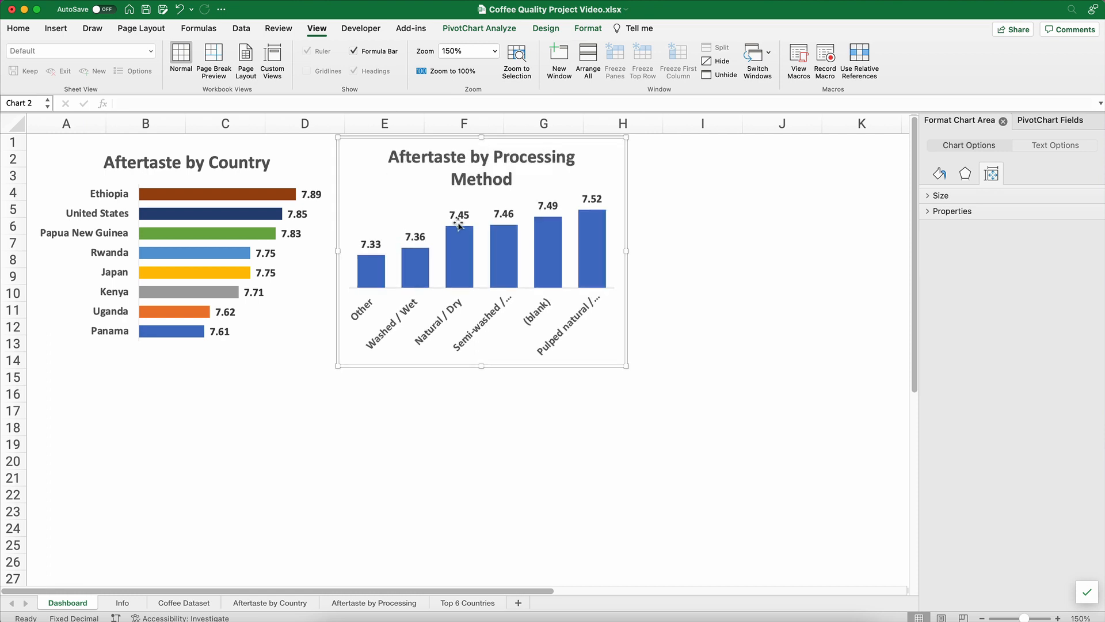
{"action": "left_click", "coordinate": [311, 297]}
{"action": "left_click", "coordinate": [434, 490]}
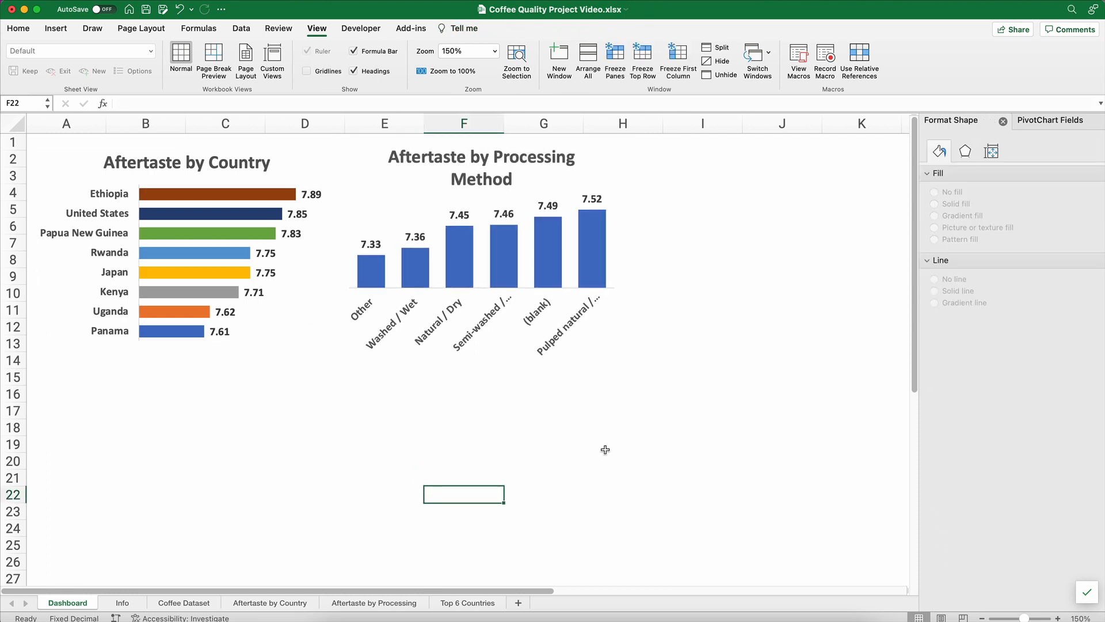
Move the whole Aftertaste by Processing Method chart below the Aftertaste by Country chart, to about rows 13 to 27.
{"action": "left_click_drag", "start_coordinate": [521, 190], "coordinate": [473, 375]}
{"action": "key", "text": "cmd+z"}
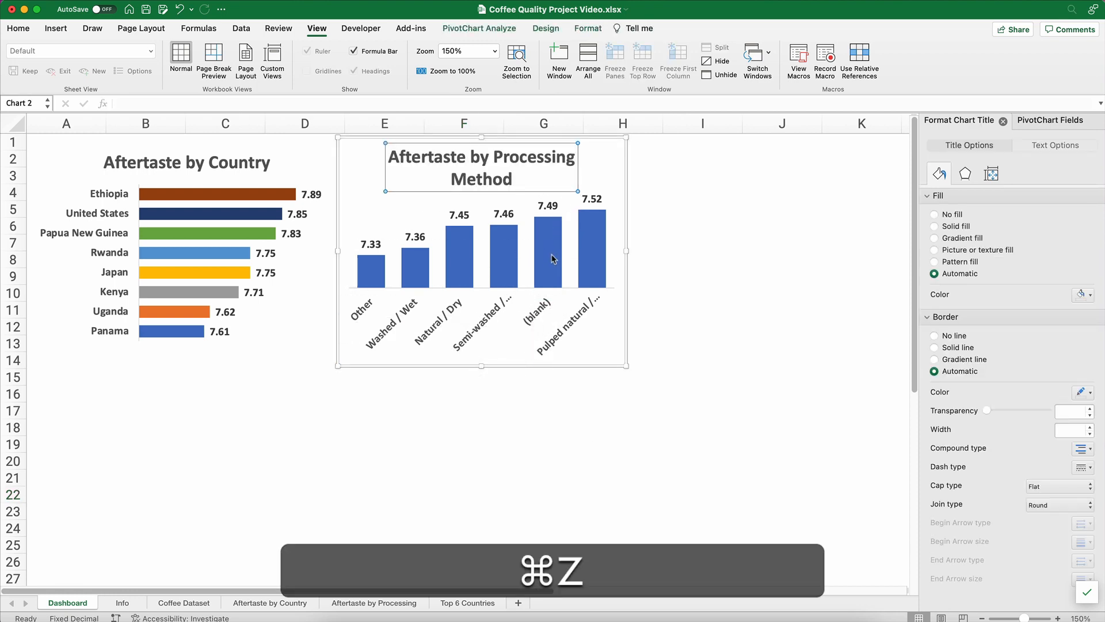
{"action": "left_click_drag", "start_coordinate": [599, 176], "coordinate": [314, 378]}
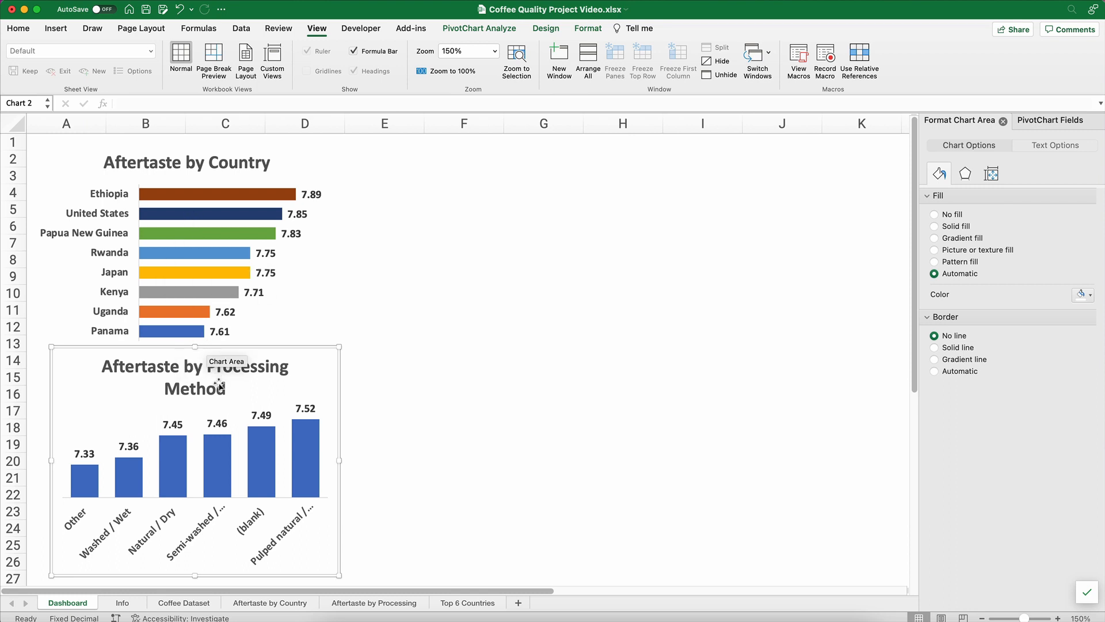
Set the category axis labels of the Aftertaste by Processing Method chart to font size 10.
{"action": "left_click", "coordinate": [204, 524]}
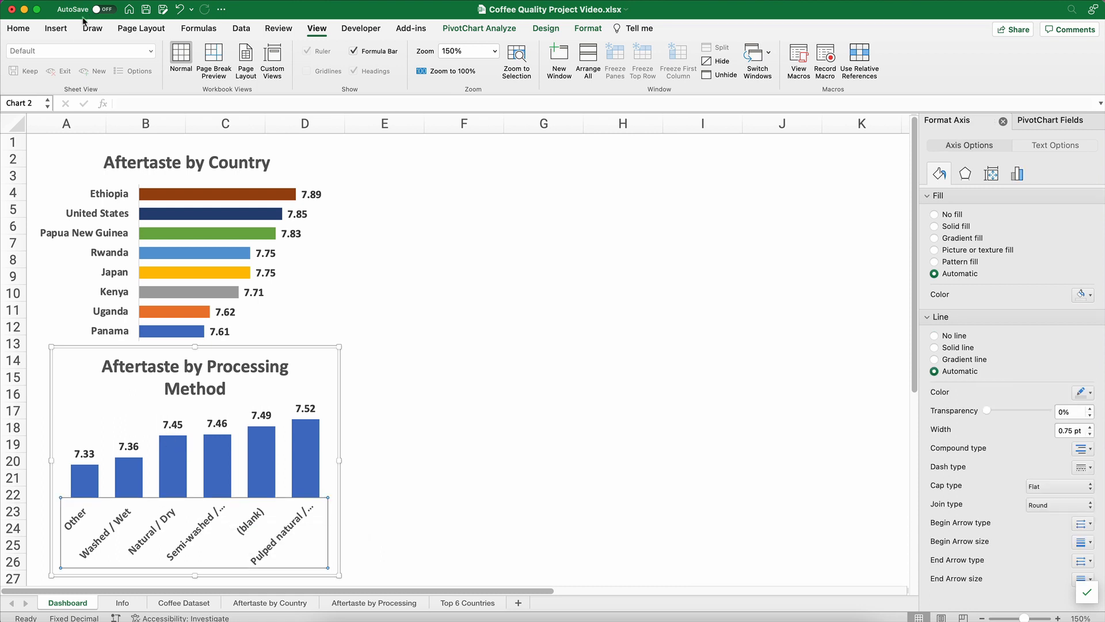
{"action": "left_click", "coordinate": [18, 28]}
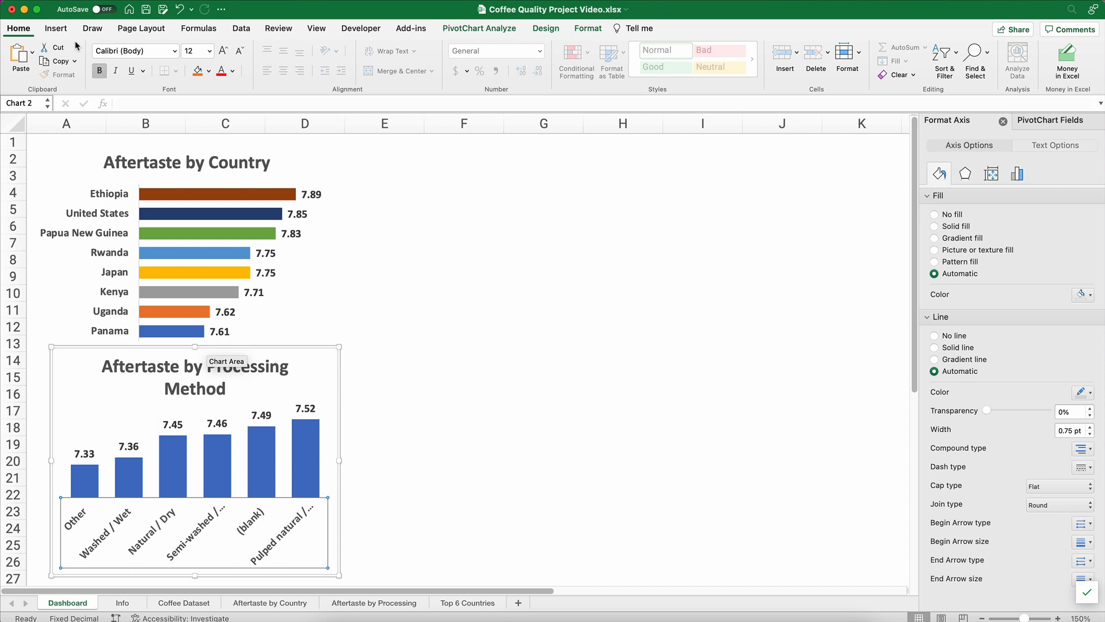
{"action": "left_click", "coordinate": [210, 50]}
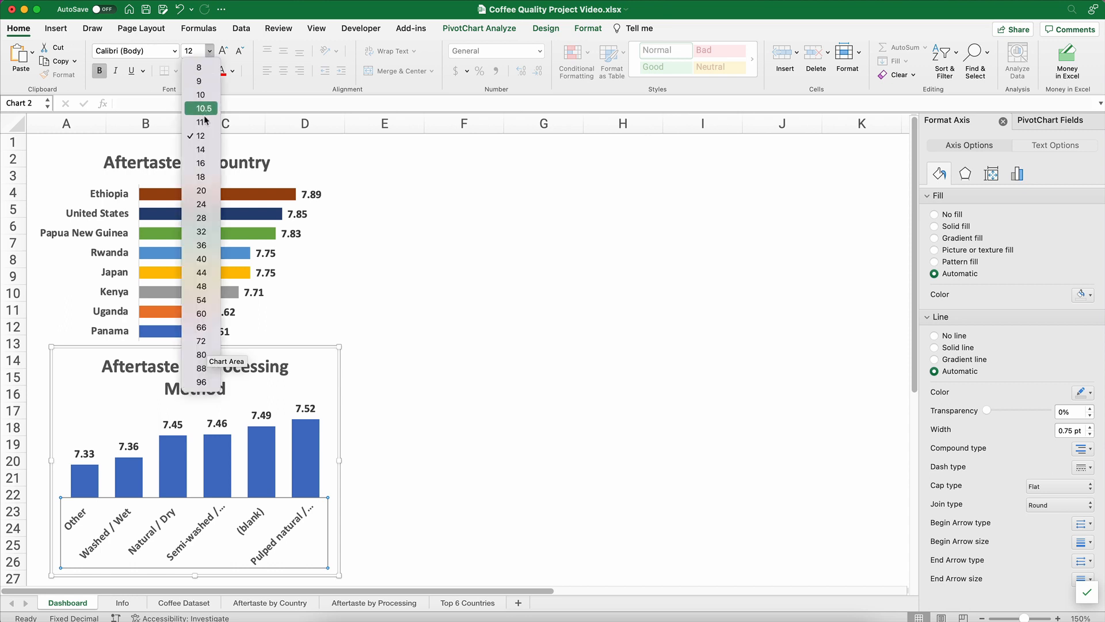
{"action": "left_click", "coordinate": [205, 95]}
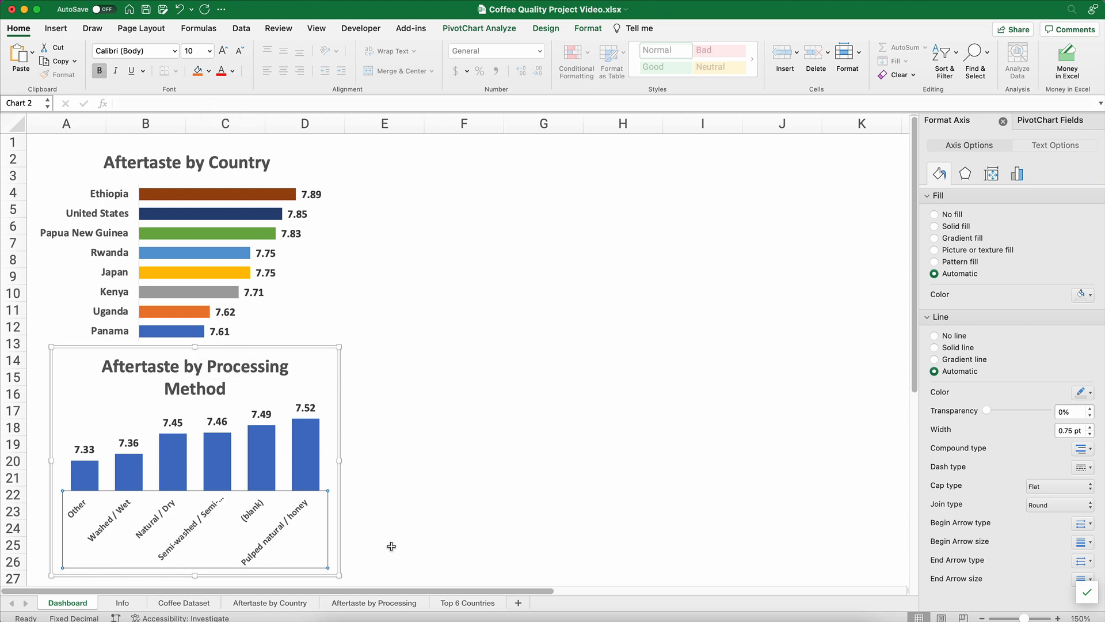
Copy the Top Countries pie chart onto the Dashboard sheet and shrink it to fit beside the Aftertaste by Country chart, about rows 1 to 13.
{"action": "left_click", "coordinate": [464, 603]}
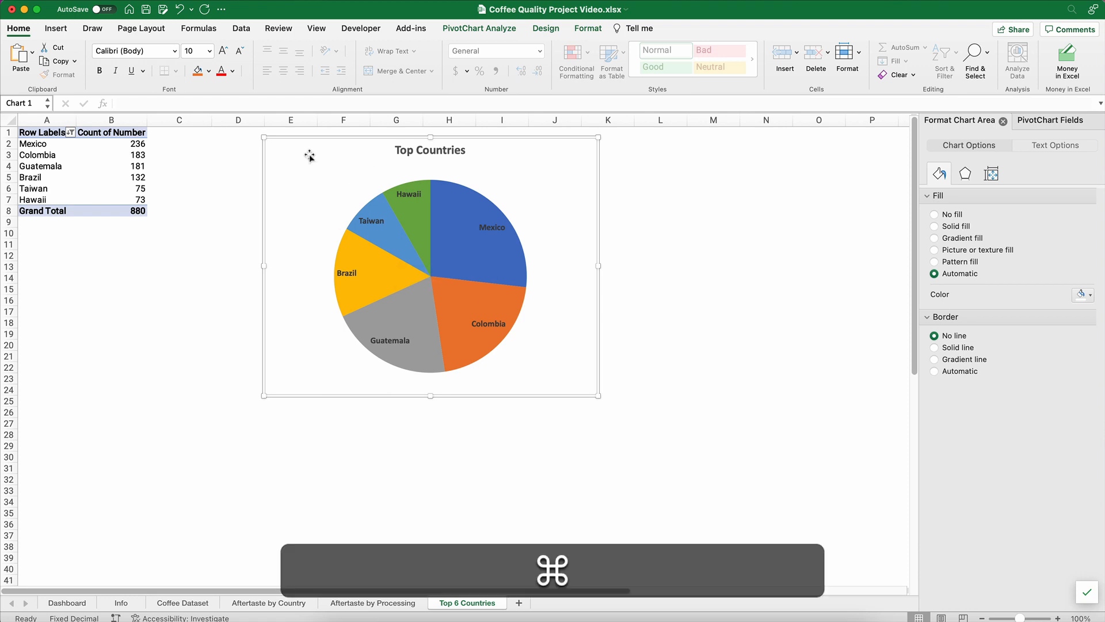
{"action": "key", "text": "super+c"}
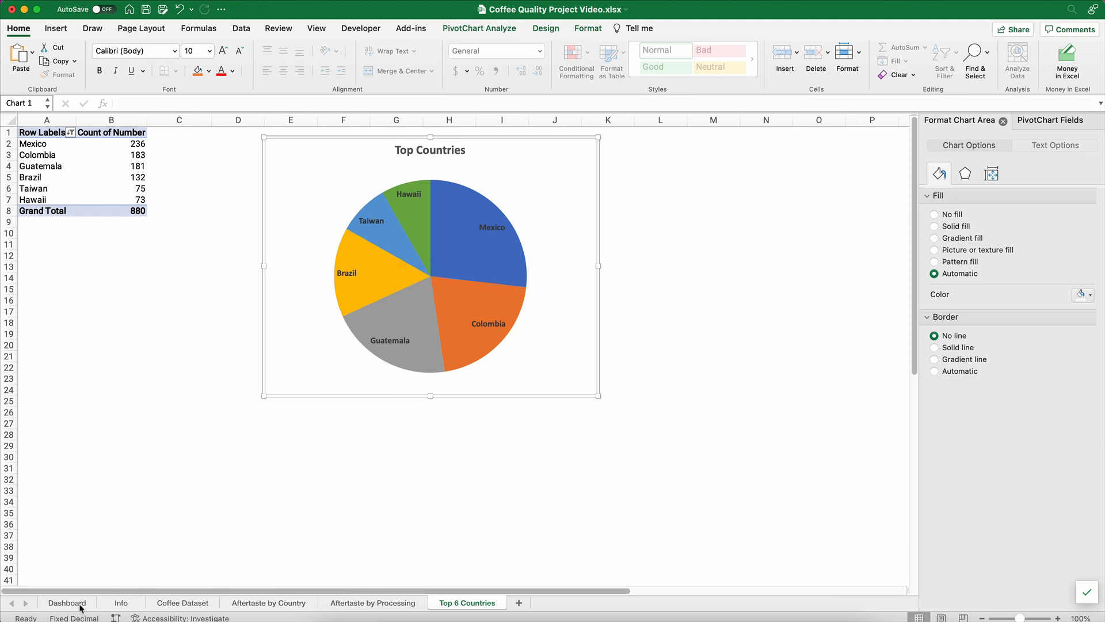
{"action": "left_click", "coordinate": [81, 606]}
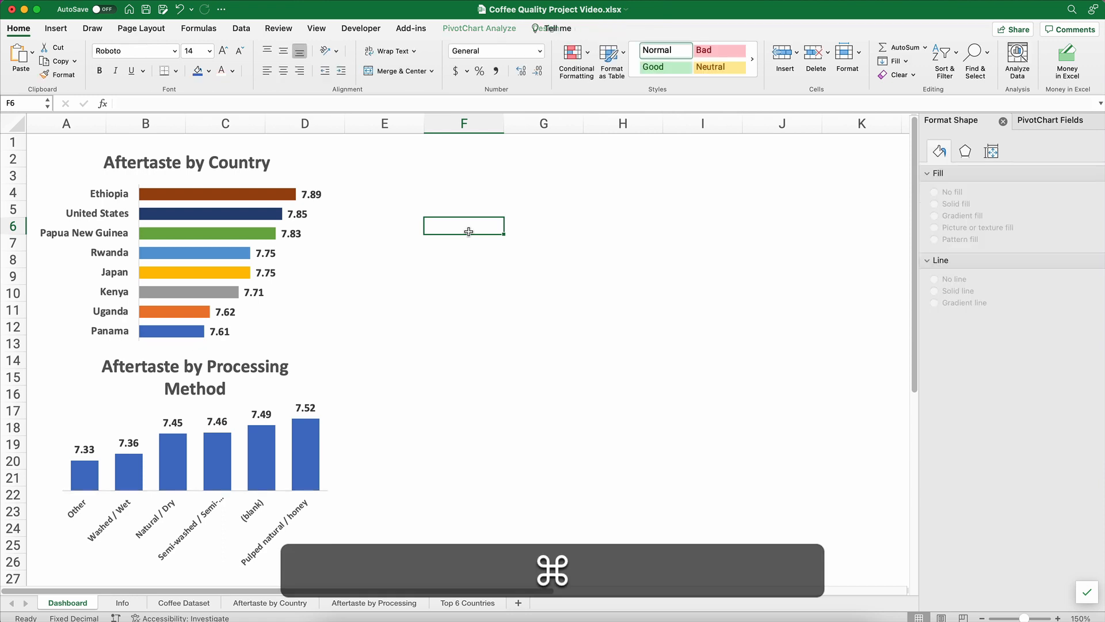
{"action": "key", "text": "super+v"}
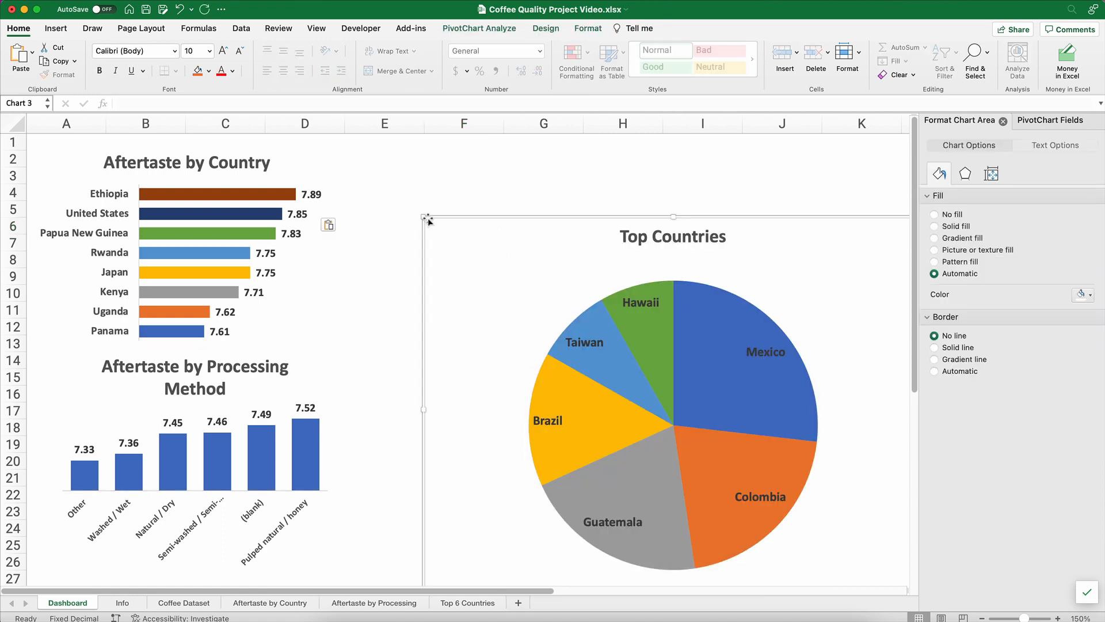
{"action": "left_click_drag", "start_coordinate": [424, 217], "coordinate": [415, 168]}
{"action": "left_click", "coordinate": [776, 280]}
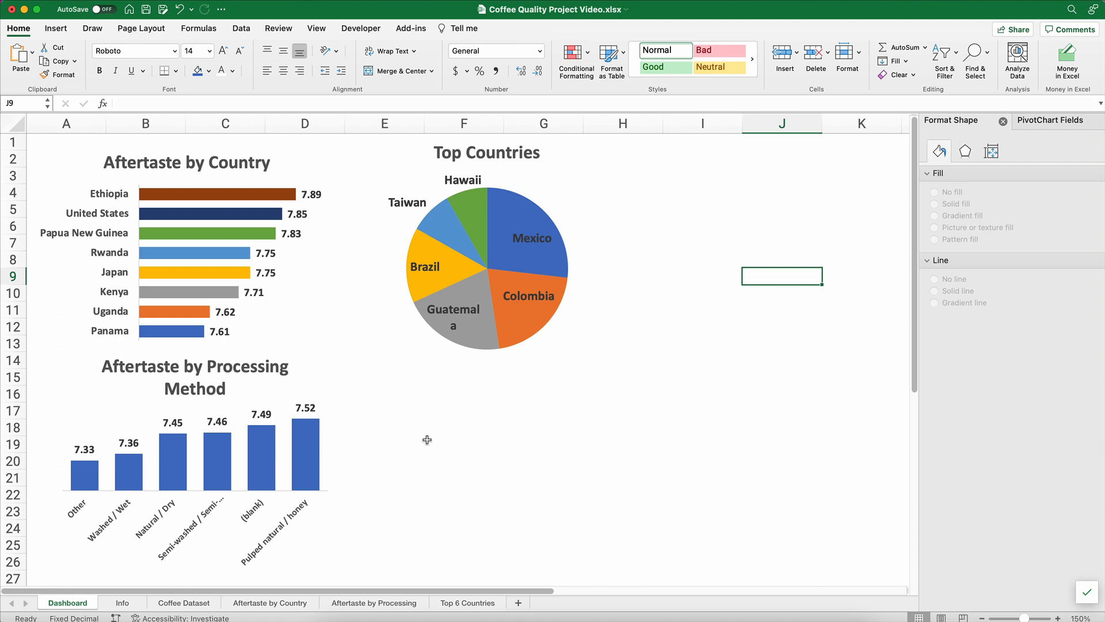
Shorten the processing method chart's title to "Aftertaste by Processing".
{"action": "left_click", "coordinate": [207, 379]}
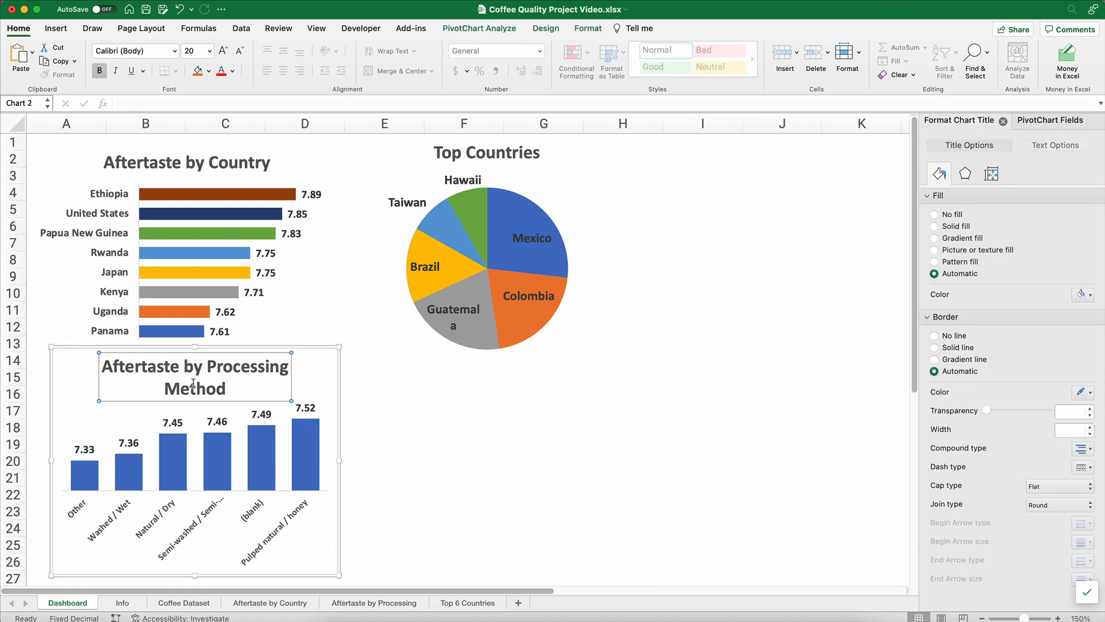
{"action": "left_click", "coordinate": [230, 391]}
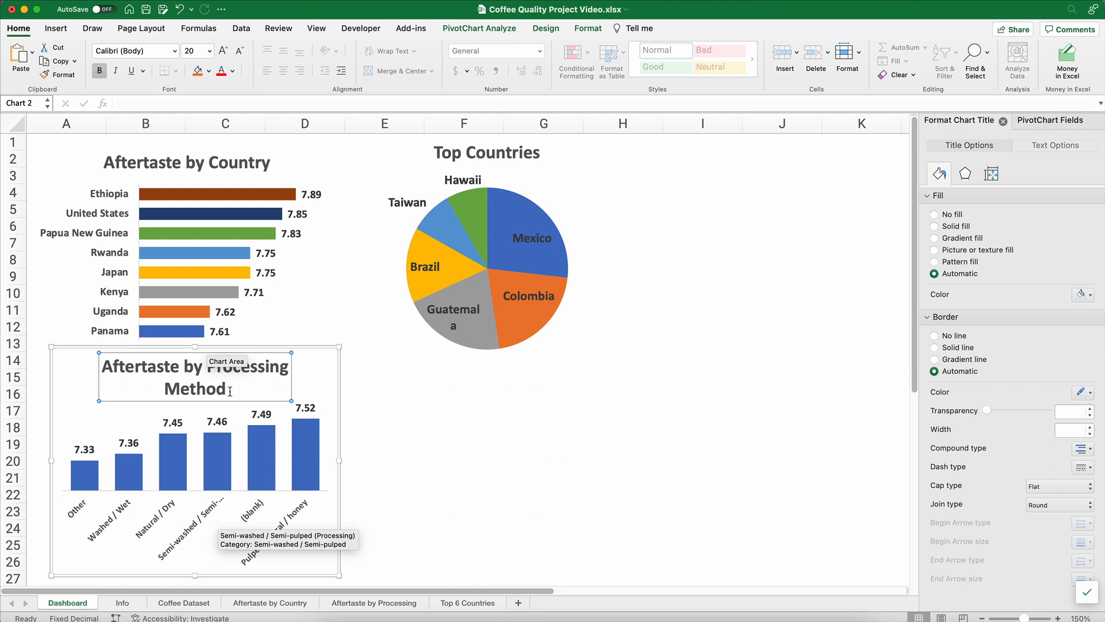
{"action": "key", "text": "BackSpace"}
{"action": "key", "text": "BackSpace"}
{"action": "key", "text": "BackSpace"}
{"action": "key", "text": "BackSpace"}
{"action": "key", "text": "BackSpace"}
{"action": "key", "text": "BackSpace"}
{"action": "key", "text": "BackSpace"}
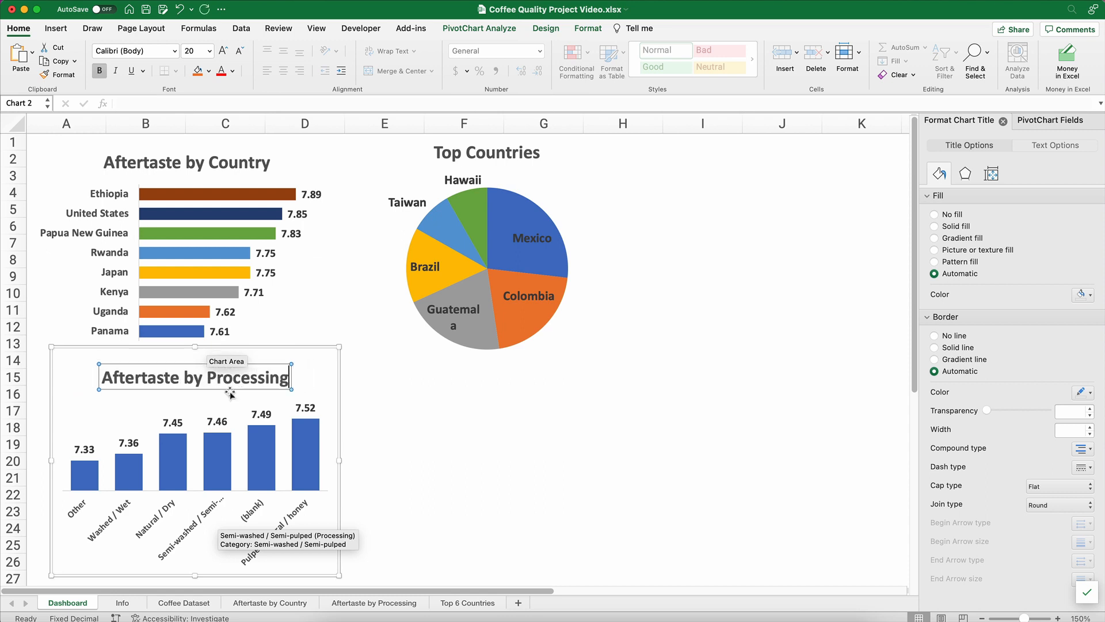
Set the category axis labels of the Aftertaste by Processing chart to font size 9.
{"action": "left_click", "coordinate": [203, 518]}
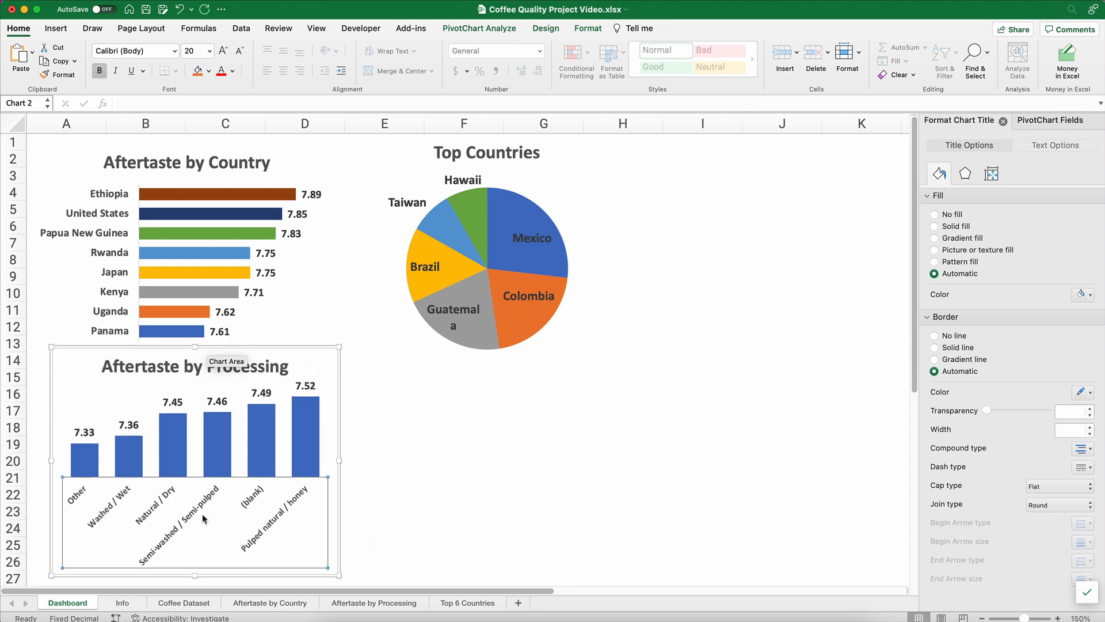
{"action": "double_click", "coordinate": [202, 517]}
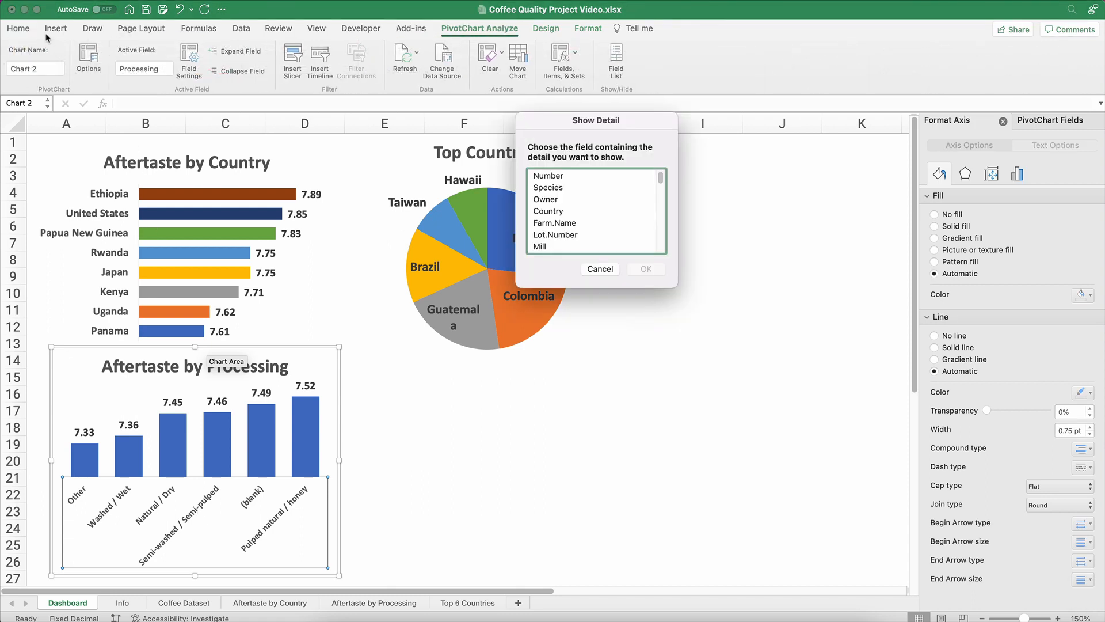
{"action": "left_click", "coordinate": [611, 270]}
{"action": "left_click", "coordinate": [19, 29]}
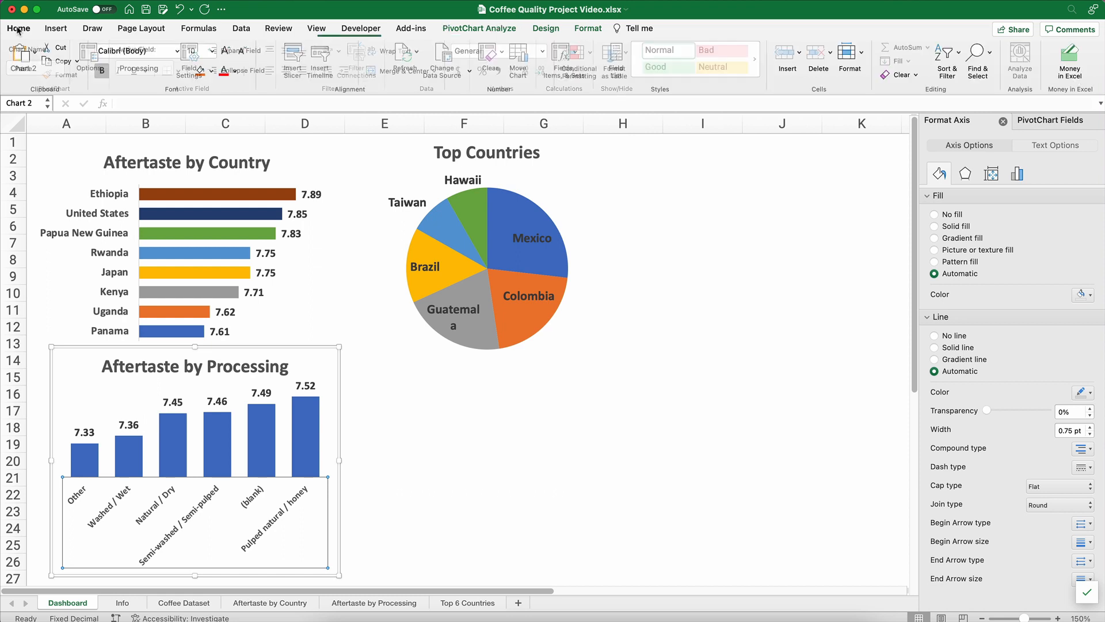
{"action": "left_click", "coordinate": [210, 51]}
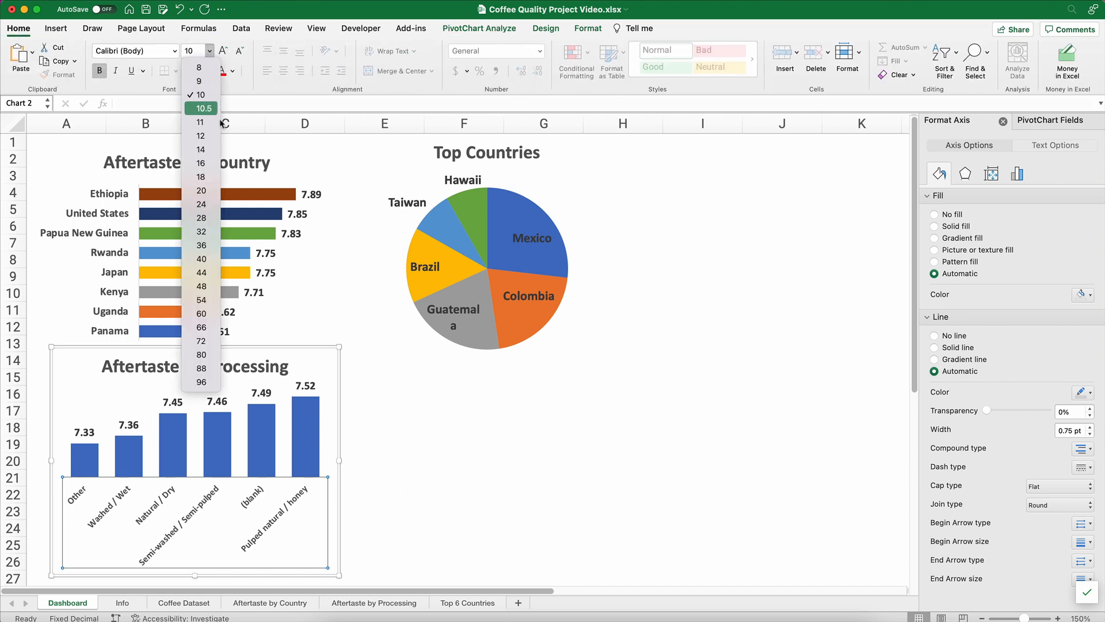
{"action": "left_click", "coordinate": [208, 82]}
{"action": "left_click", "coordinate": [434, 484]}
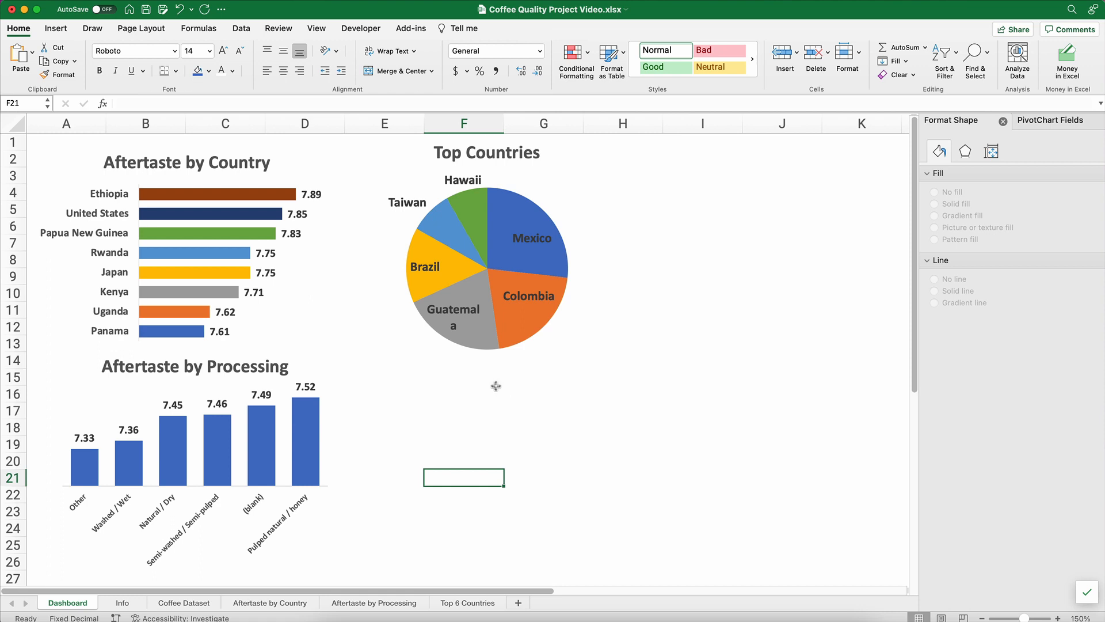
Insert a Species slicer for the Aftertaste by Country chart and place it, about 1.26" tall, beside the pie chart in columns H to I.
{"action": "left_click", "coordinate": [191, 251]}
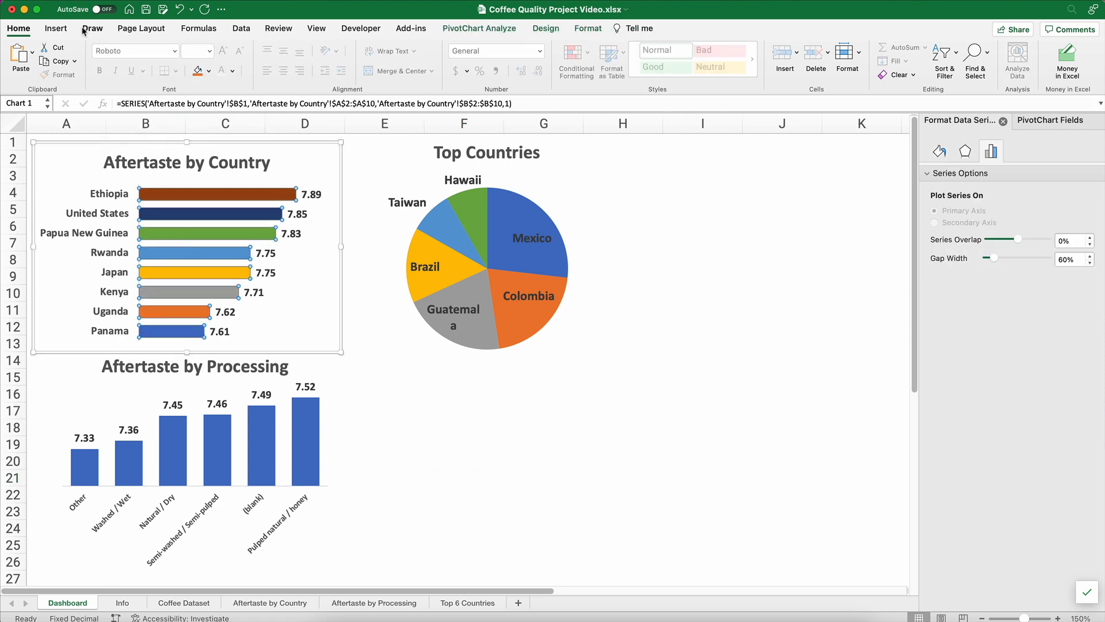
{"action": "left_click", "coordinate": [493, 34]}
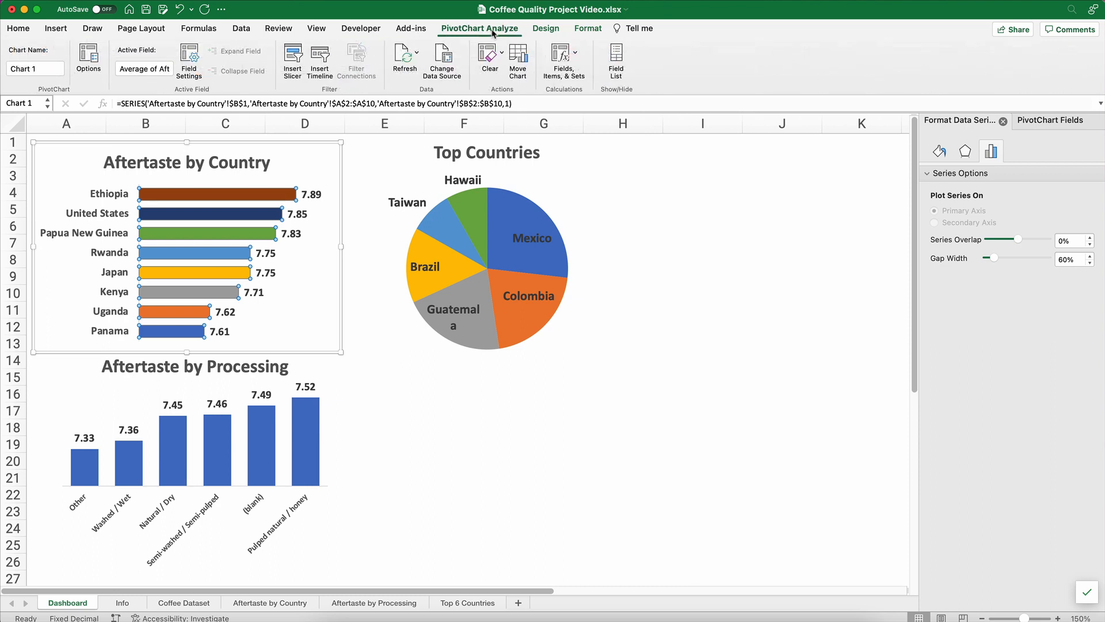
{"action": "left_click", "coordinate": [297, 58]}
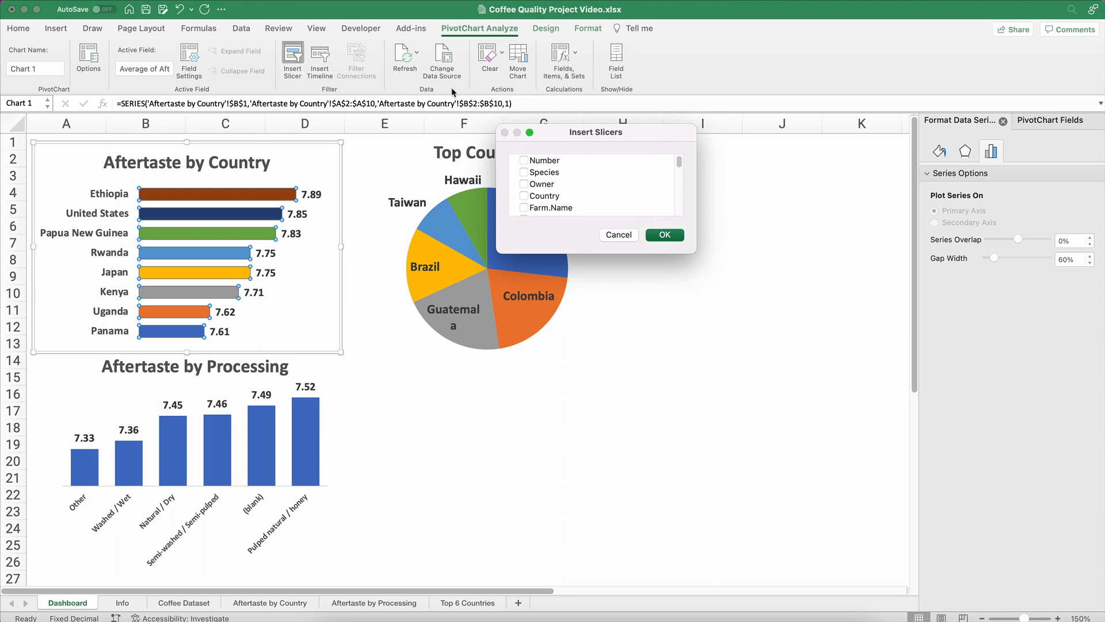
{"action": "left_click_drag", "start_coordinate": [597, 136], "coordinate": [723, 158]}
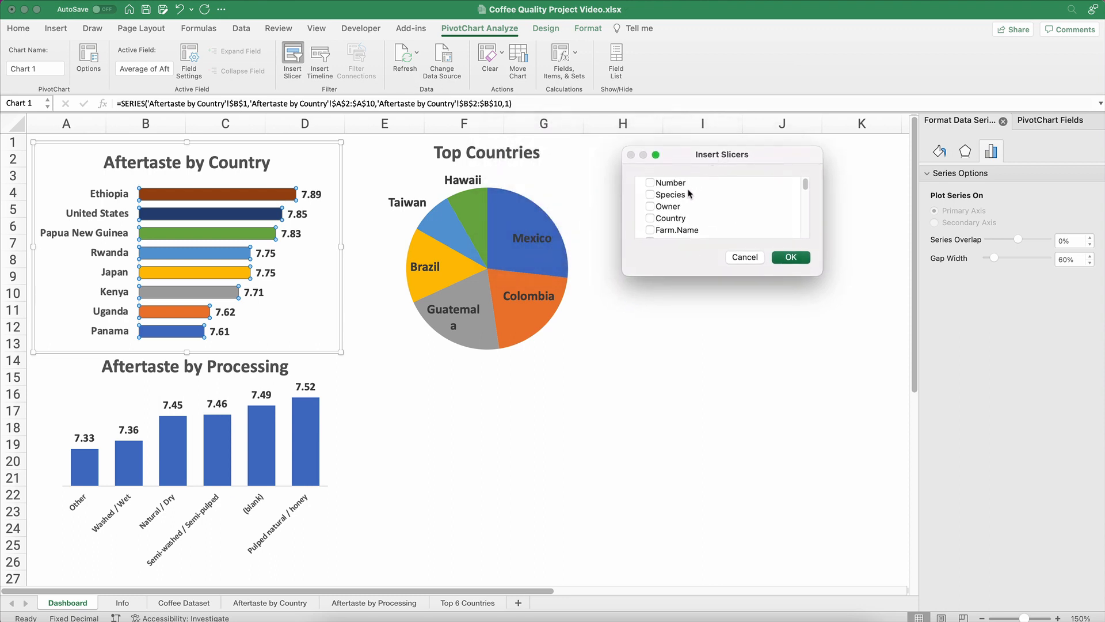
{"action": "left_click", "coordinate": [650, 196]}
{"action": "left_click", "coordinate": [776, 256]}
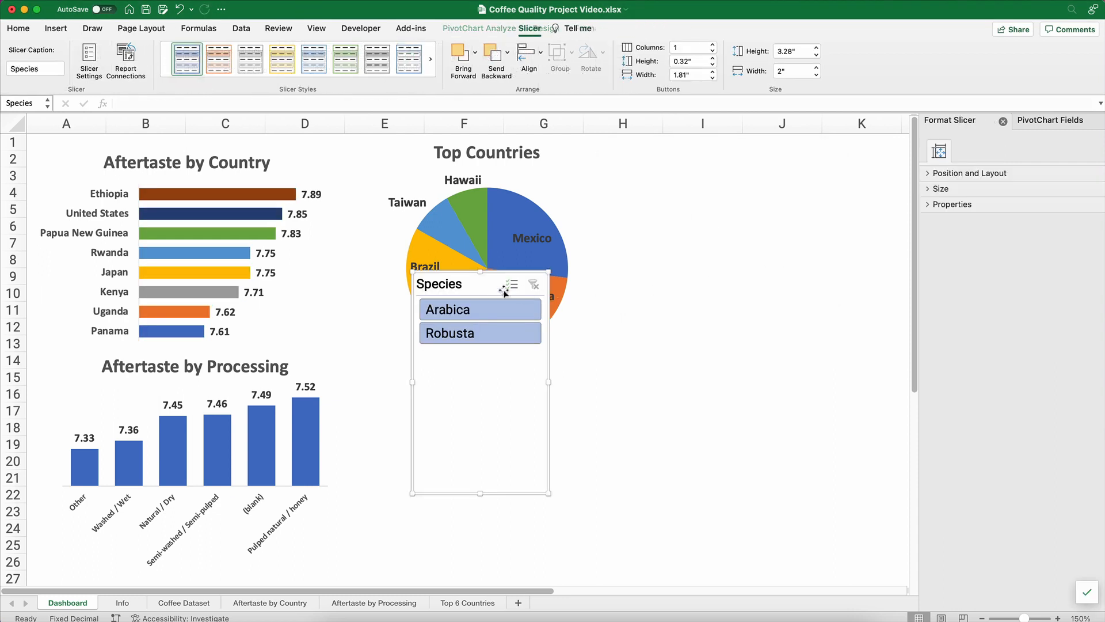
{"action": "left_click_drag", "start_coordinate": [482, 493], "coordinate": [481, 357]}
{"action": "left_click_drag", "start_coordinate": [488, 288], "coordinate": [696, 168]}
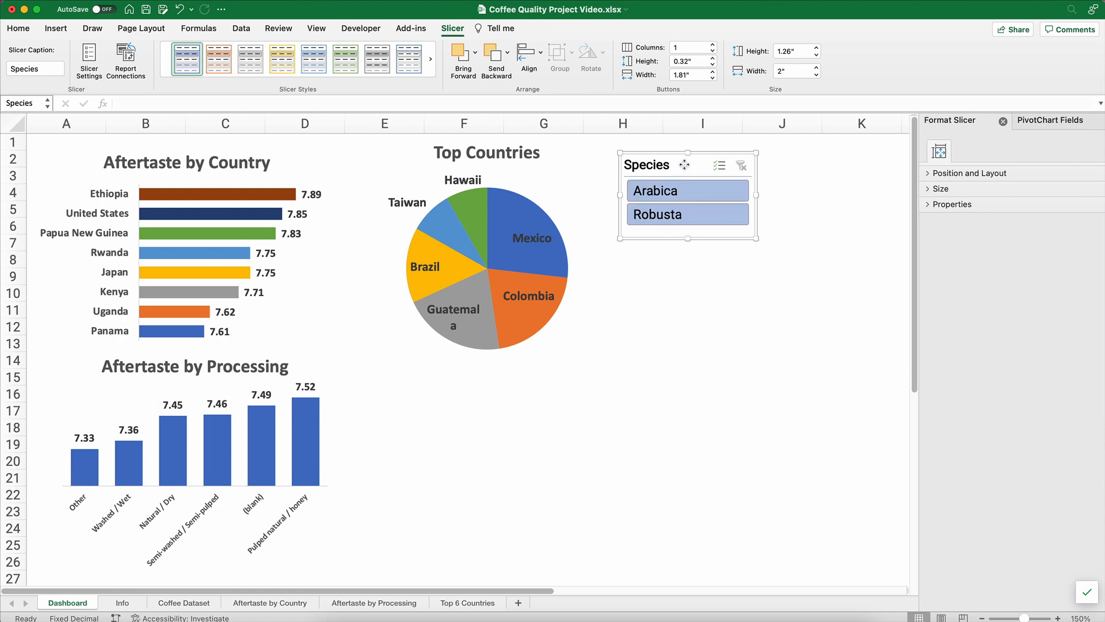
Connect the Species slicer to the PivotTables on the Aftertaste by Processing and Top 6 Countries sheets as well.
{"action": "left_click", "coordinate": [126, 58]}
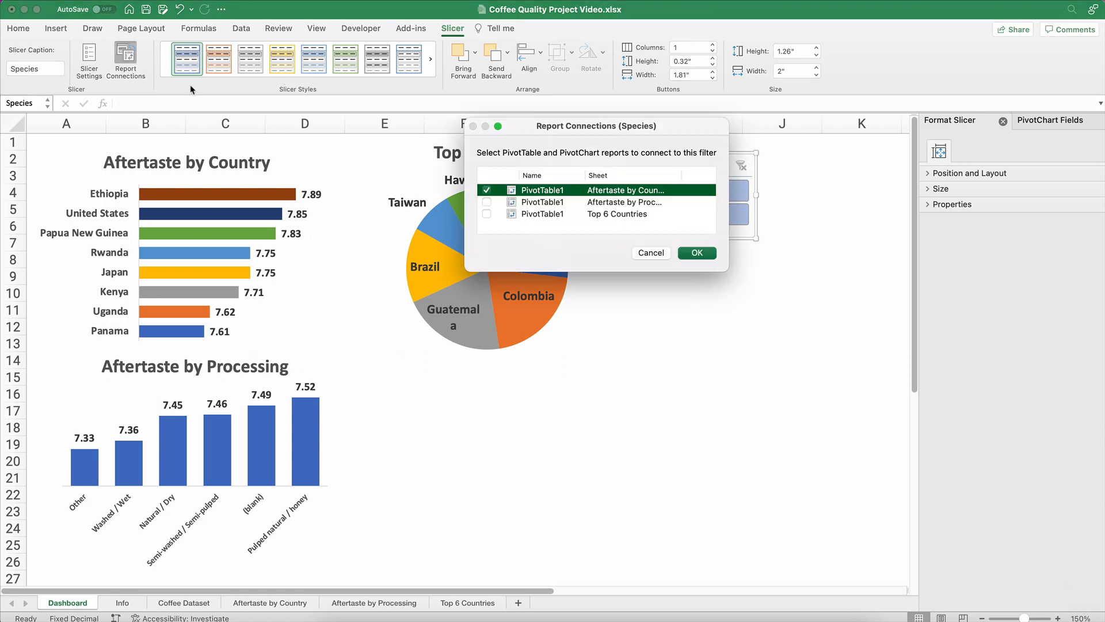
{"action": "left_click", "coordinate": [486, 202]}
{"action": "left_click", "coordinate": [697, 253]}
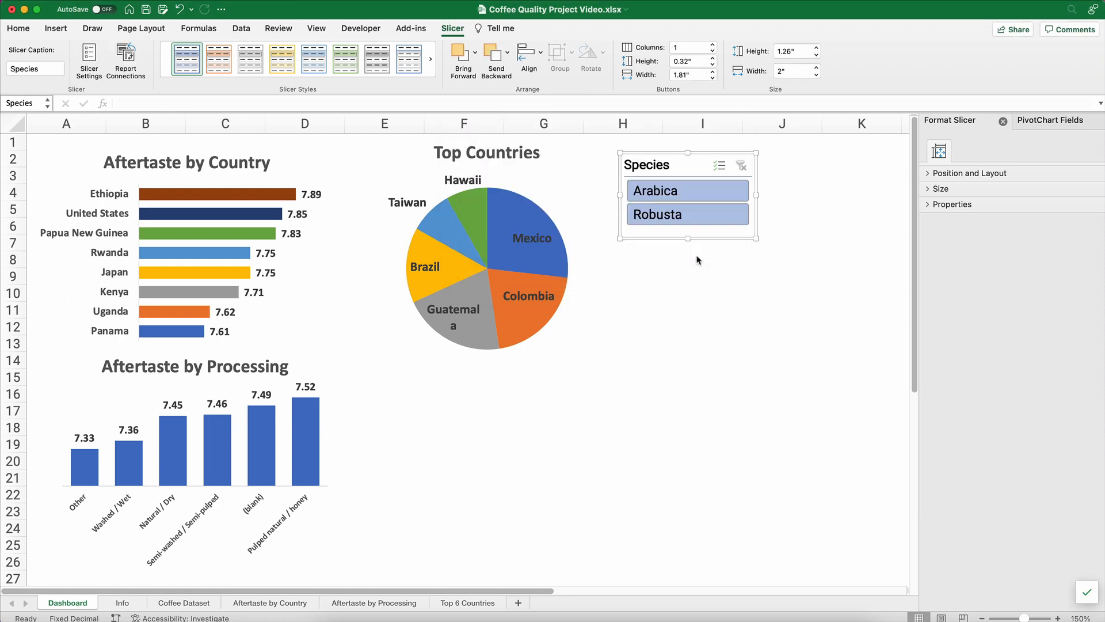
Filter the dashboard by Arabica and by Robusta with the Species slicer, and widen the Aftertaste by Country chart slightly to fit its data labels.
{"action": "left_click", "coordinate": [671, 195]}
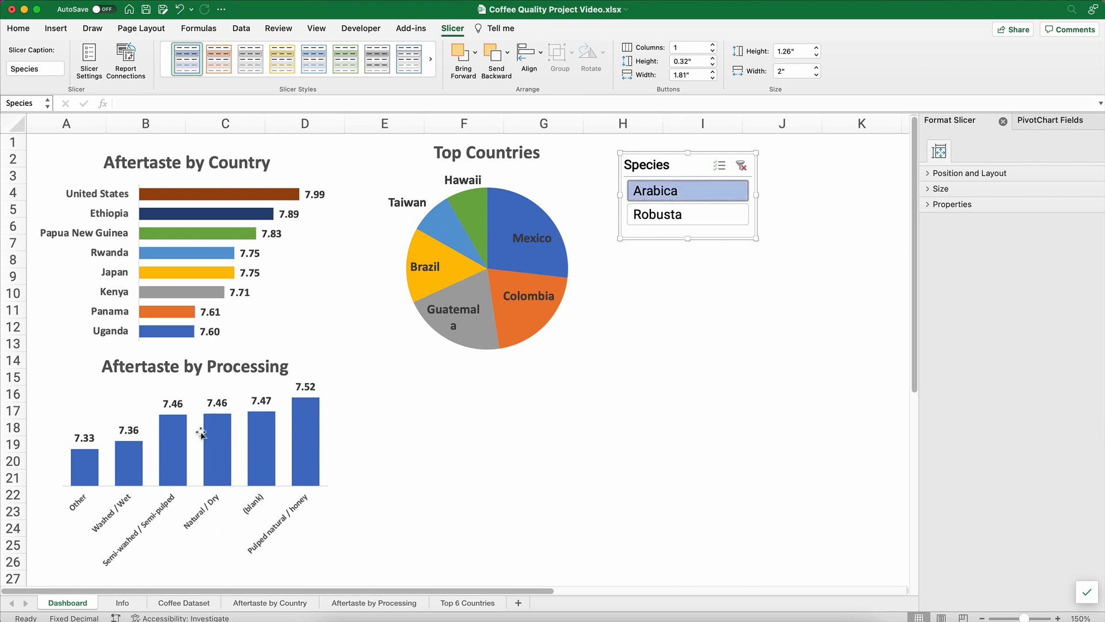
{"action": "left_click", "coordinate": [665, 221]}
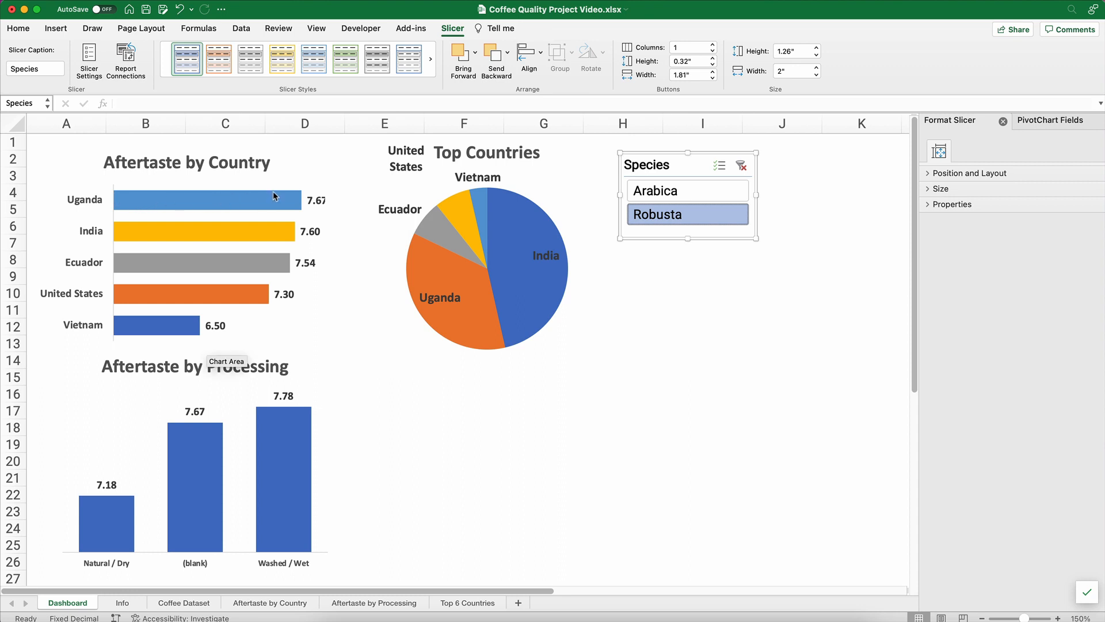
{"action": "left_click", "coordinate": [281, 221]}
{"action": "left_click_drag", "start_coordinate": [342, 246], "coordinate": [359, 246]}
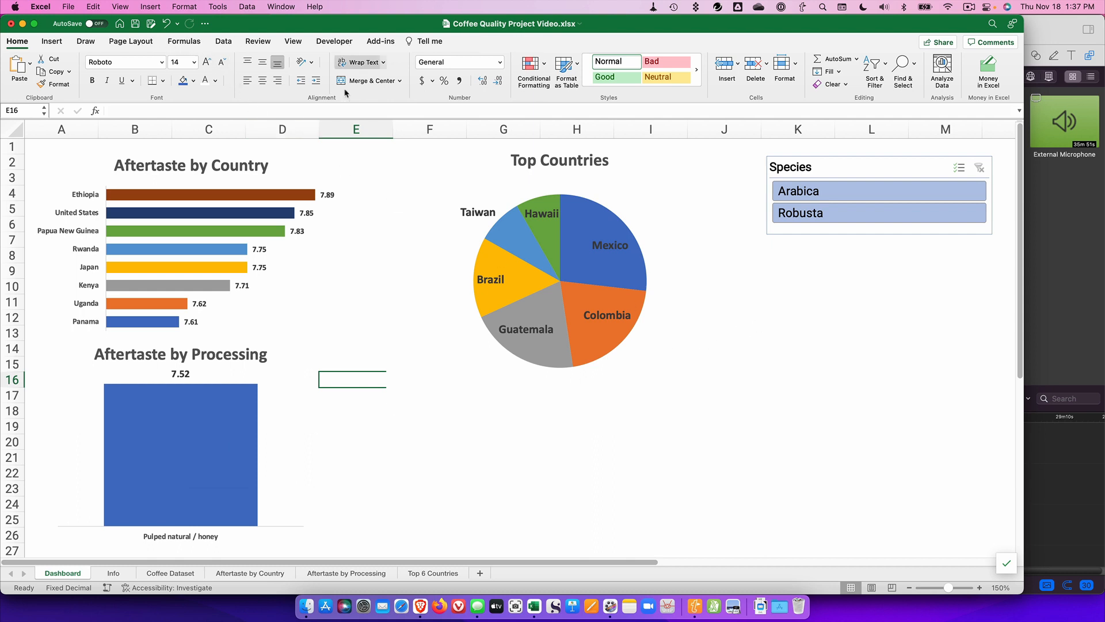
Select the column series in the Aftertaste by Processing chart.
{"action": "left_click", "coordinate": [197, 465]}
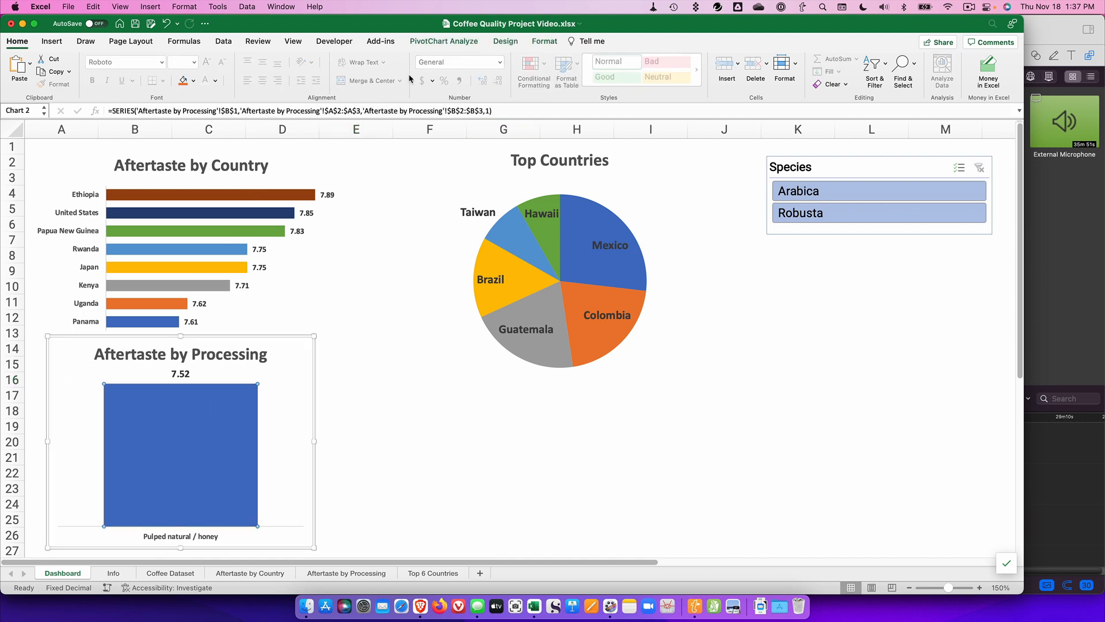